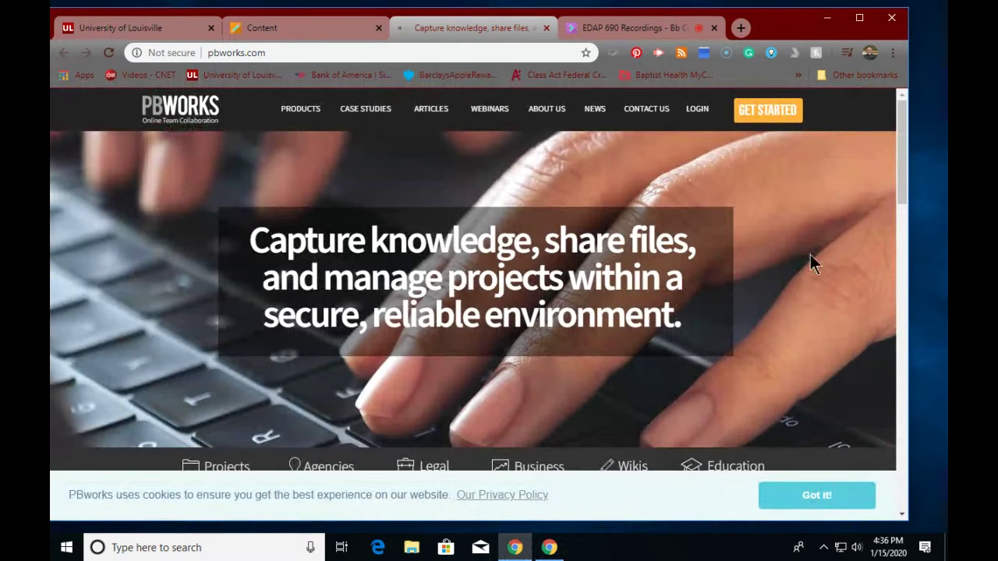
Step: Start a free EduHub sign-up by comparing the academic plans and selecting the Basic plan
{"action": "left_click", "coordinate": [760, 123]}
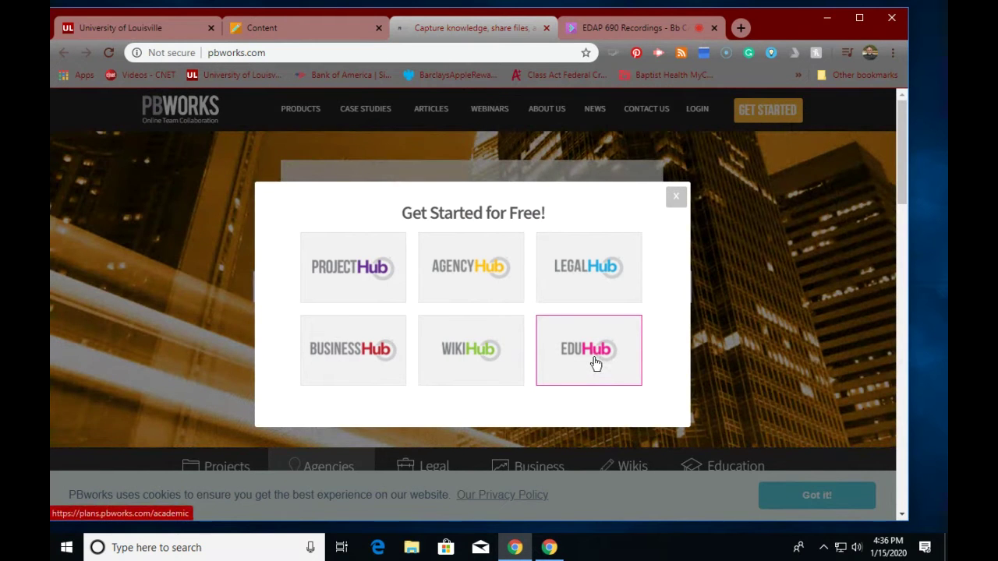
{"action": "left_click", "coordinate": [596, 362]}
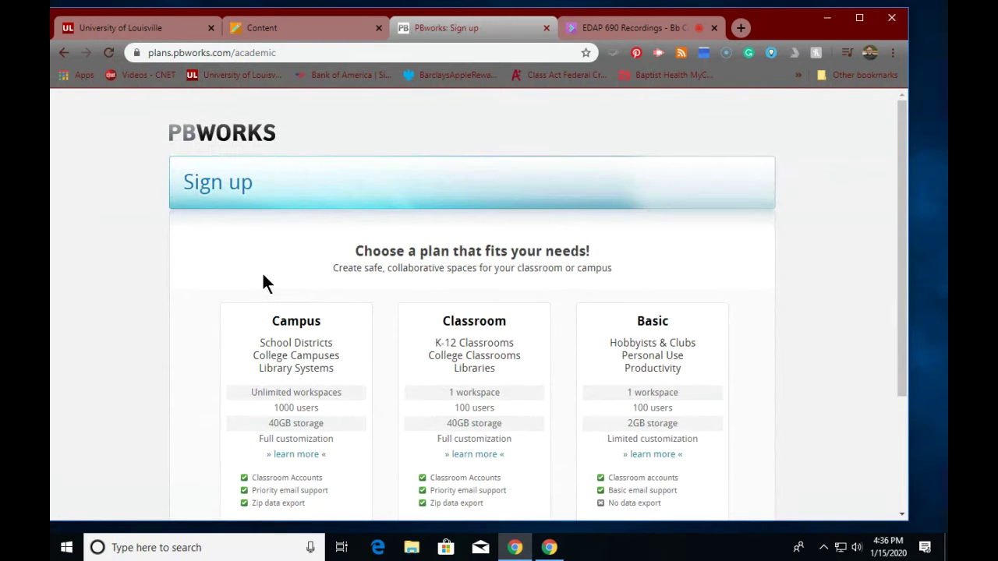
{"action": "scroll", "coordinate": [262, 281], "scroll_direction": "down", "scroll_amount": 2}
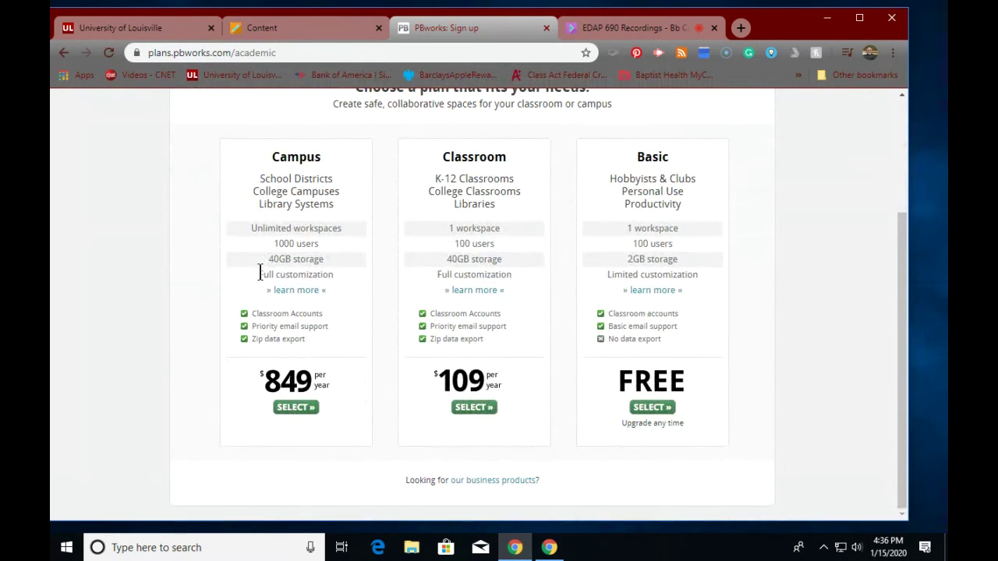
{"action": "scroll", "coordinate": [260, 272], "scroll_direction": "up", "scroll_amount": 2}
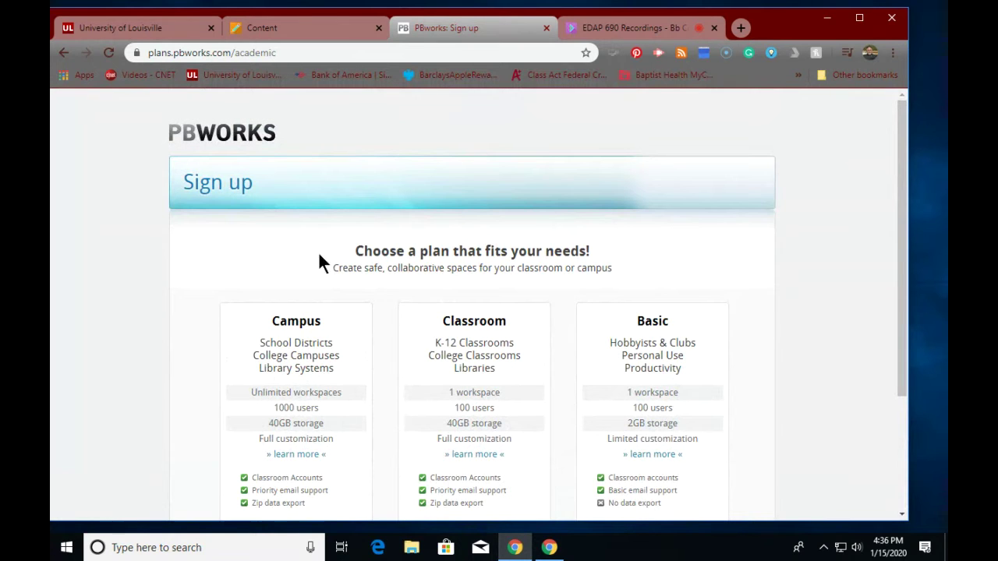
{"action": "scroll", "coordinate": [413, 283], "scroll_direction": "down", "scroll_amount": 1}
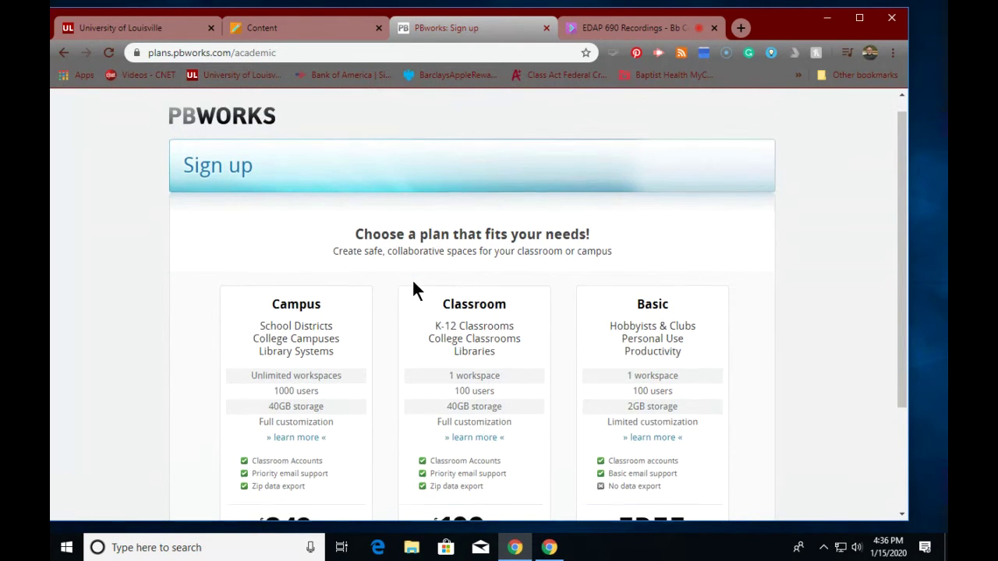
{"action": "scroll", "coordinate": [413, 283], "scroll_direction": "down", "scroll_amount": 2}
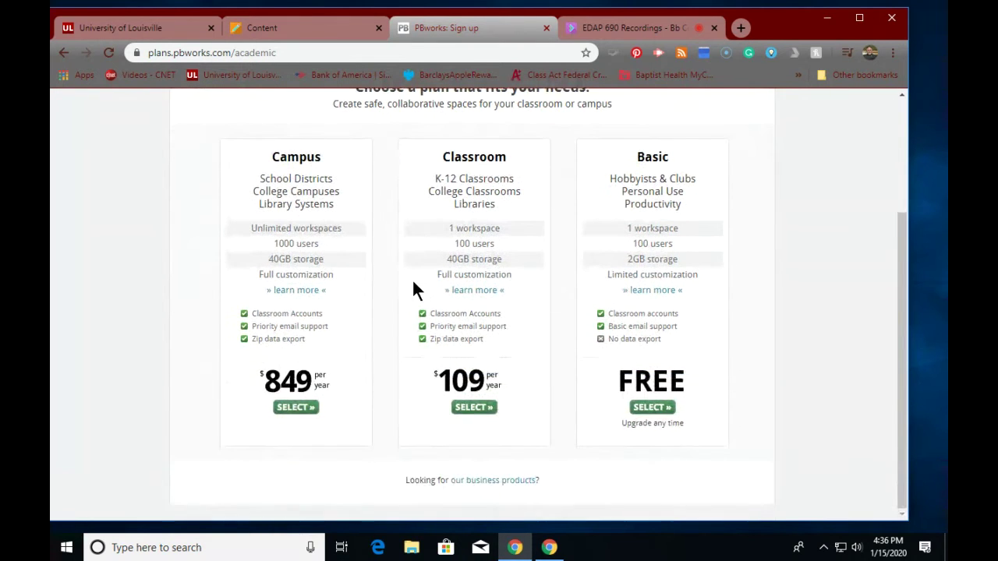
{"action": "left_click", "coordinate": [638, 407]}
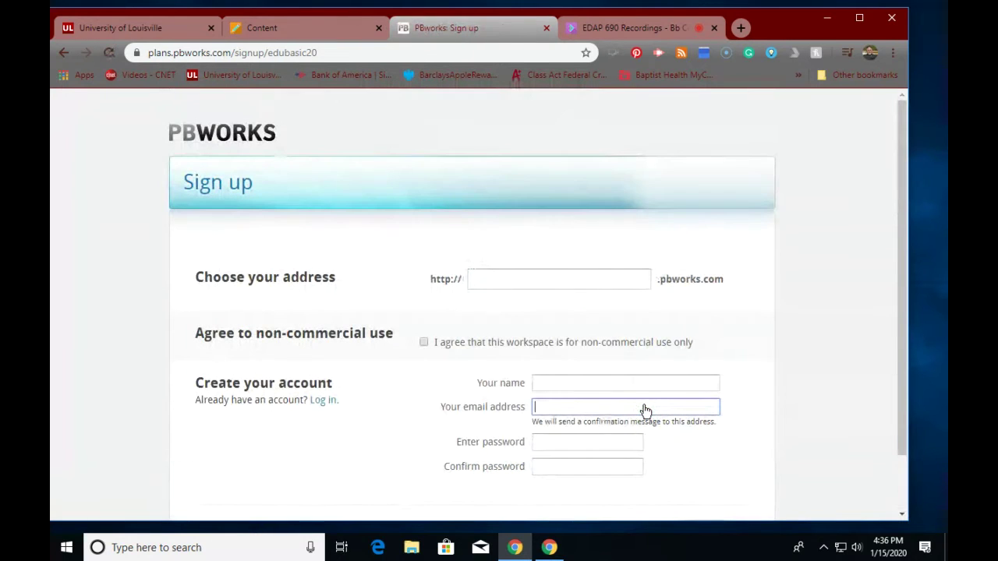
Step: Set the workspace address to swanwiki and agree that the workspace is for non-commercial use only
{"action": "left_click", "coordinate": [497, 276]}
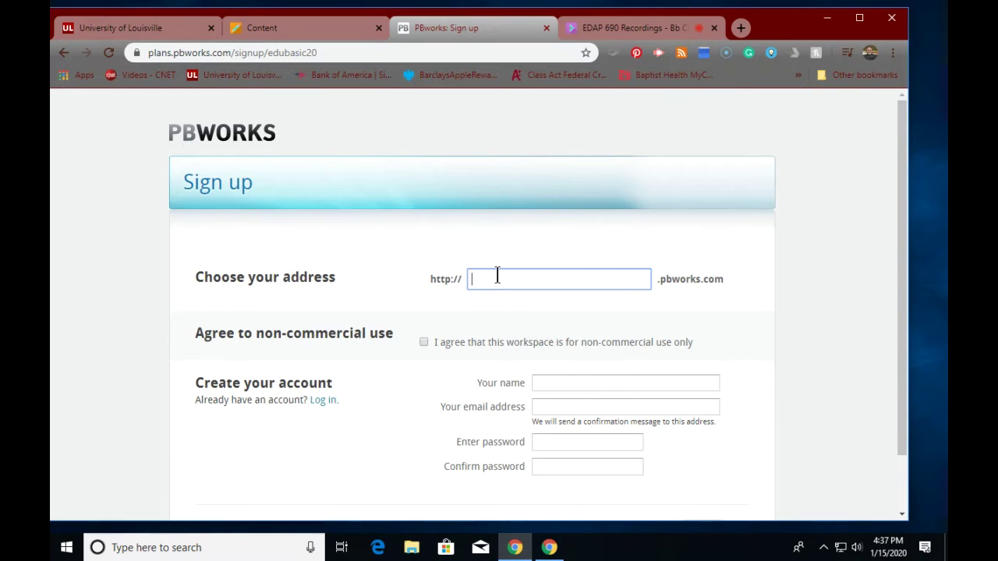
{"action": "type", "text": "swanwiki"}
{"action": "left_click", "coordinate": [424, 346]}
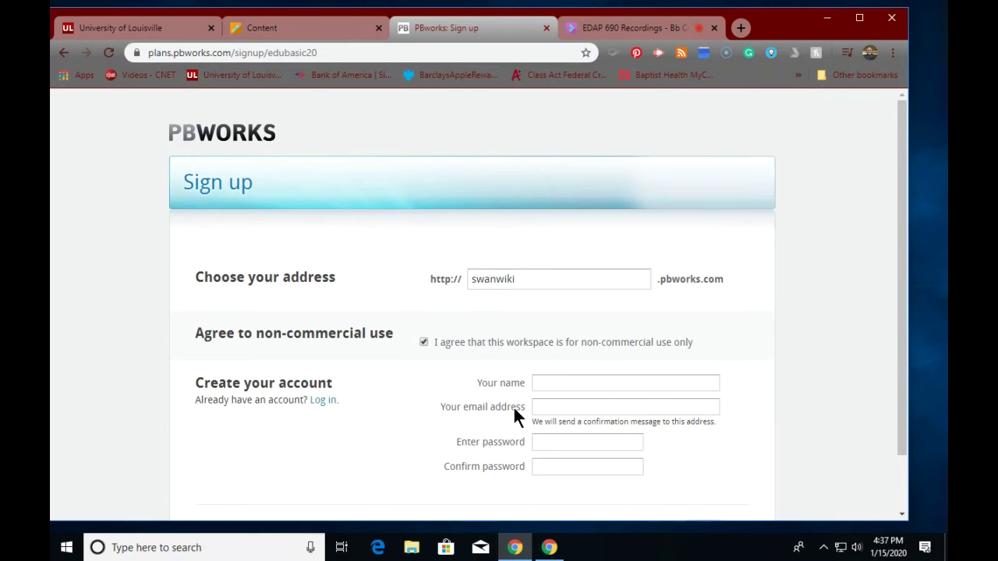
Step: Fill in the account owner's name and university e-mail address using the saved suggestions
{"action": "left_click", "coordinate": [568, 382]}
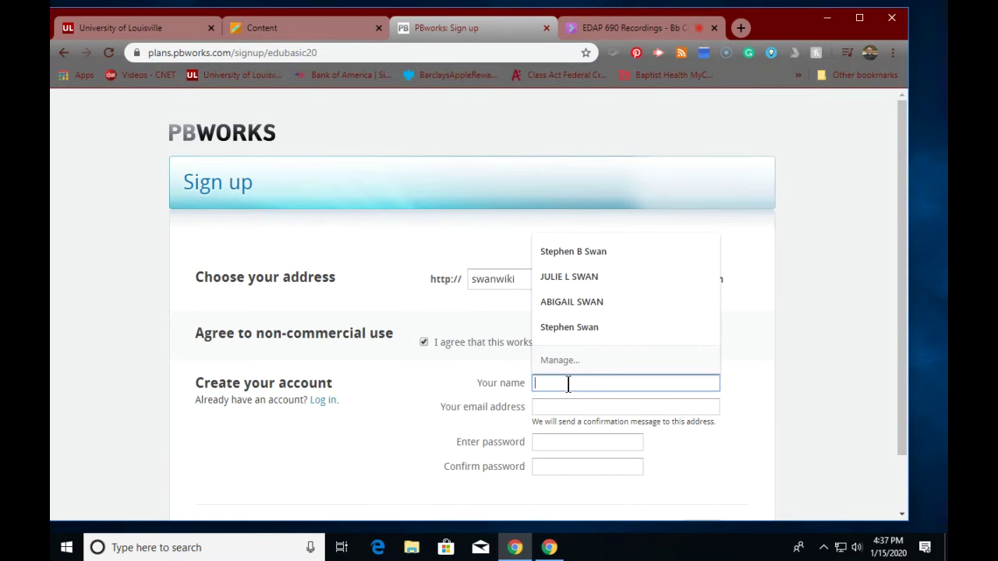
{"action": "left_click", "coordinate": [575, 330]}
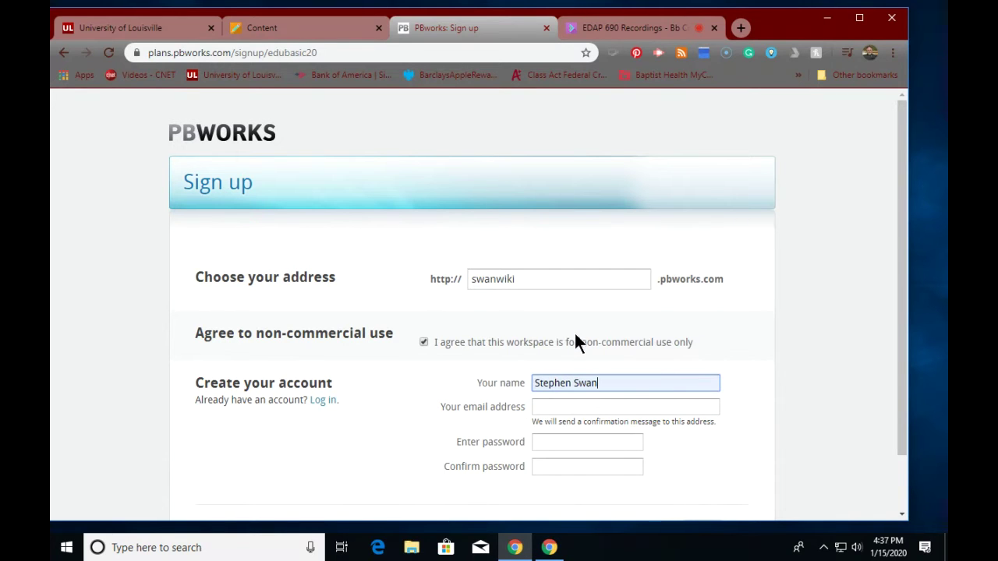
{"action": "left_click", "coordinate": [538, 405]}
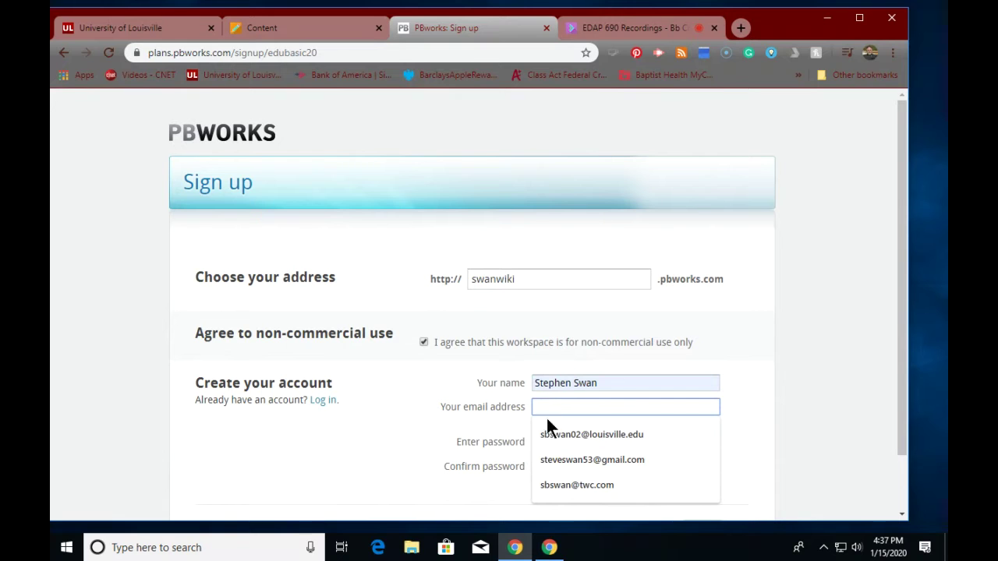
{"action": "left_click", "coordinate": [591, 434]}
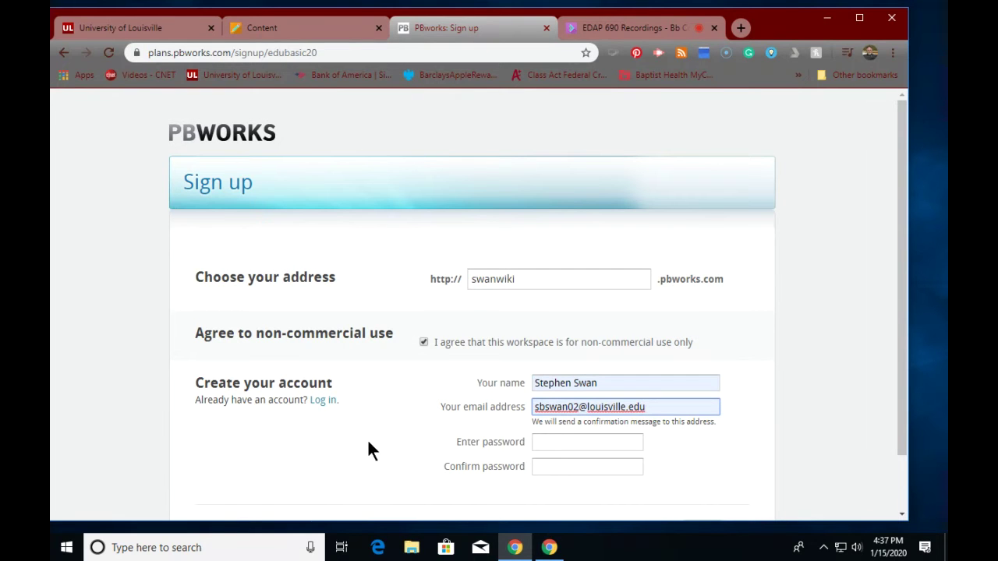
Step: Enter and confirm the account password, and submit the sign-up form
{"action": "left_click", "coordinate": [559, 442]}
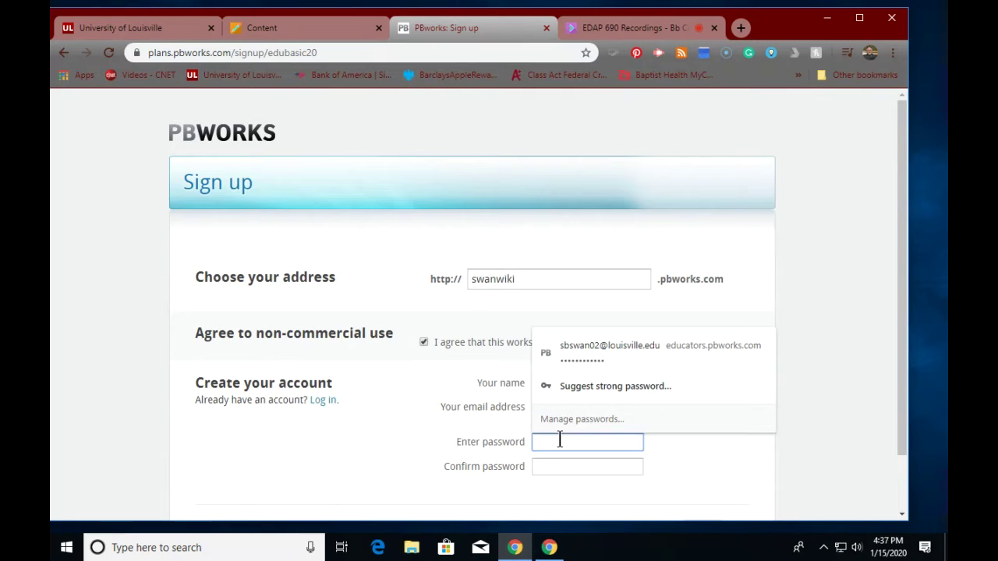
{"action": "type", "text": "***********"}
{"action": "left_click", "coordinate": [555, 469]}
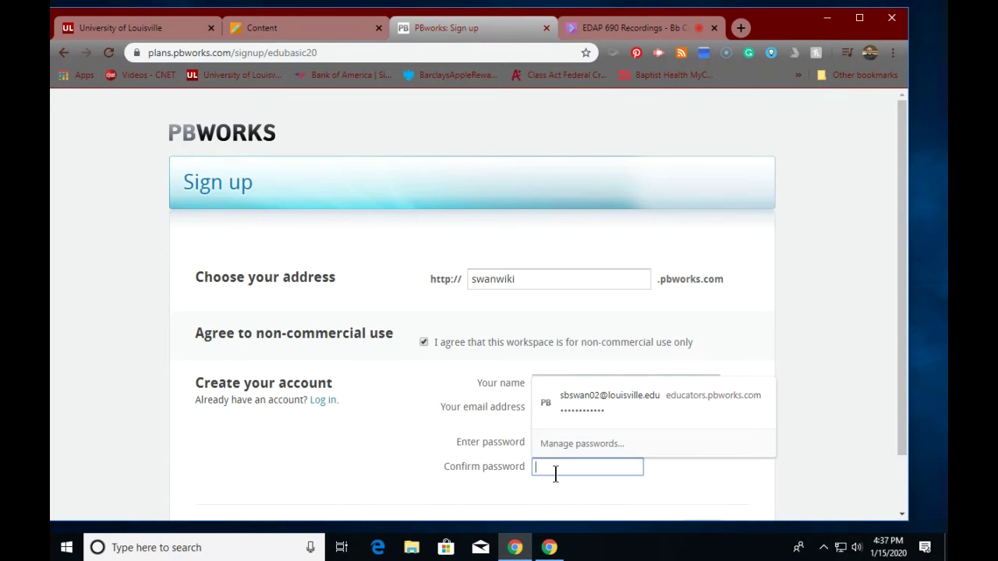
{"action": "type", "text": "*****"}
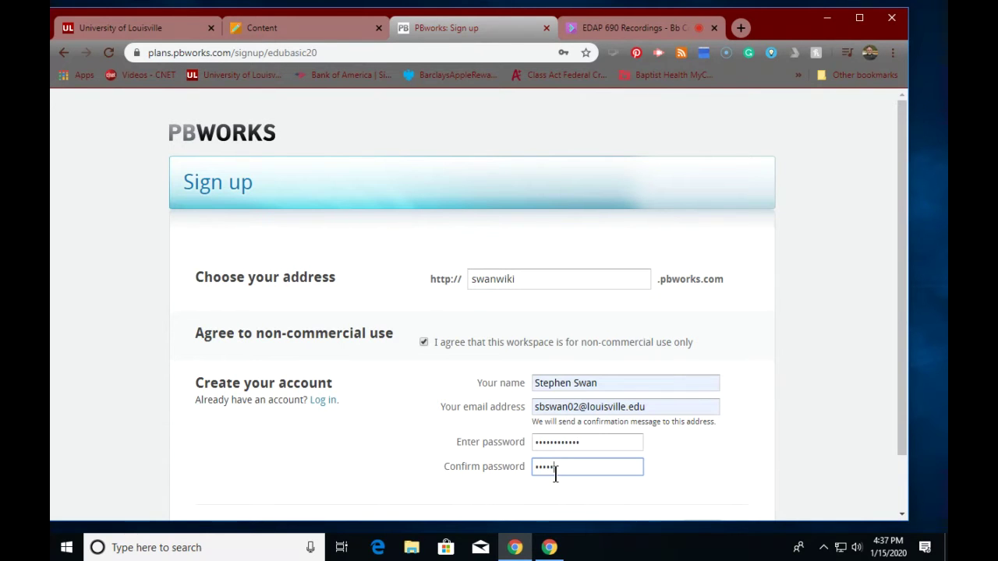
{"action": "type", "text": "******"}
{"action": "scroll", "coordinate": [543, 477], "scroll_direction": "down", "scroll_amount": 1}
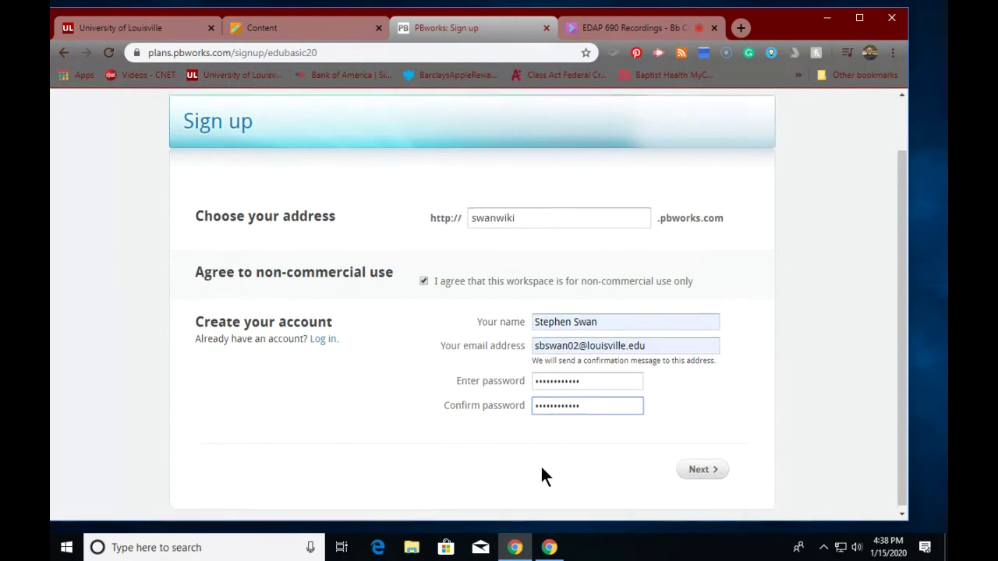
{"action": "left_click", "coordinate": [700, 468]}
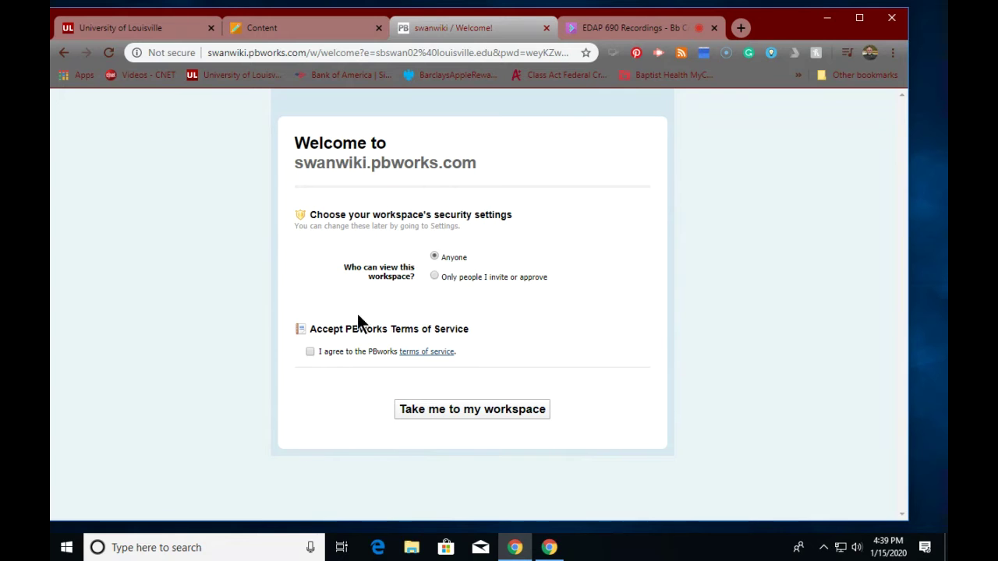
Step: Accept the PBworks terms of service, keeping the workspace viewable by anyone, and enter the new workspace
{"action": "left_click", "coordinate": [310, 351]}
{"action": "left_click", "coordinate": [439, 409]}
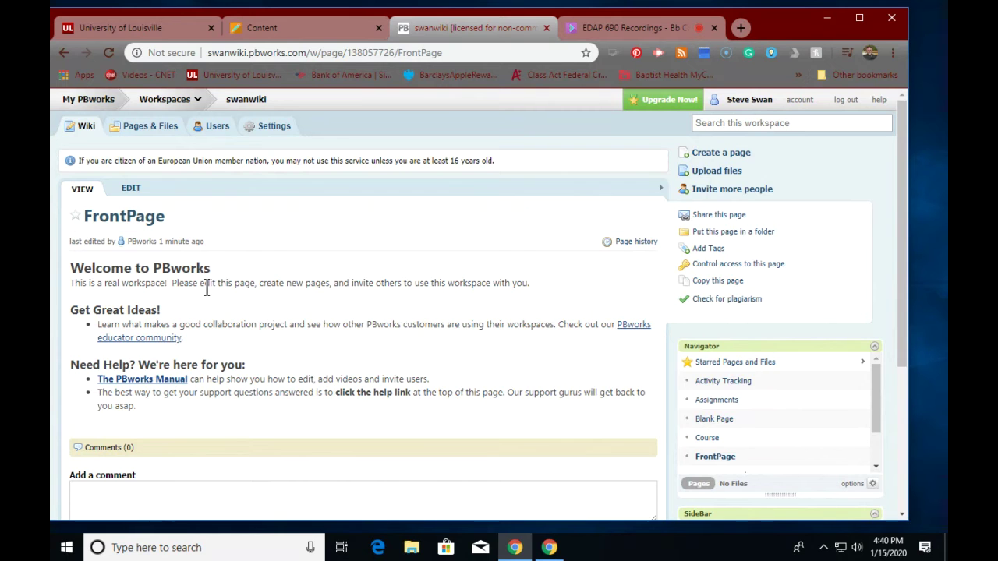
{"action": "scroll", "coordinate": [207, 285], "scroll_direction": "down", "scroll_amount": 2}
{"action": "scroll", "coordinate": [206, 284], "scroll_direction": "down", "scroll_amount": 2}
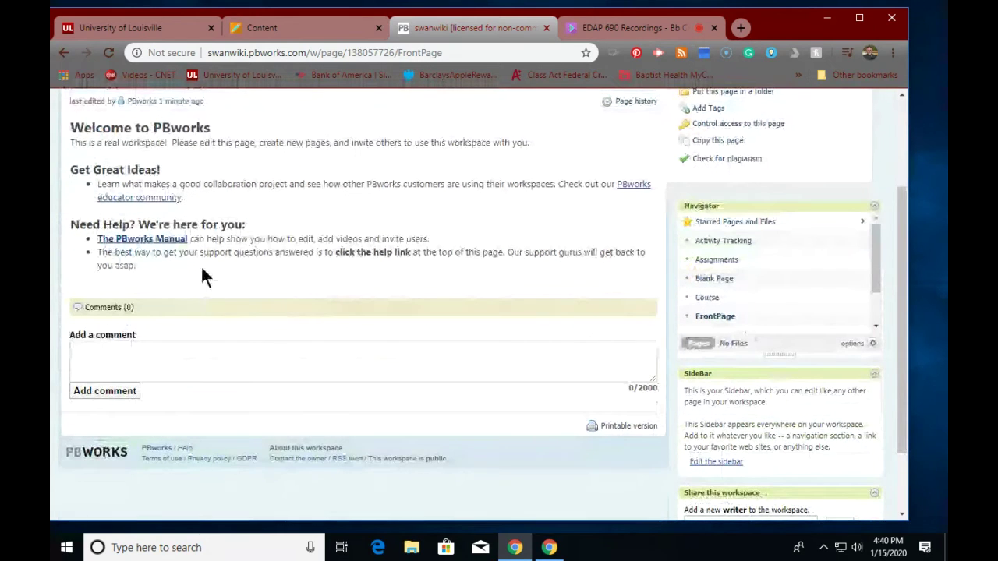
{"action": "scroll", "coordinate": [200, 247], "scroll_direction": "up", "scroll_amount": 4}
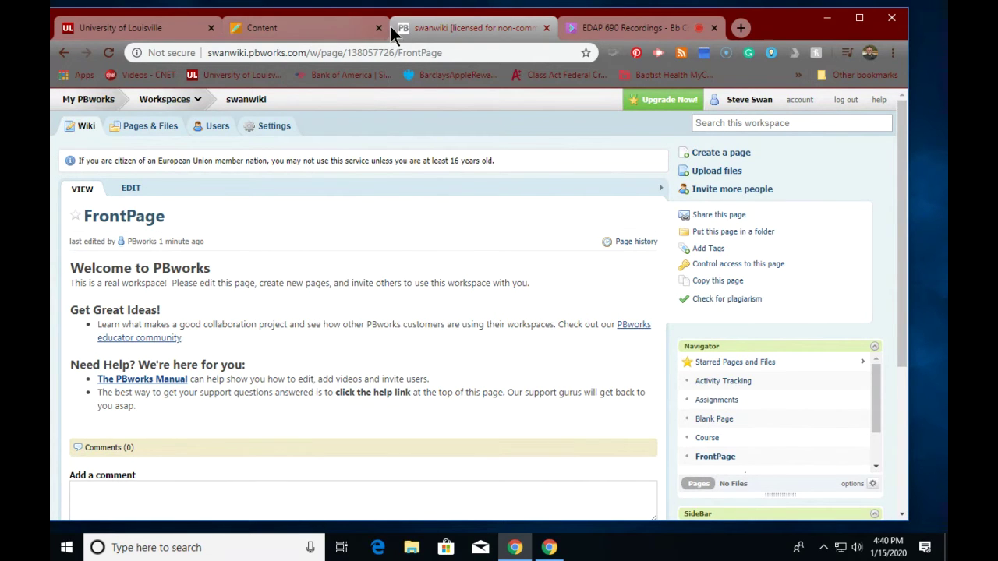
{"action": "left_click", "coordinate": [565, 30]}
{"action": "left_click", "coordinate": [70, 116]}
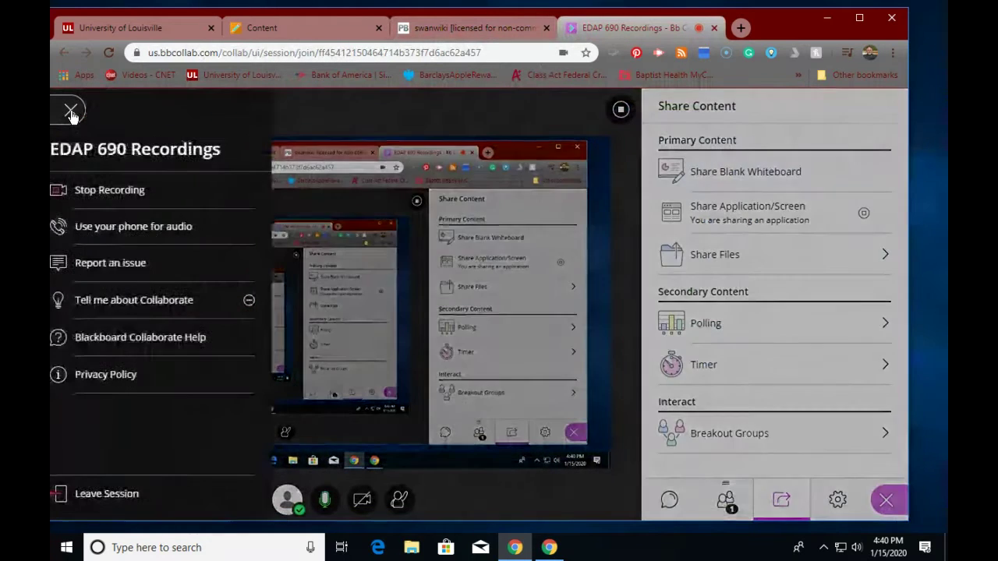
{"action": "left_click", "coordinate": [268, 35]}
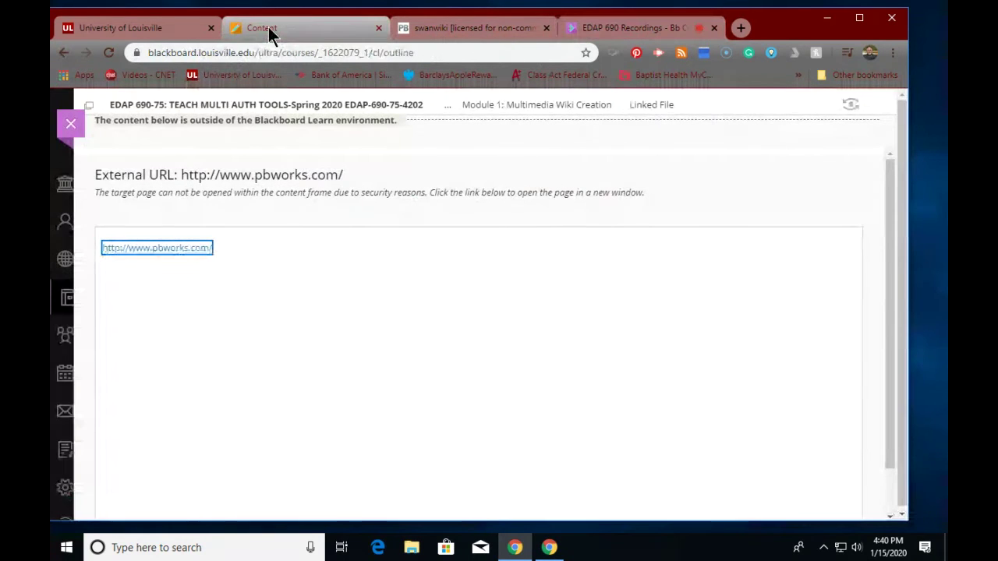
{"action": "left_click", "coordinate": [427, 32]}
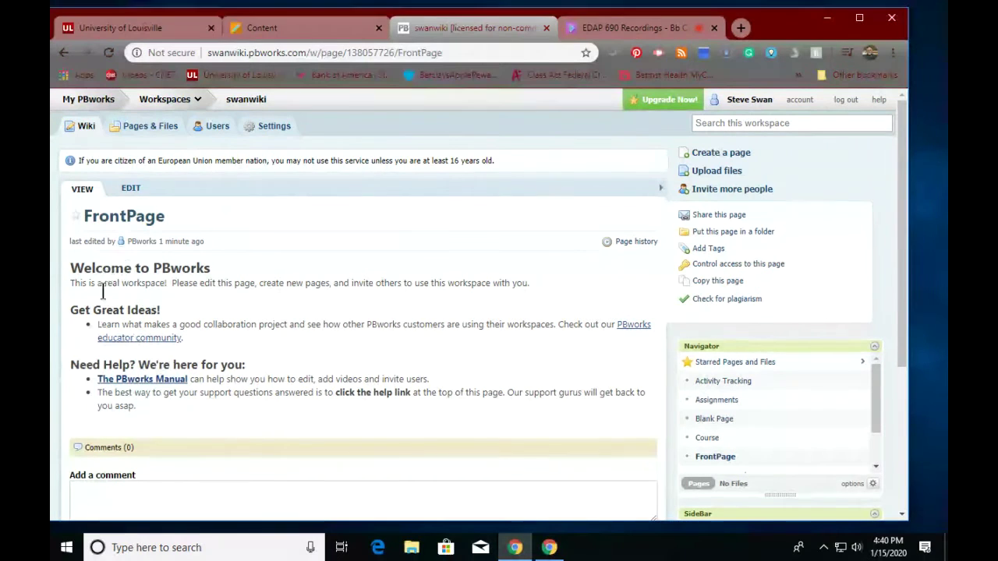
Step: Open the FrontPage for editing and delete all of its default welcome text
{"action": "left_click", "coordinate": [131, 189]}
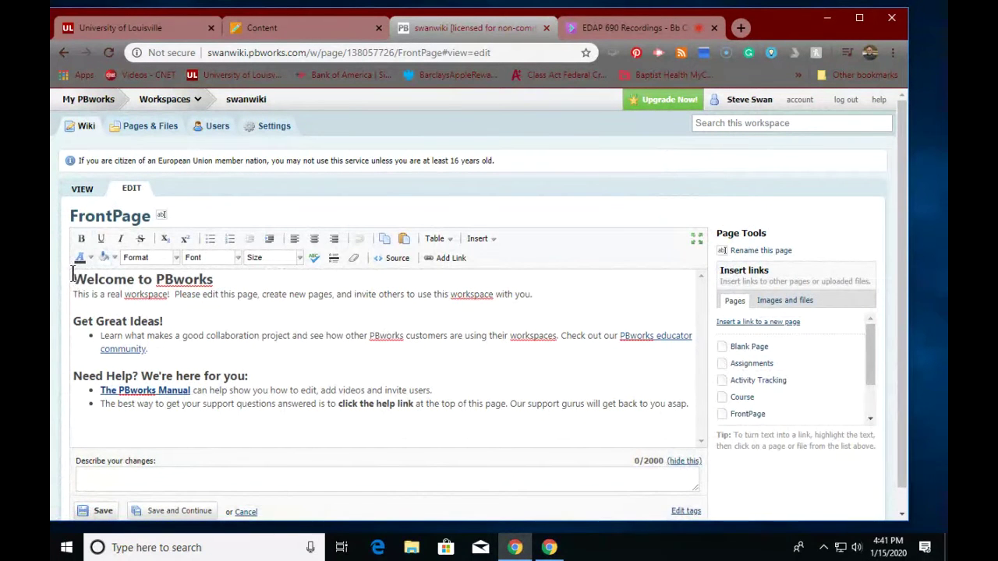
{"action": "left_click_drag", "start_coordinate": [73, 279], "coordinate": [601, 406]}
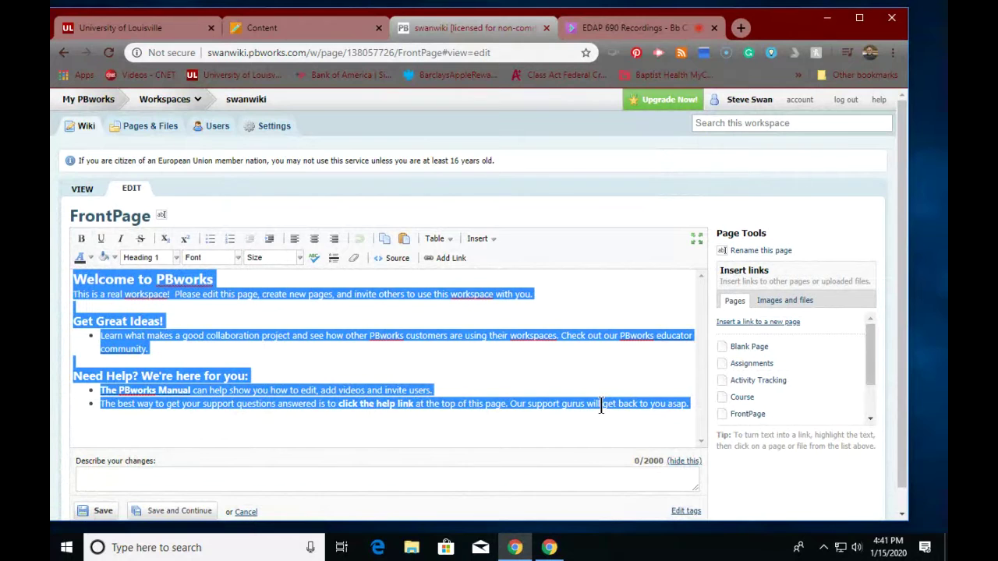
{"action": "key", "text": "Delete"}
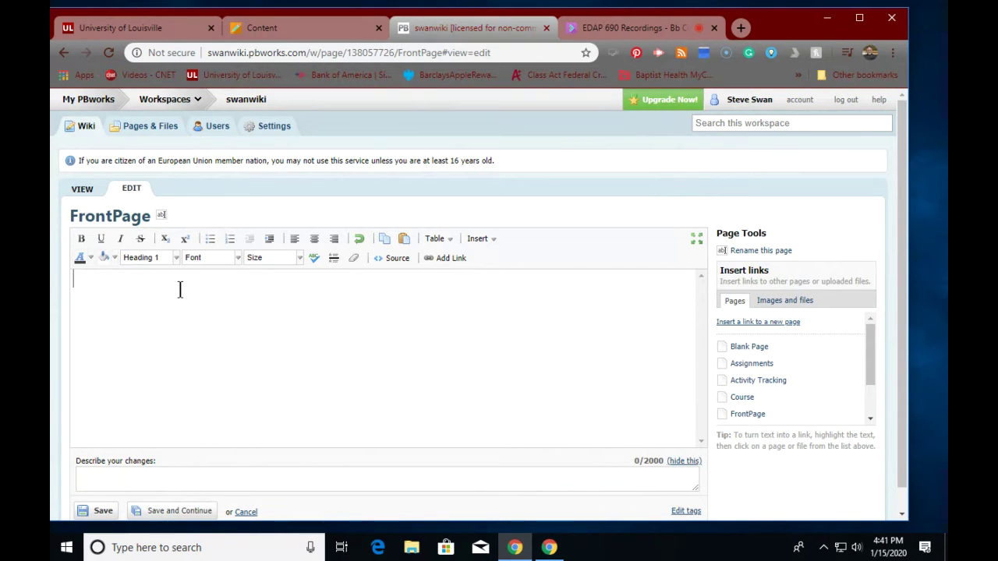
{"action": "type", "text": "This is my w"}
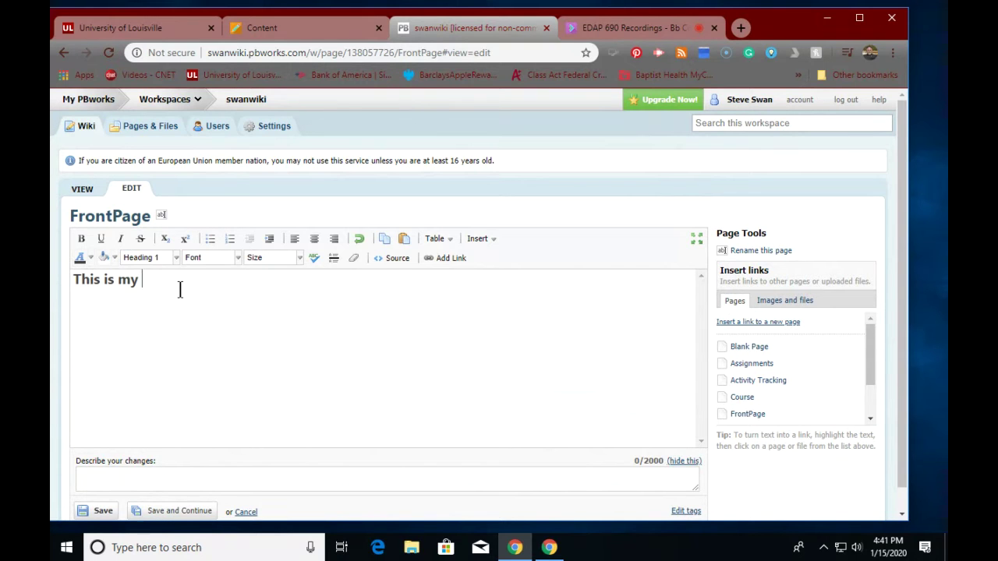
{"action": "key", "text": "BackSpace"}
{"action": "key", "text": "BackSpace"}
{"action": "key", "text": "BackSpace"}
{"action": "key", "text": "BackSpace"}
{"action": "key", "text": "BackSpace"}
{"action": "key", "text": "BackSpace"}
{"action": "key", "text": "BackSpace"}
{"action": "key", "text": "BackSpace"}
{"action": "key", "text": "BackSpace"}
{"action": "key", "text": "BackSpace"}
{"action": "key", "text": "BackSpace"}
{"action": "key", "text": "BackSpace"}
Step: Write "Welcome to my EDAP 690 wiki" as the FrontPage text, correcting the course code's spelling and spacing
{"action": "type", "text": "We"}
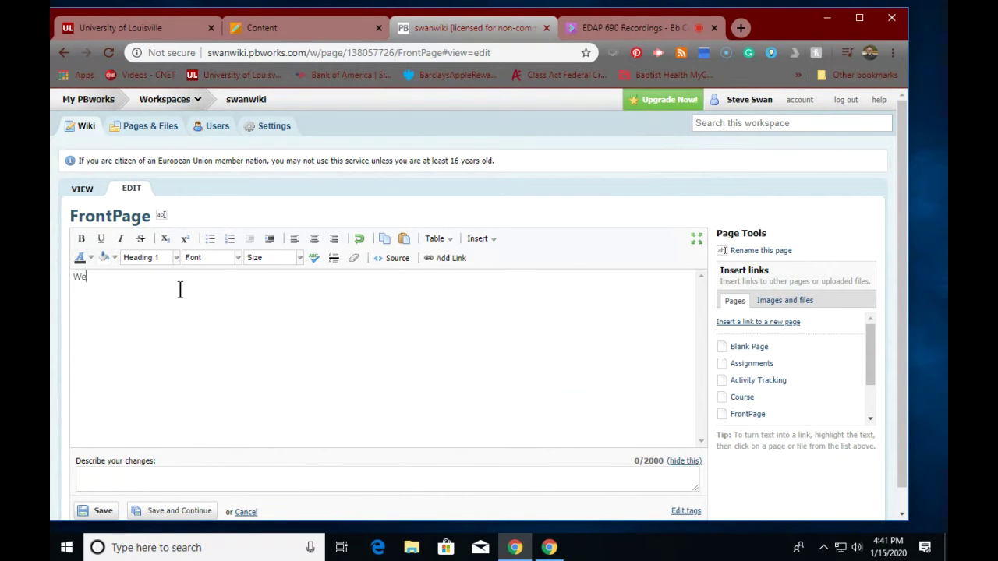
{"action": "type", "text": "lcome to my DAp 690"}
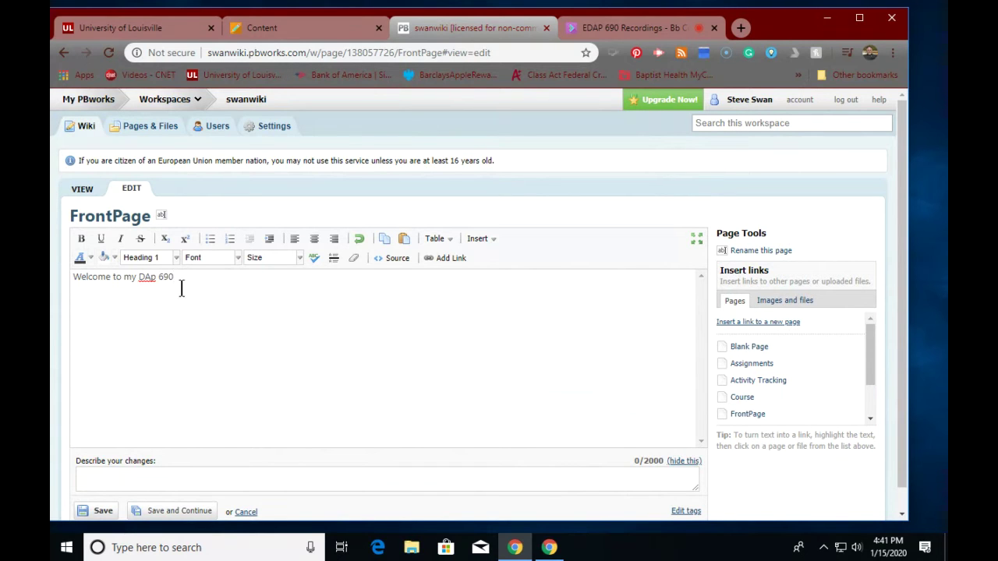
{"action": "left_click", "coordinate": [146, 278]}
{"action": "key", "text": "BackSpace"}
{"action": "type", "text": "ED"}
{"action": "left_click", "coordinate": [163, 278]}
{"action": "key", "text": "BackSpace"}
{"action": "type", "text": "P"}
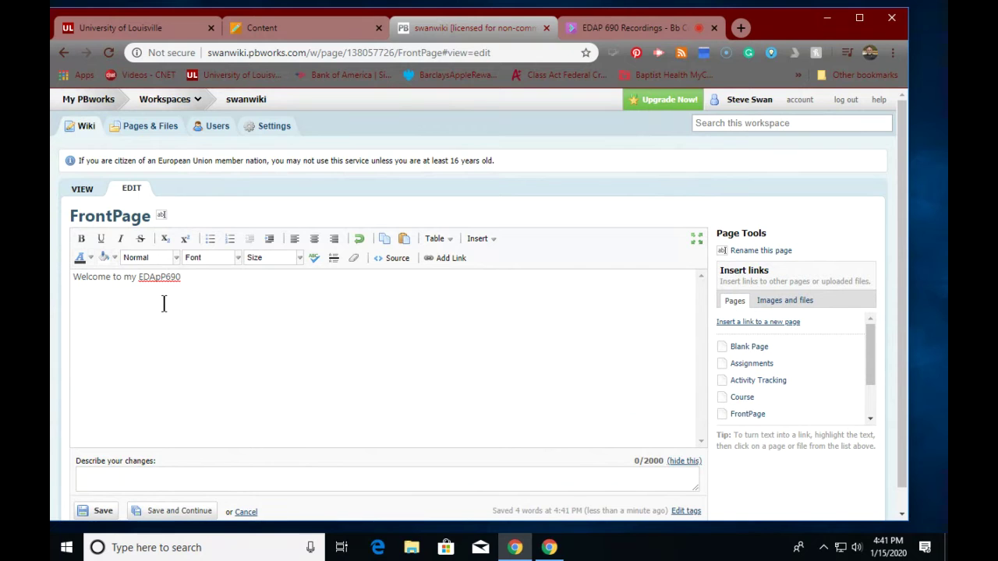
{"action": "key", "text": "BackSpace"}
{"action": "key", "text": "BackSpace"}
{"action": "type", "text": "P 690 wiki"}
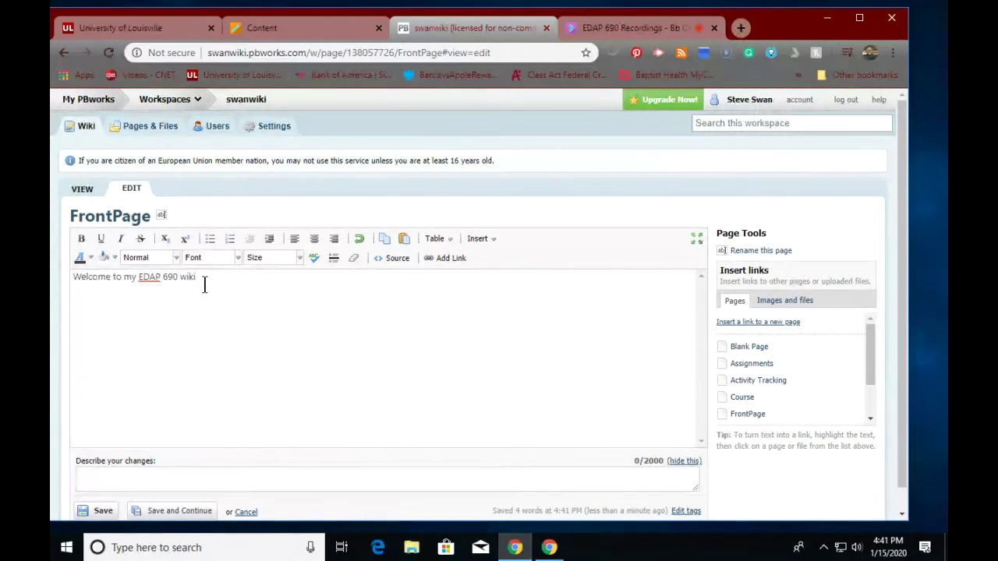
Step: Set the font of the whole welcome line to Georgia
{"action": "left_click_drag", "start_coordinate": [212, 281], "coordinate": [52, 279]}
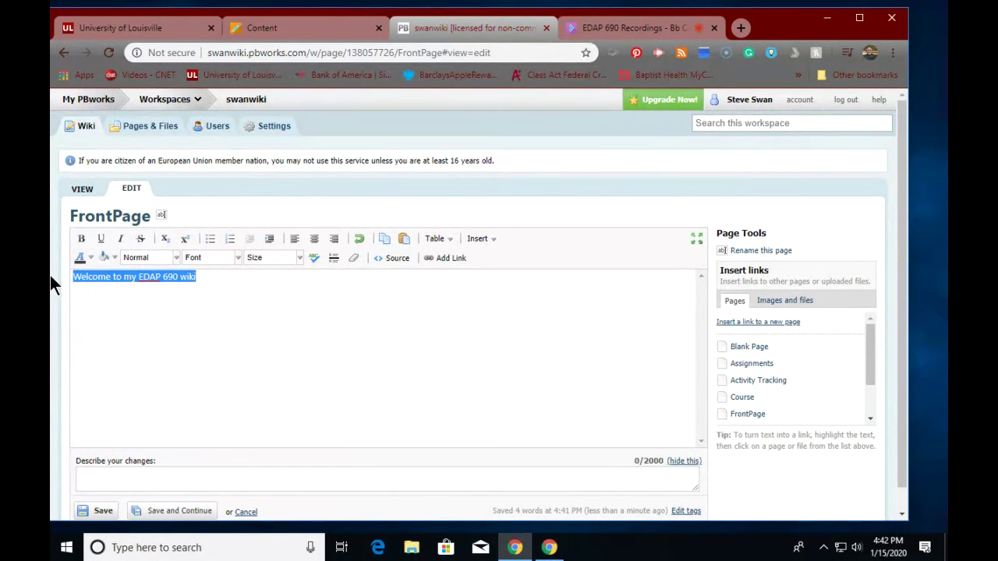
{"action": "left_click", "coordinate": [234, 259]}
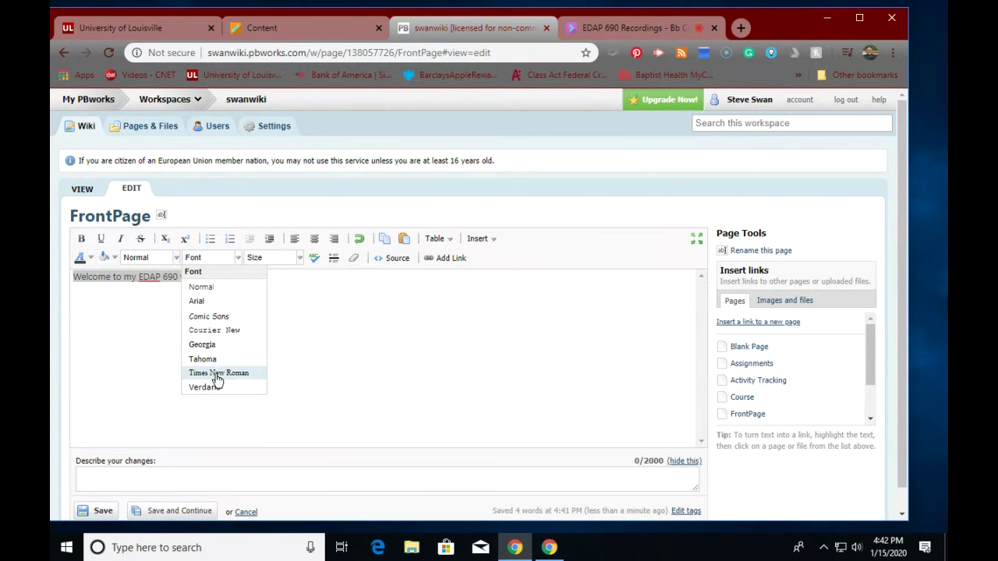
{"action": "left_click", "coordinate": [218, 347]}
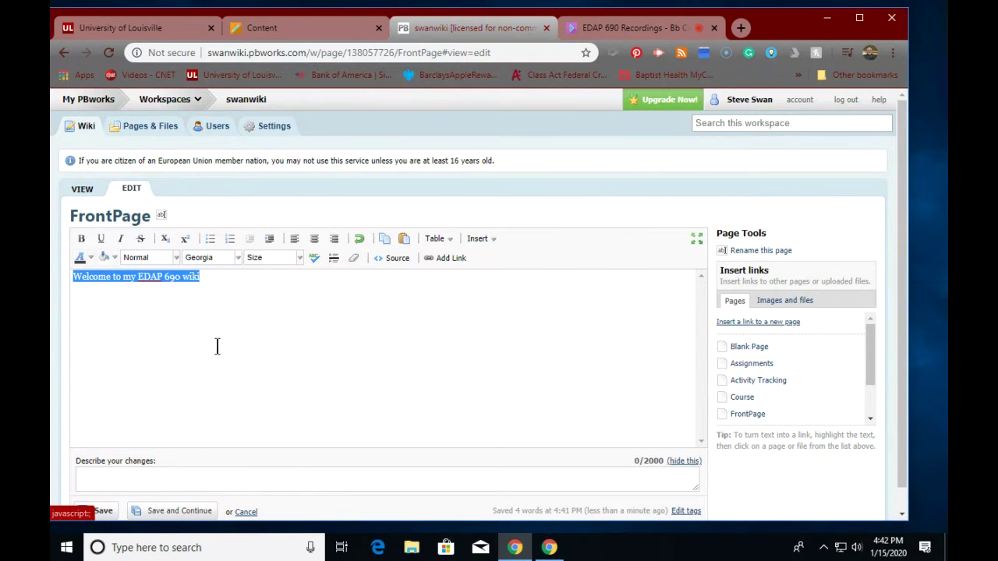
Step: Format the welcome line as bold 24pt Arial and start a new line below it
{"action": "left_click", "coordinate": [297, 259]}
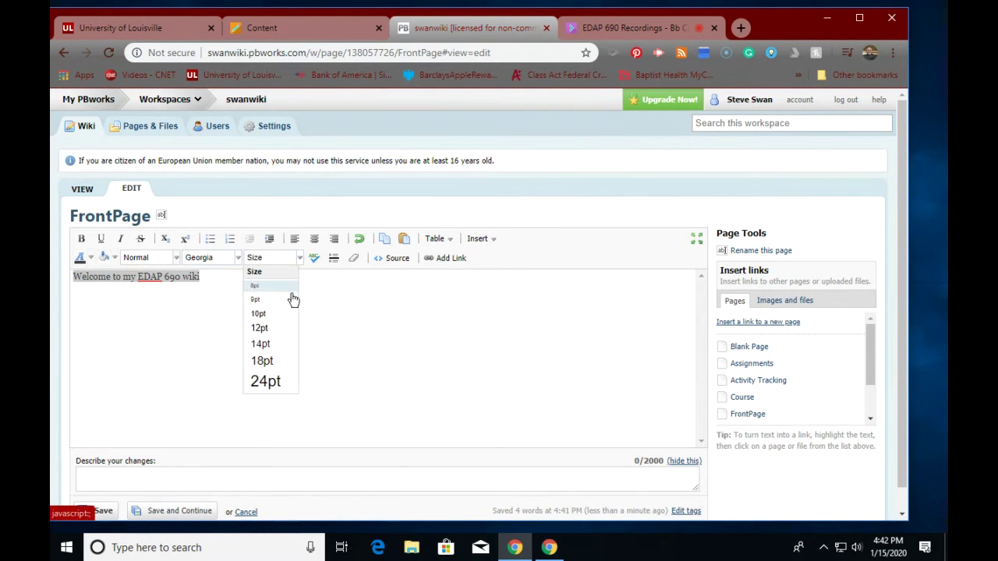
{"action": "left_click", "coordinate": [272, 380]}
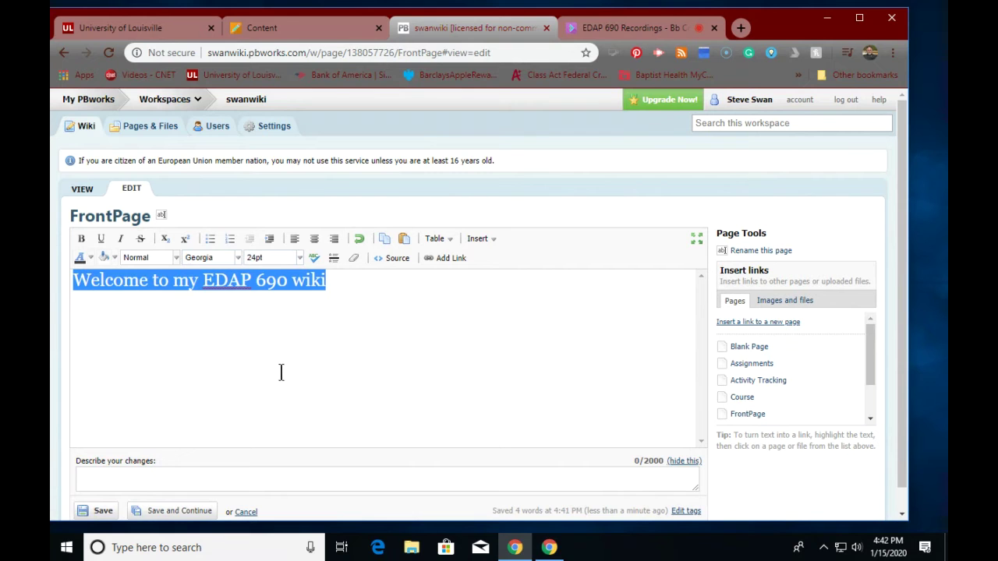
{"action": "left_click", "coordinate": [240, 263]}
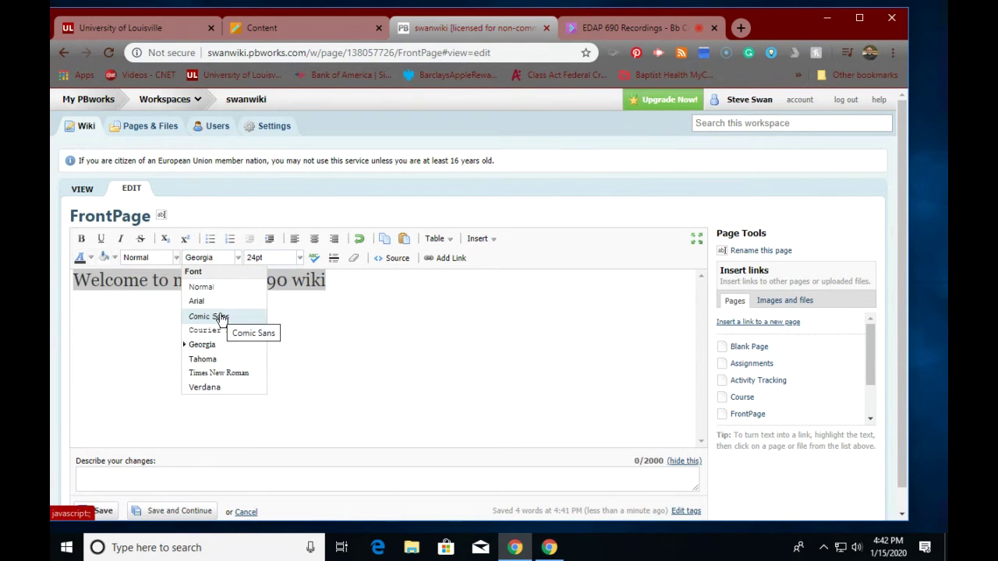
{"action": "left_click", "coordinate": [197, 301]}
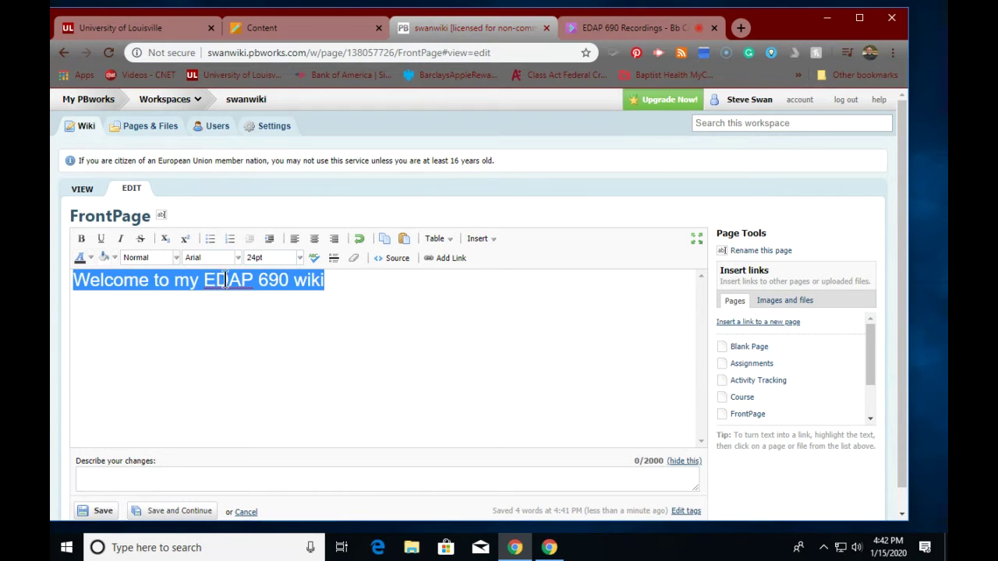
{"action": "left_click", "coordinate": [81, 239]}
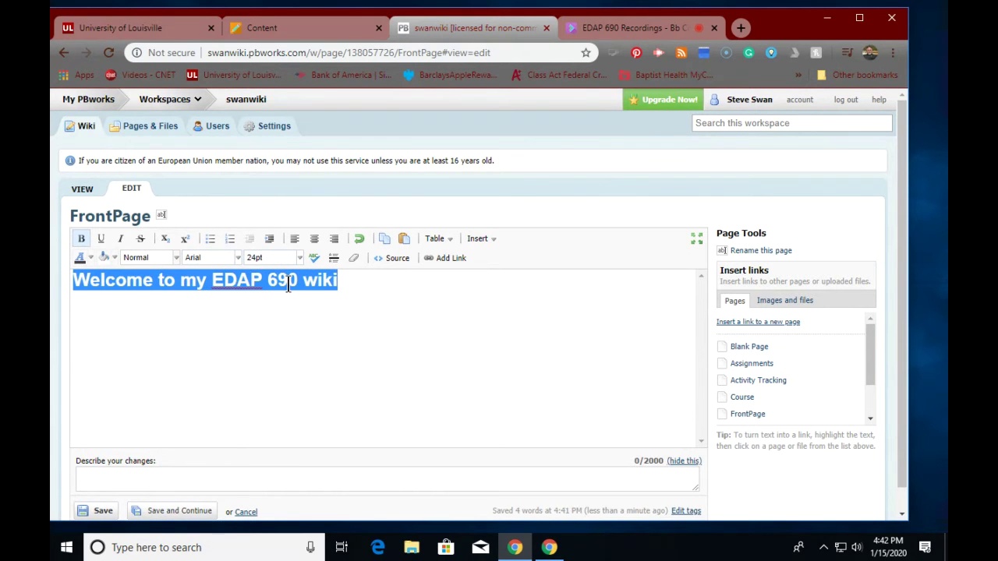
{"action": "left_click", "coordinate": [348, 282]}
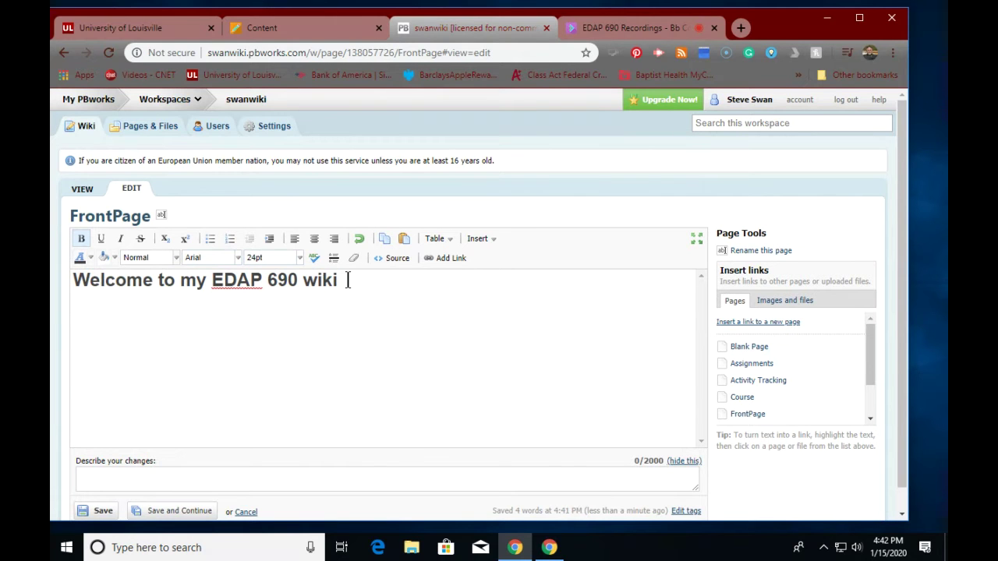
{"action": "key", "text": "Return"}
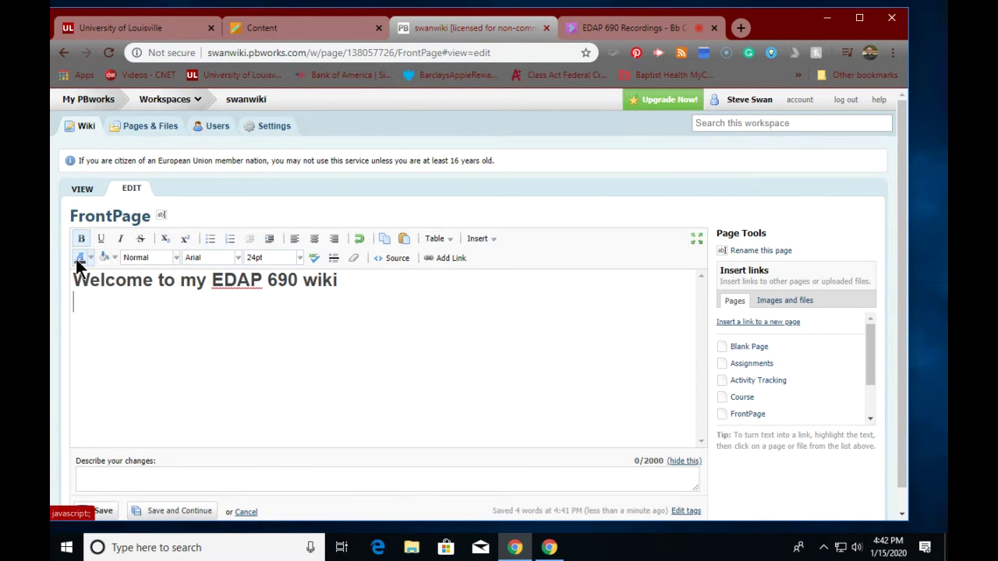
Step: Look through the paragraph format options and view the FrontPage's HTML source before returning to the visual editor
{"action": "left_click", "coordinate": [148, 258]}
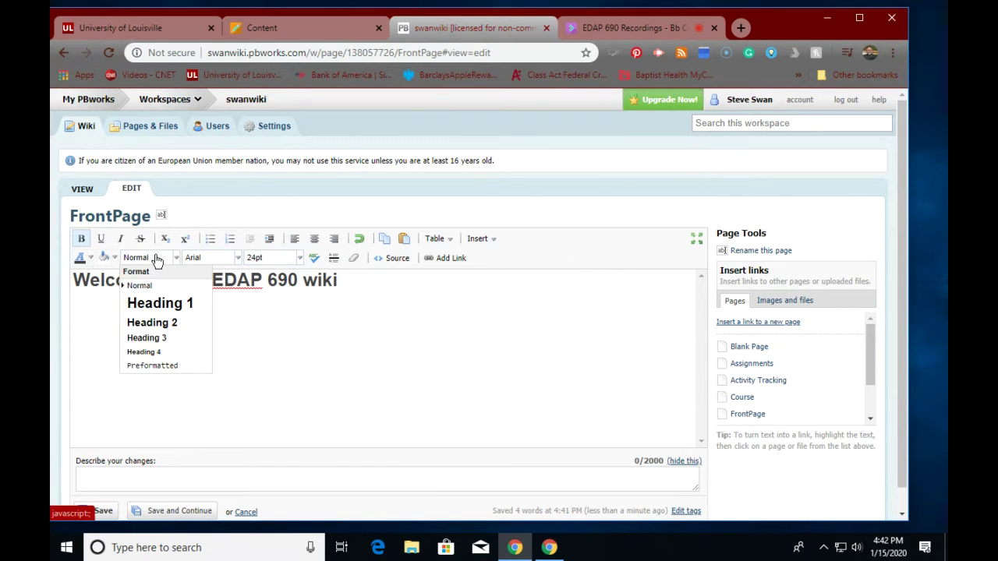
{"action": "left_click", "coordinate": [265, 330]}
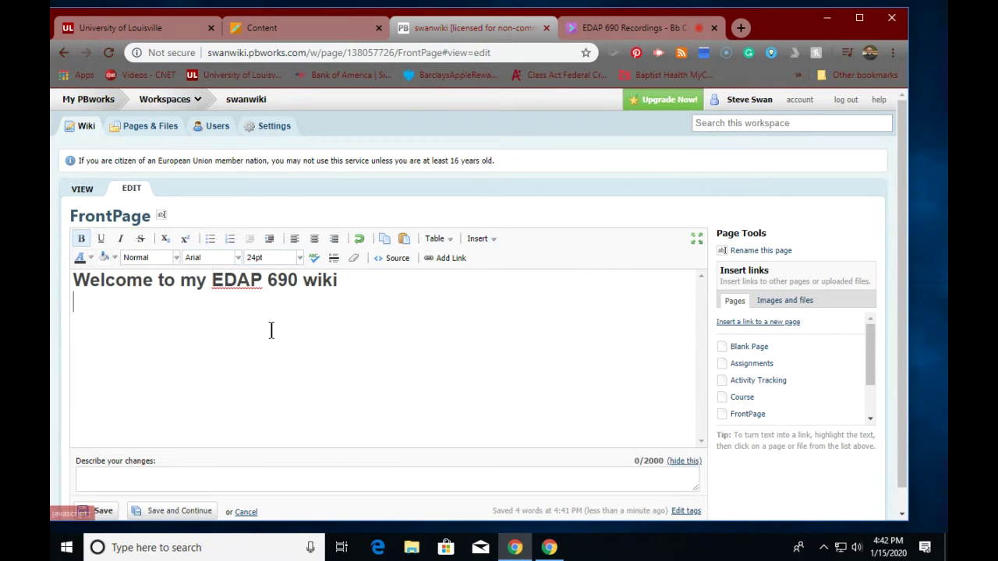
{"action": "left_click", "coordinate": [396, 258]}
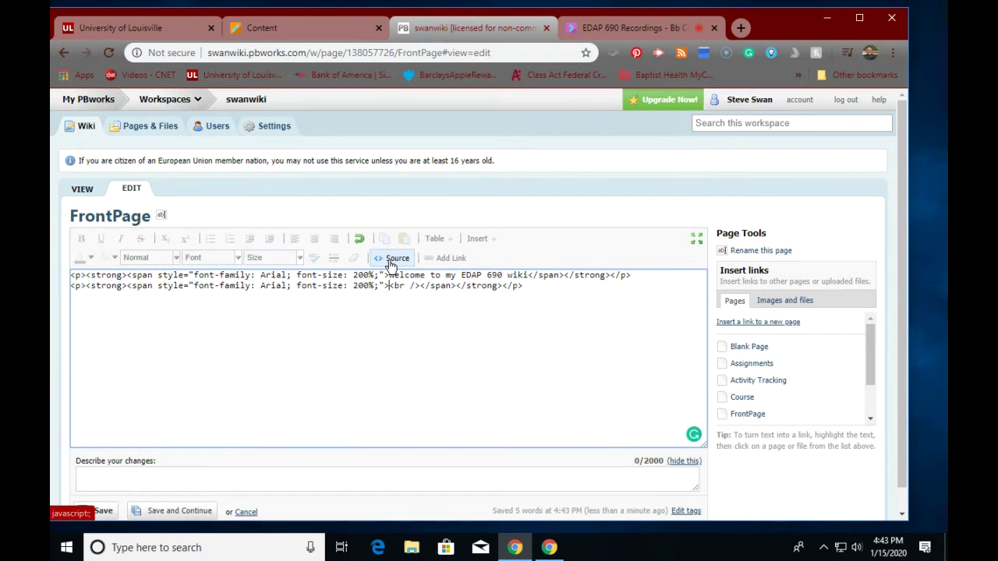
{"action": "left_click", "coordinate": [392, 258]}
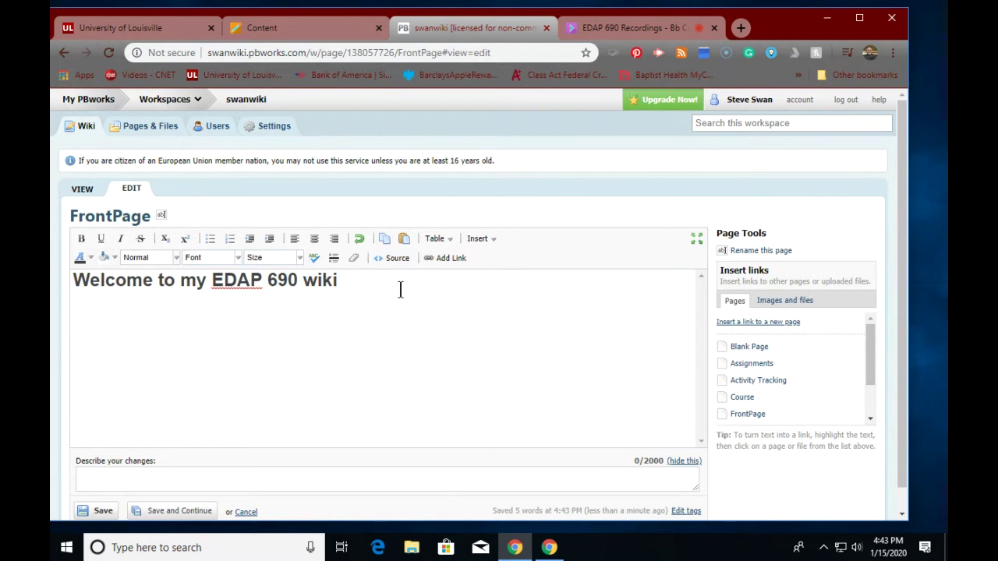
Step: Insert a horizontal line beneath the welcome line
{"action": "left_click", "coordinate": [346, 284]}
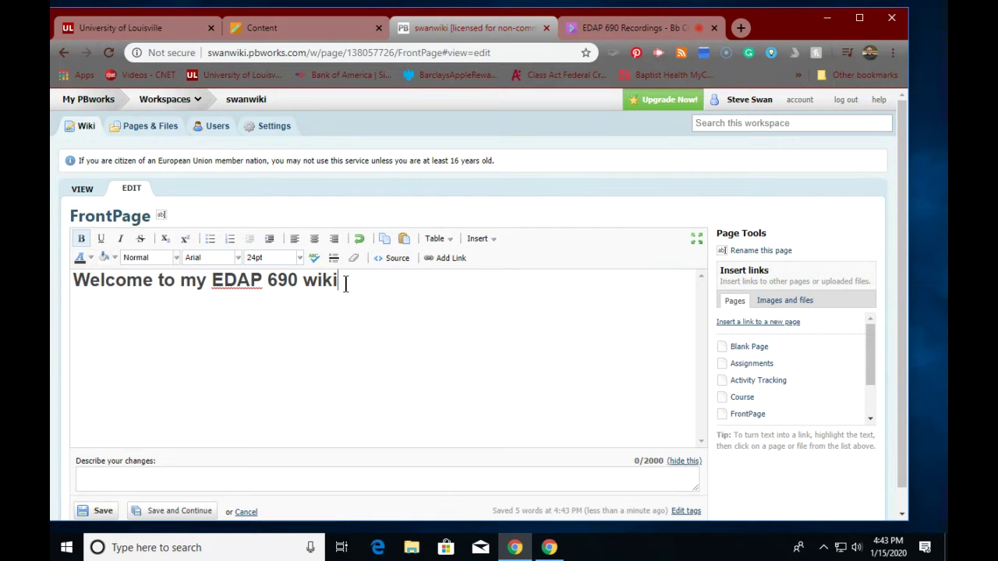
{"action": "key", "text": "Return"}
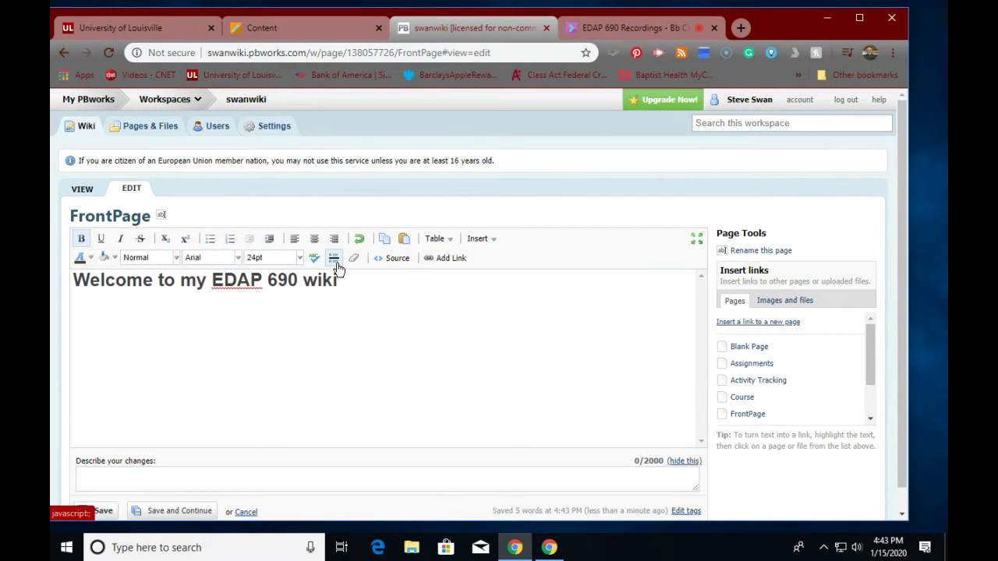
{"action": "left_click", "coordinate": [333, 259]}
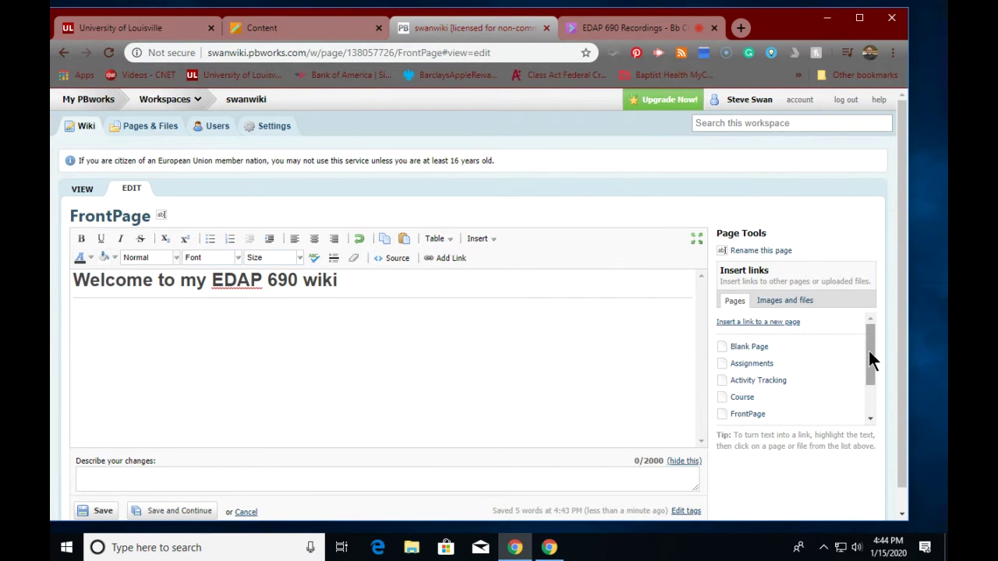
Step: Insert links to the Blank Page, Assignments, FrontPage and Syllabus pages below the horizontal line
{"action": "left_click_drag", "start_coordinate": [869, 350], "coordinate": [859, 325]}
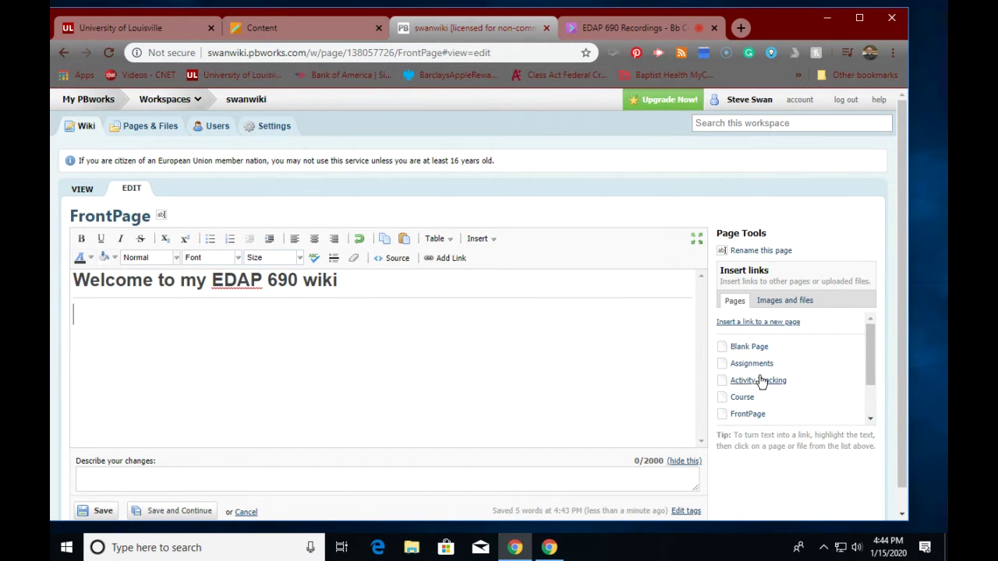
{"action": "left_click", "coordinate": [746, 349]}
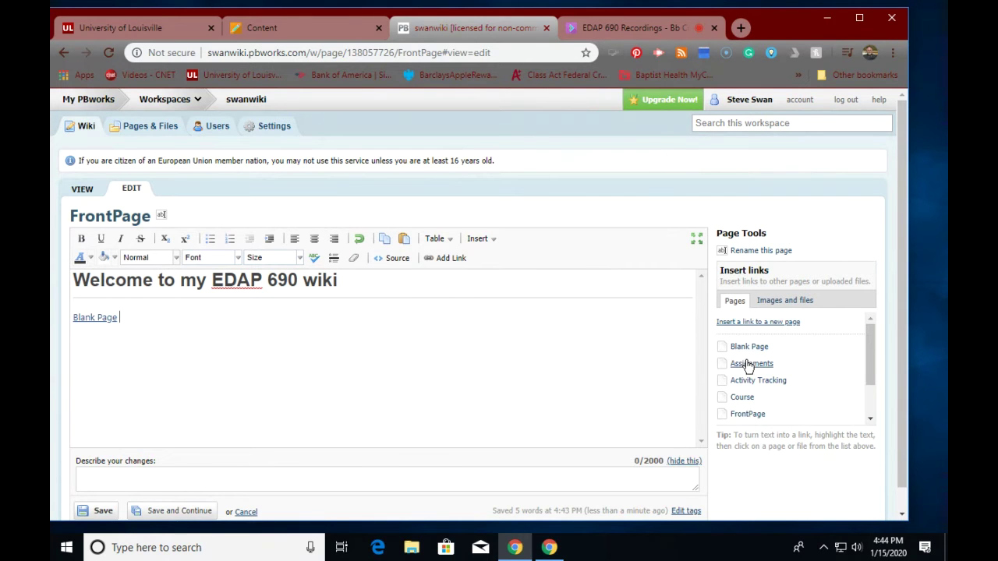
{"action": "left_click", "coordinate": [748, 365]}
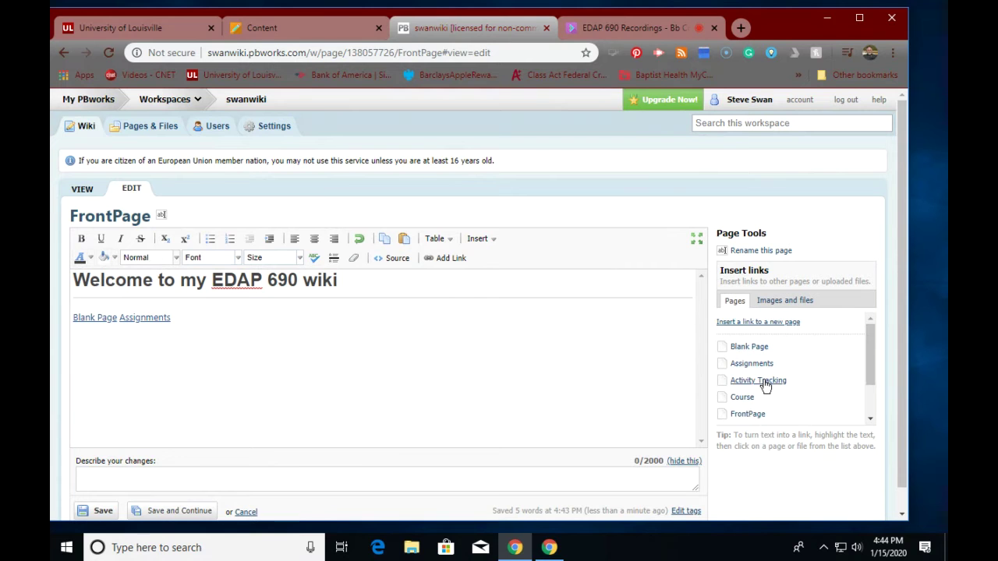
{"action": "scroll", "coordinate": [764, 385], "scroll_direction": "down", "scroll_amount": 1}
{"action": "left_click", "coordinate": [748, 366]}
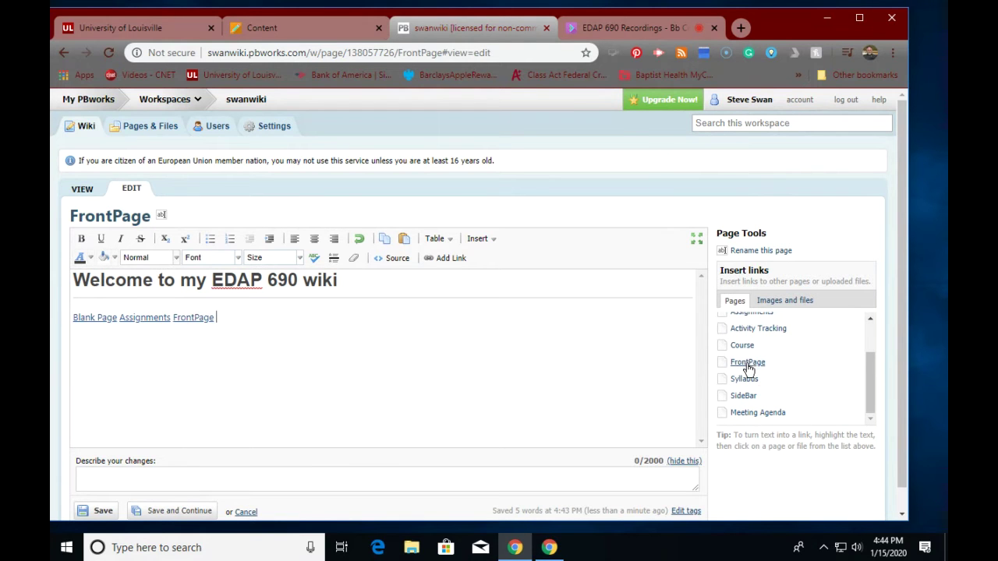
{"action": "left_click", "coordinate": [746, 381]}
Step: Look at the options for inserting images and files, and return to the list of linkable pages
{"action": "scroll", "coordinate": [748, 399], "scroll_direction": "down", "scroll_amount": 1}
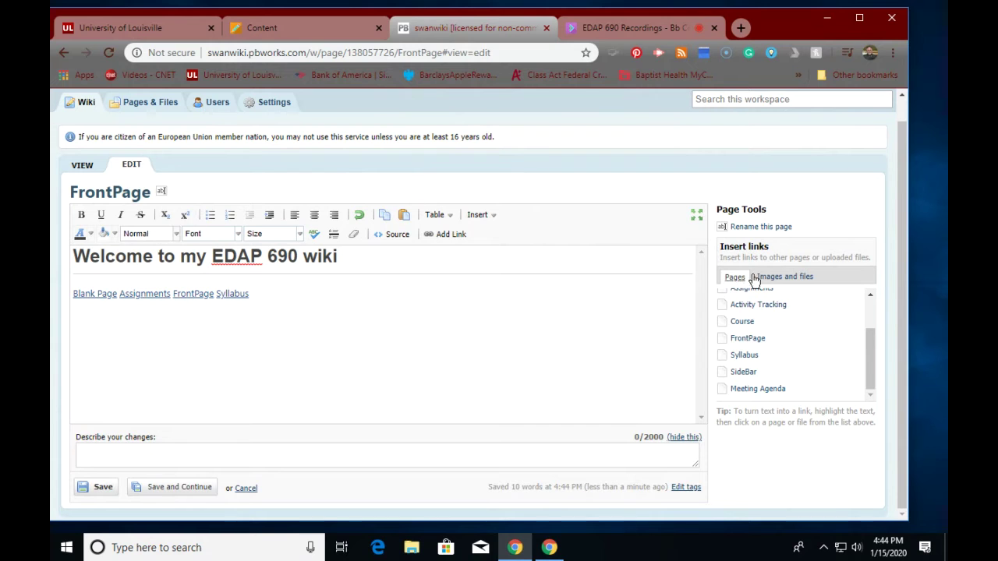
{"action": "left_click_drag", "start_coordinate": [865, 357], "coordinate": [845, 272]}
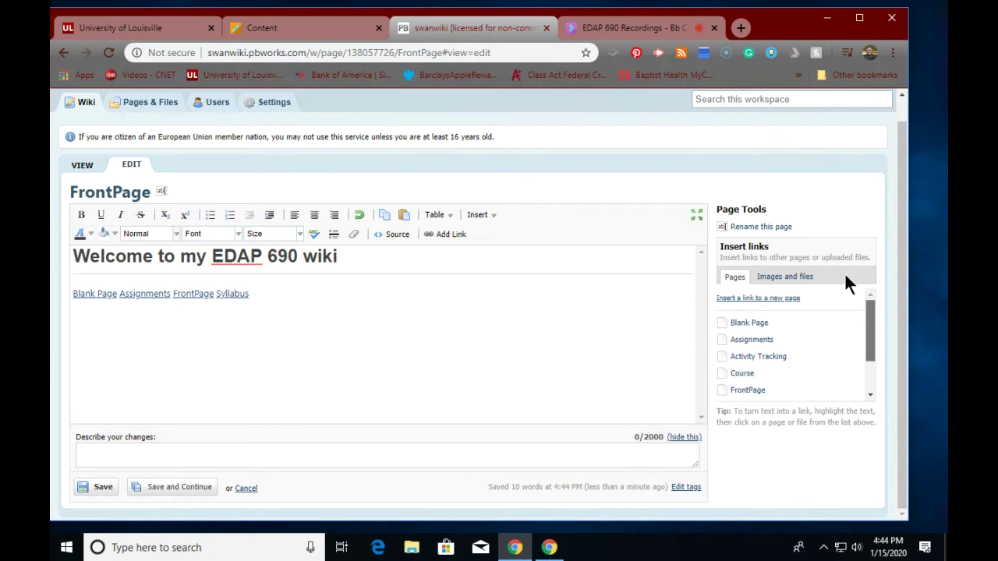
{"action": "left_click", "coordinate": [769, 282]}
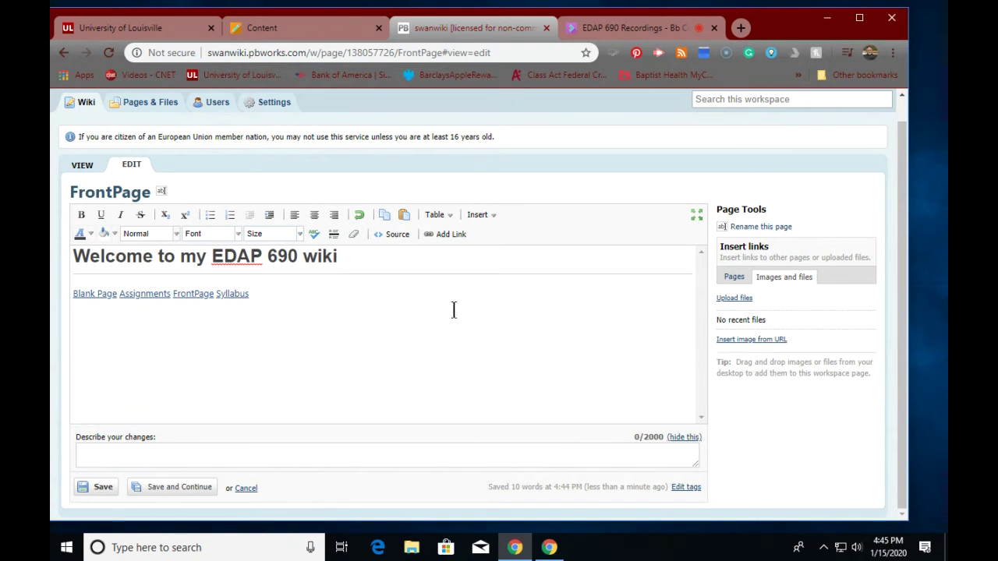
{"action": "left_click", "coordinate": [733, 278]}
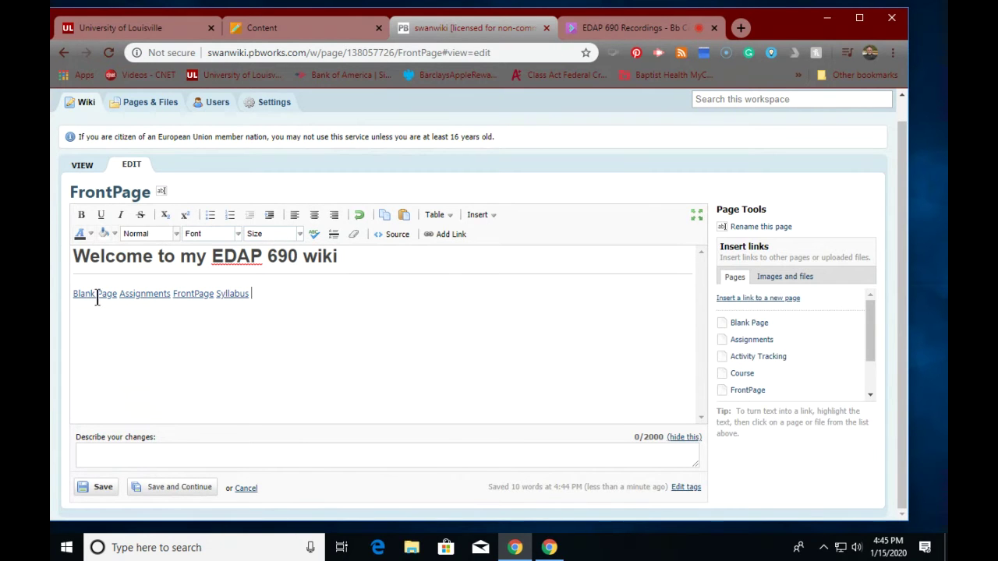
Step: Check the link options of the inserted Assignments and FrontPage links, and save the FrontPage
{"action": "left_click", "coordinate": [131, 294]}
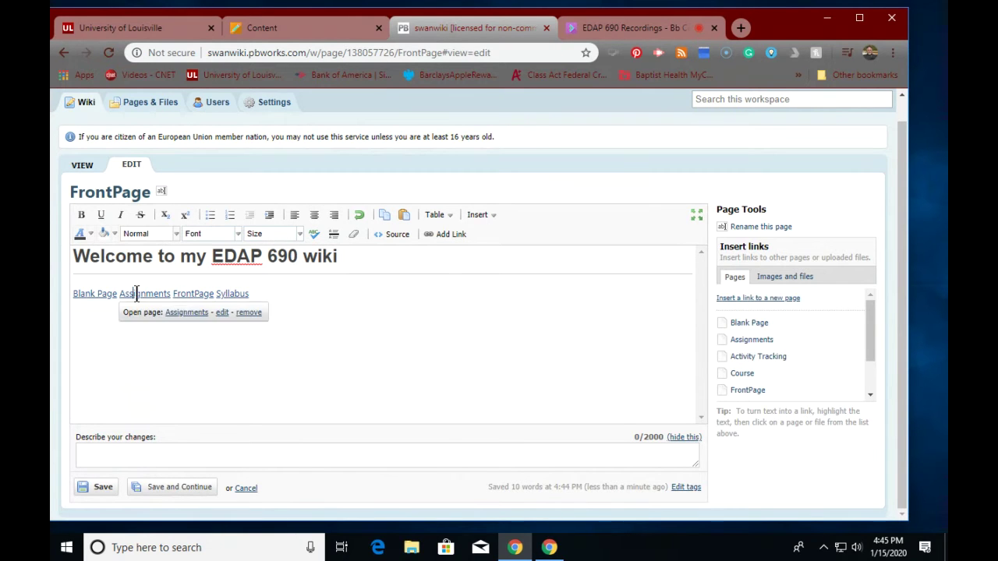
{"action": "left_click", "coordinate": [301, 304]}
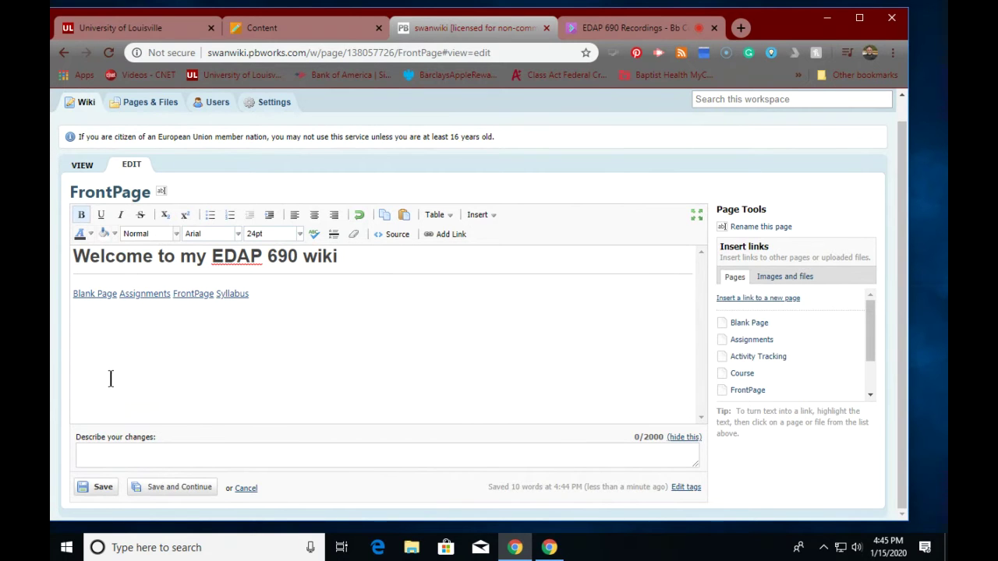
{"action": "left_click", "coordinate": [122, 294]}
{"action": "left_click", "coordinate": [202, 294]}
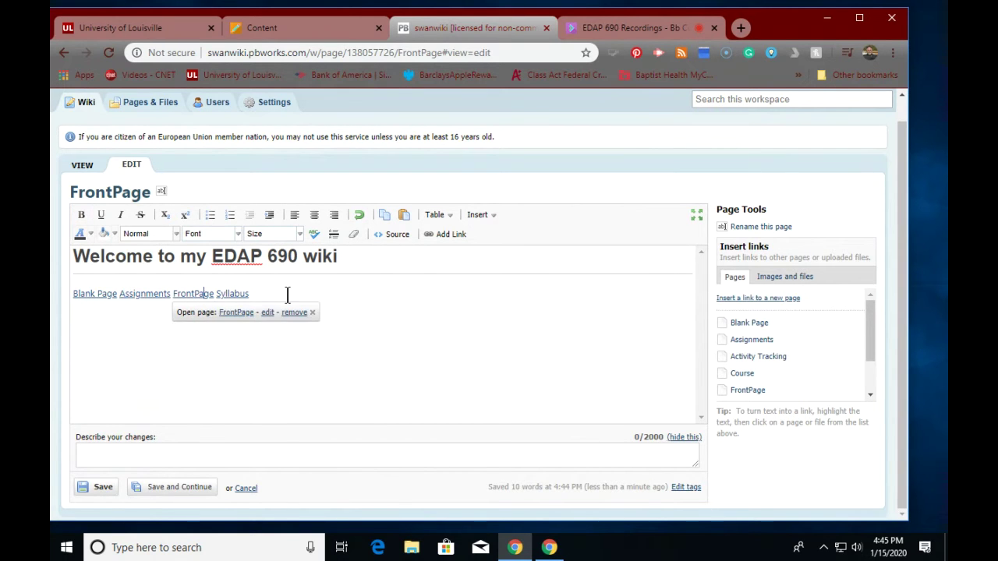
{"action": "left_click", "coordinate": [287, 294]}
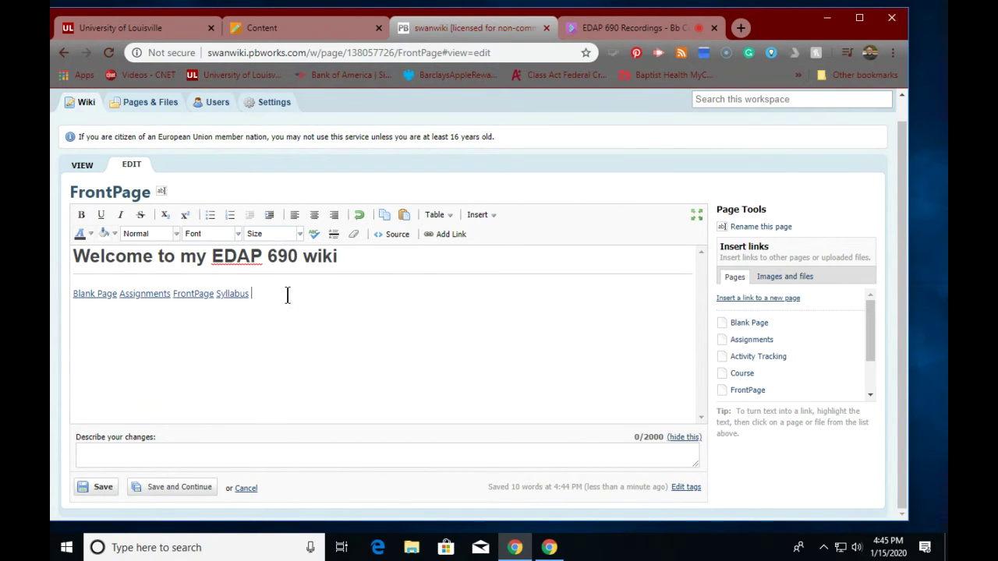
{"action": "left_click", "coordinate": [99, 486]}
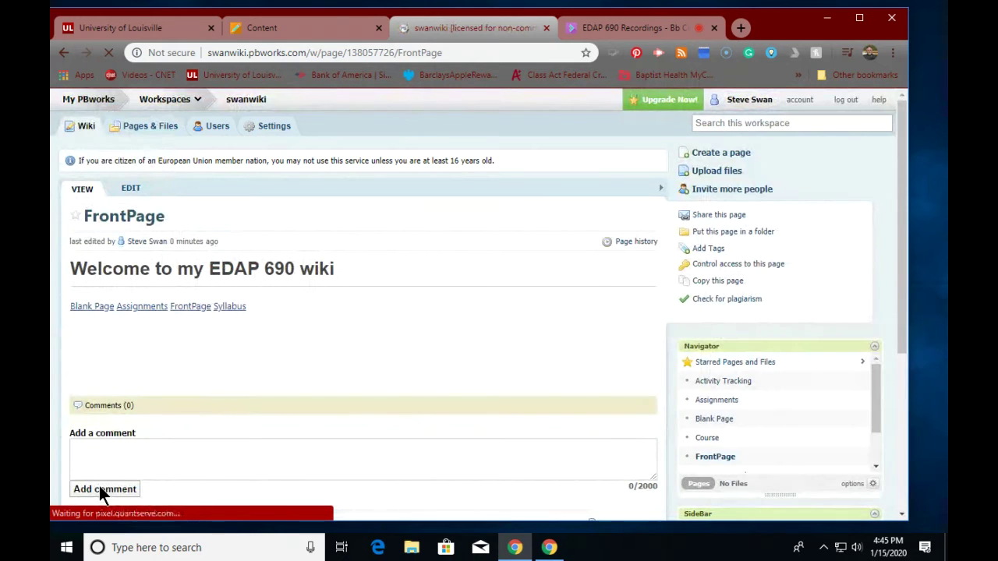
Step: Test the Blank Page and Syllabus links from the saved FrontPage, returning to the FrontPage after each
{"action": "left_click", "coordinate": [84, 309]}
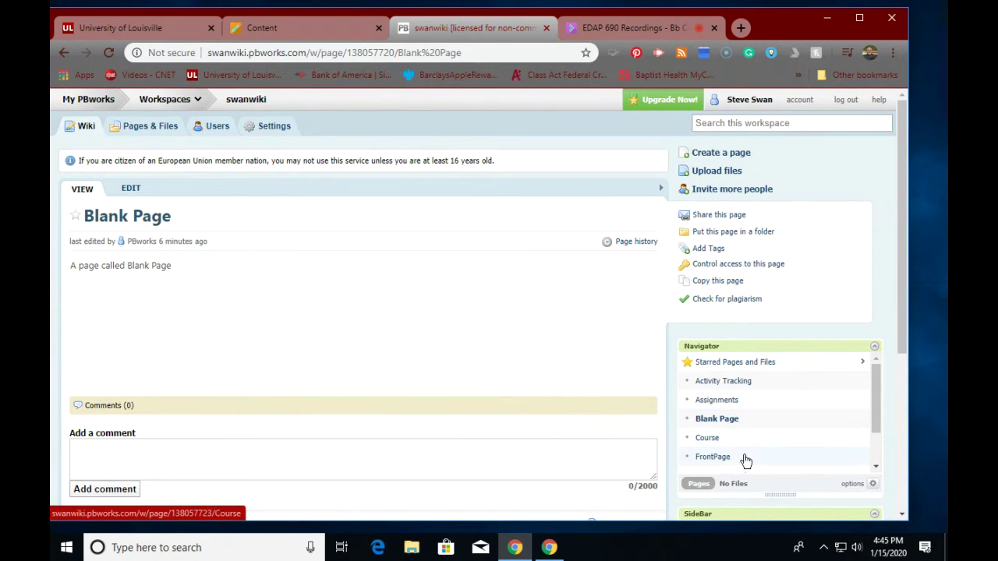
{"action": "left_click", "coordinate": [711, 461]}
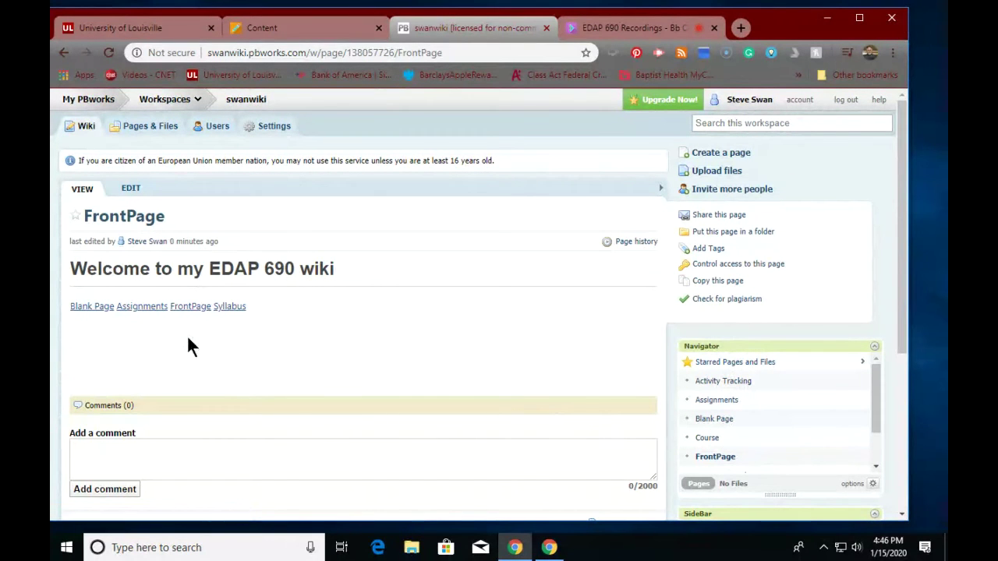
{"action": "left_click", "coordinate": [221, 308]}
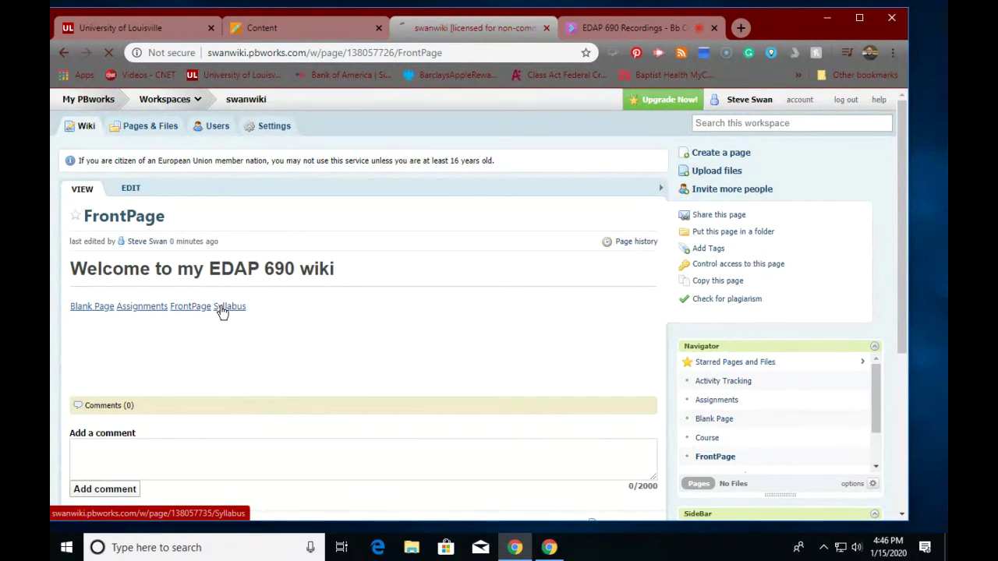
{"action": "scroll", "coordinate": [198, 351], "scroll_direction": "down", "scroll_amount": 5}
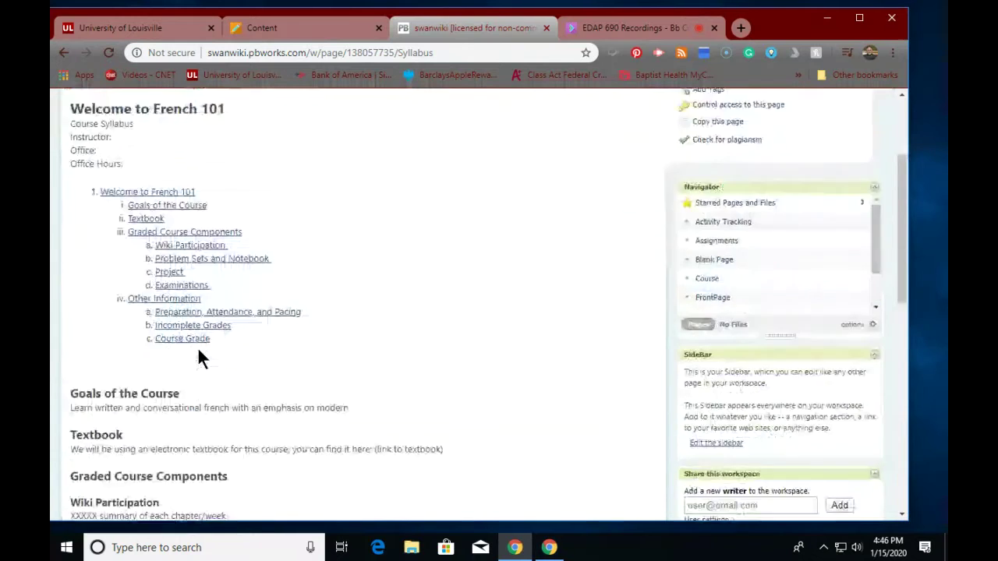
{"action": "scroll", "coordinate": [198, 354], "scroll_direction": "up", "scroll_amount": 5}
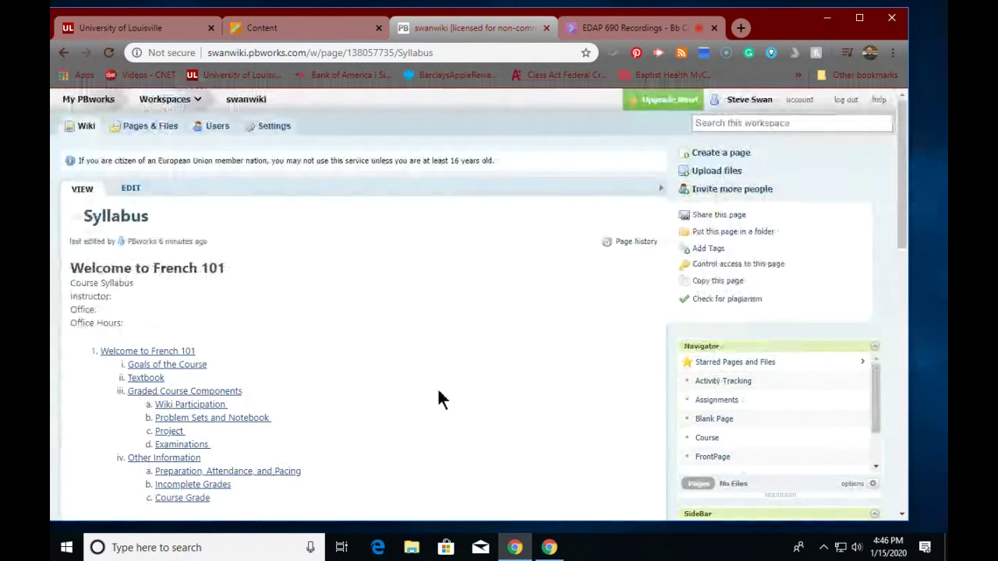
{"action": "left_click", "coordinate": [704, 457]}
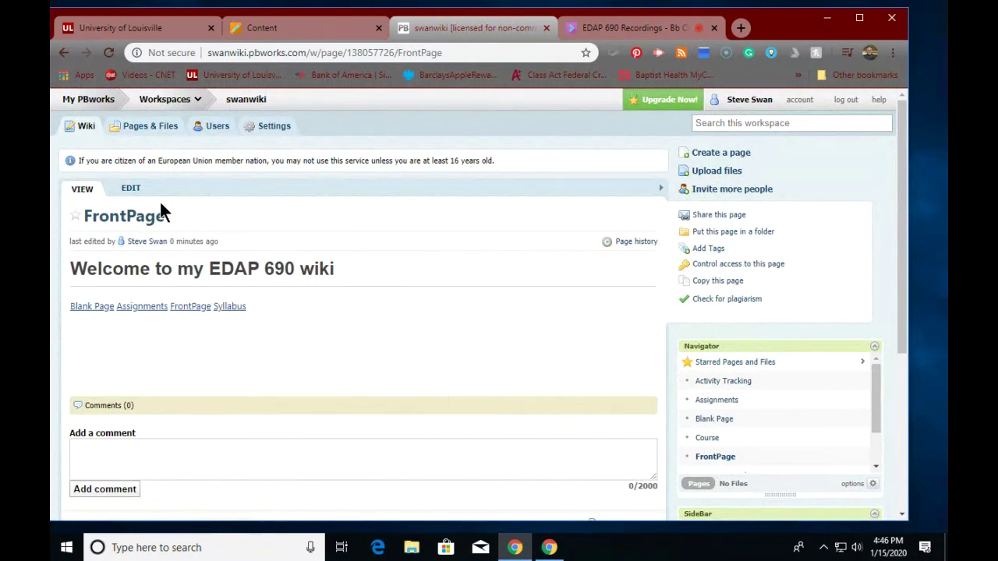
Step: Delete the row of page links below the horizontal line on the FrontPage
{"action": "left_click", "coordinate": [131, 189]}
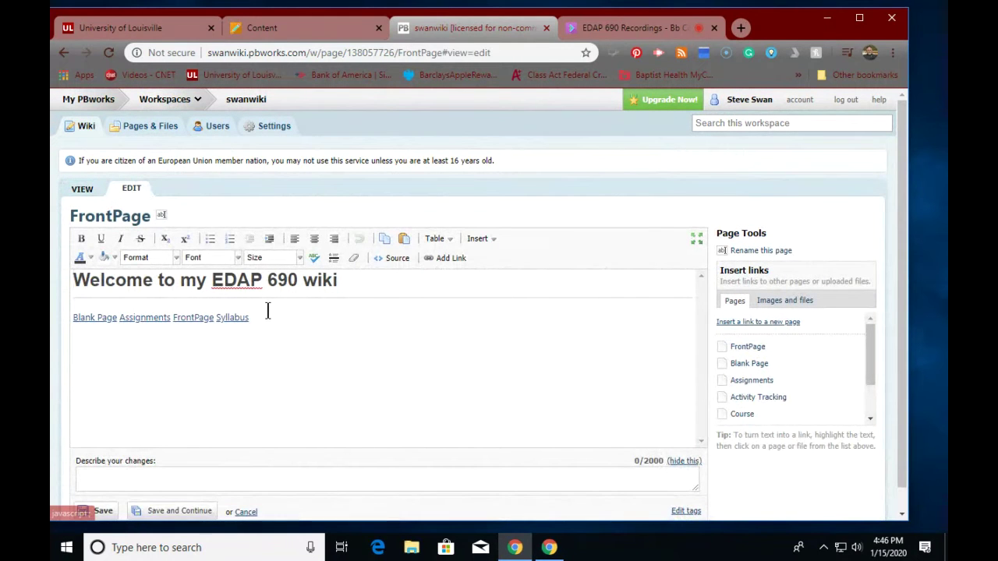
{"action": "left_click_drag", "start_coordinate": [252, 319], "coordinate": [50, 314]}
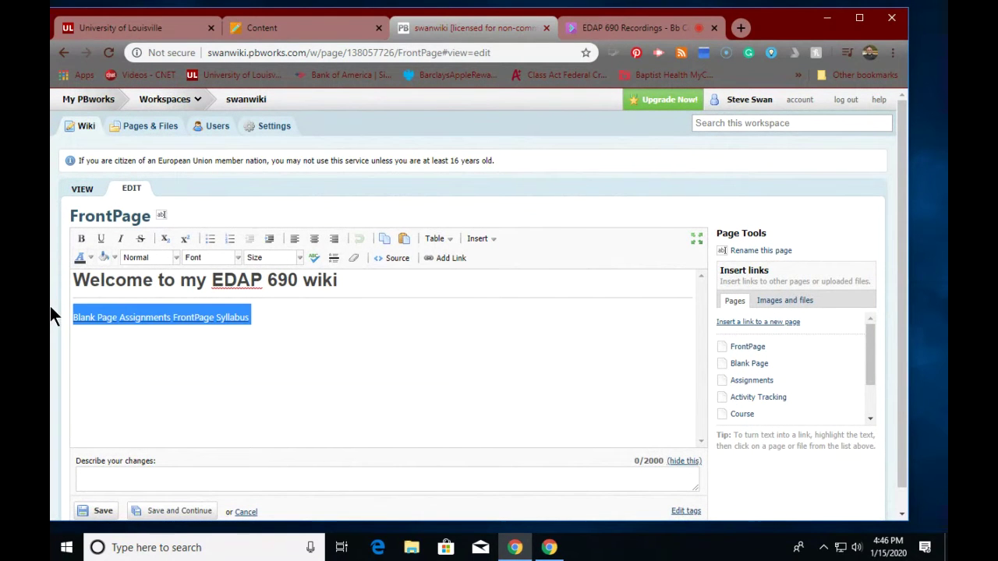
{"action": "key", "text": "Delete"}
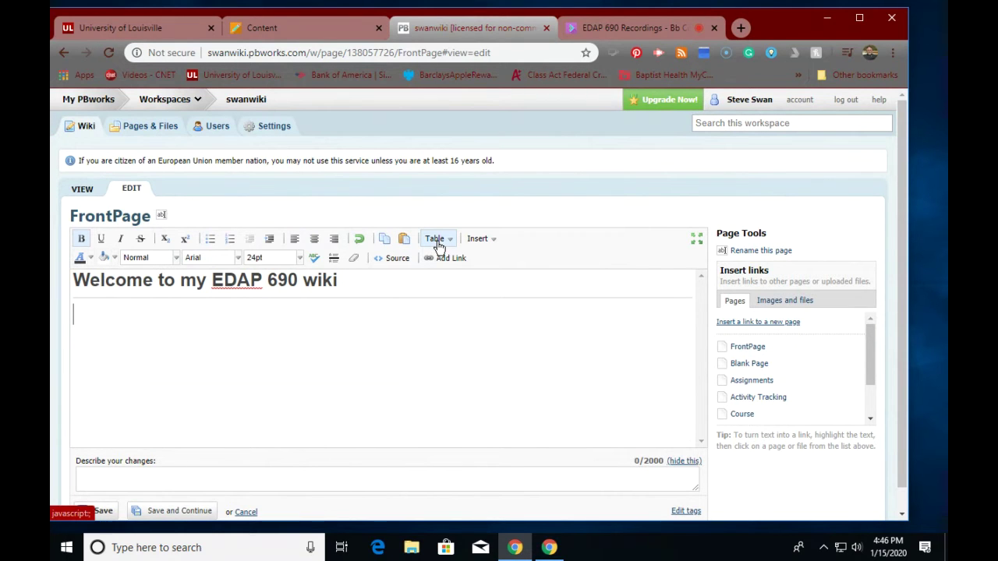
Step: Review the insertable content types, including video, and view the HTML/JavaScript plugin's code form without adding anything
{"action": "left_click", "coordinate": [494, 241]}
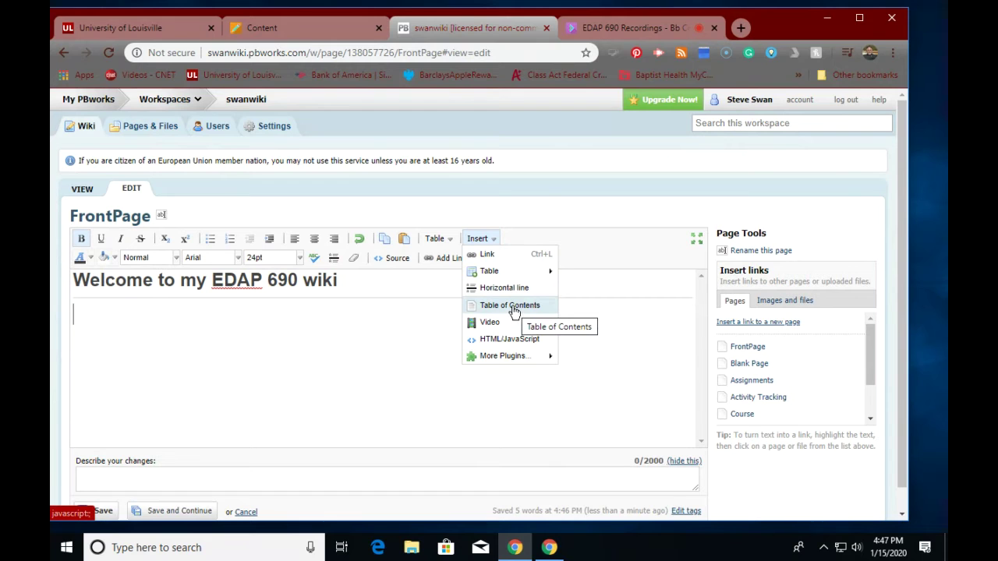
{"action": "mouse_move", "coordinate": [488, 323]}
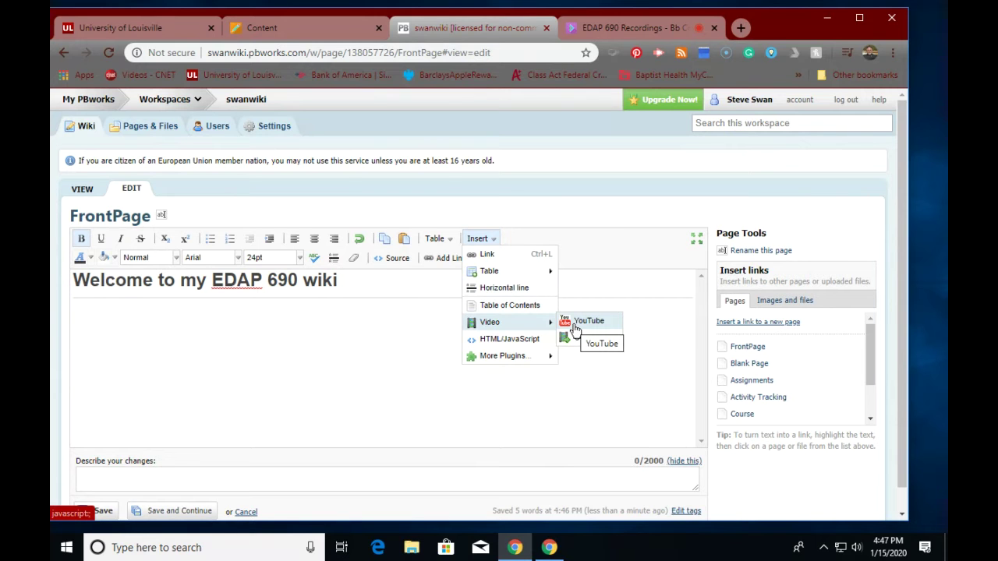
{"action": "left_click", "coordinate": [499, 341]}
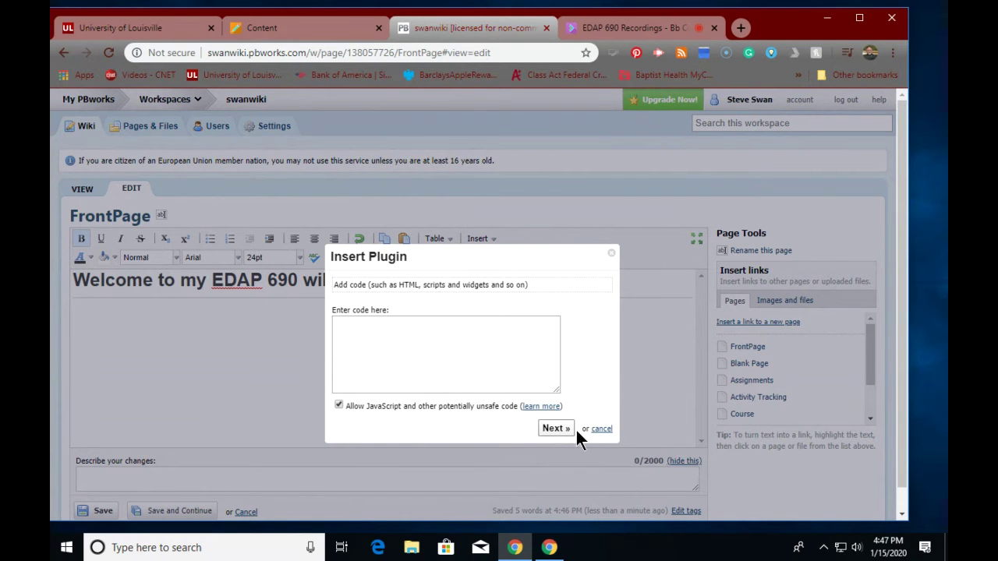
{"action": "left_click", "coordinate": [600, 429]}
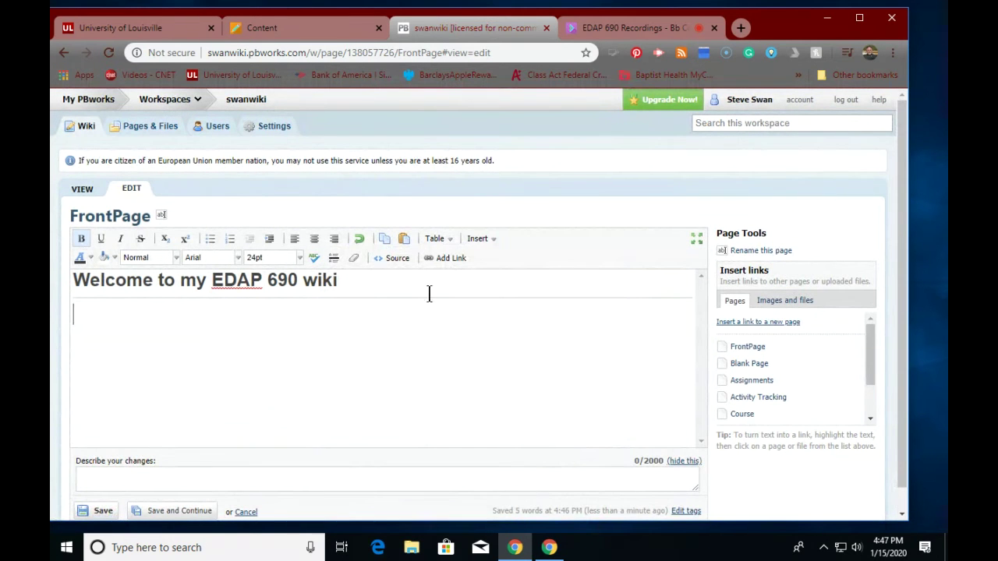
Step: Review the additional plugin categories from Teaching Tools to Interactive Media, and view the Voki Speaking Avatar form without inserting it
{"action": "left_click", "coordinate": [490, 242]}
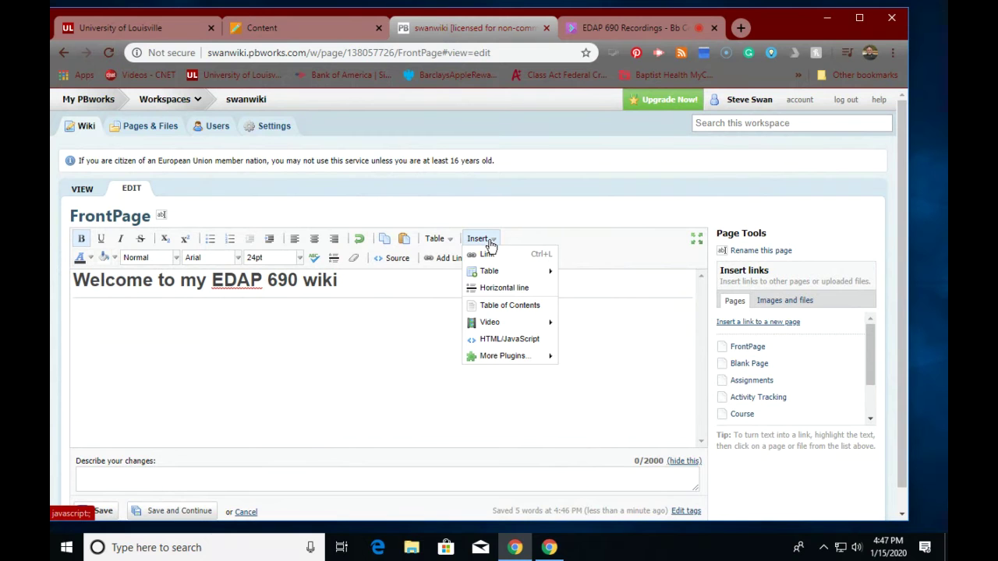
{"action": "mouse_move", "coordinate": [481, 357]}
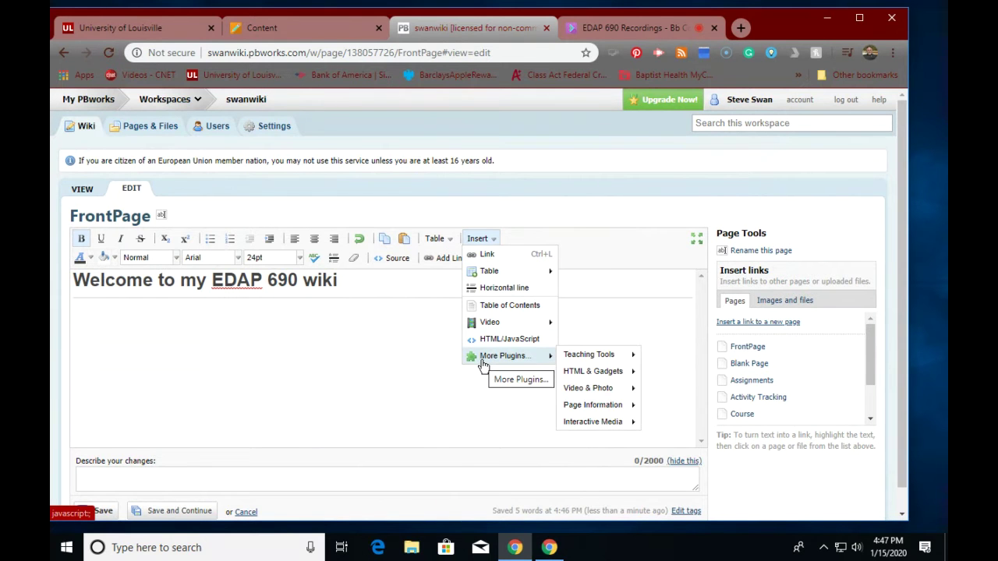
{"action": "mouse_move", "coordinate": [568, 359]}
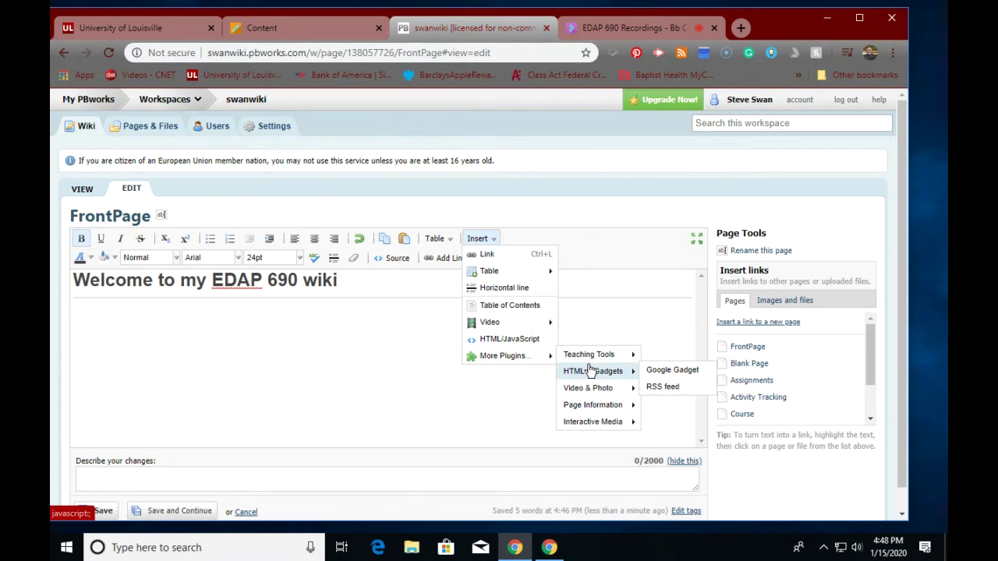
{"action": "mouse_move", "coordinate": [593, 393]}
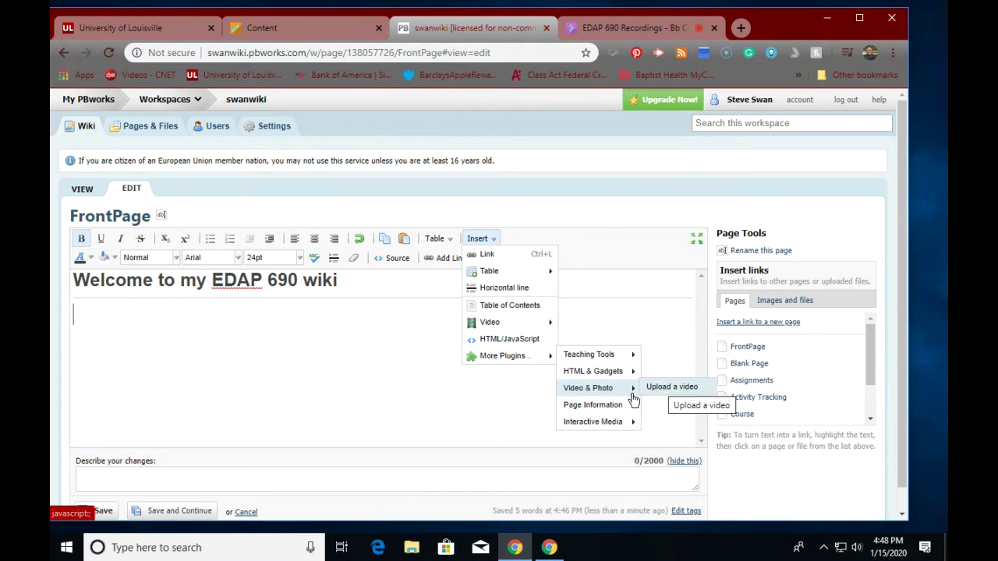
{"action": "mouse_move", "coordinate": [624, 405]}
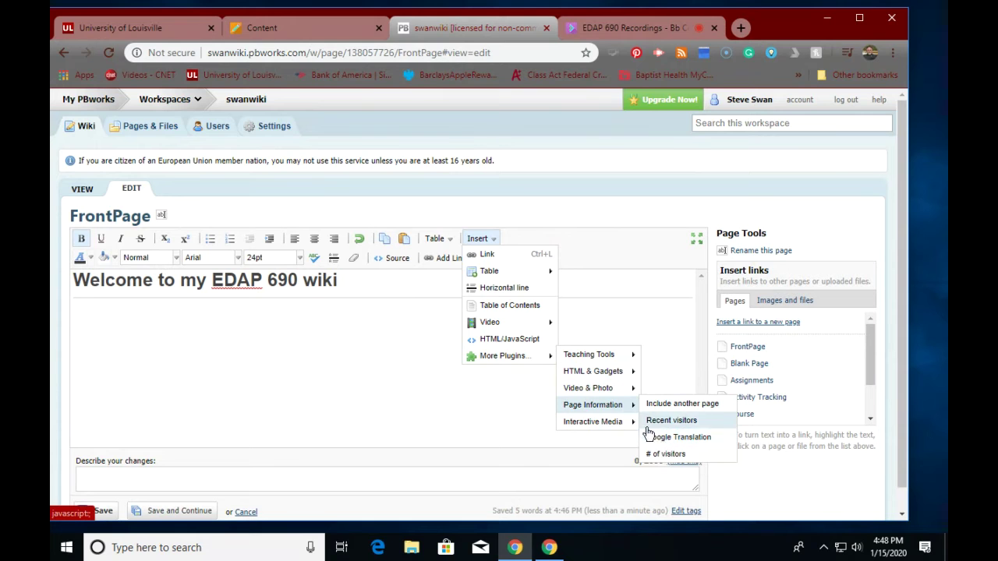
{"action": "mouse_move", "coordinate": [622, 425]}
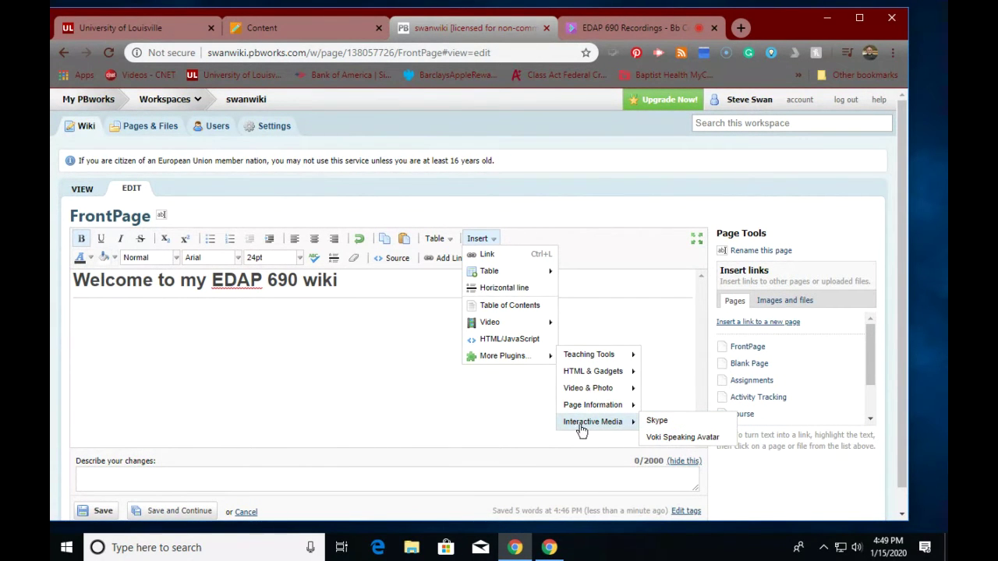
{"action": "left_click", "coordinate": [666, 442]}
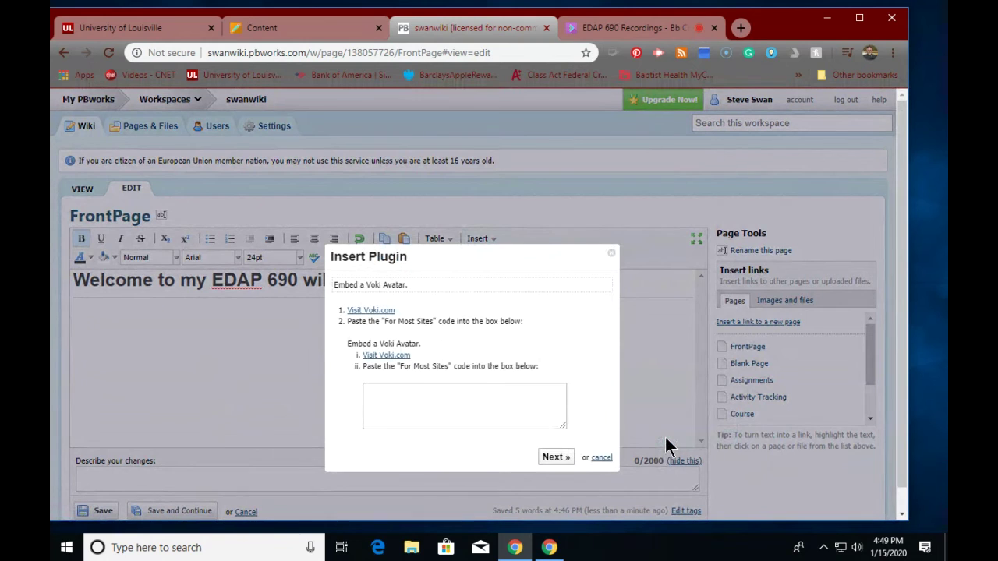
{"action": "left_click", "coordinate": [599, 458]}
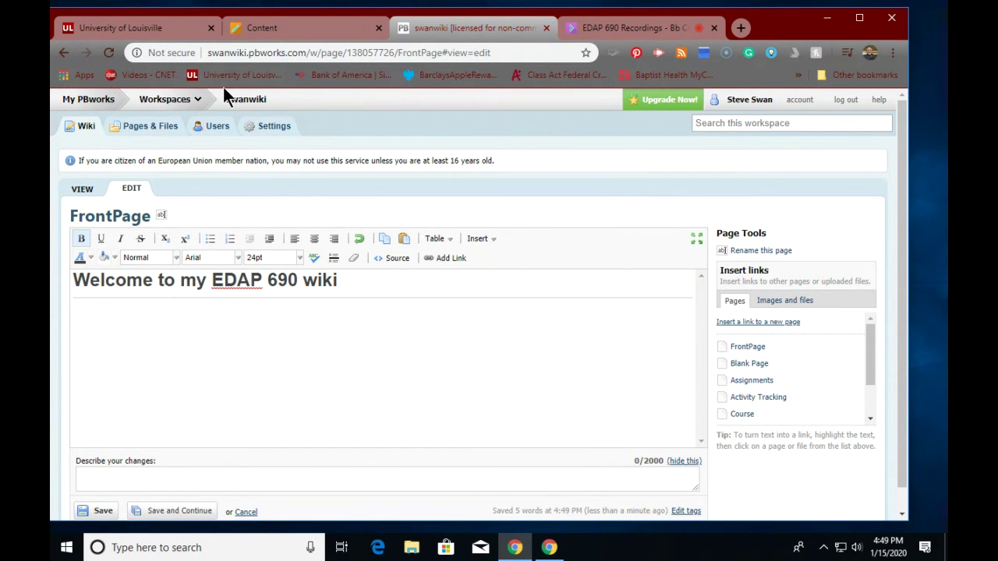
Step: Discard the unsaved FrontPage edits and open the form for creating a new page
{"action": "left_click", "coordinate": [80, 190]}
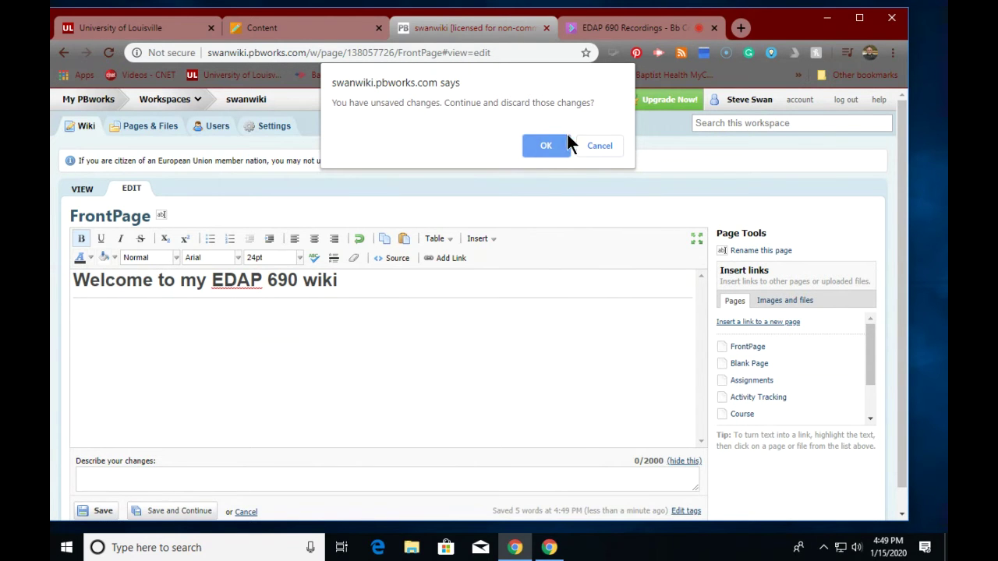
{"action": "left_click", "coordinate": [550, 147]}
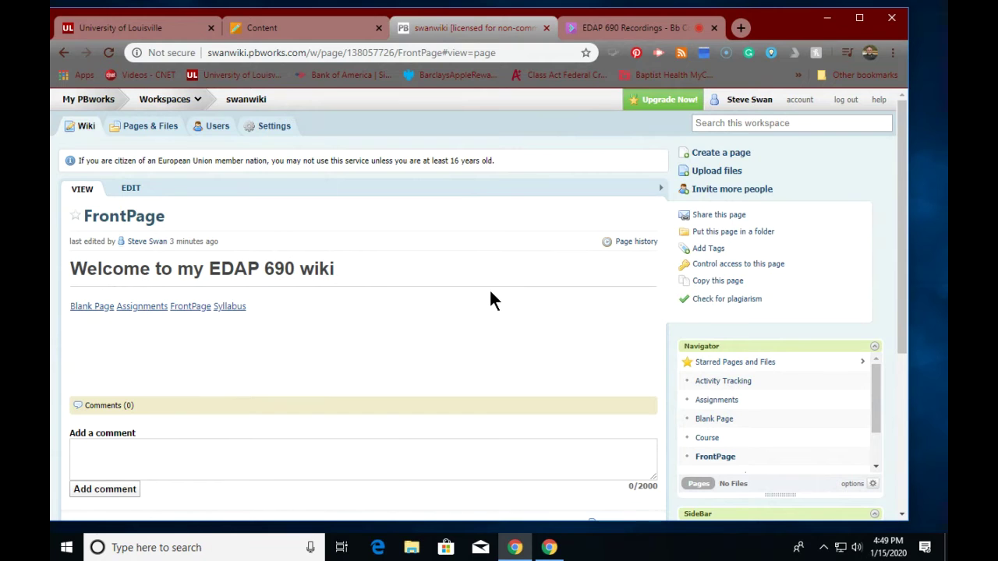
{"action": "right_click", "coordinate": [716, 160]}
{"action": "left_click", "coordinate": [715, 157]}
{"action": "left_click", "coordinate": [715, 158]}
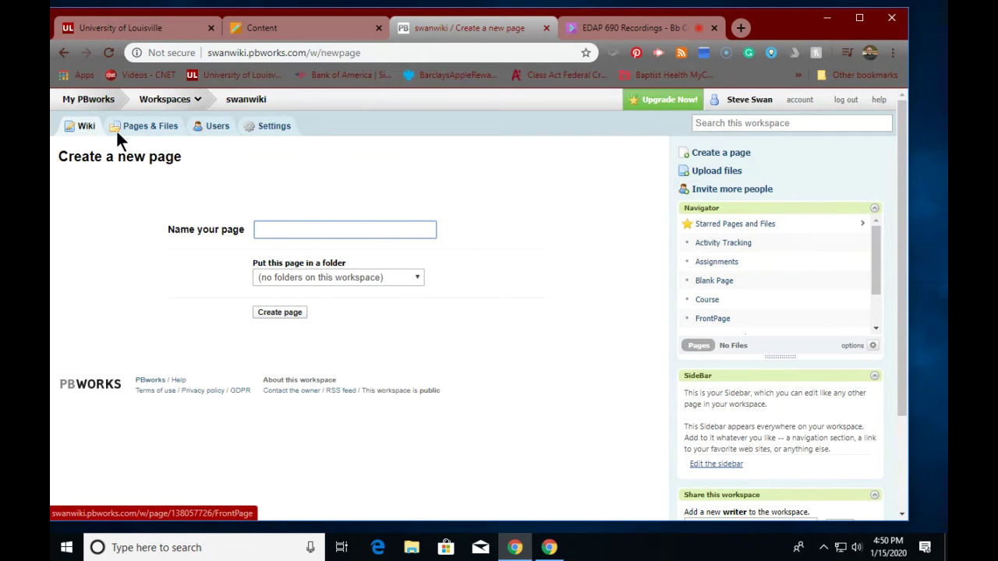
Step: Look through the workspace's list of pages and files, and return to the wiki's FrontPage
{"action": "left_click", "coordinate": [151, 129]}
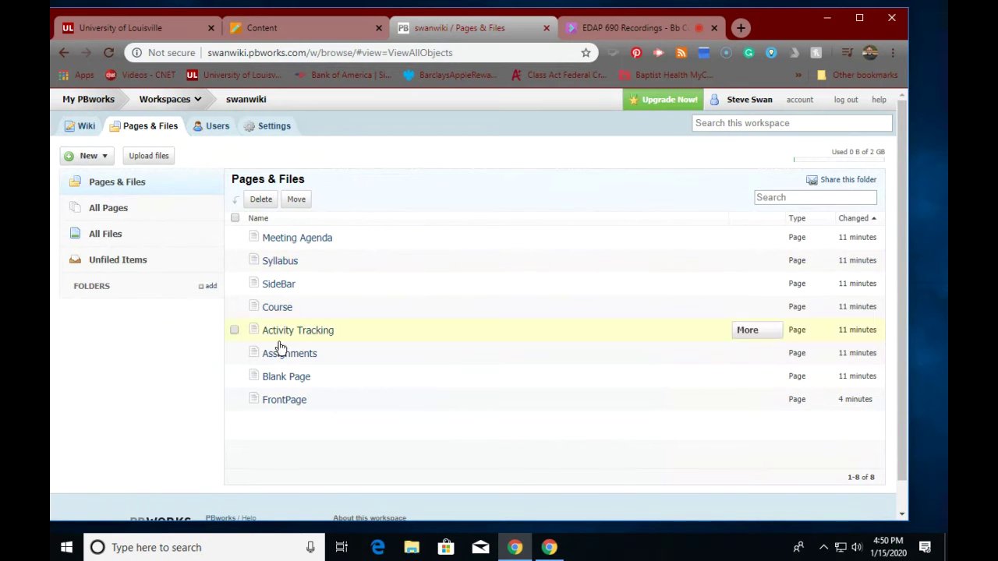
{"action": "left_click", "coordinate": [294, 400]}
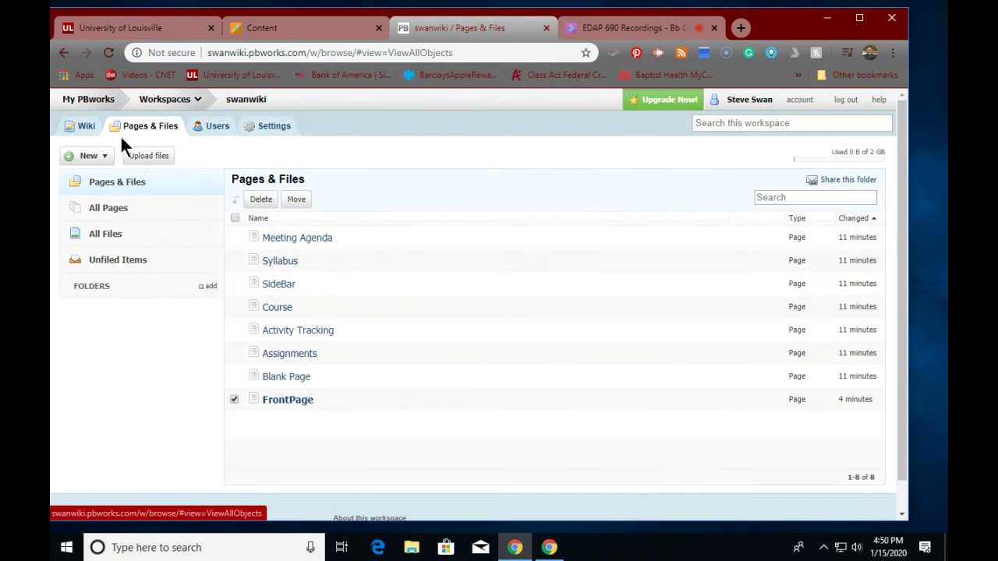
{"action": "left_click", "coordinate": [84, 130]}
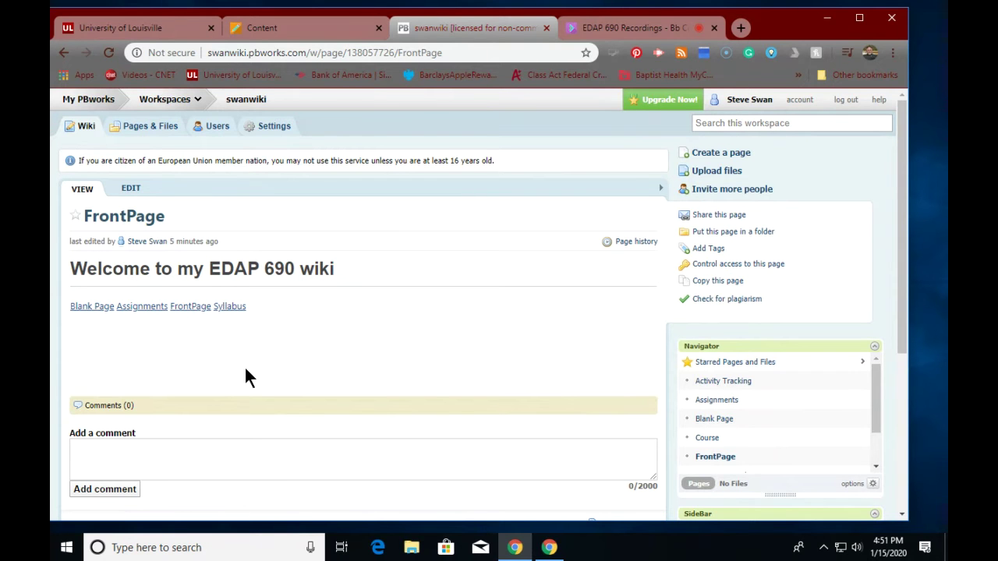
Step: Remove the Blank Page, Assignments, FrontPage and Syllabus links from the FrontPage and save the page
{"action": "left_click", "coordinate": [129, 187]}
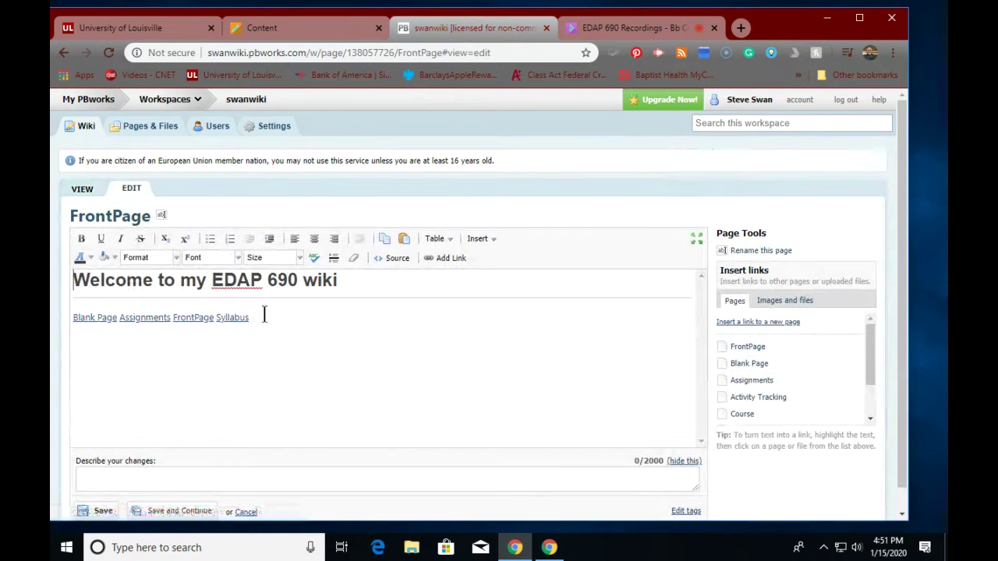
{"action": "left_click_drag", "start_coordinate": [264, 325], "coordinate": [53, 326]}
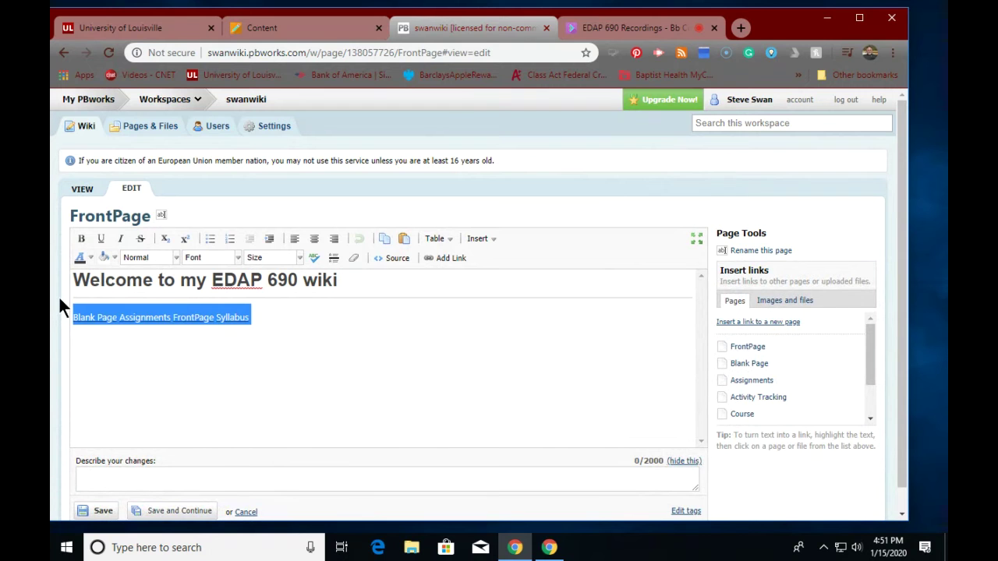
{"action": "key", "text": "BackSpace"}
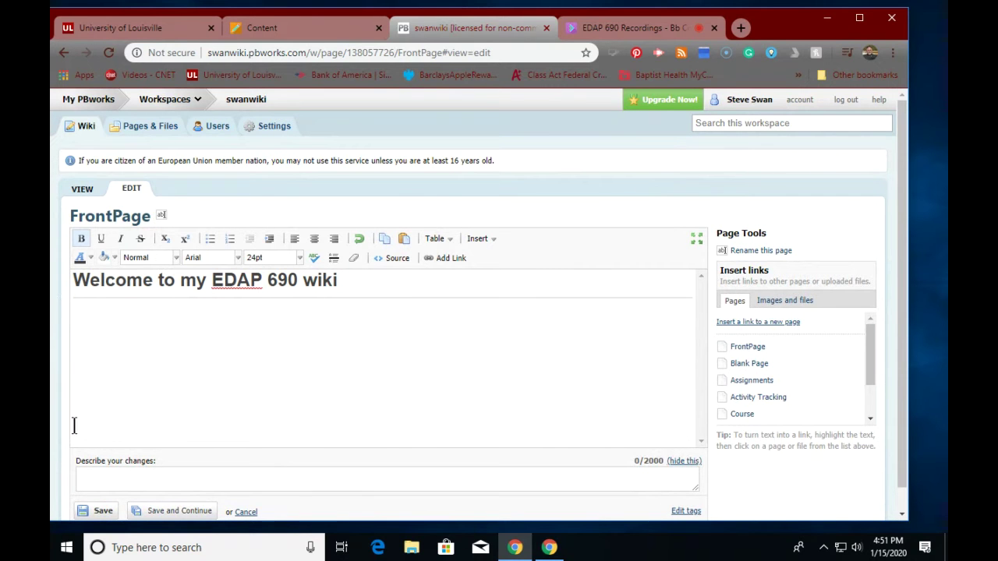
{"action": "left_click", "coordinate": [104, 511]}
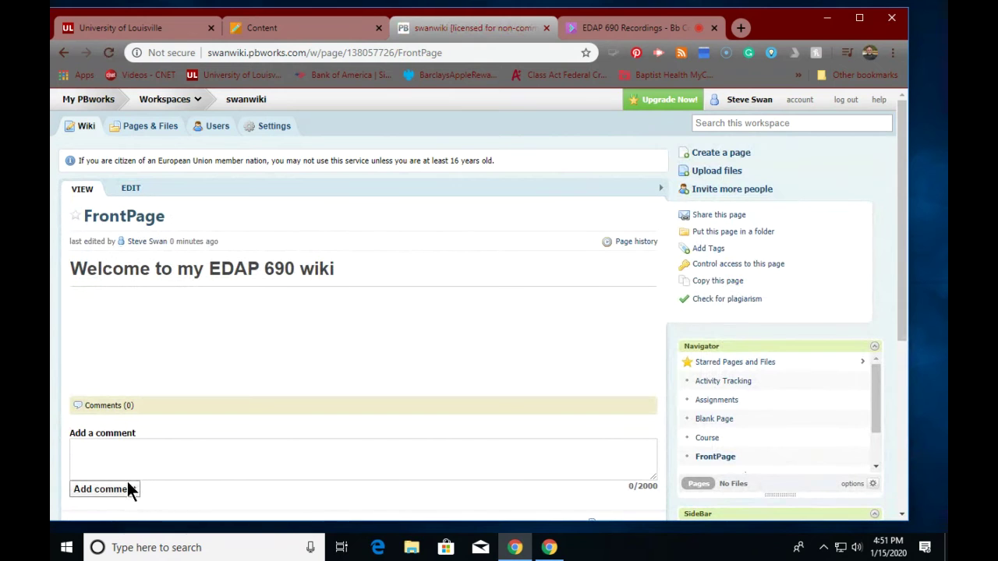
Step: Switch to the EDAP 690 course in Blackboard and open the Wiki for Multimedia folder in Module 1: Multimedia Wiki Creation
{"action": "left_click", "coordinate": [238, 28]}
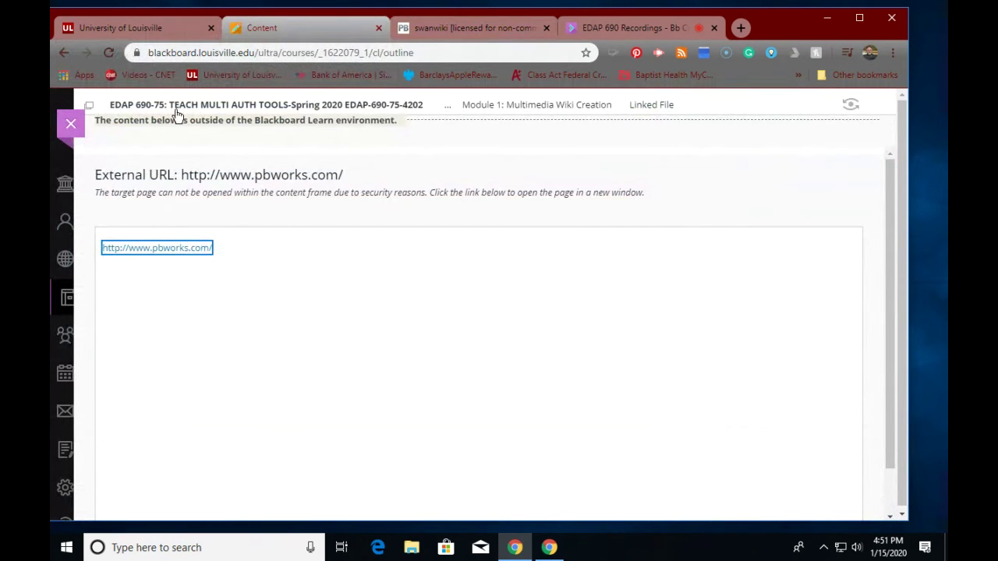
{"action": "left_click", "coordinate": [229, 111]}
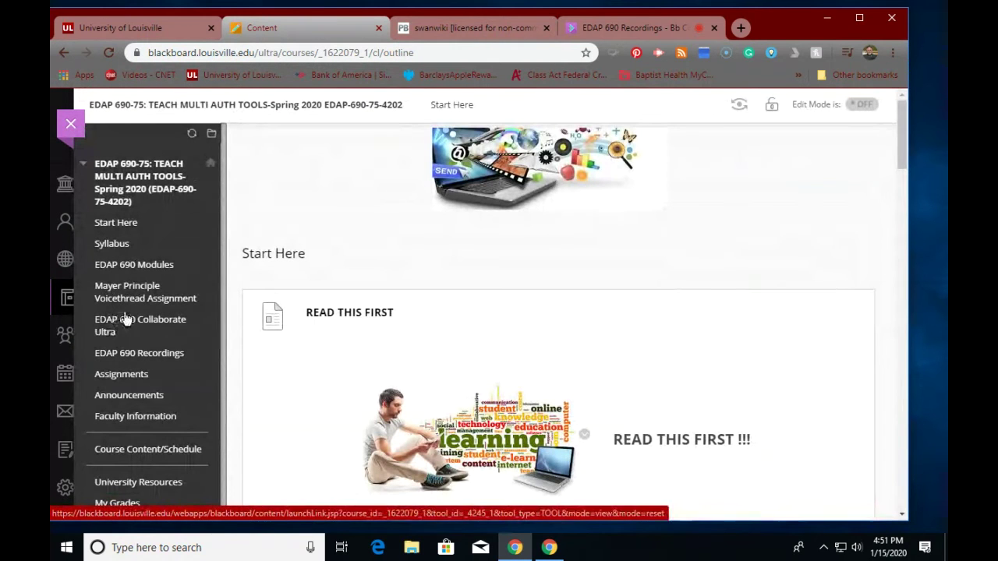
{"action": "left_click", "coordinate": [125, 266]}
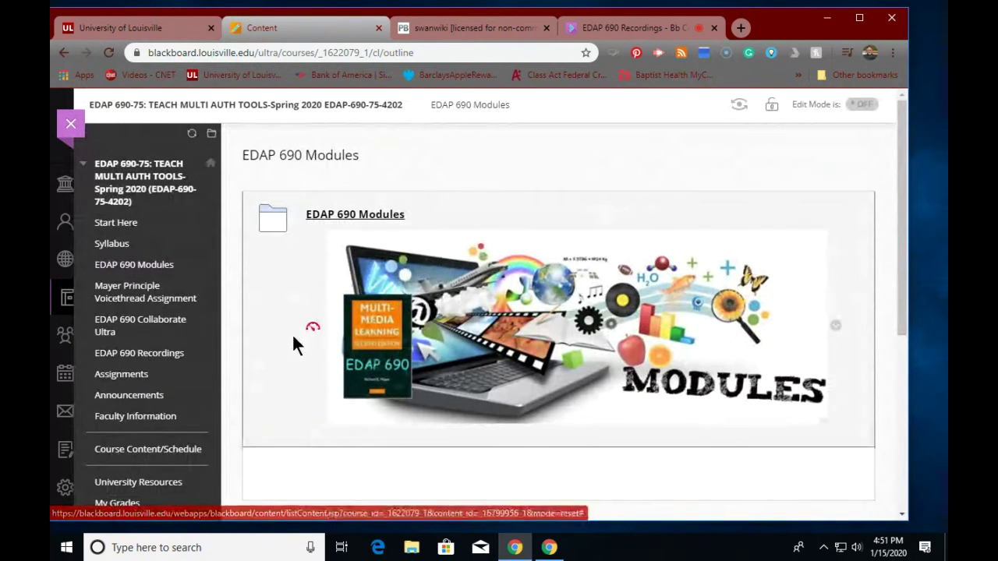
{"action": "scroll", "coordinate": [312, 293], "scroll_direction": "down", "scroll_amount": 1}
{"action": "left_click", "coordinate": [372, 143]}
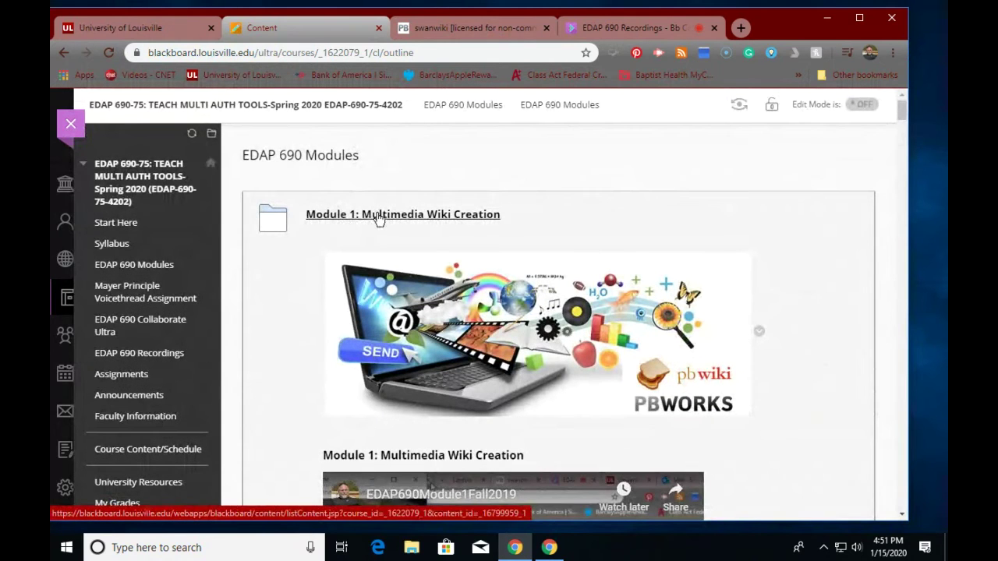
{"action": "left_click", "coordinate": [377, 214]}
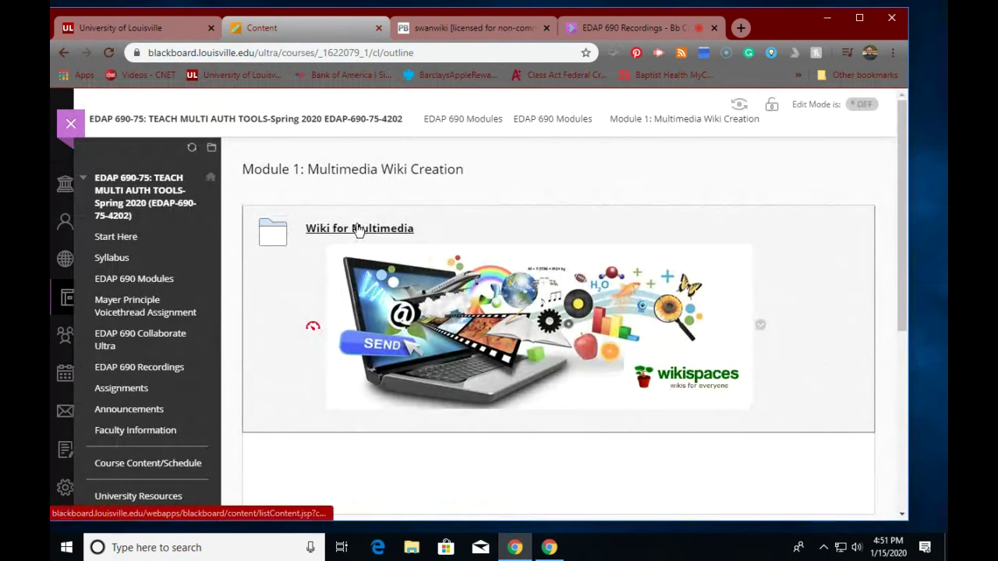
{"action": "left_click", "coordinate": [357, 229]}
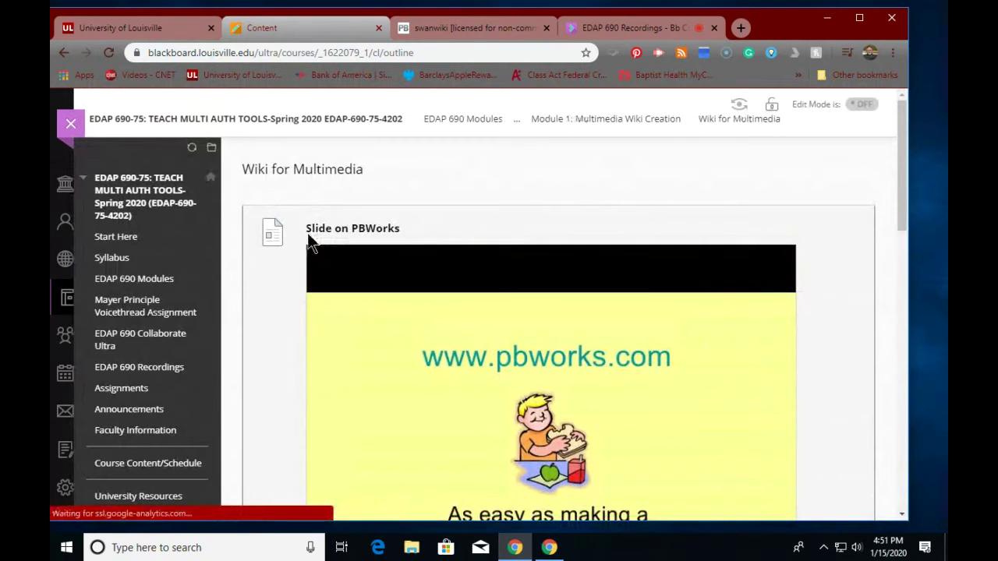
Step: Look through the PBWorks slides, tutorial video and PDF guides in the folder, and return to the Module 1 page
{"action": "scroll", "coordinate": [310, 243], "scroll_direction": "down", "scroll_amount": 6}
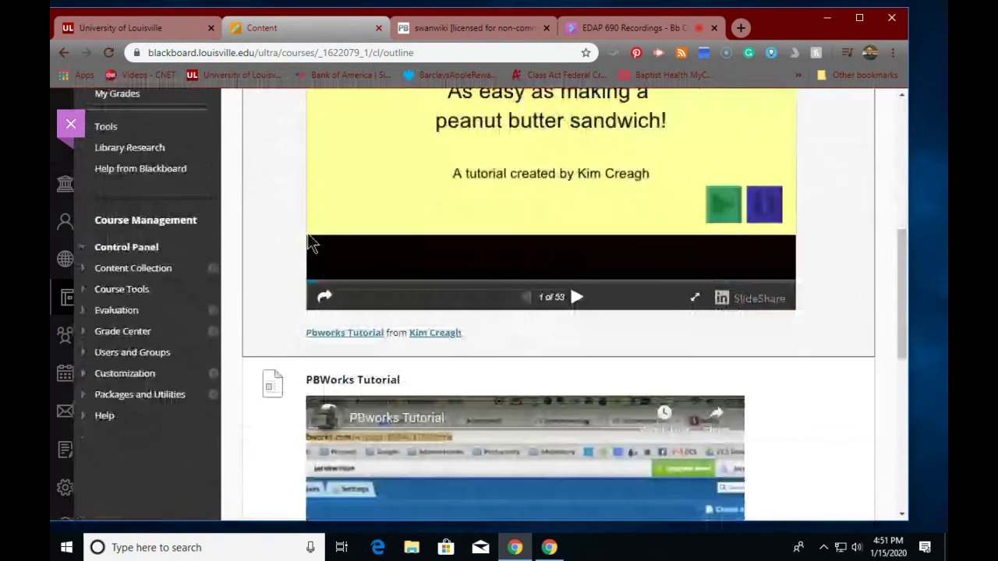
{"action": "scroll", "coordinate": [308, 233], "scroll_direction": "down", "scroll_amount": 5}
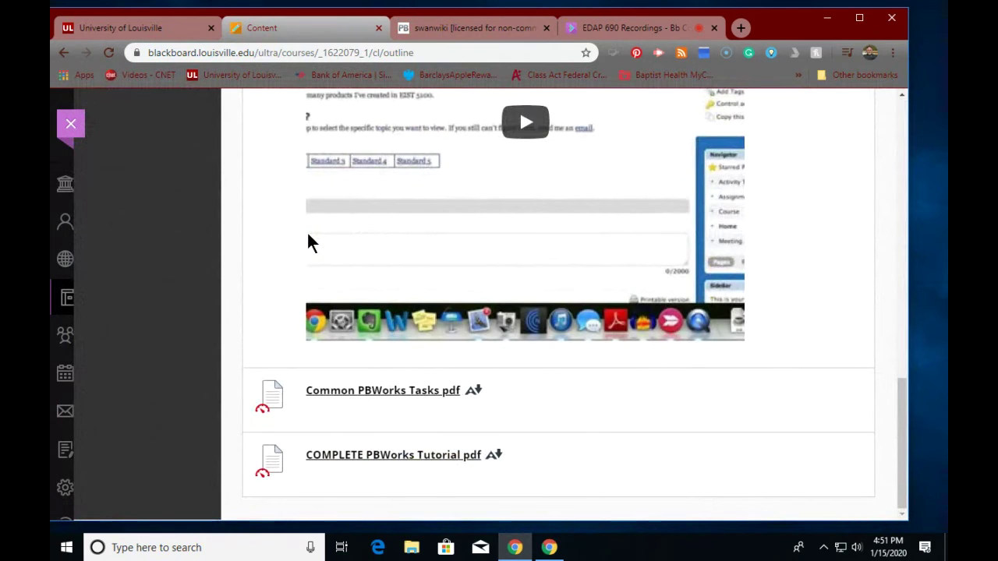
{"action": "scroll", "coordinate": [307, 243], "scroll_direction": "up", "scroll_amount": 8}
{"action": "scroll", "coordinate": [307, 239], "scroll_direction": "up", "scroll_amount": 3}
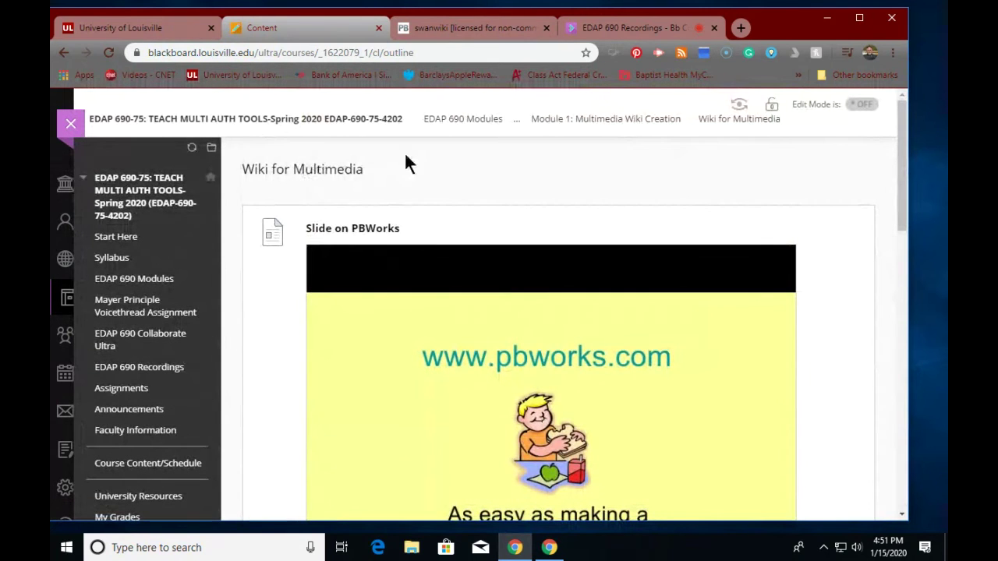
{"action": "left_click", "coordinate": [567, 123]}
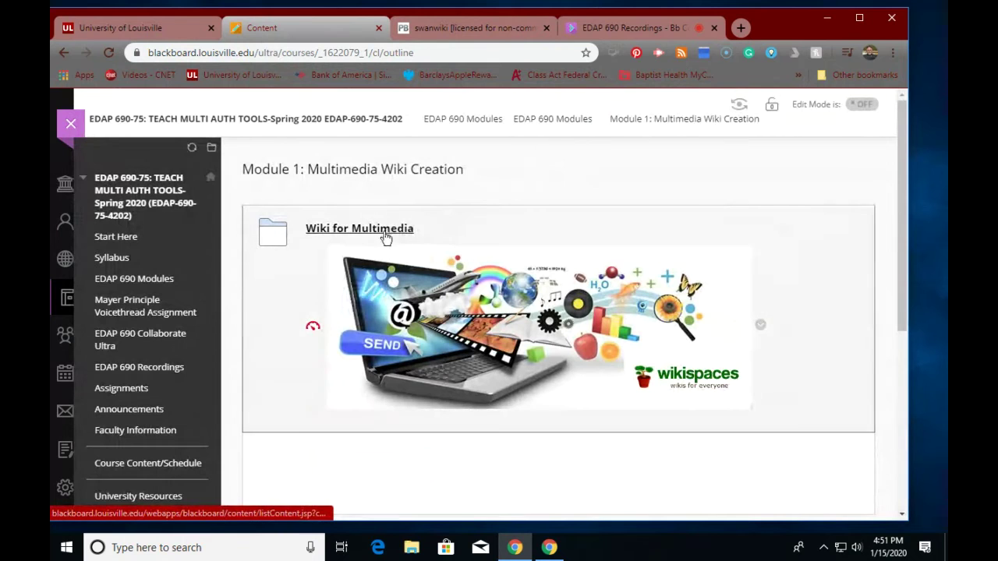
Step: Return to the EDAP 690 Modules content and open the redkid.net sign generator site linked in Module 1: Multimedia Wiki Creation
{"action": "scroll", "coordinate": [375, 238], "scroll_direction": "down", "scroll_amount": 3}
{"action": "scroll", "coordinate": [375, 238], "scroll_direction": "up", "scroll_amount": 3}
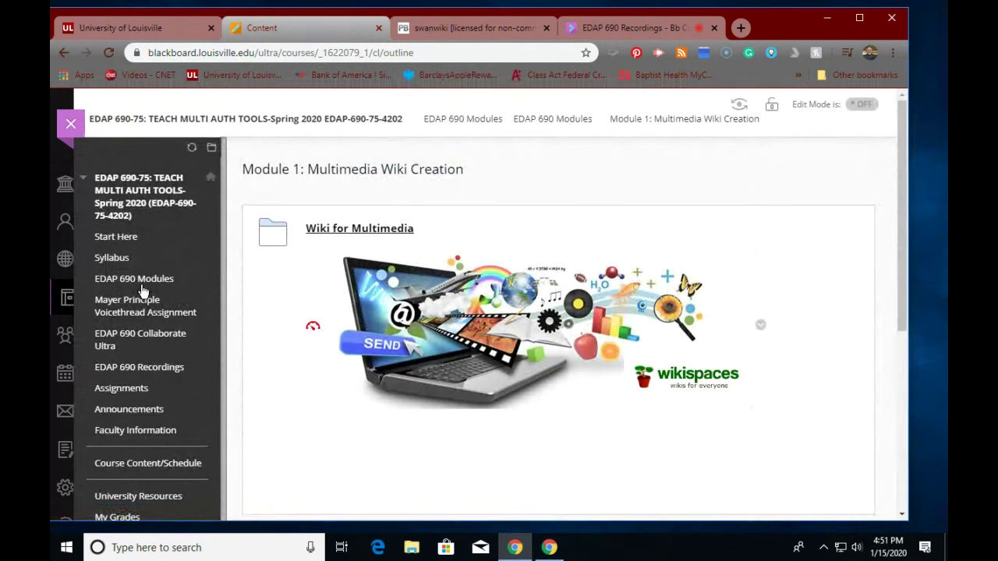
{"action": "left_click", "coordinate": [444, 121]}
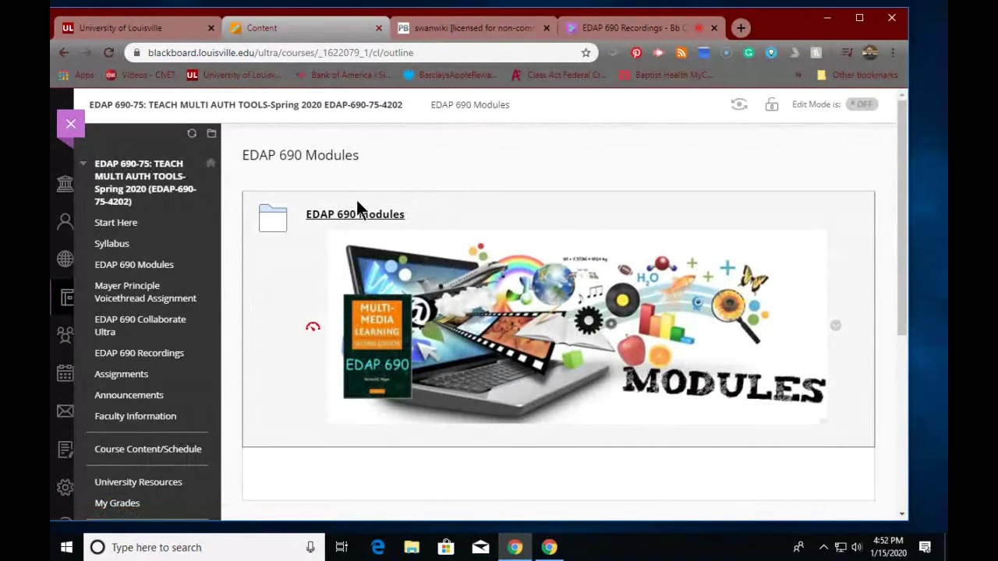
{"action": "left_click", "coordinate": [358, 216]}
{"action": "scroll", "coordinate": [355, 236], "scroll_direction": "down", "scroll_amount": 3}
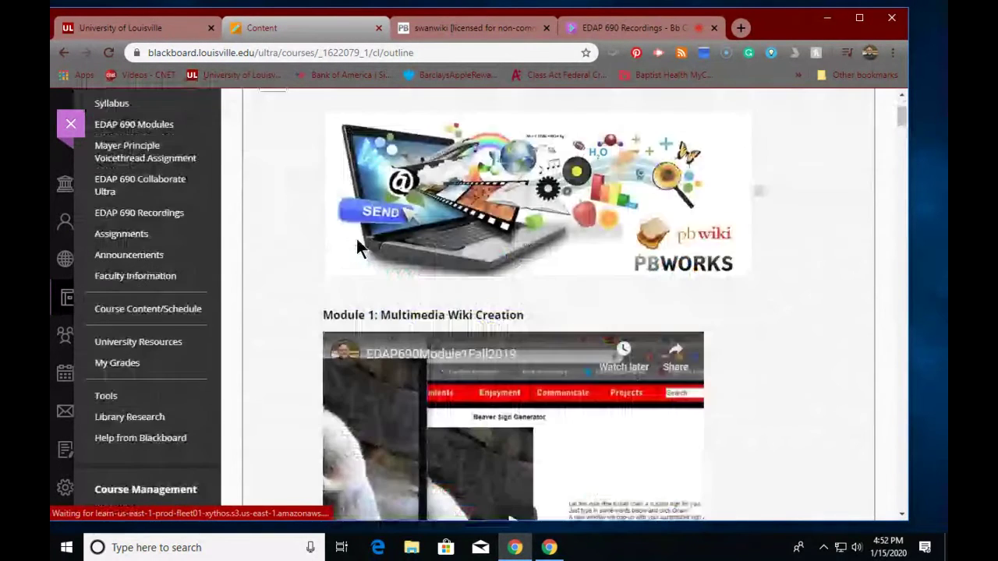
{"action": "scroll", "coordinate": [358, 242], "scroll_direction": "down", "scroll_amount": 5}
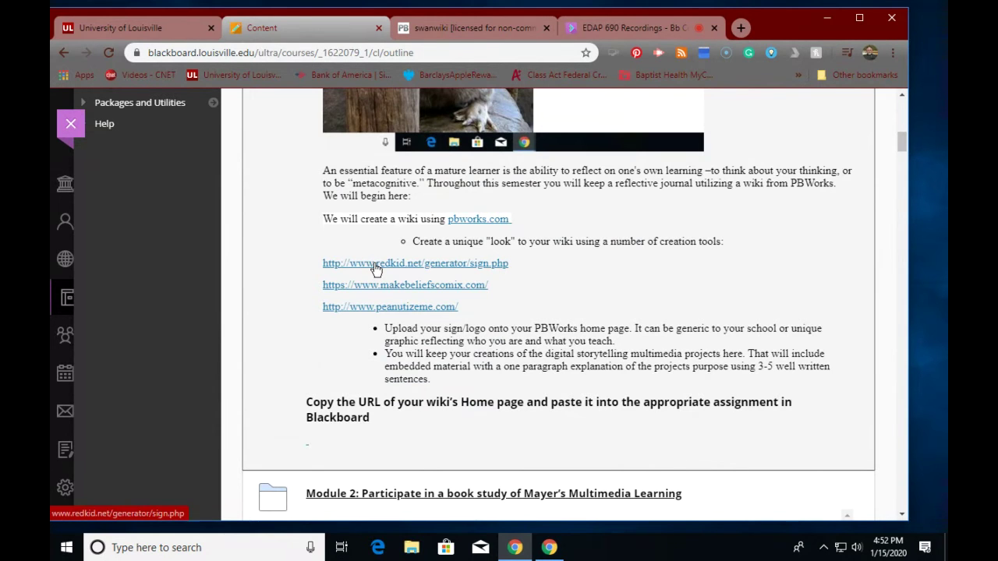
{"action": "left_click", "coordinate": [375, 266]}
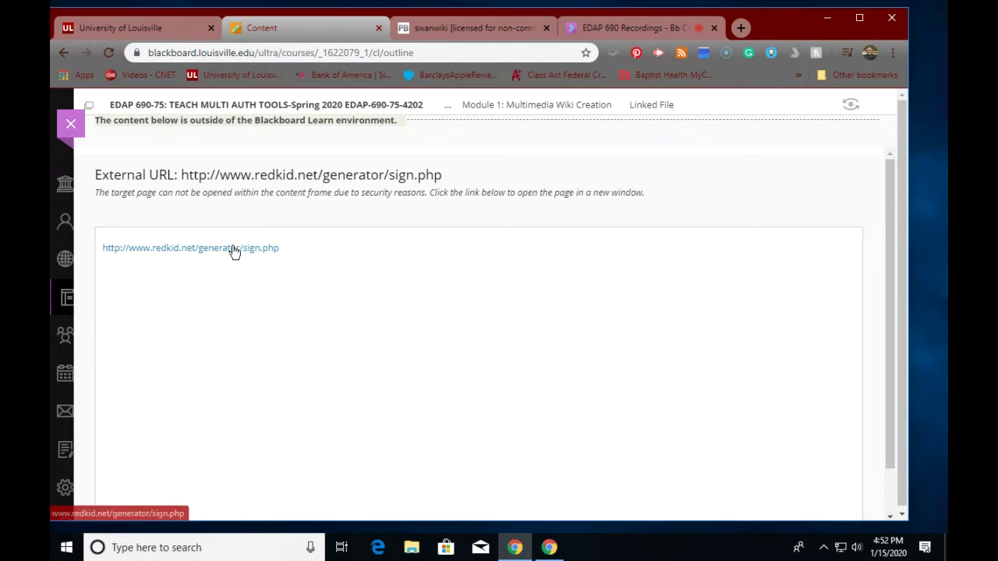
{"action": "left_click", "coordinate": [232, 249]}
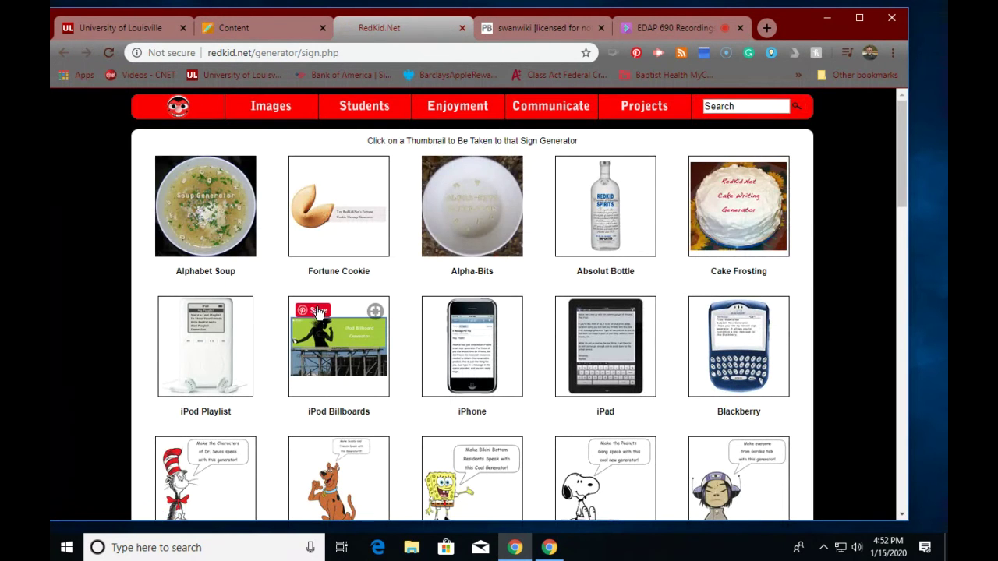
Step: Look through the full gallery of sign generator thumbnails for a design suited to a wiki logo
{"action": "scroll", "coordinate": [318, 312], "scroll_direction": "down", "scroll_amount": 20}
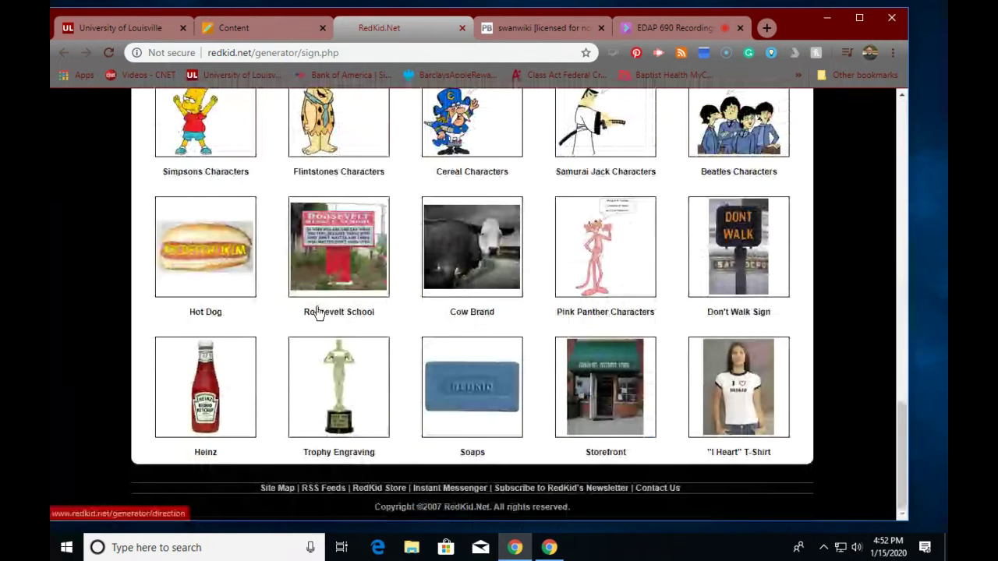
{"action": "scroll", "coordinate": [317, 311], "scroll_direction": "up", "scroll_amount": 15}
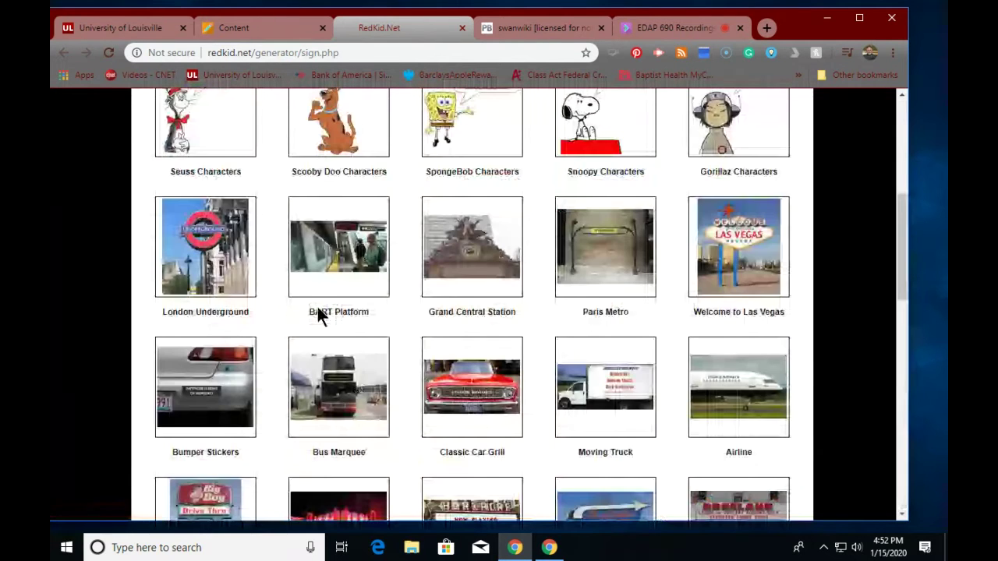
{"action": "scroll", "coordinate": [317, 312], "scroll_direction": "up", "scroll_amount": 5}
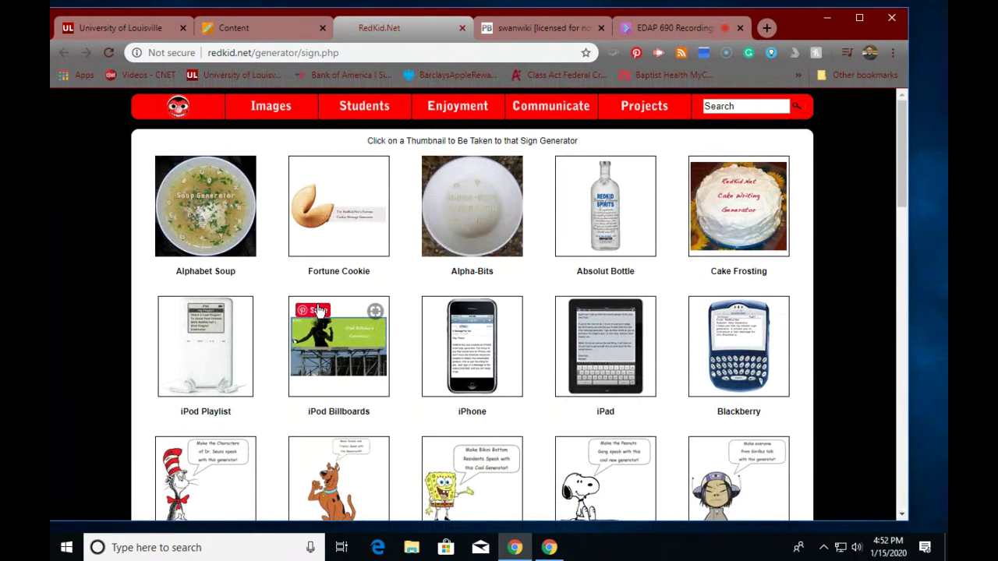
{"action": "scroll", "coordinate": [338, 376], "scroll_direction": "down", "scroll_amount": 5}
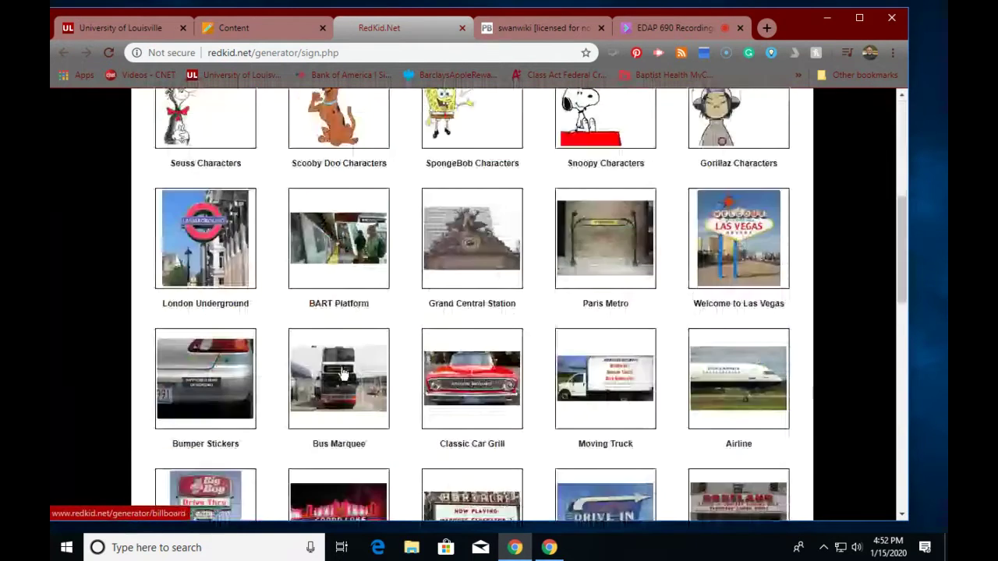
{"action": "scroll", "coordinate": [341, 374], "scroll_direction": "down", "scroll_amount": 3}
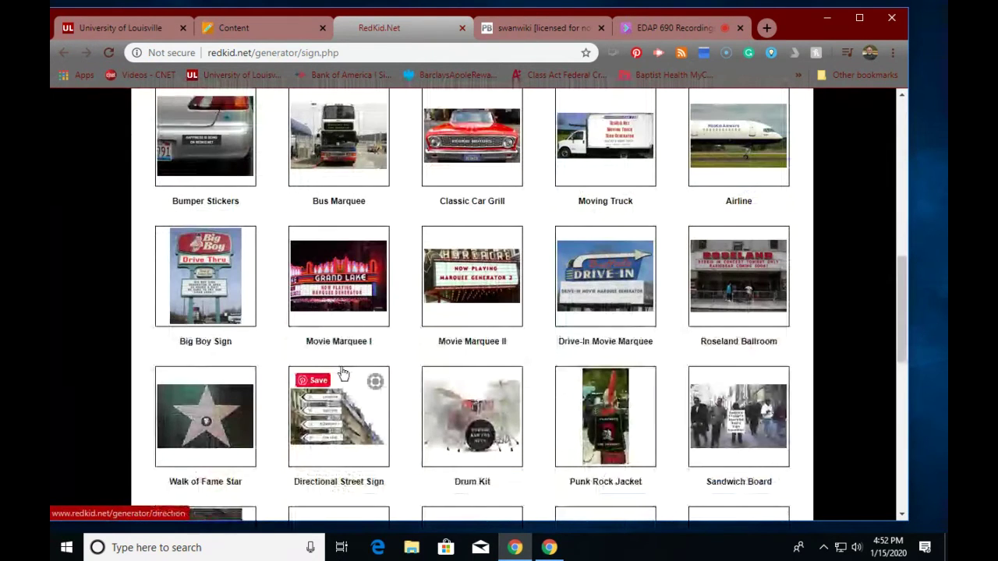
{"action": "scroll", "coordinate": [347, 362], "scroll_direction": "down", "scroll_amount": 5}
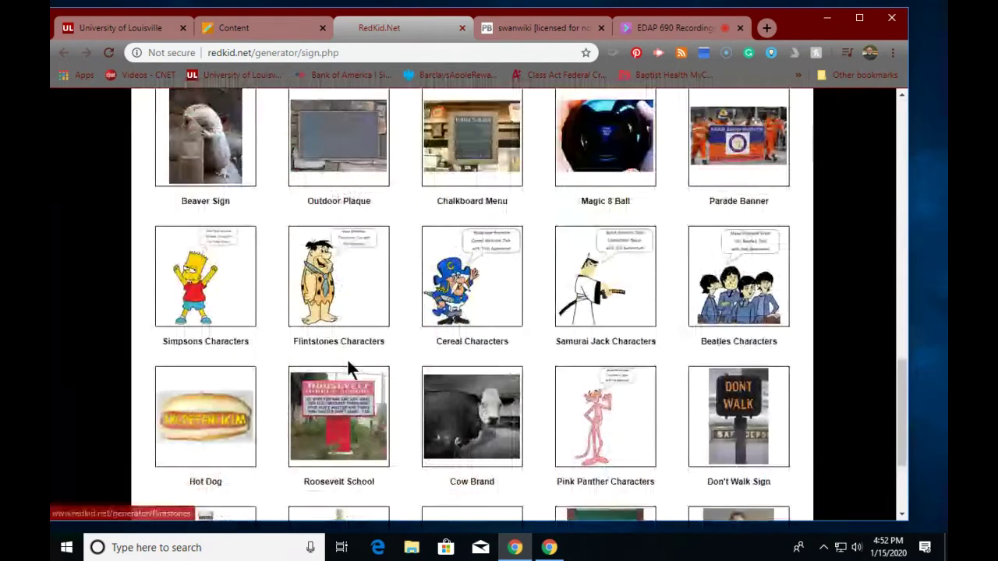
{"action": "scroll", "coordinate": [347, 361], "scroll_direction": "down", "scroll_amount": 3}
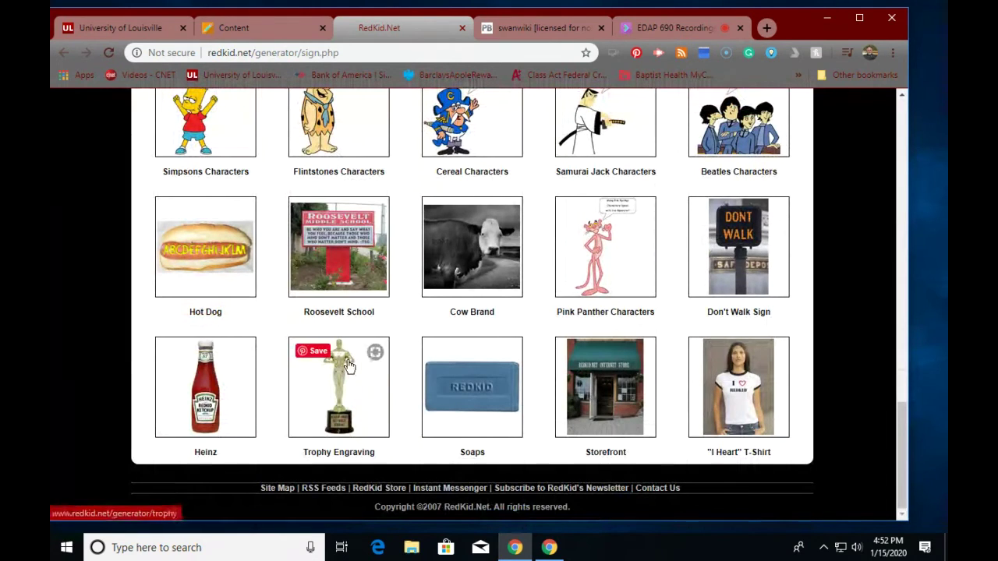
{"action": "scroll", "coordinate": [404, 378], "scroll_direction": "up", "scroll_amount": 2}
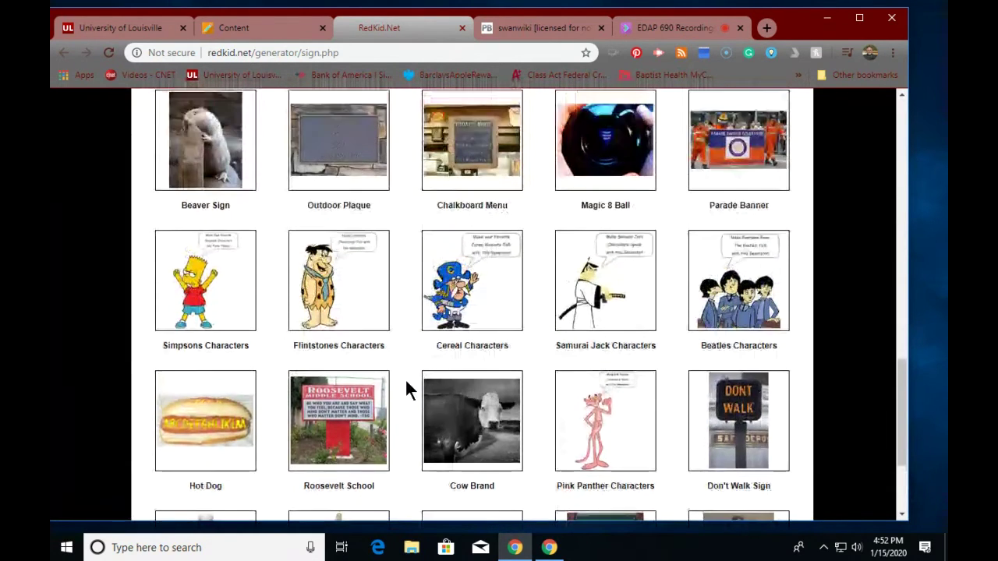
{"action": "scroll", "coordinate": [404, 378], "scroll_direction": "up", "scroll_amount": 10}
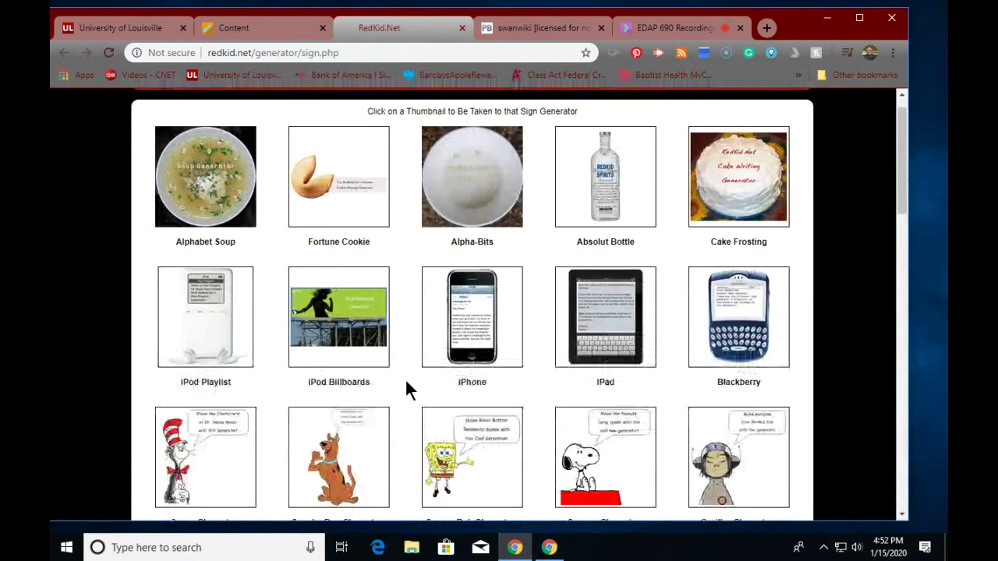
{"action": "scroll", "coordinate": [405, 378], "scroll_direction": "up", "scroll_amount": 1}
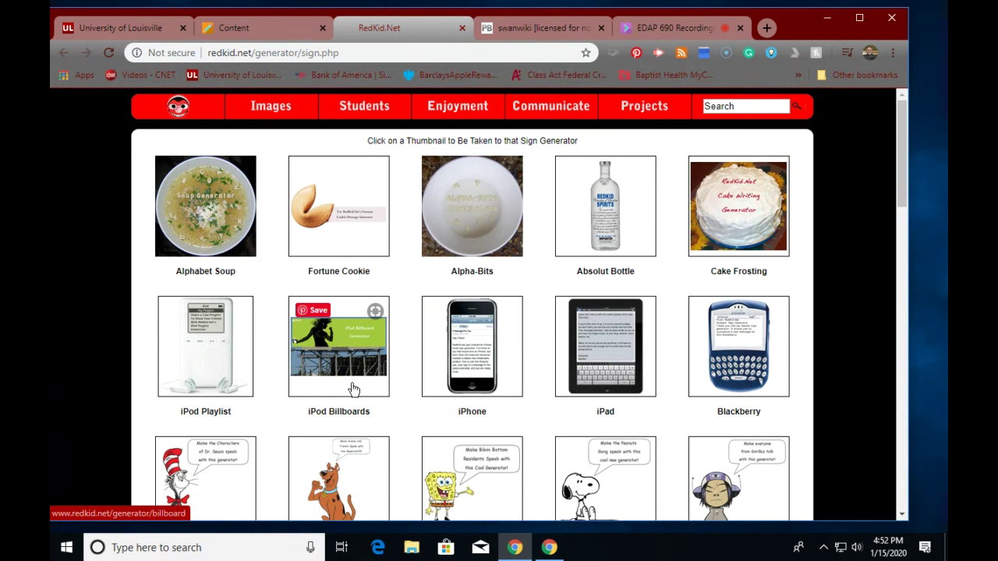
{"action": "scroll", "coordinate": [353, 390], "scroll_direction": "down", "scroll_amount": 2}
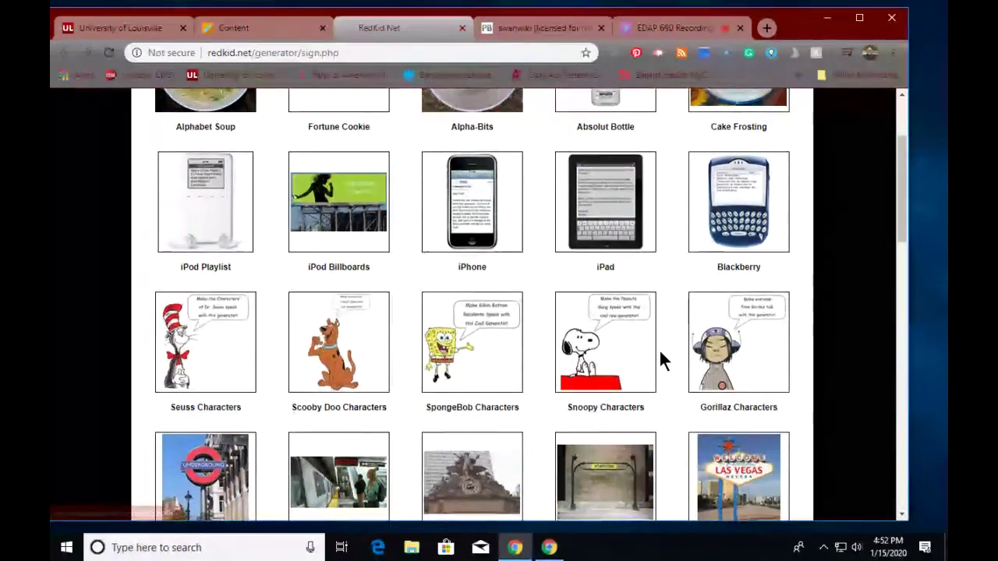
{"action": "scroll", "coordinate": [659, 351], "scroll_direction": "down", "scroll_amount": 3}
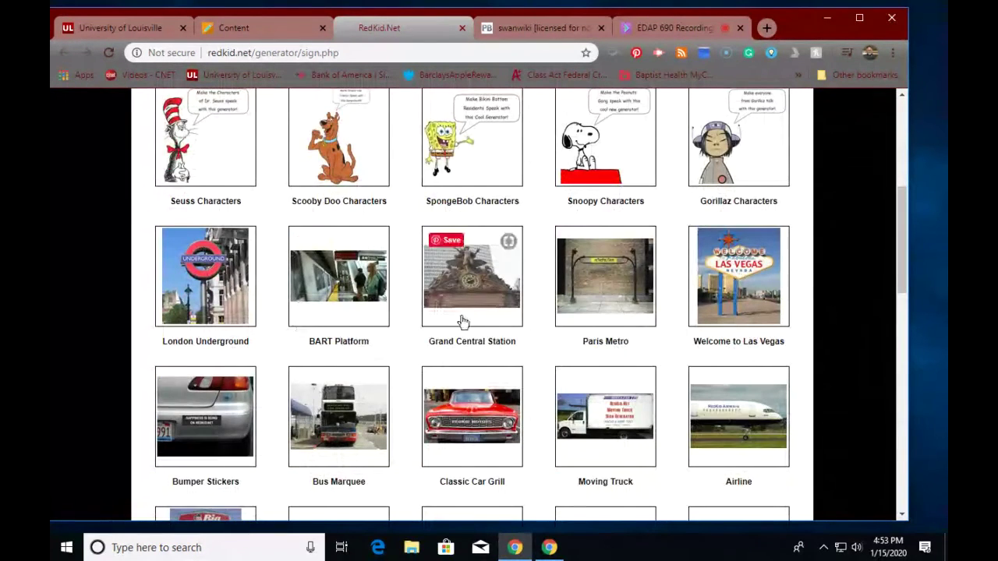
{"action": "scroll", "coordinate": [546, 361], "scroll_direction": "down", "scroll_amount": 1}
{"action": "scroll", "coordinate": [538, 361], "scroll_direction": "down", "scroll_amount": 1}
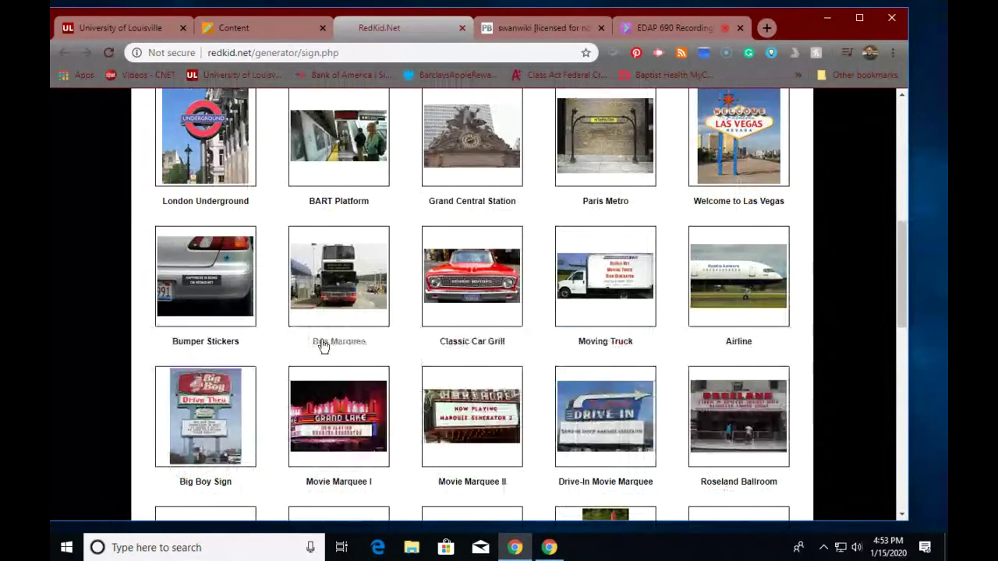
{"action": "scroll", "coordinate": [320, 345], "scroll_direction": "down", "scroll_amount": 3}
{"action": "scroll", "coordinate": [324, 346], "scroll_direction": "down", "scroll_amount": 1}
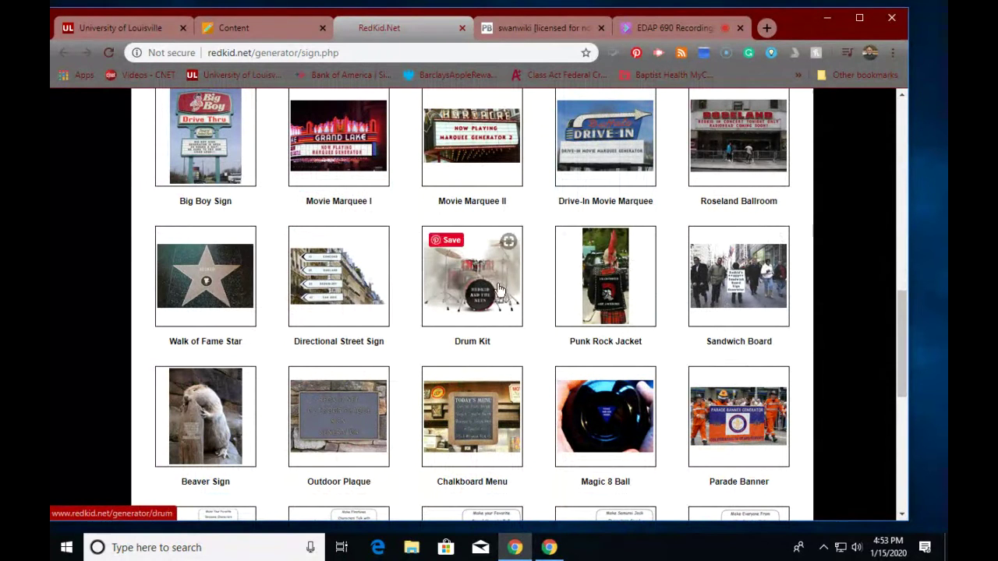
{"action": "scroll", "coordinate": [363, 435], "scroll_direction": "down", "scroll_amount": 4}
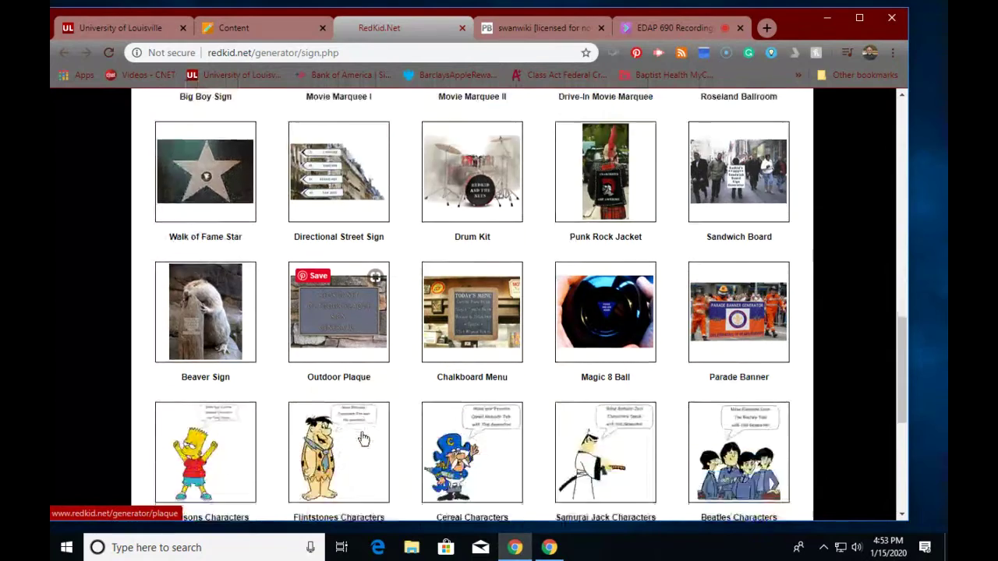
{"action": "scroll", "coordinate": [361, 435], "scroll_direction": "down", "scroll_amount": 2}
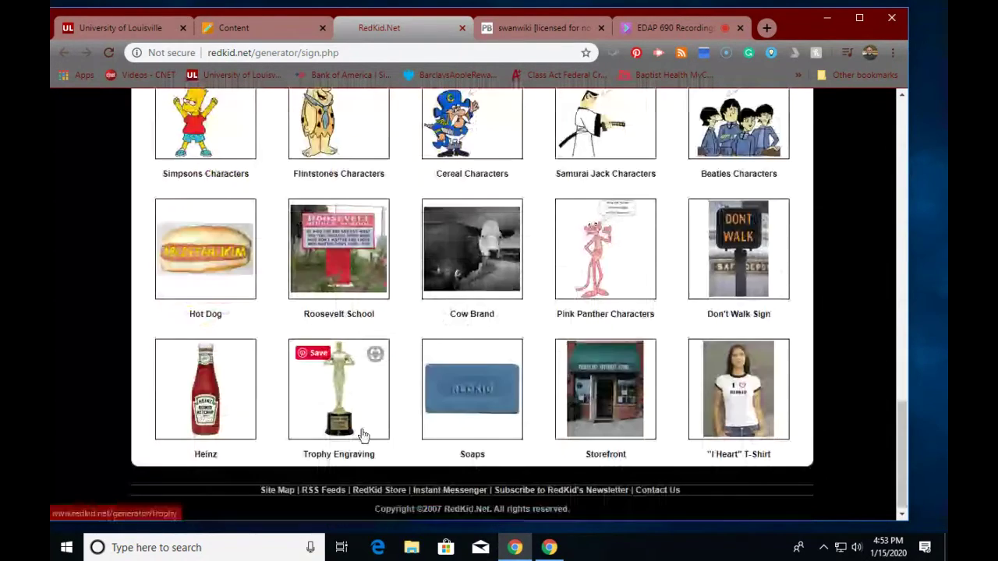
{"action": "scroll", "coordinate": [362, 432], "scroll_direction": "up", "scroll_amount": 10}
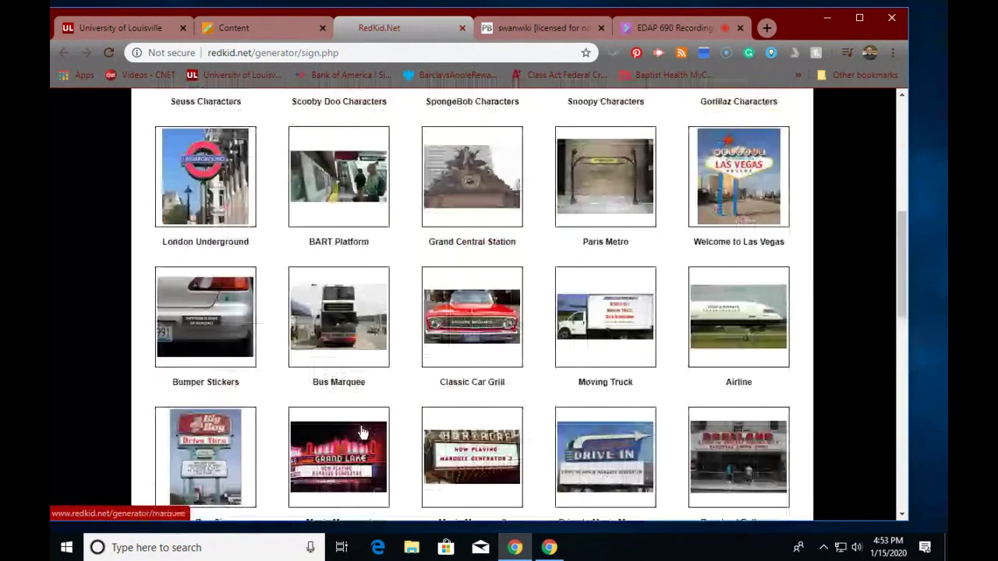
{"action": "scroll", "coordinate": [363, 433], "scroll_direction": "up", "scroll_amount": 4}
{"action": "scroll", "coordinate": [361, 432], "scroll_direction": "down", "scroll_amount": 7}
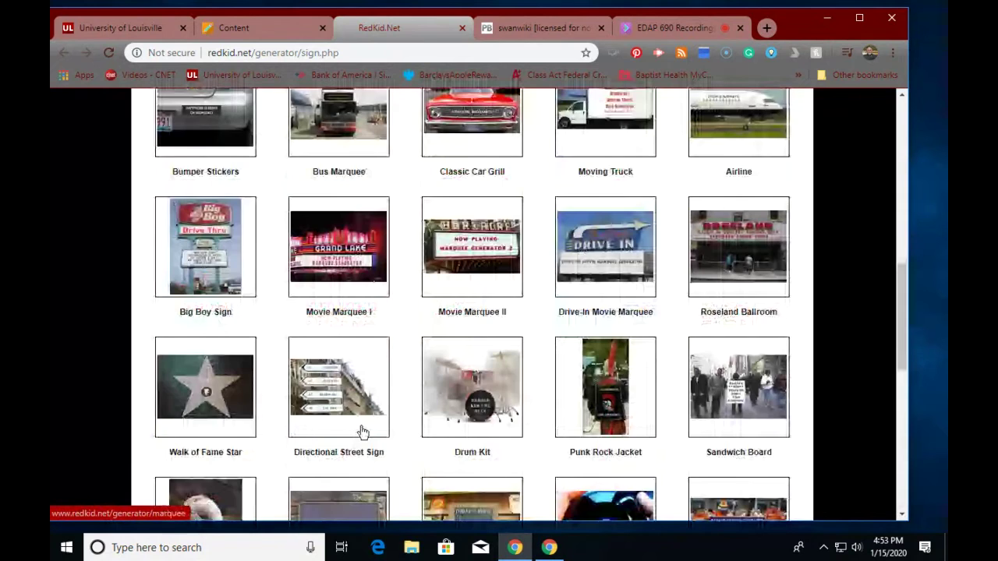
Step: Generate a Hollywood Walk of Fame star reading the wiki owner's first name in possessive form followed by "Wiki", and reposition its pop-up window
{"action": "left_click", "coordinate": [213, 392]}
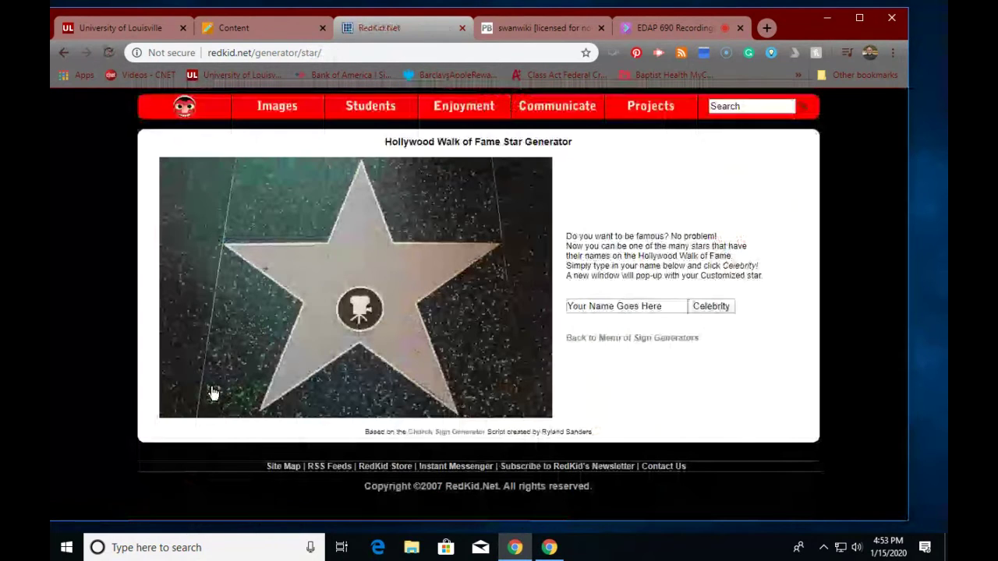
{"action": "left_click", "coordinate": [597, 306]}
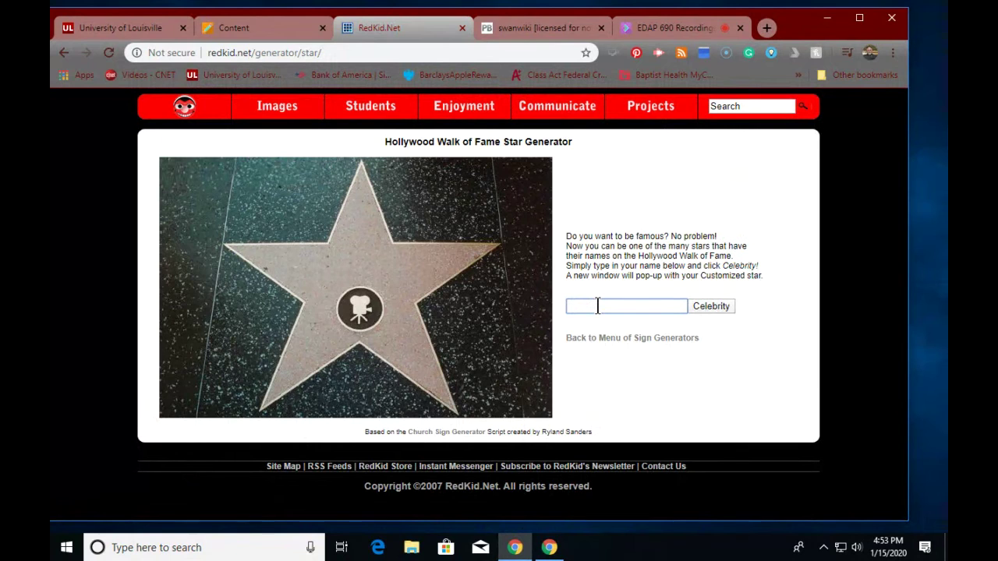
{"action": "type", "text": "Steve's Wiki"}
{"action": "left_click", "coordinate": [707, 305]}
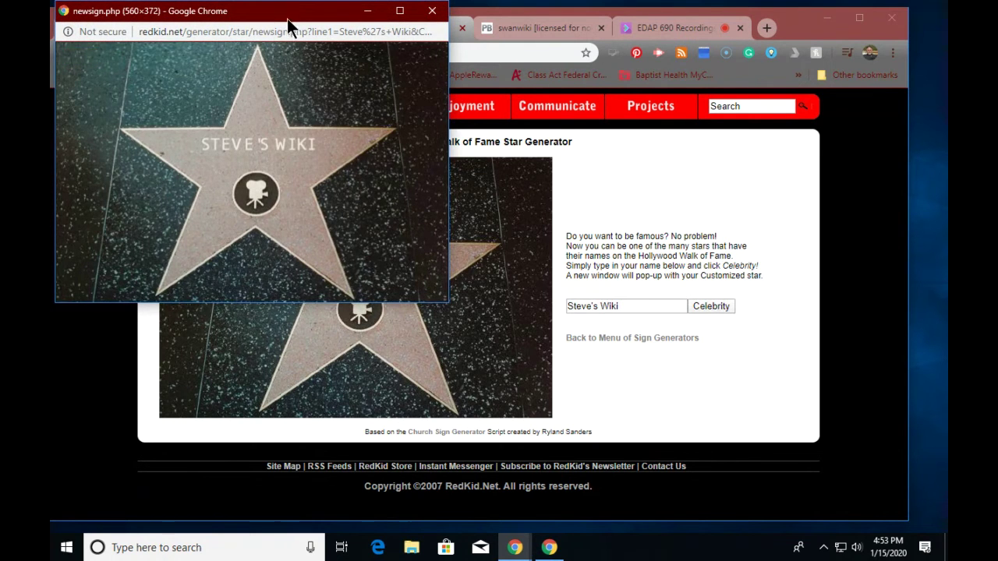
{"action": "left_click_drag", "start_coordinate": [287, 19], "coordinate": [401, 131]}
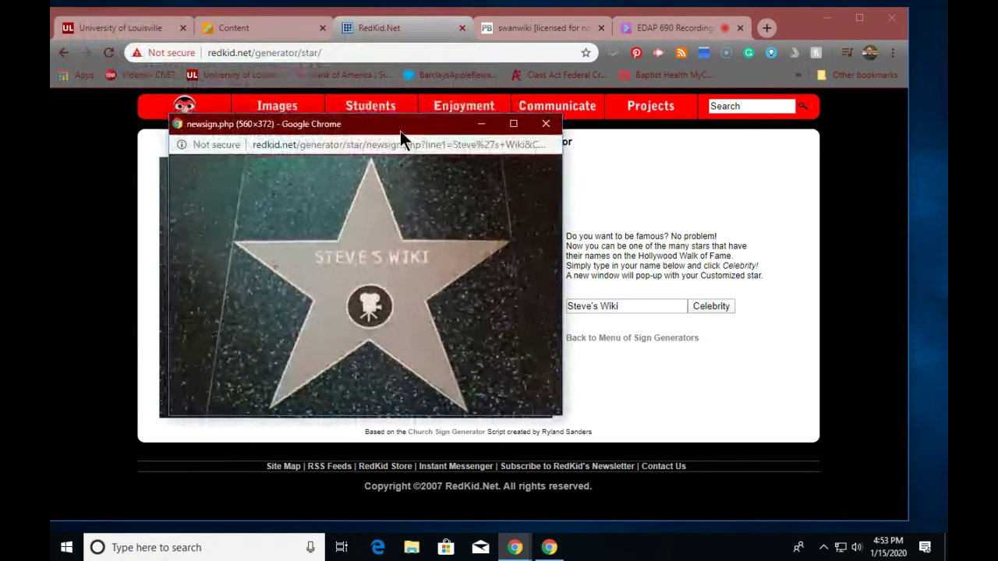
Step: Save the generated star image as a JPEG in Downloads, naming it with the owner's first name joined to "Wiki"
{"action": "right_click", "coordinate": [276, 230]}
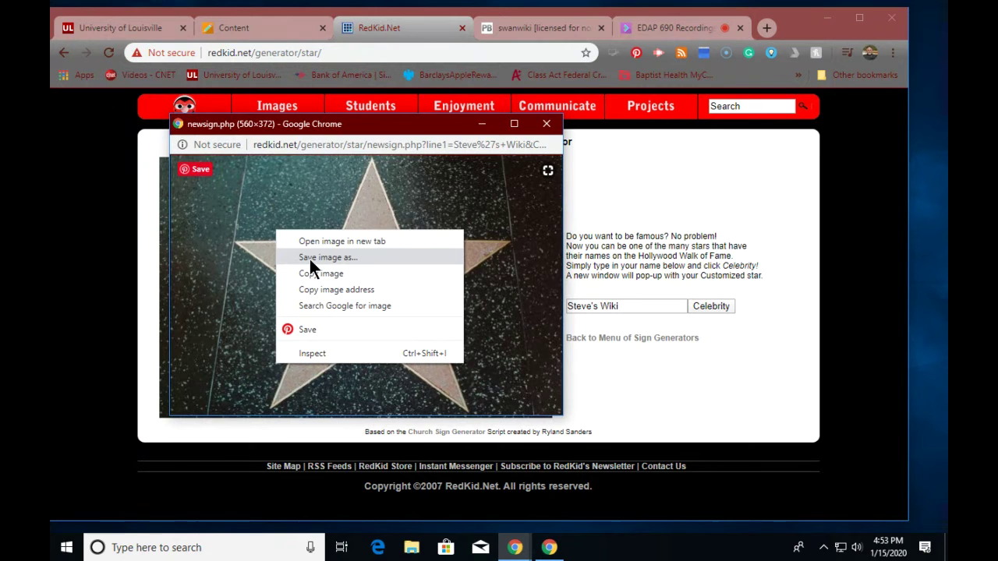
{"action": "left_click", "coordinate": [306, 198]}
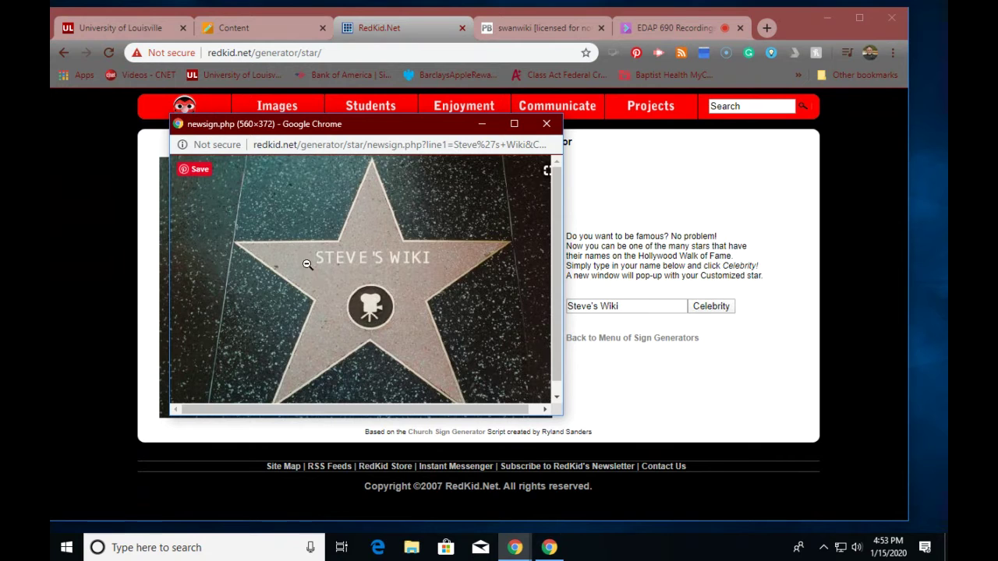
{"action": "right_click", "coordinate": [333, 266]}
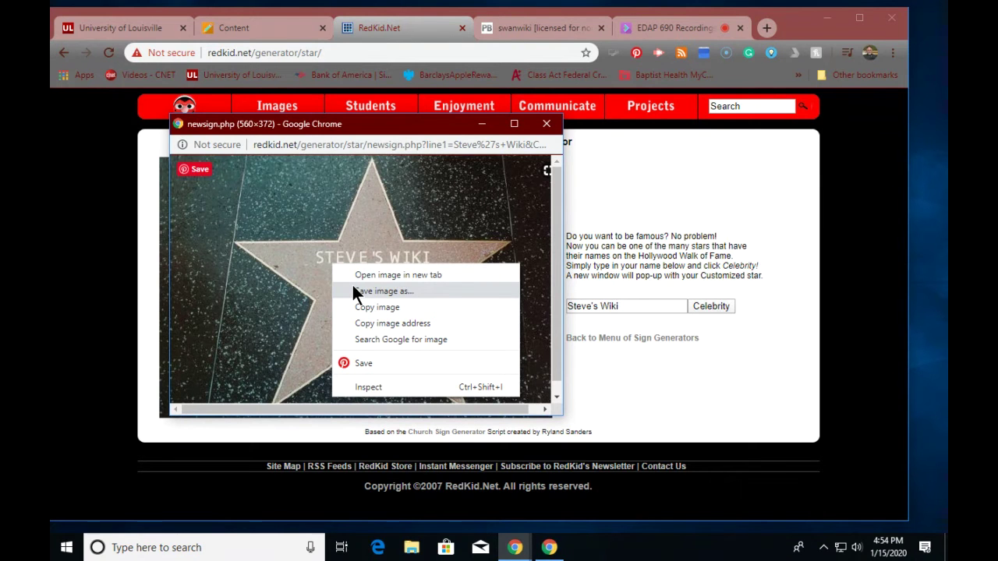
{"action": "left_click", "coordinate": [353, 288]}
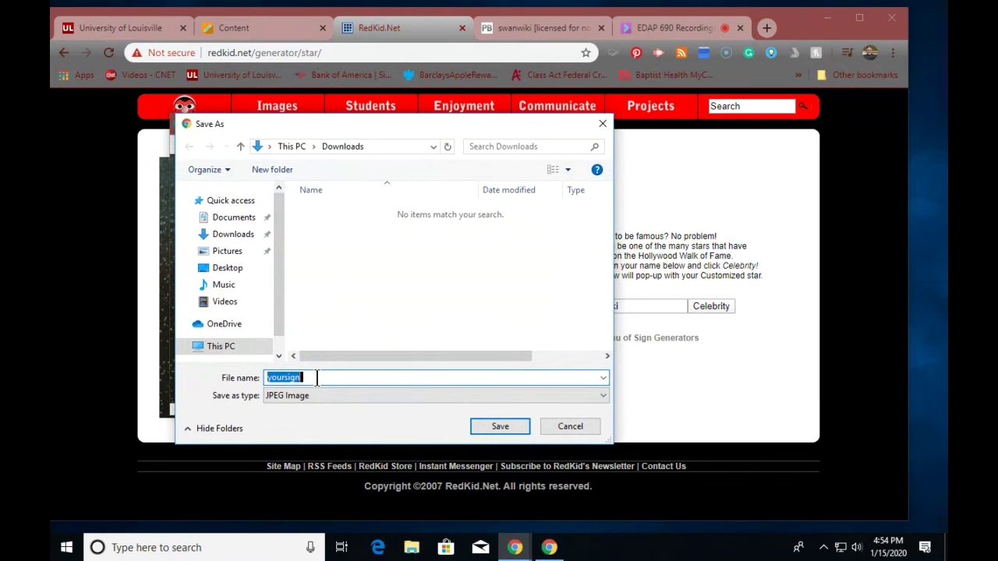
{"action": "type", "text": "SteveWiki"}
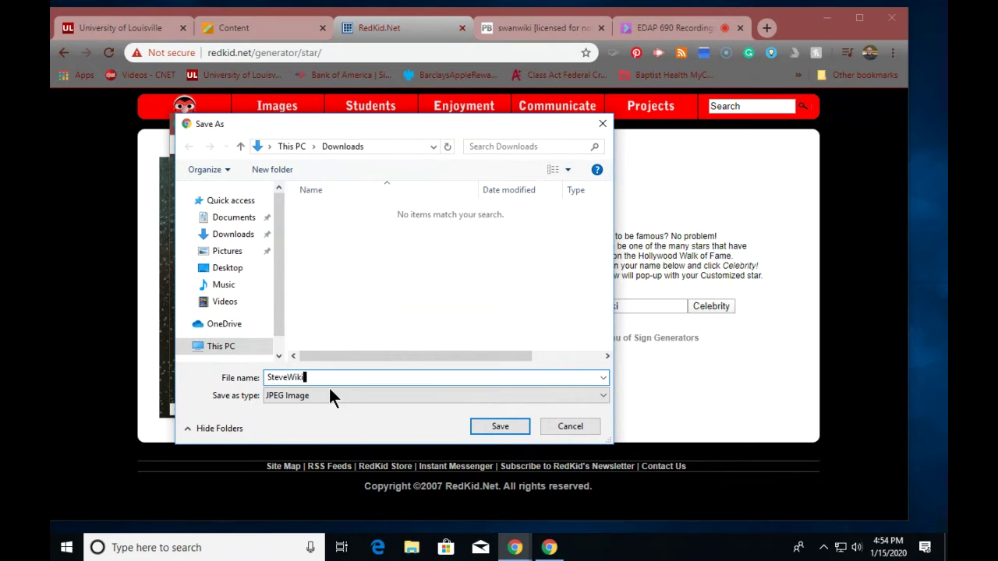
{"action": "left_click", "coordinate": [230, 239]}
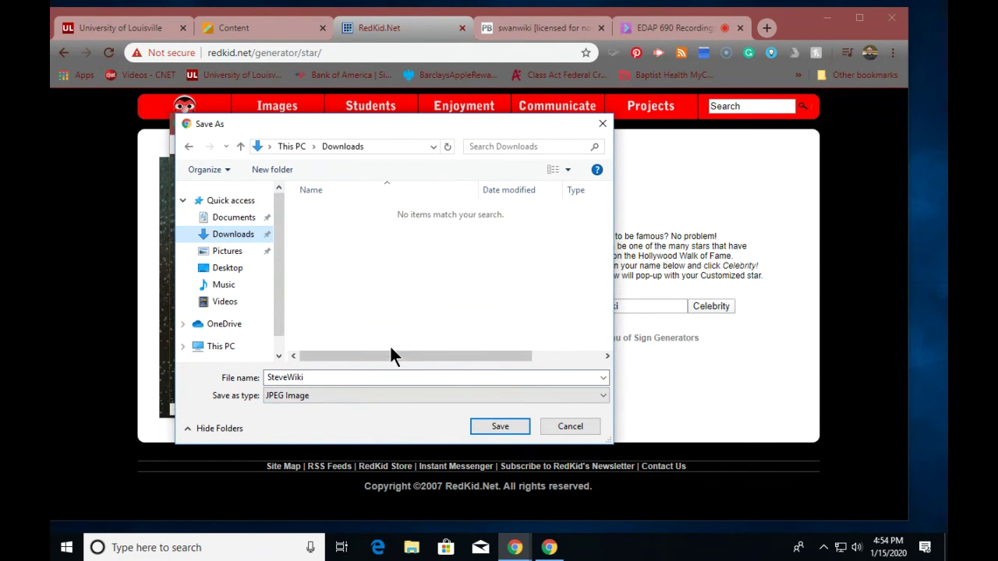
{"action": "left_click", "coordinate": [500, 427]}
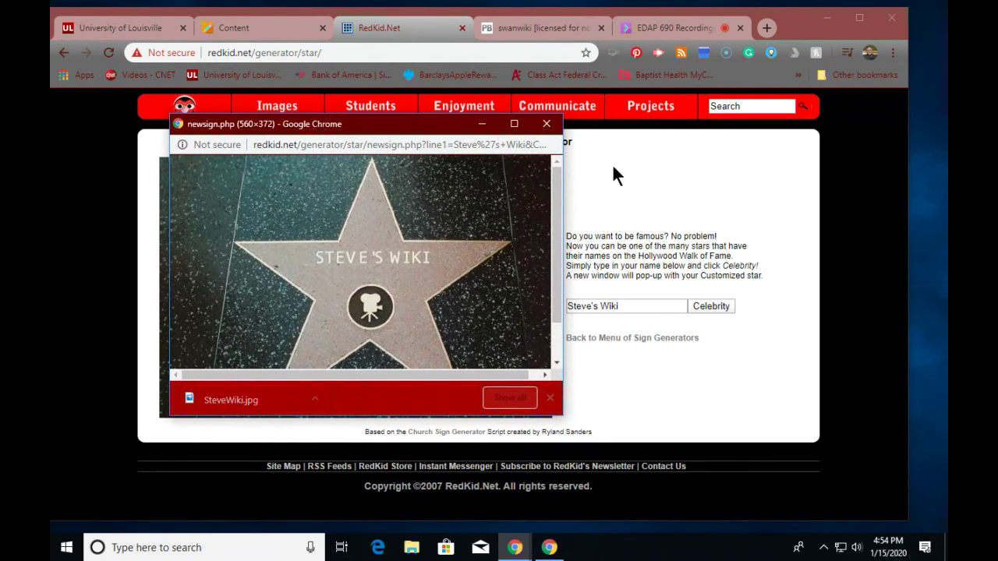
Step: Close the star pop-up, open the PBworks FrontPage for editing, and upload the saved star image from Downloads to its files
{"action": "left_click", "coordinate": [546, 124]}
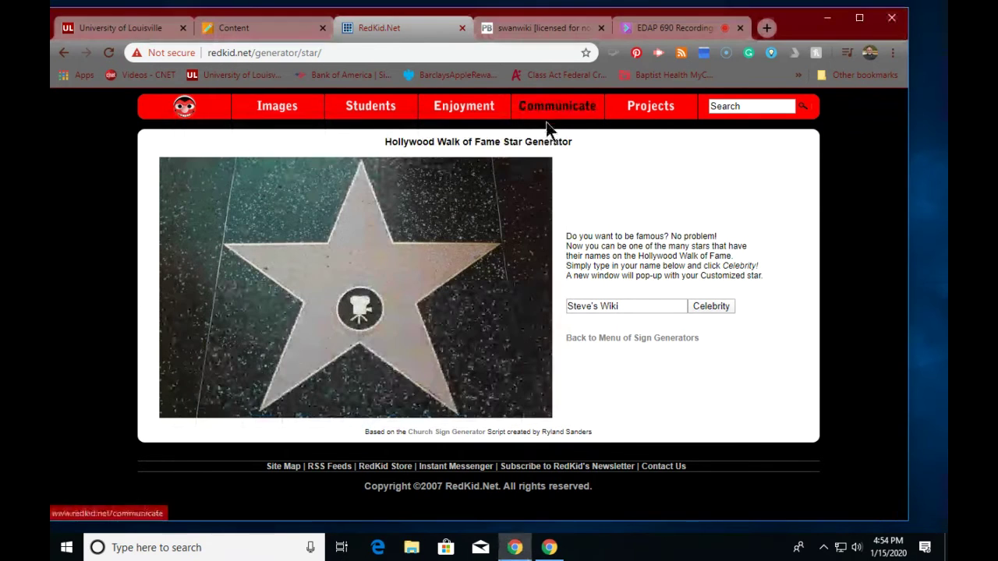
{"action": "left_click", "coordinate": [502, 26]}
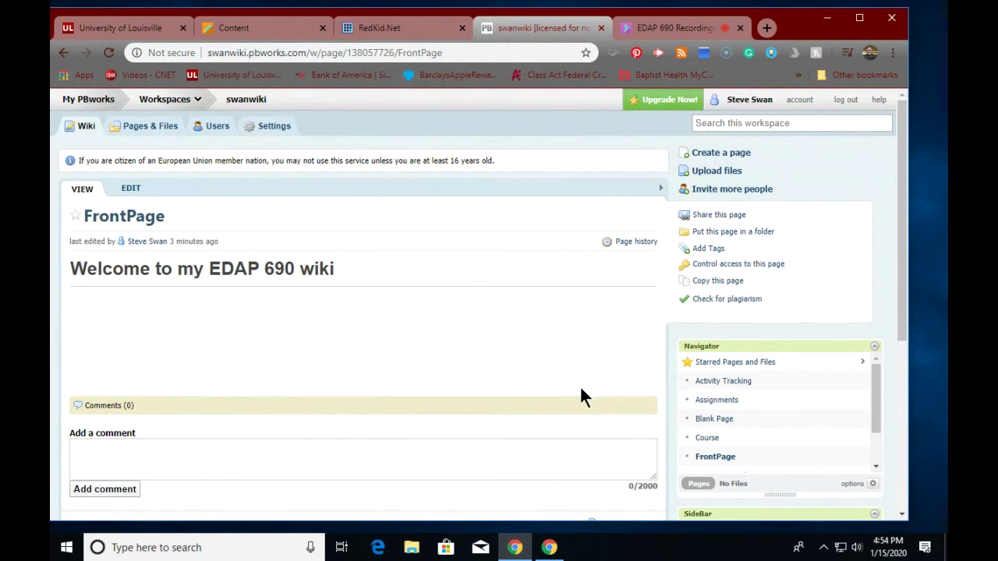
{"action": "left_click", "coordinate": [132, 190]}
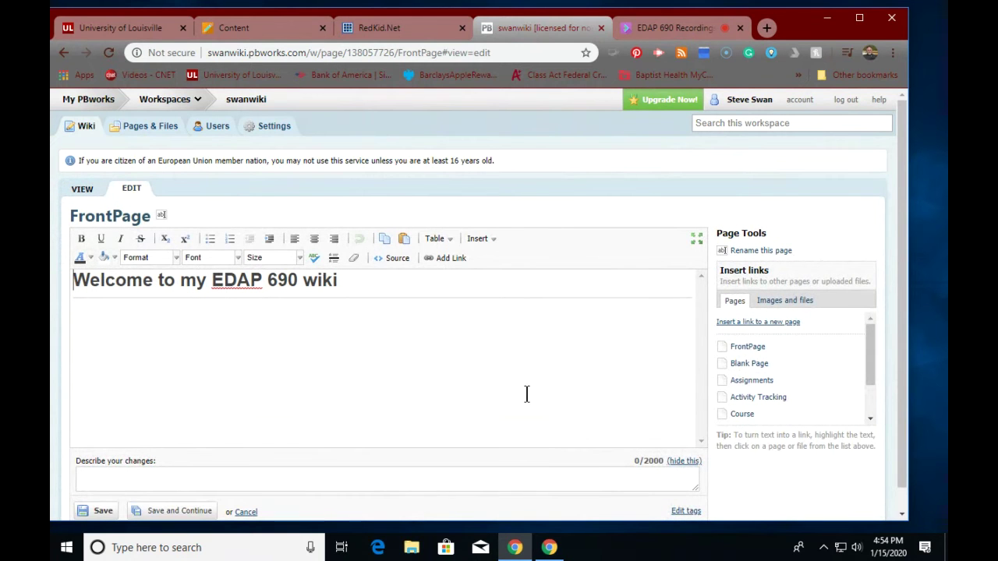
{"action": "left_click", "coordinate": [778, 302]}
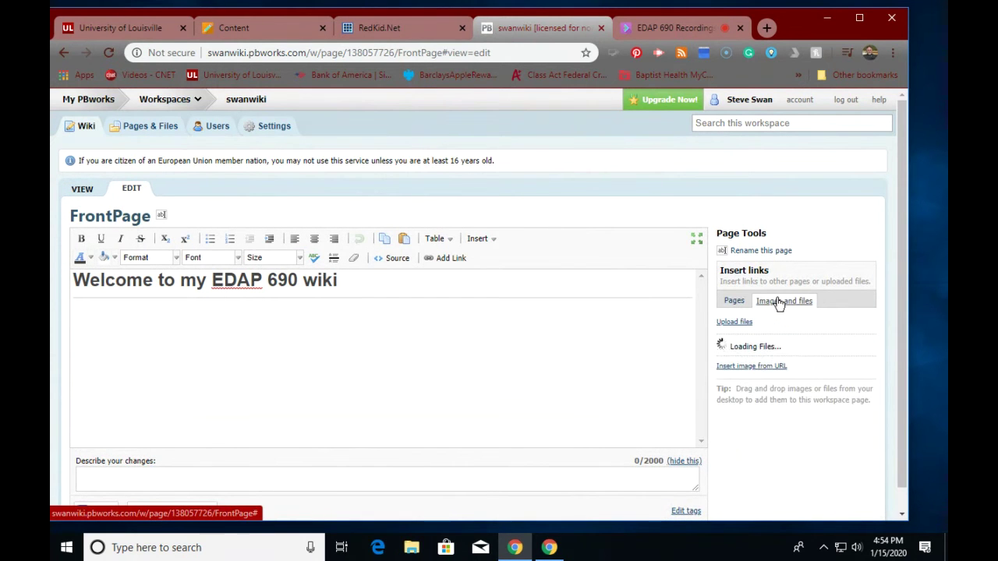
{"action": "left_click", "coordinate": [734, 322]}
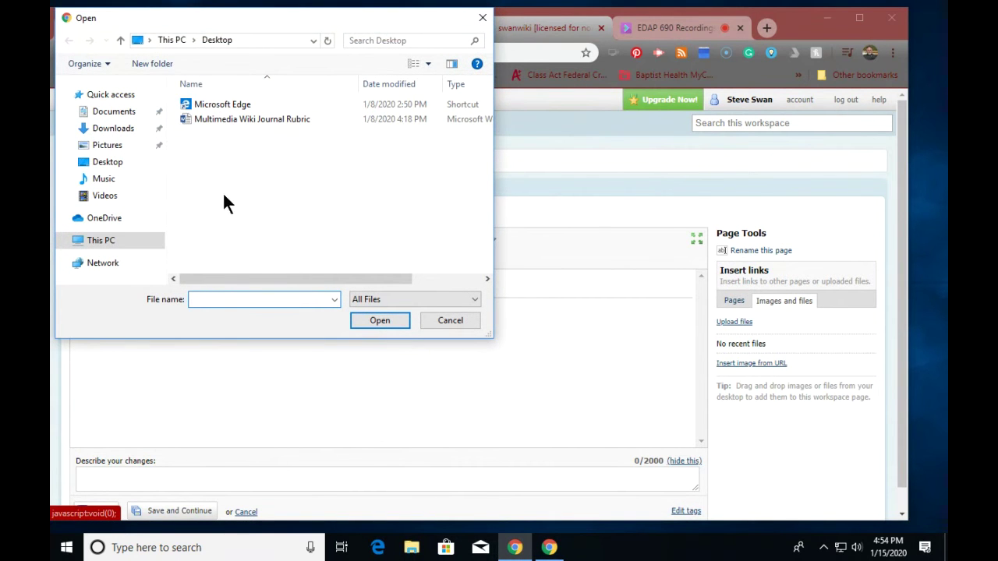
{"action": "left_click", "coordinate": [109, 129]}
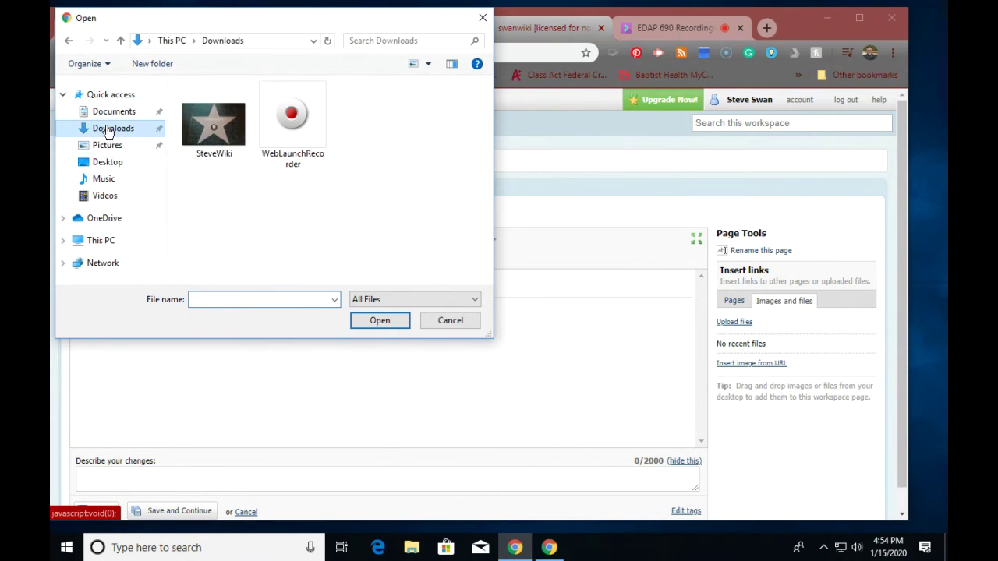
{"action": "left_click", "coordinate": [216, 128]}
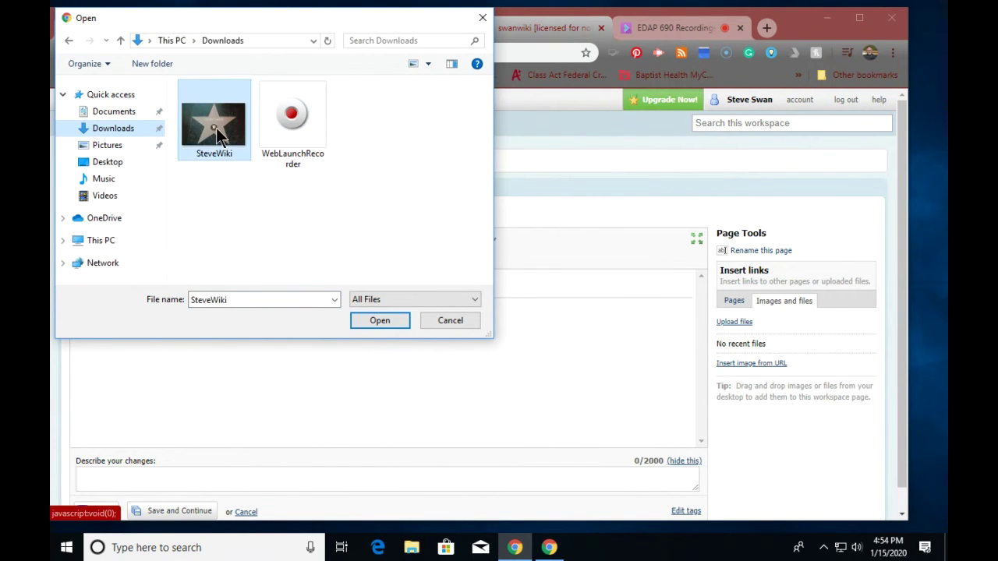
{"action": "left_click", "coordinate": [377, 319]}
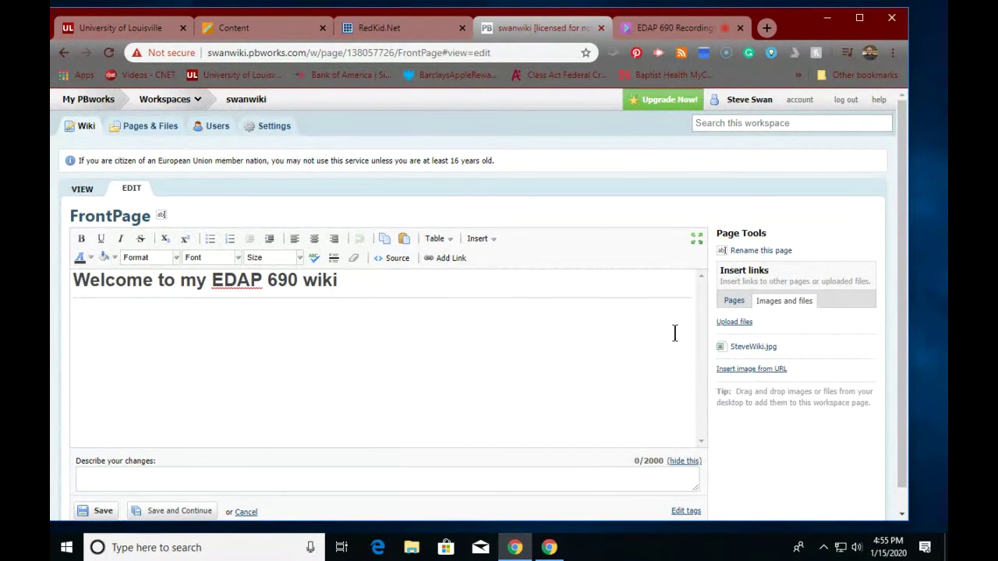
Step: Insert the uploaded star image ahead of the welcome heading and check the resulting HTML source
{"action": "left_click", "coordinate": [747, 351]}
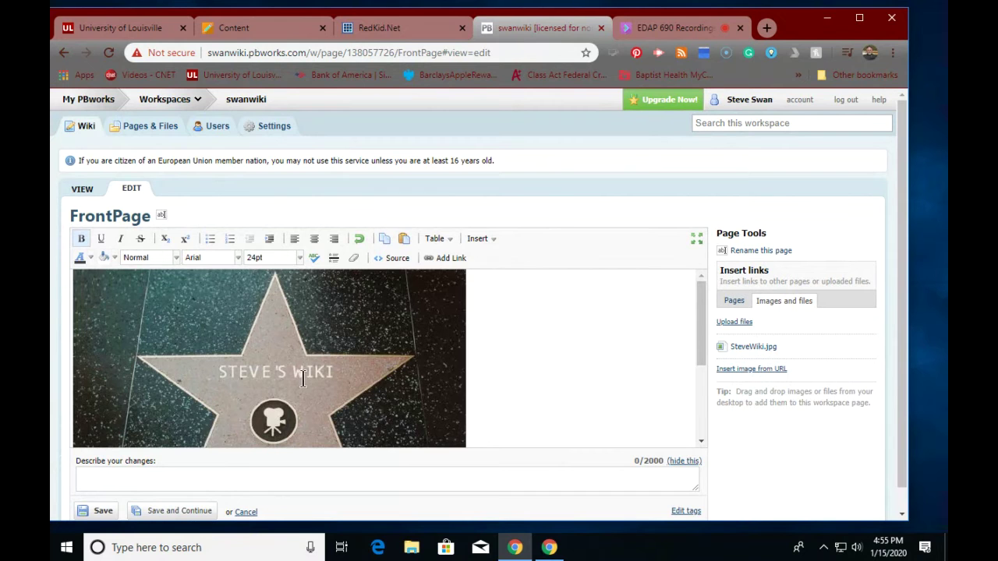
{"action": "scroll", "coordinate": [445, 408], "scroll_direction": "down", "scroll_amount": 2}
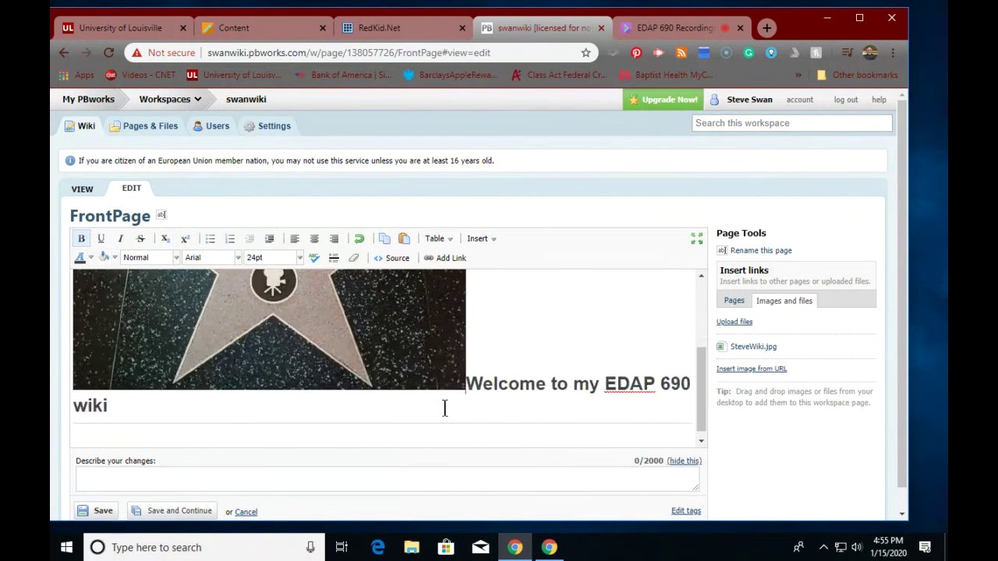
{"action": "scroll", "coordinate": [444, 408], "scroll_direction": "up", "scroll_amount": 2}
{"action": "scroll", "coordinate": [445, 408], "scroll_direction": "down", "scroll_amount": 3}
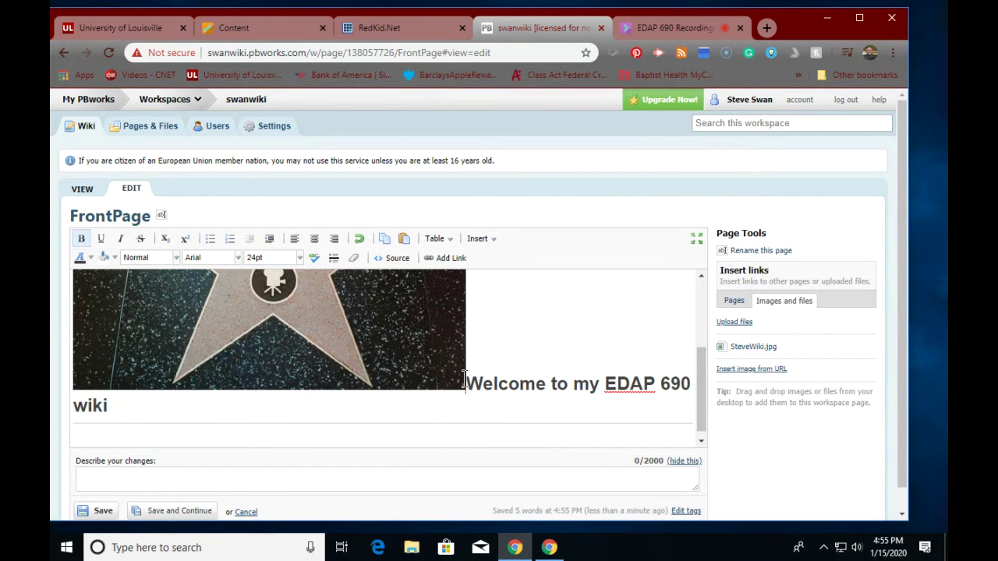
{"action": "left_click", "coordinate": [392, 263]}
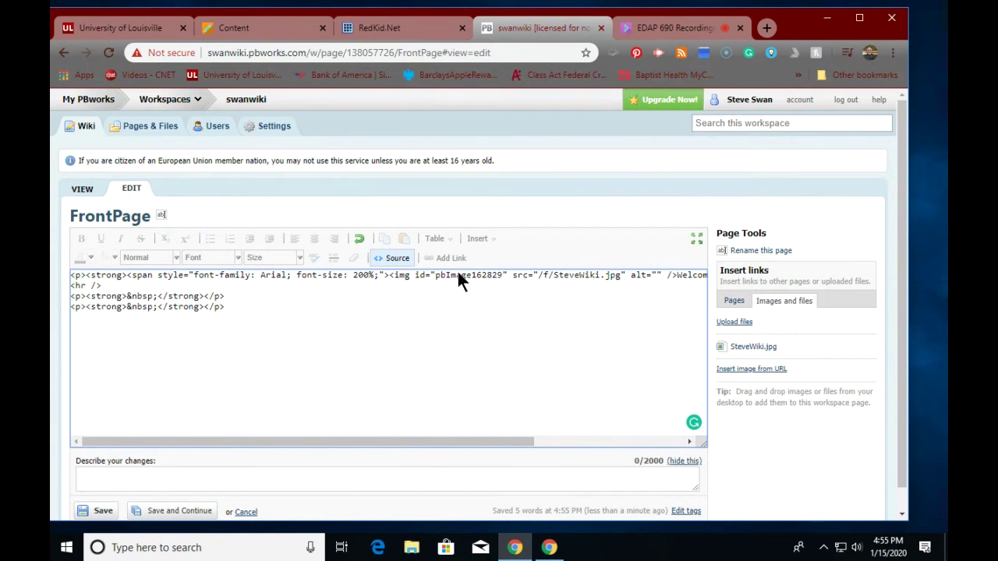
{"action": "left_click", "coordinate": [394, 262]}
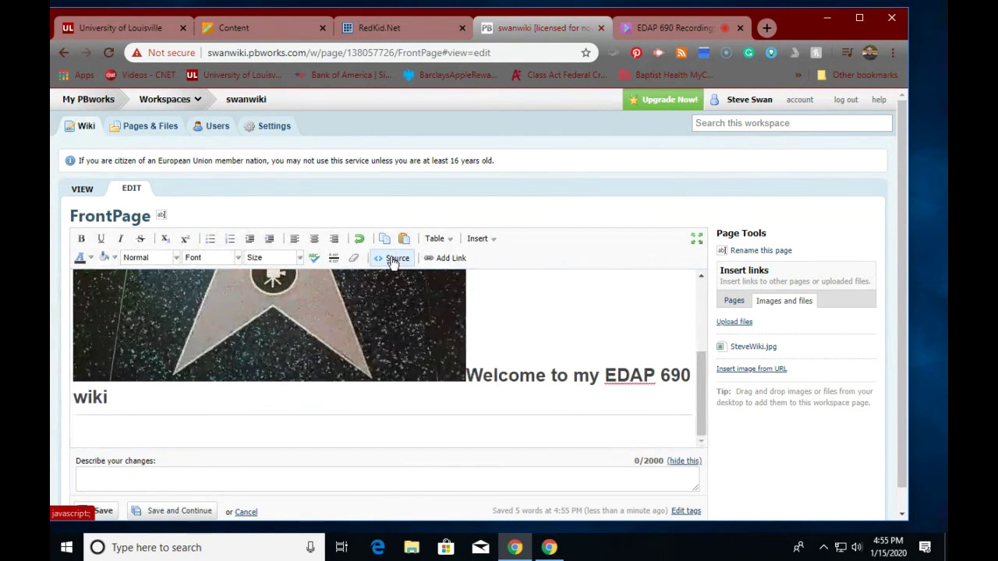
Step: Shrink the star image beside the welcome heading to roughly half its width, and remove it from the page
{"action": "left_click", "coordinate": [400, 324]}
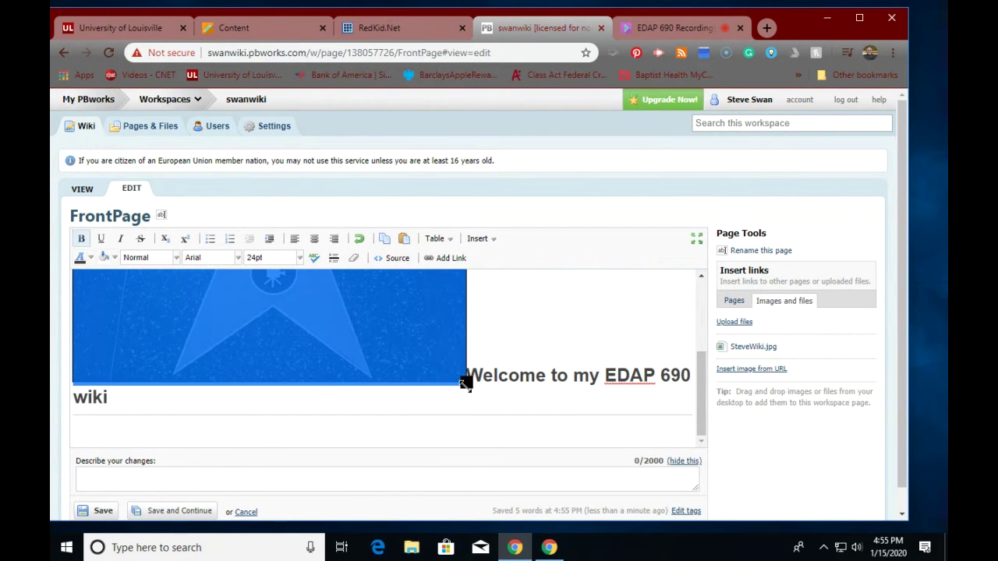
{"action": "left_click_drag", "start_coordinate": [463, 380], "coordinate": [296, 341]}
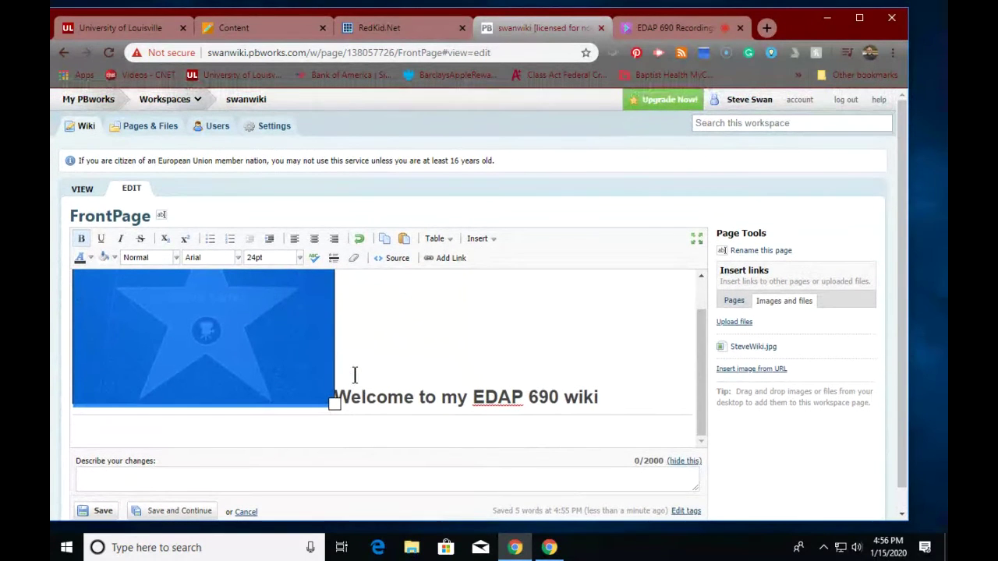
{"action": "left_click_drag", "start_coordinate": [328, 403], "coordinate": [267, 372]}
{"action": "left_click", "coordinate": [315, 347]}
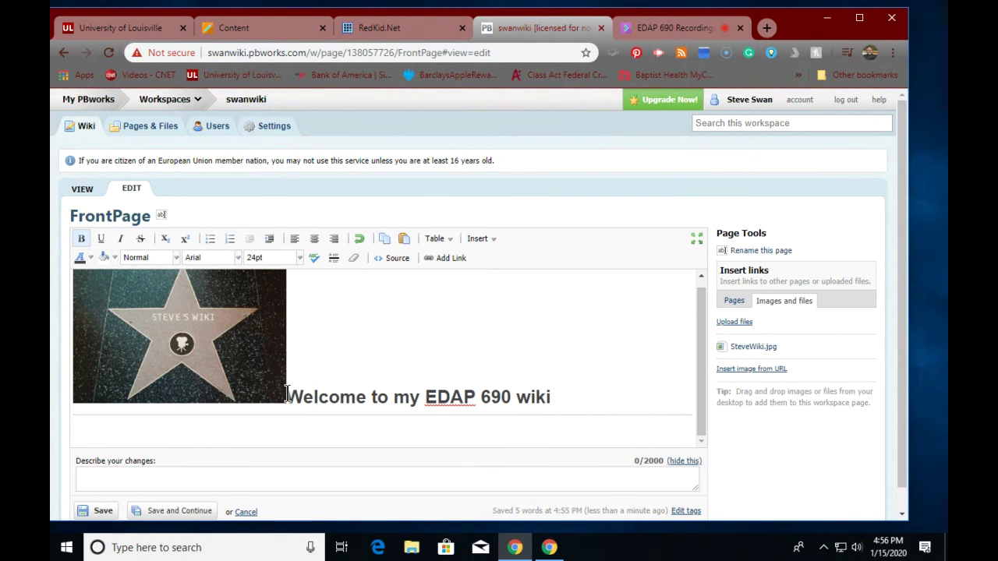
{"action": "key", "text": "BackSpace"}
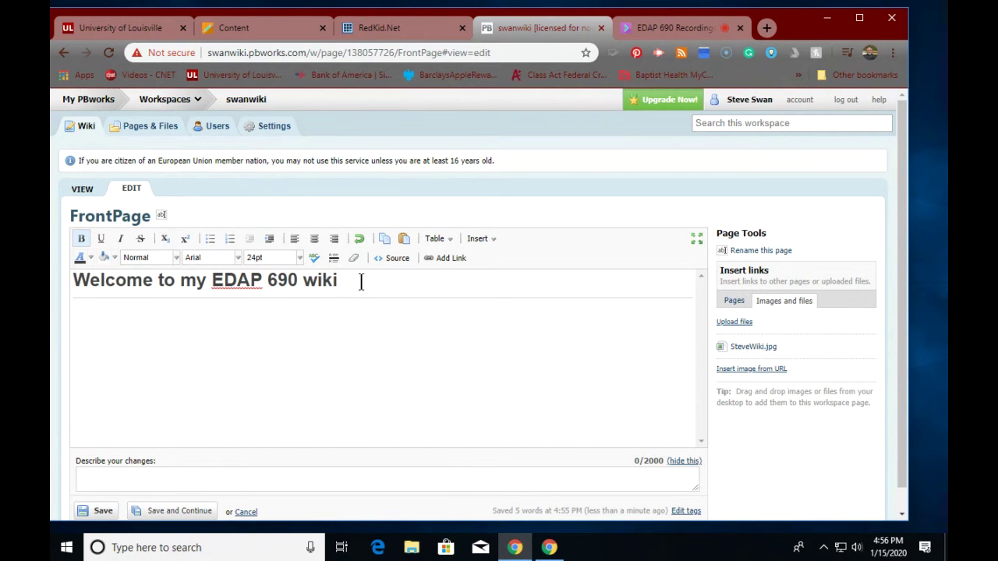
Step: Add about 16 blank lines between the "Welcome to my EDAP 690 wiki" heading and the horizontal rule, and check the HTML source
{"action": "key", "text": "Return"}
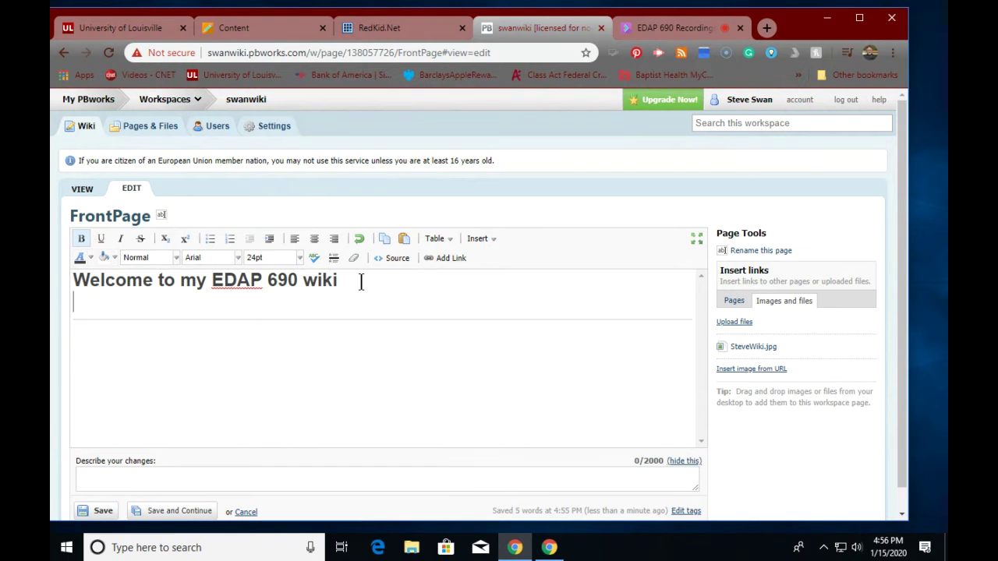
{"action": "key", "text": "Return"}
{"action": "key", "text": "Return"}
{"action": "key", "text": "Return"}
{"action": "key", "text": "Return"}
{"action": "key", "text": "Return"}
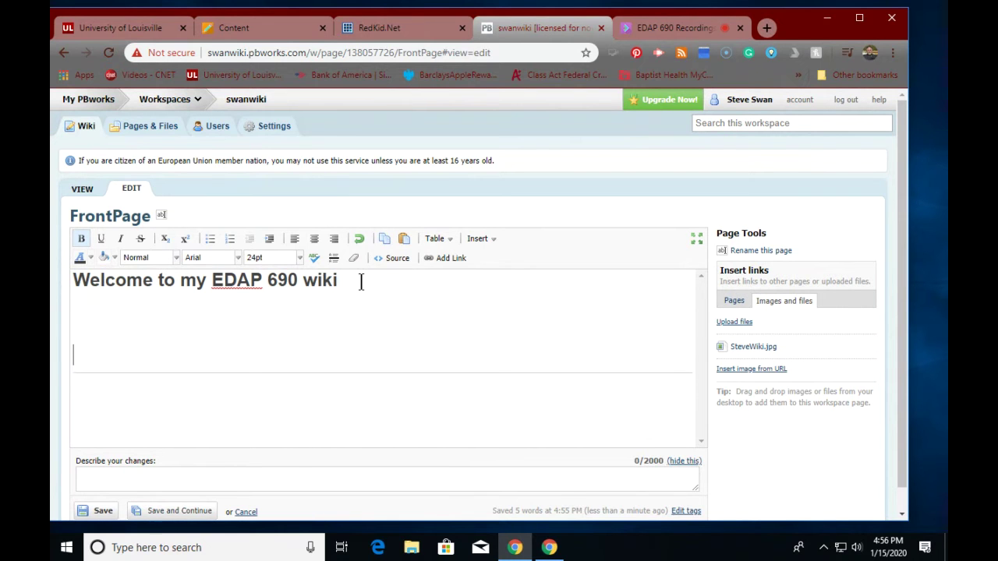
{"action": "key", "text": "Return"}
{"action": "key", "text": "Return"}
{"action": "key", "text": "Return"}
{"action": "key", "text": "Return"}
{"action": "key", "text": "Return"}
{"action": "key", "text": "Return"}
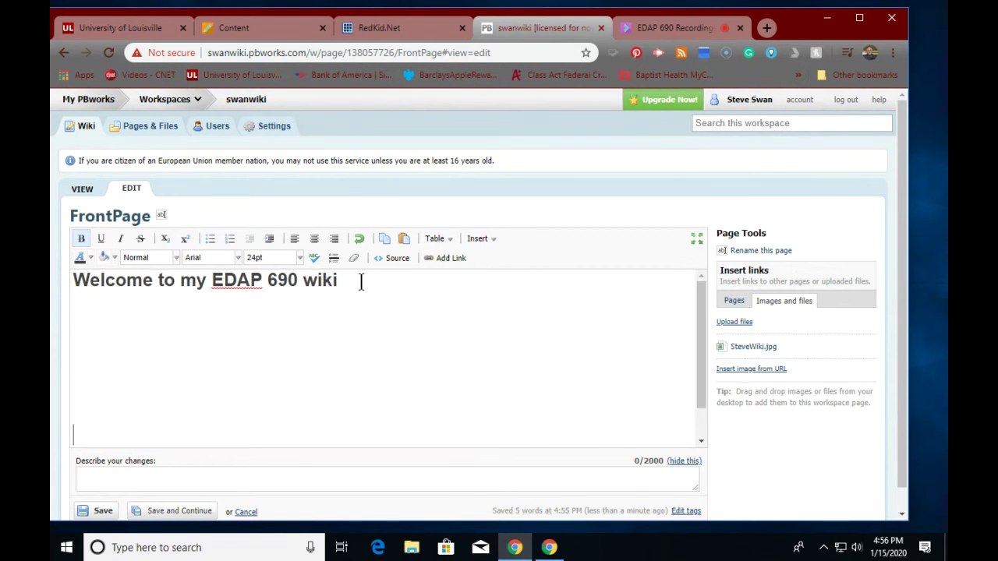
{"action": "key", "text": "Return"}
{"action": "key", "text": "Return"}
{"action": "key", "text": "Return"}
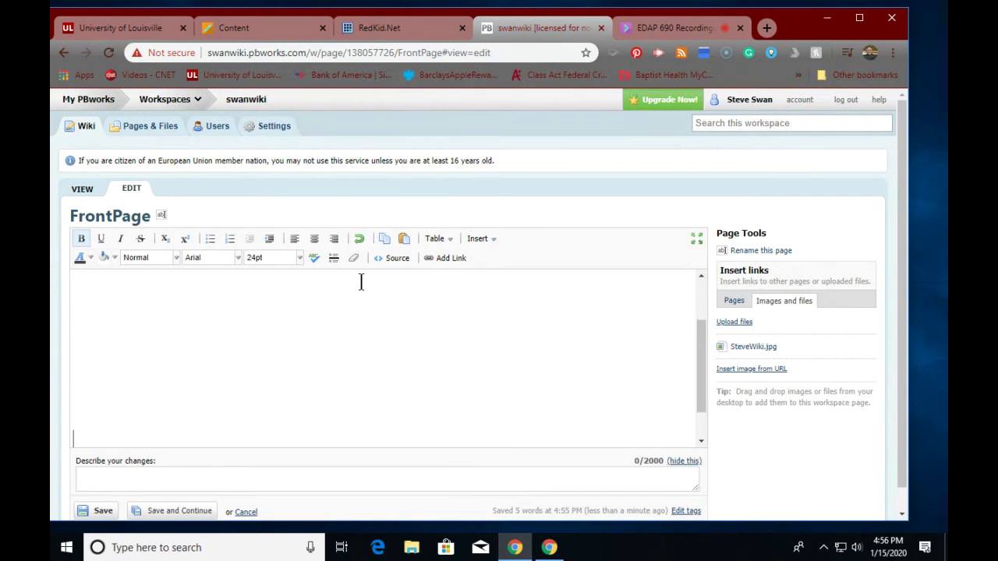
{"action": "key", "text": "Return"}
{"action": "left_click_drag", "start_coordinate": [701, 377], "coordinate": [681, 256]}
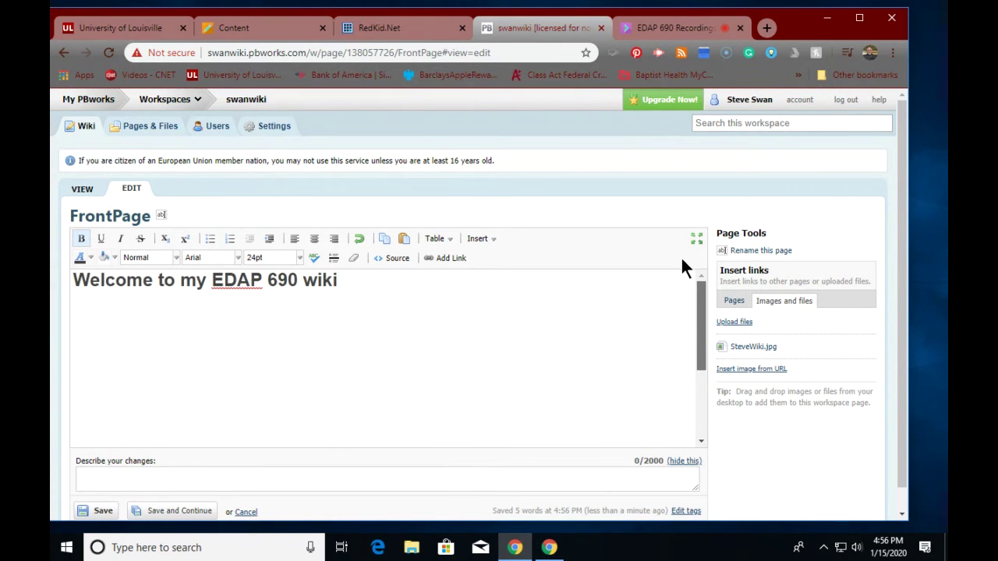
{"action": "left_click", "coordinate": [391, 263]}
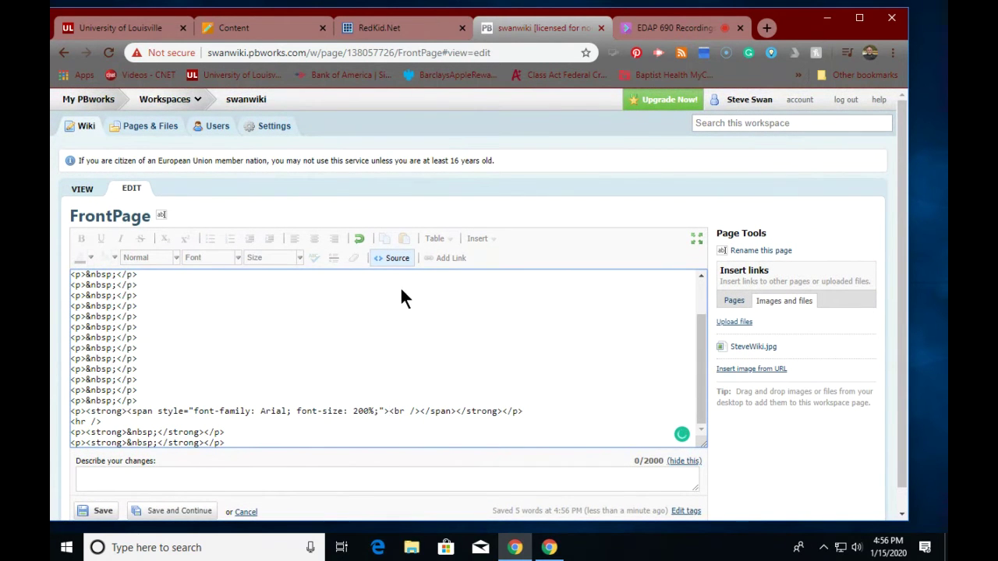
{"action": "left_click", "coordinate": [390, 260]}
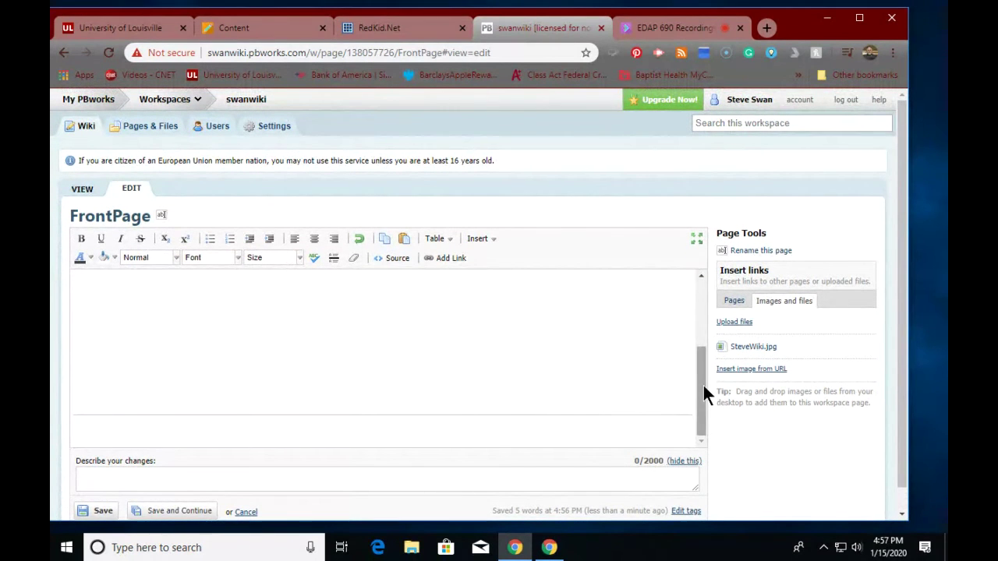
{"action": "left_click_drag", "start_coordinate": [703, 385], "coordinate": [688, 296]}
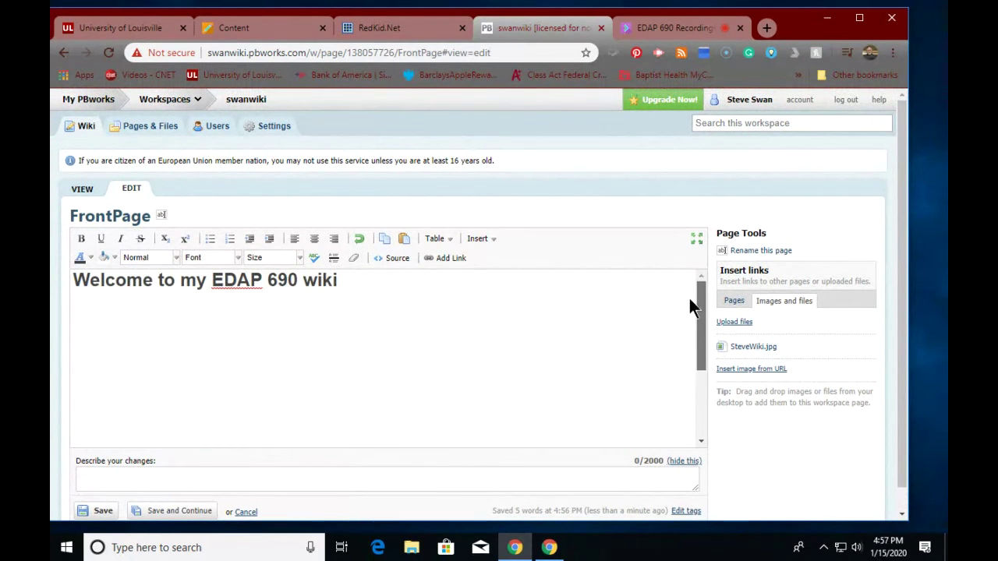
Step: Insert the uploaded star image on the line directly below the welcome heading and save the FrontPage
{"action": "left_click", "coordinate": [79, 306]}
{"action": "left_click", "coordinate": [375, 285]}
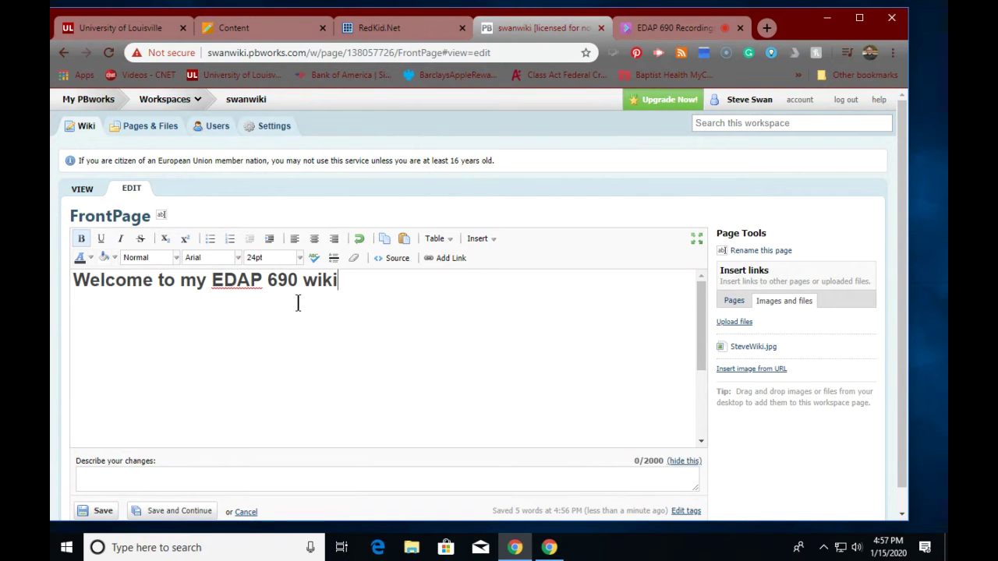
{"action": "left_click", "coordinate": [82, 298]}
{"action": "left_click", "coordinate": [752, 347]}
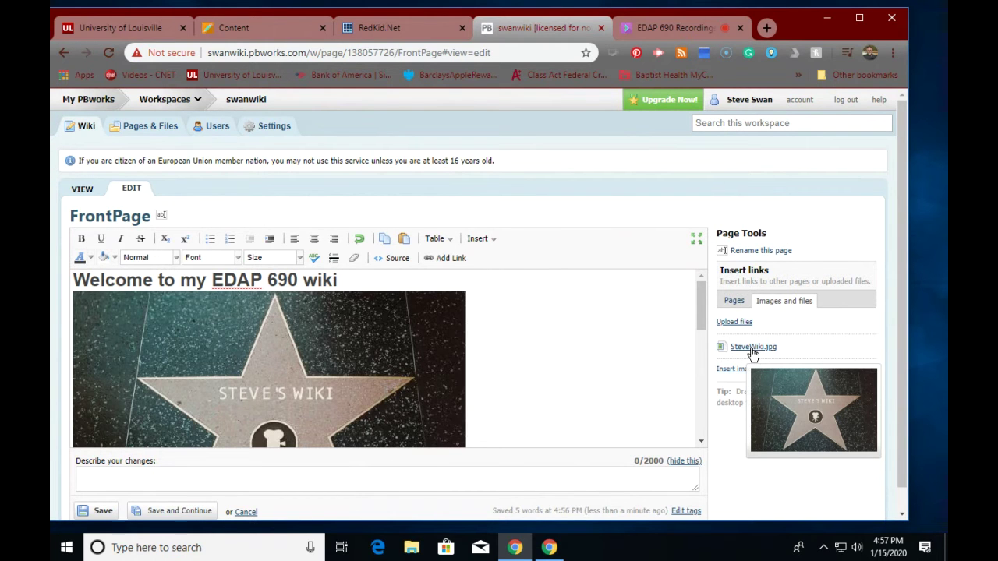
{"action": "scroll", "coordinate": [530, 334], "scroll_direction": "down", "scroll_amount": 2}
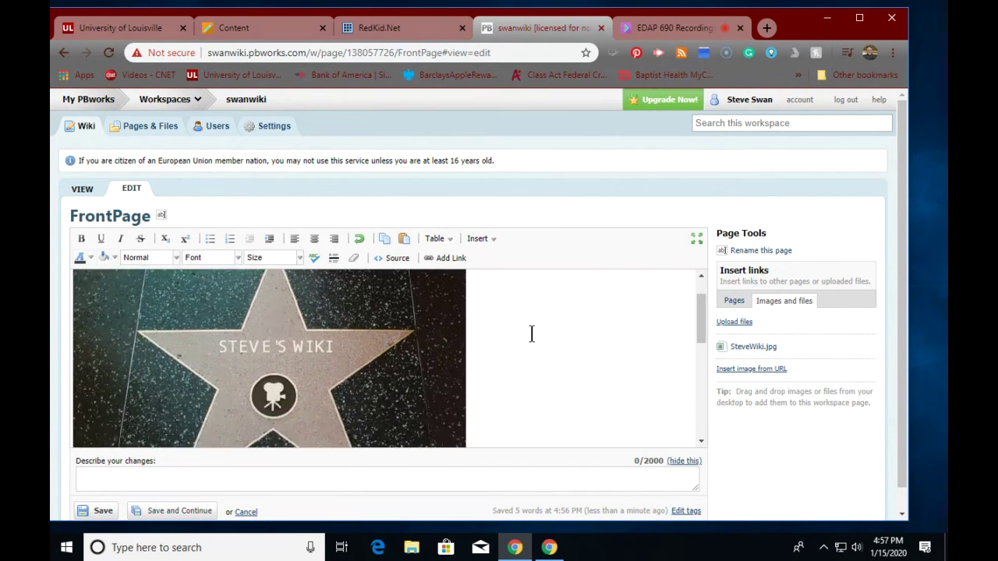
{"action": "scroll", "coordinate": [530, 334], "scroll_direction": "up", "scroll_amount": 2}
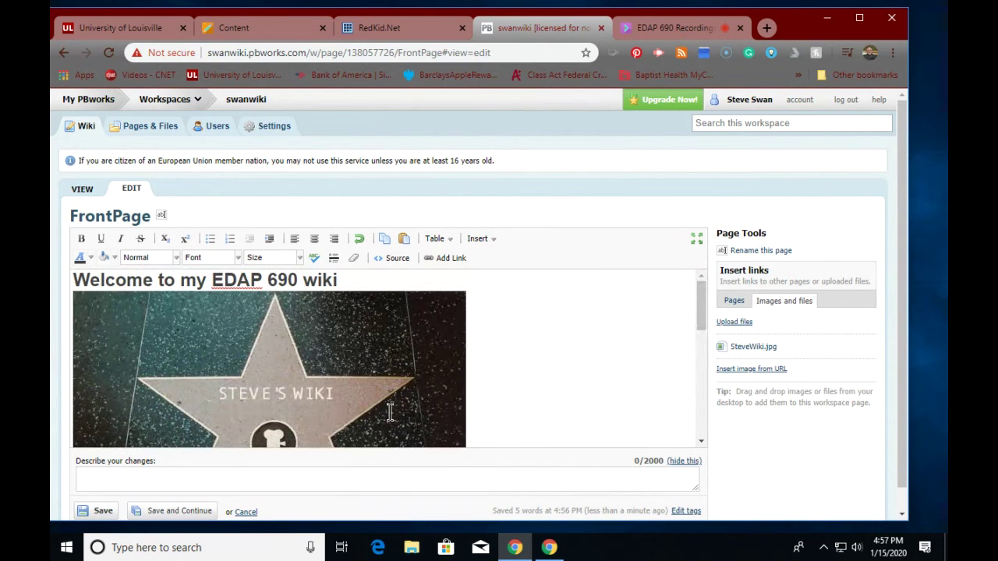
{"action": "left_click", "coordinate": [107, 513]}
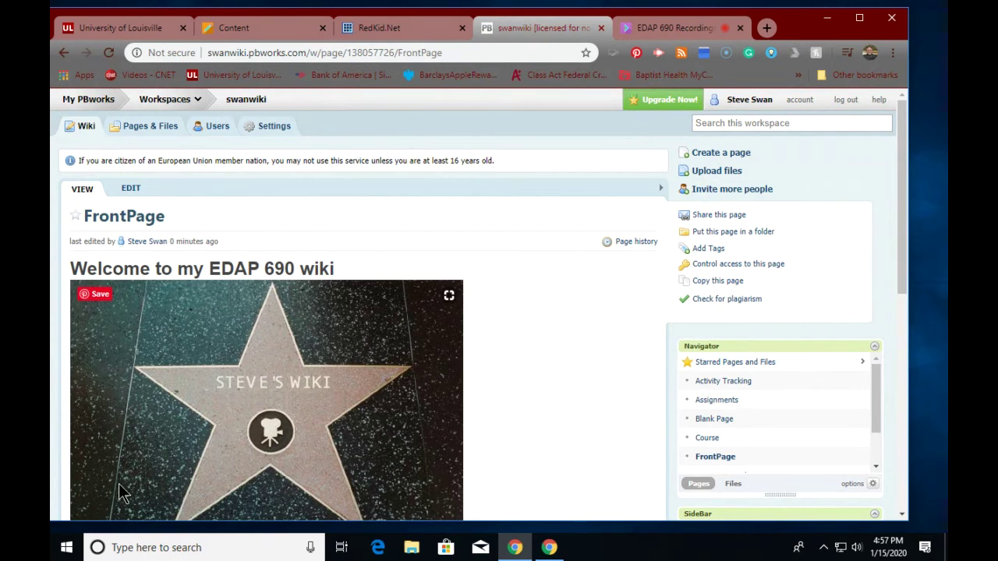
Step: Return to the EDAP 690 Modules content in Blackboard and follow the makebeliefscomix.com link under Module 1: Multimedia Wiki Creation
{"action": "left_click", "coordinate": [234, 28]}
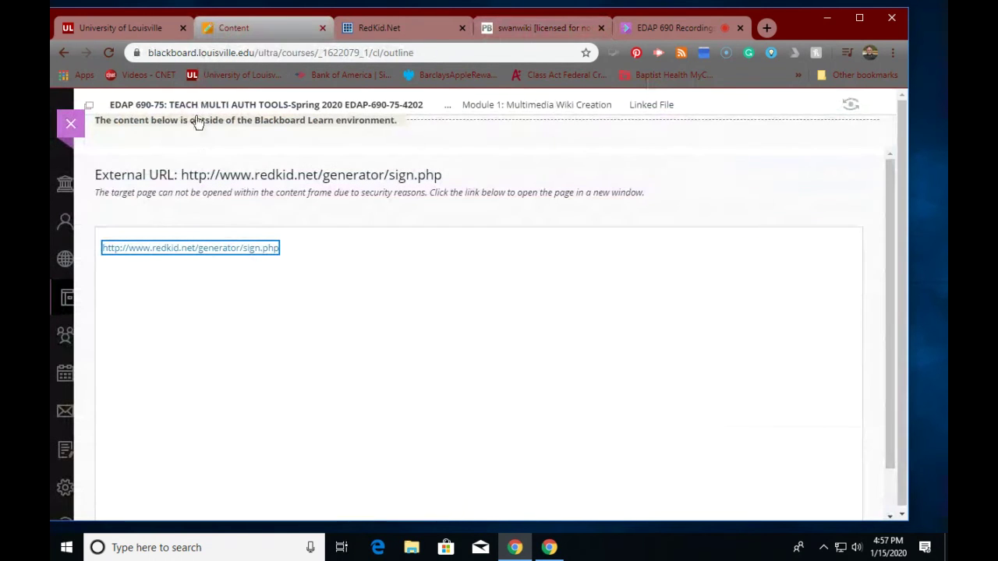
{"action": "left_click", "coordinate": [550, 105]}
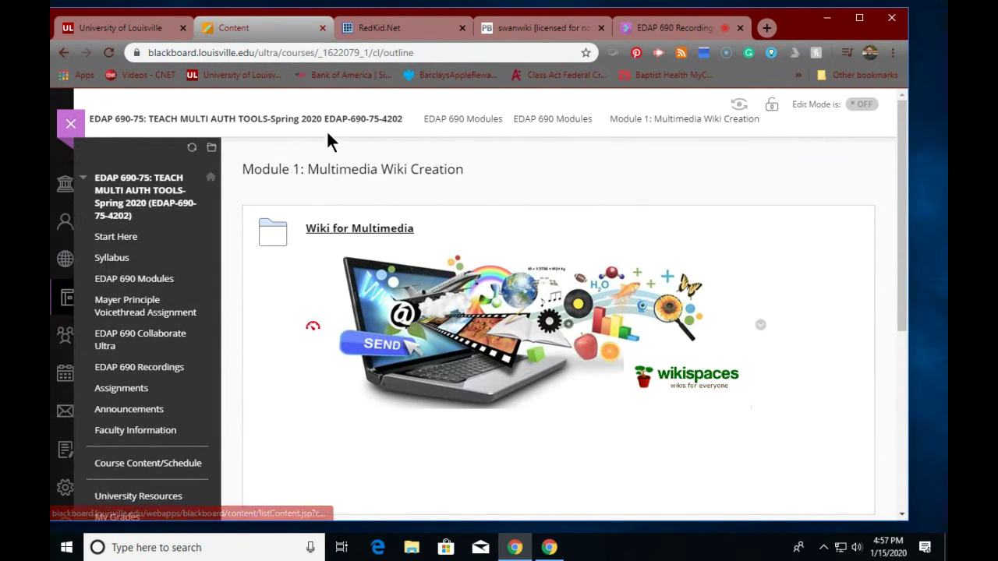
{"action": "left_click", "coordinate": [556, 120]}
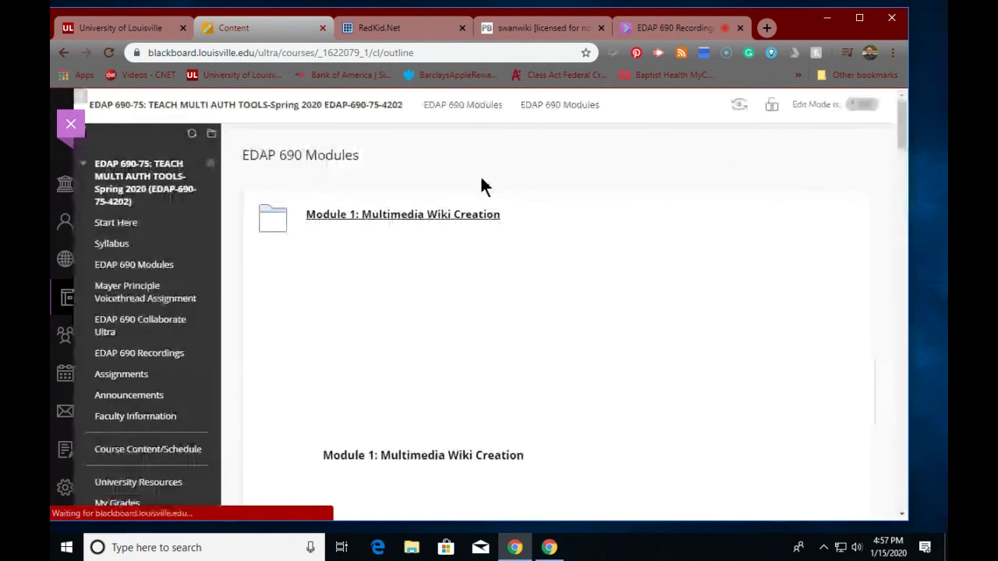
{"action": "scroll", "coordinate": [363, 237], "scroll_direction": "down", "scroll_amount": 2}
{"action": "scroll", "coordinate": [364, 237], "scroll_direction": "down", "scroll_amount": 8}
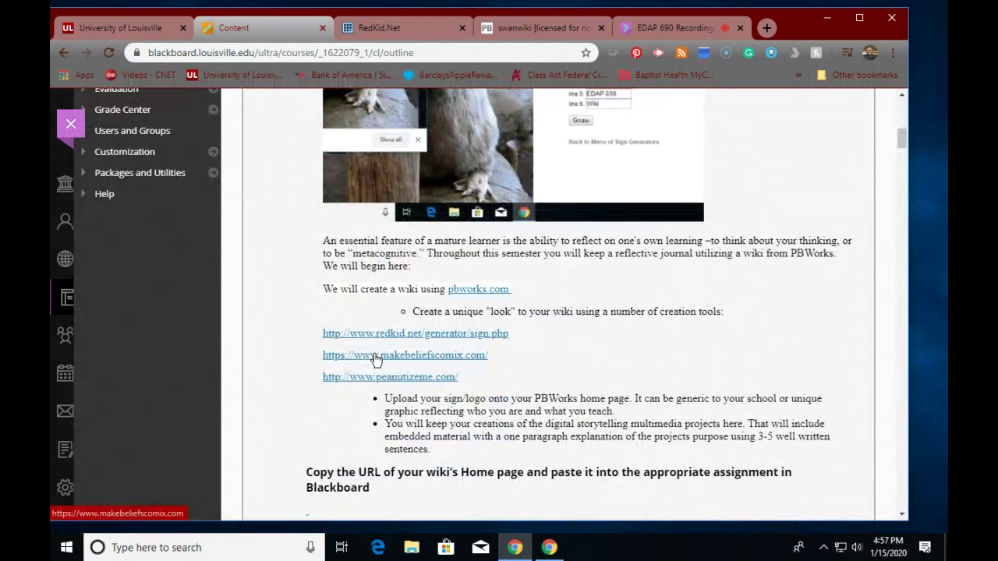
{"action": "left_click", "coordinate": [374, 355]}
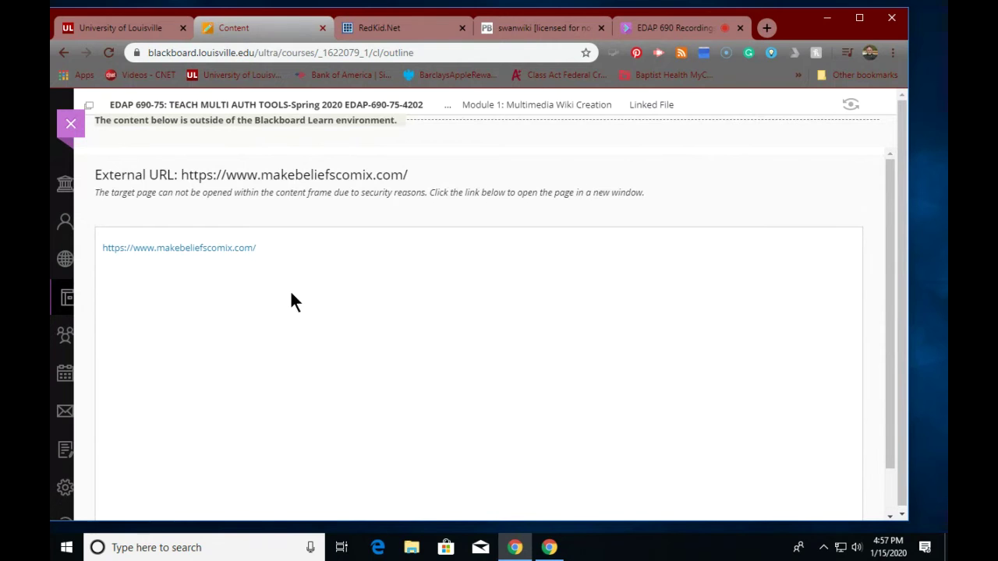
Step: Open the linked MakeBeliefsComix site and start its comic strip creator
{"action": "left_click", "coordinate": [213, 248]}
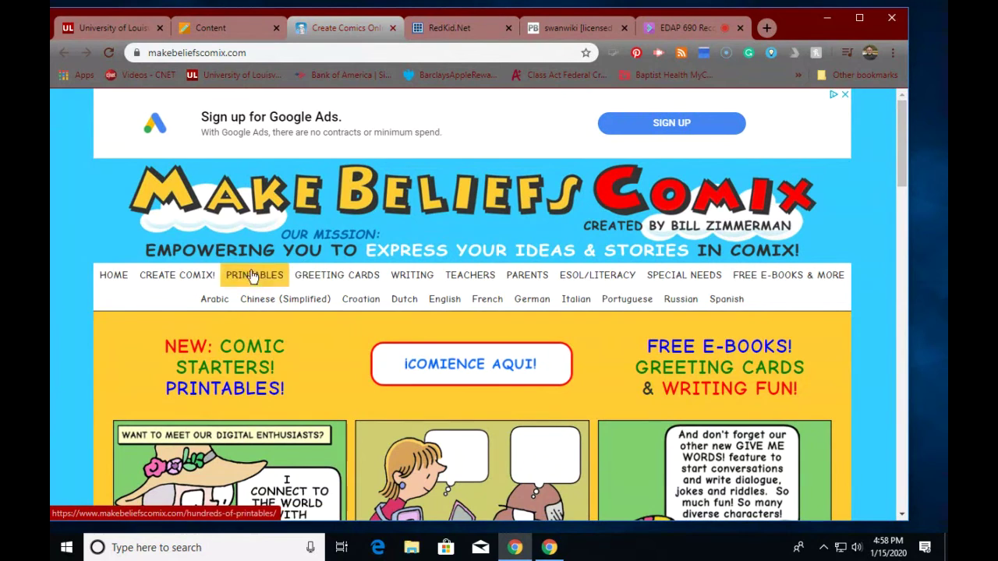
{"action": "scroll", "coordinate": [301, 363], "scroll_direction": "down", "scroll_amount": 5}
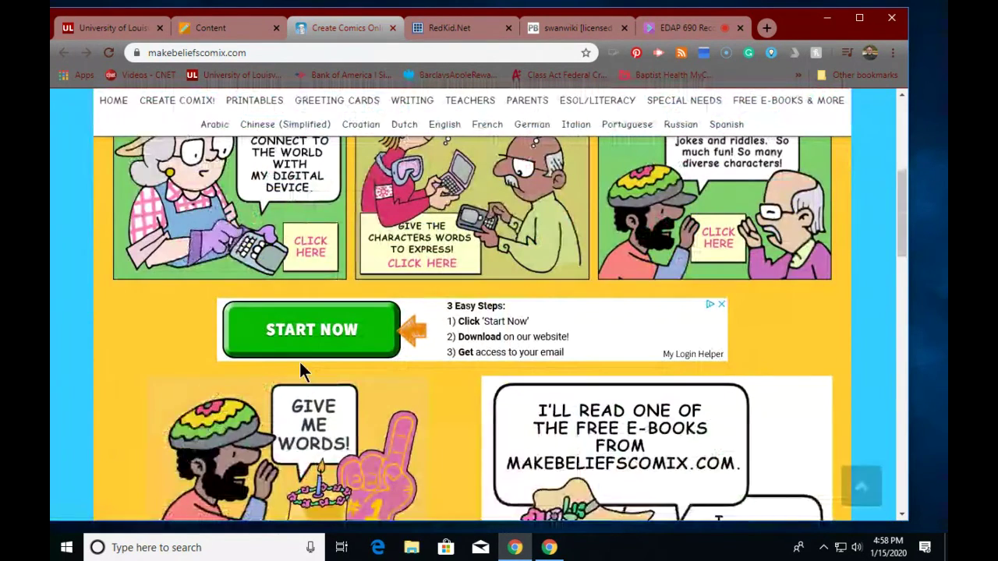
{"action": "scroll", "coordinate": [299, 359], "scroll_direction": "up", "scroll_amount": 1}
{"action": "scroll", "coordinate": [299, 362], "scroll_direction": "up", "scroll_amount": 2}
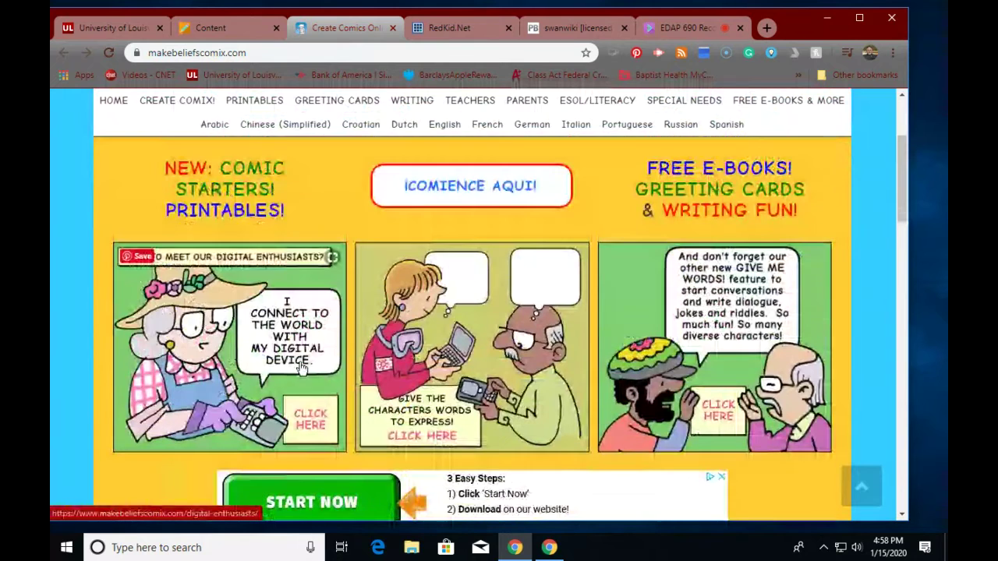
{"action": "scroll", "coordinate": [302, 367], "scroll_direction": "up", "scroll_amount": 2}
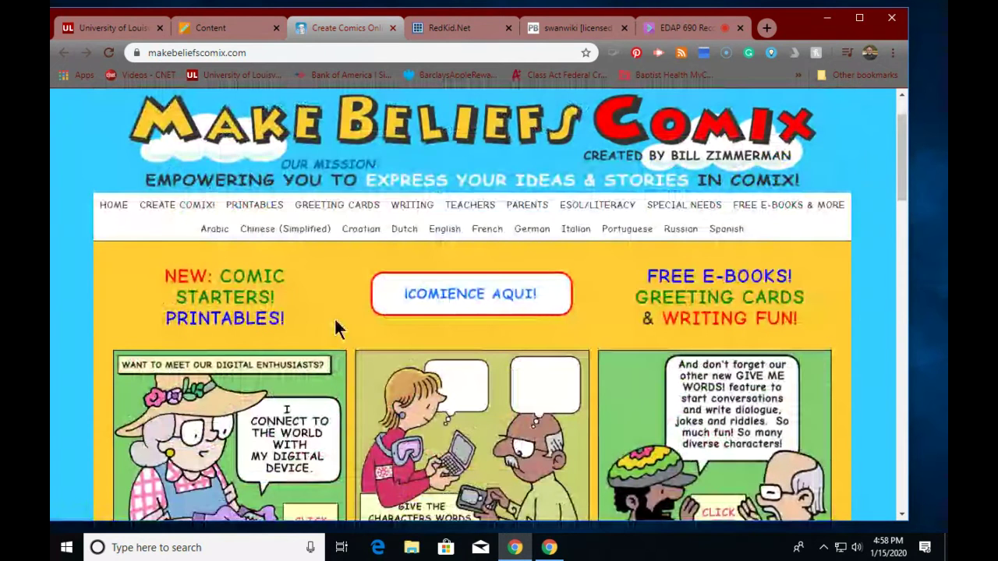
{"action": "left_click", "coordinate": [474, 298]}
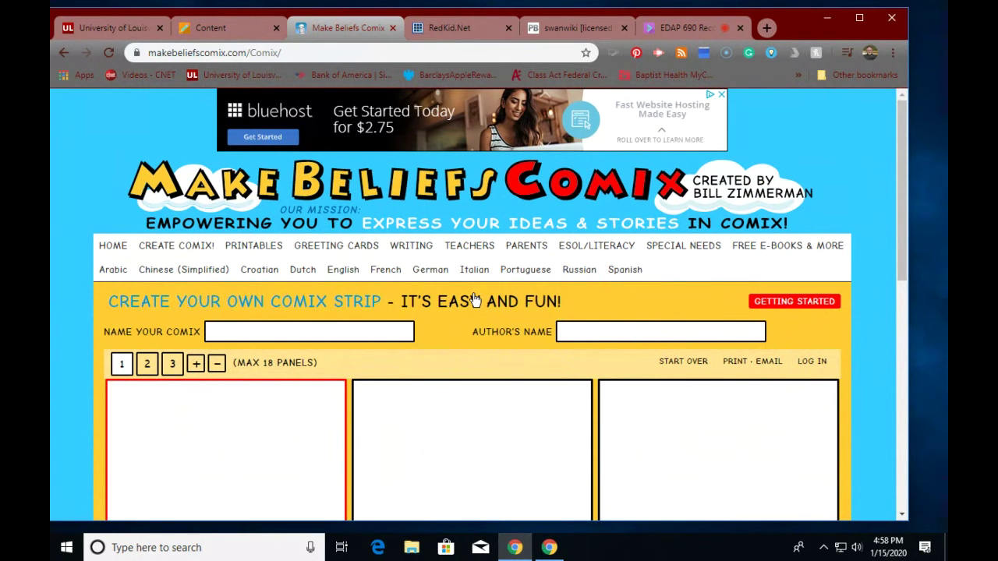
Step: Remove two of the three blank panels so the comic strip has a single panel
{"action": "scroll", "coordinate": [420, 363], "scroll_direction": "down", "scroll_amount": 2}
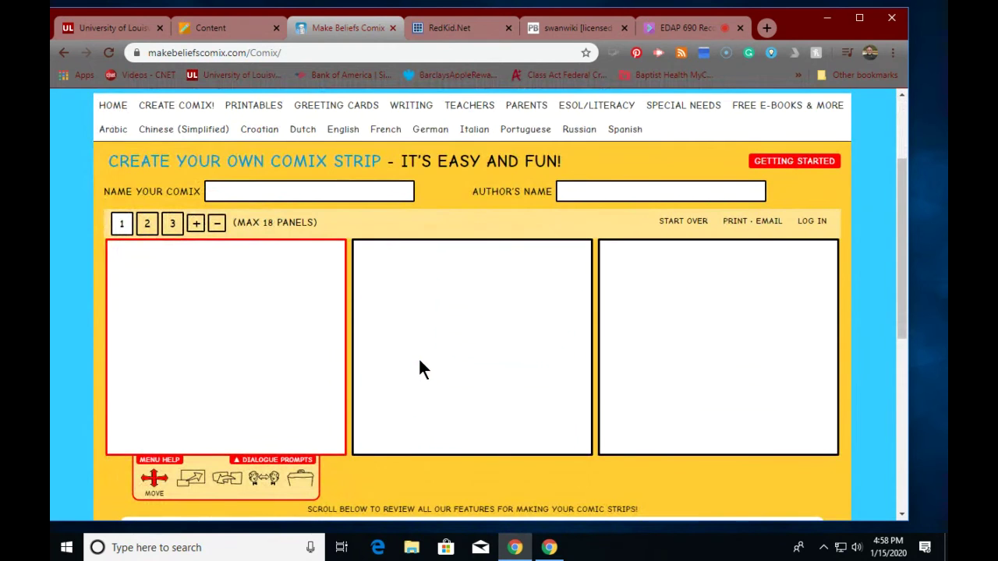
{"action": "scroll", "coordinate": [420, 369], "scroll_direction": "up", "scroll_amount": 2}
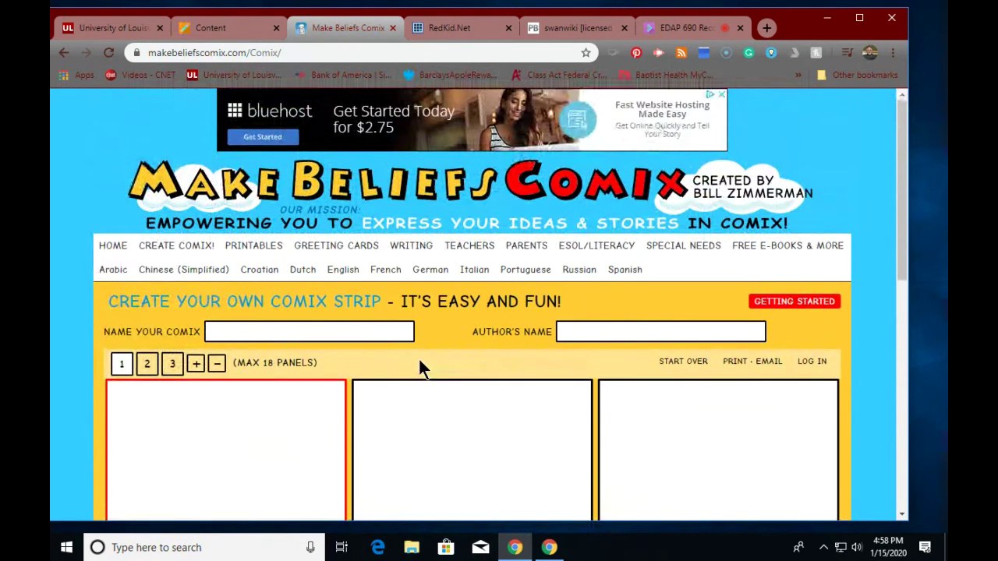
{"action": "scroll", "coordinate": [419, 368], "scroll_direction": "down", "scroll_amount": 1}
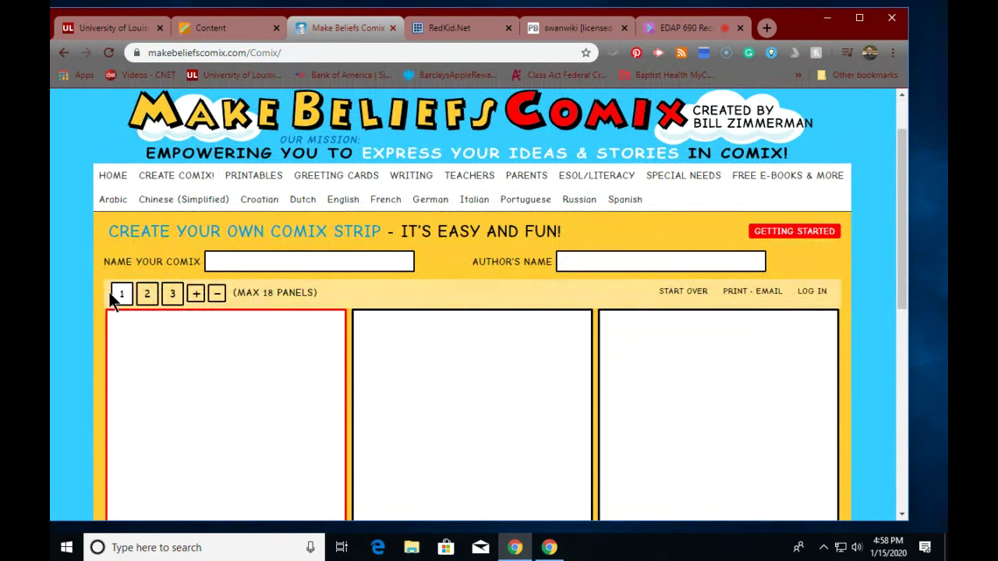
{"action": "left_click", "coordinate": [217, 294]}
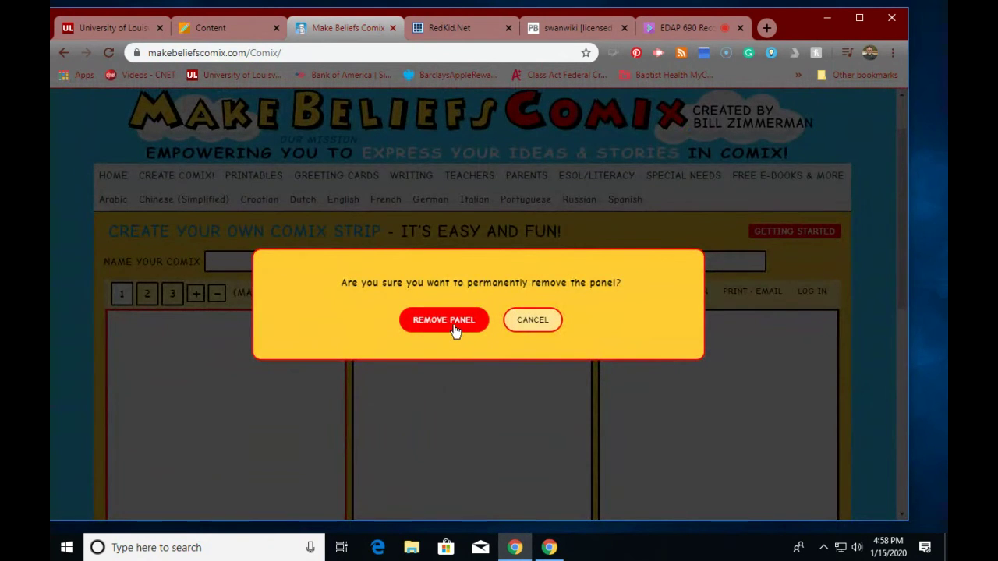
{"action": "left_click", "coordinate": [454, 327]}
{"action": "left_click", "coordinate": [191, 294]}
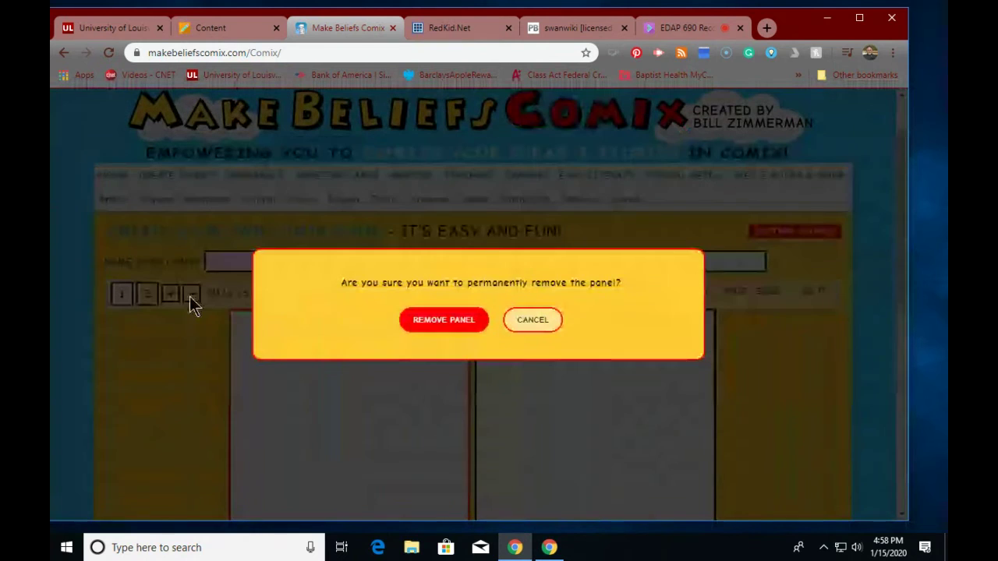
{"action": "left_click", "coordinate": [420, 323]}
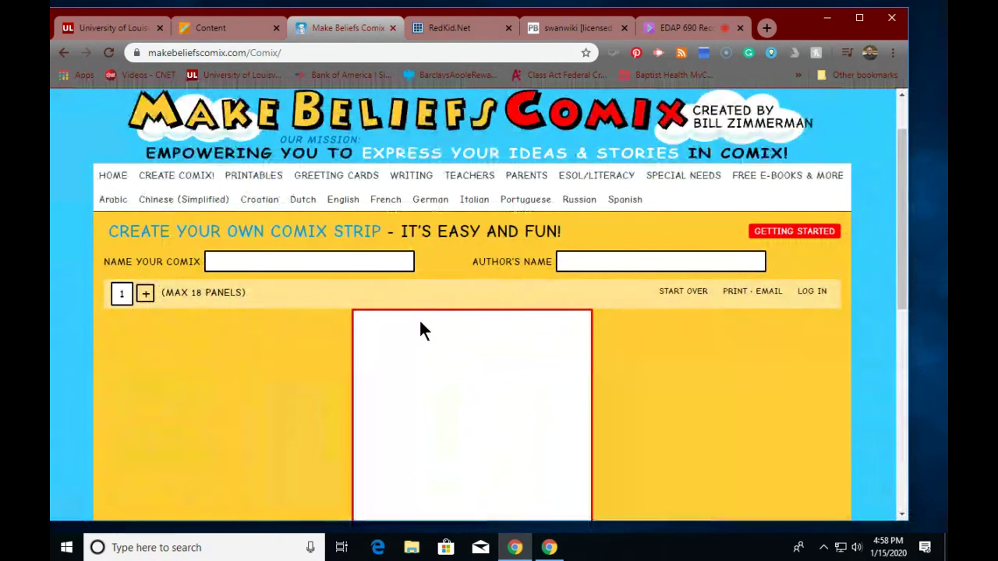
Step: Add the tourist character in the flowered-shirt selfie pose and move him to the right side of the panel
{"action": "scroll", "coordinate": [459, 350], "scroll_direction": "down", "scroll_amount": 2}
{"action": "scroll", "coordinate": [458, 344], "scroll_direction": "down", "scroll_amount": 1}
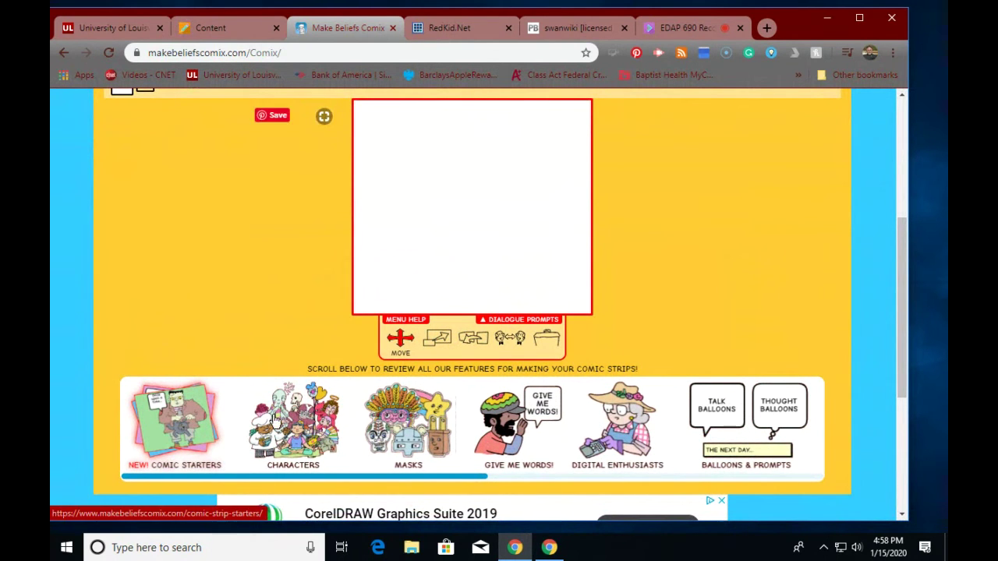
{"action": "left_click", "coordinate": [326, 439]}
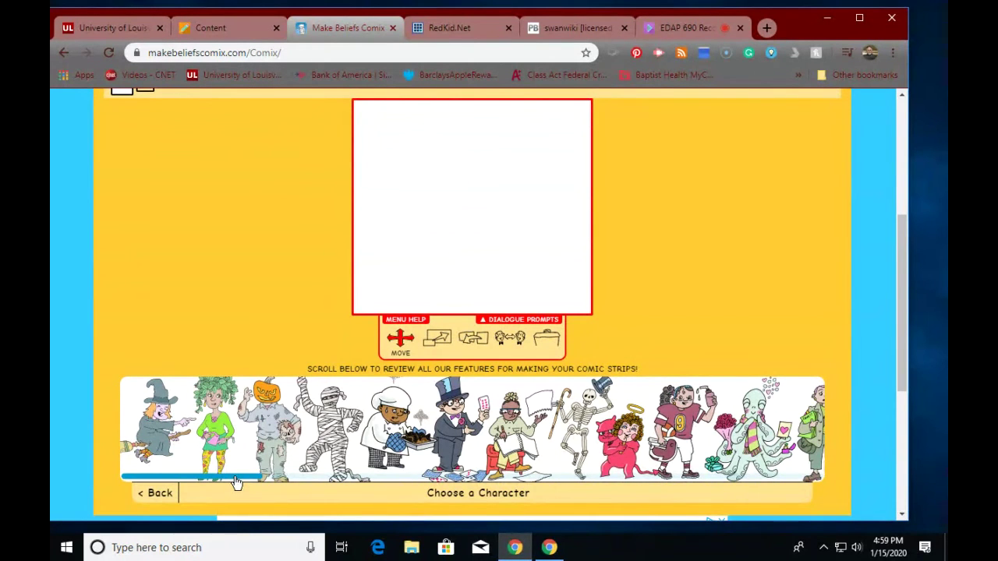
{"action": "left_click_drag", "start_coordinate": [236, 483], "coordinate": [351, 482]}
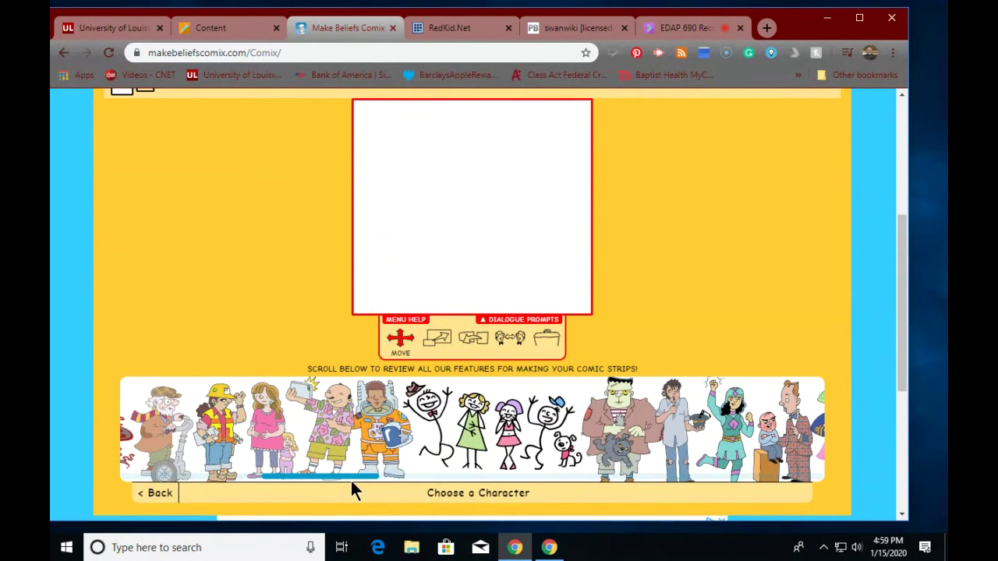
{"action": "left_click", "coordinate": [334, 430]}
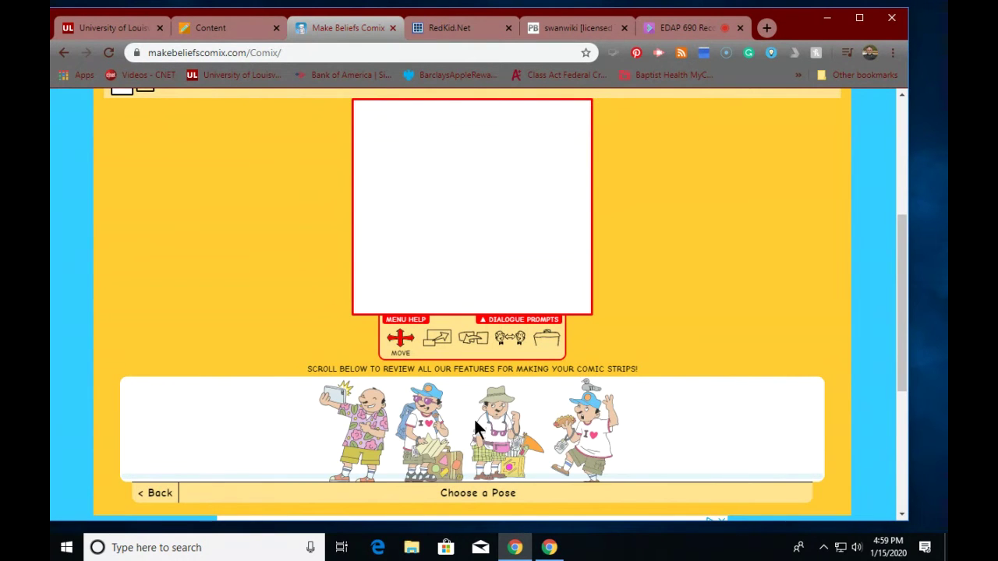
{"action": "left_click", "coordinate": [360, 433]}
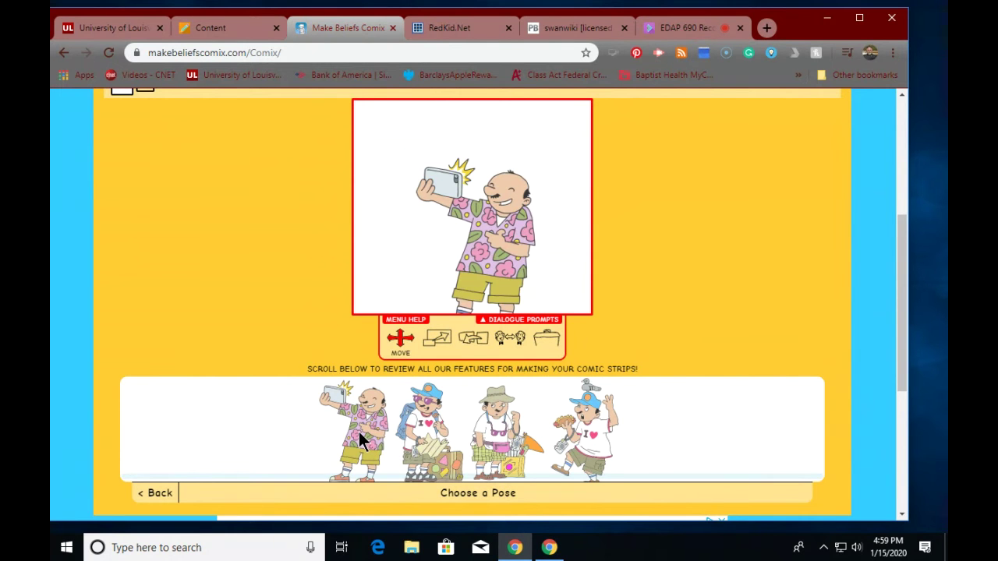
{"action": "left_click_drag", "start_coordinate": [491, 244], "coordinate": [542, 237]}
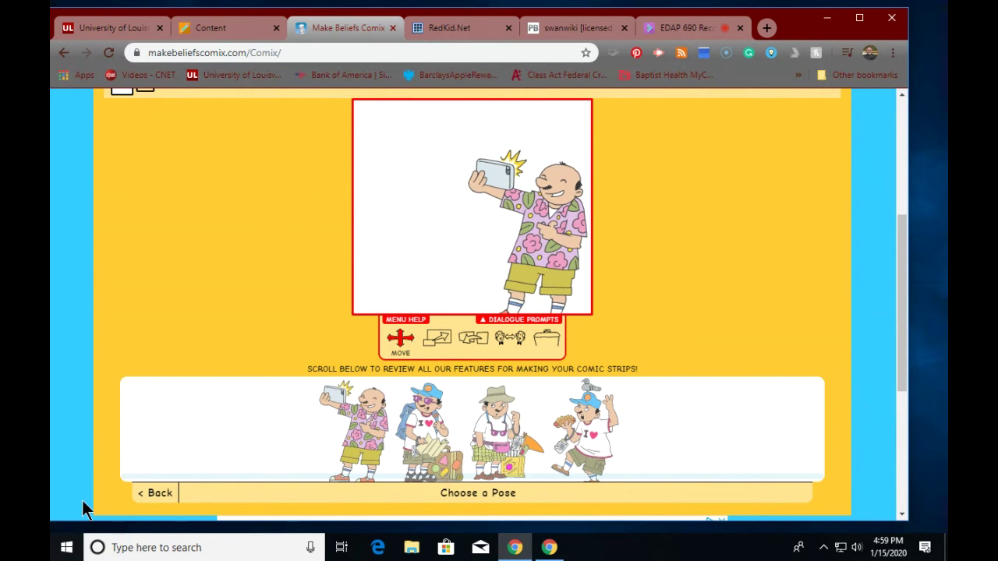
Step: Add the large talk balloon with its tail at the lower right and move it to the panel's upper-left corner
{"action": "left_click", "coordinate": [160, 498]}
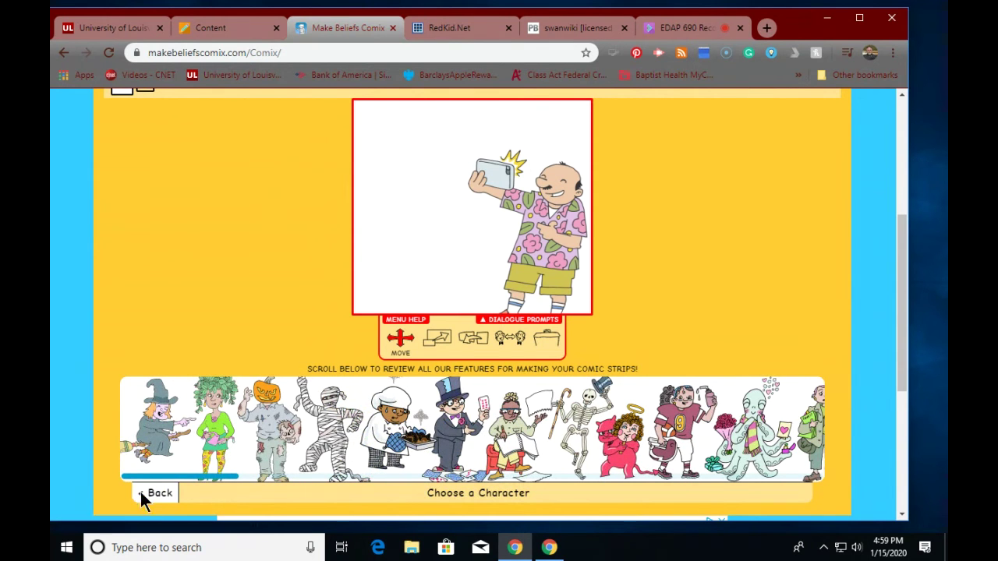
{"action": "left_click", "coordinate": [156, 493]}
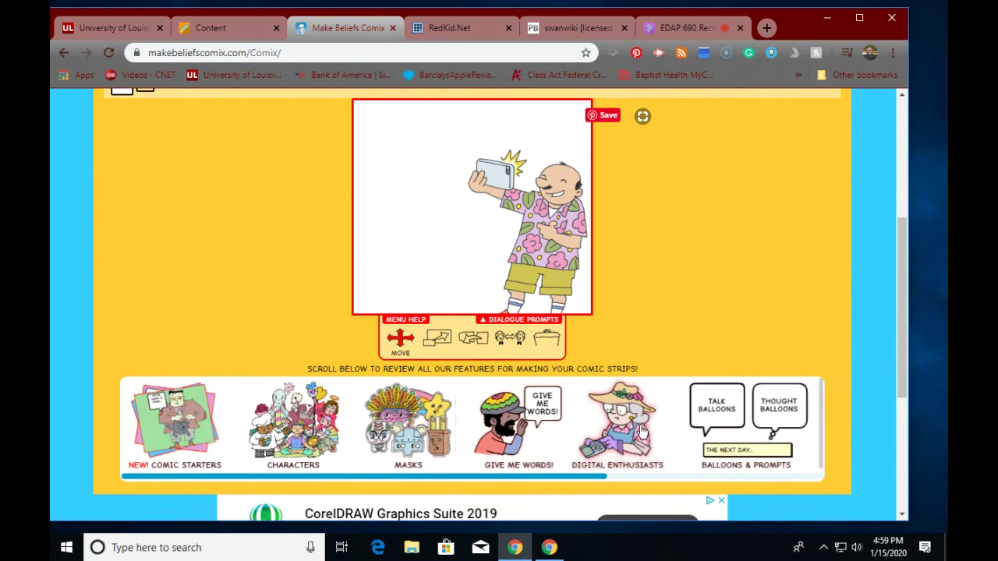
{"action": "left_click", "coordinate": [718, 407]}
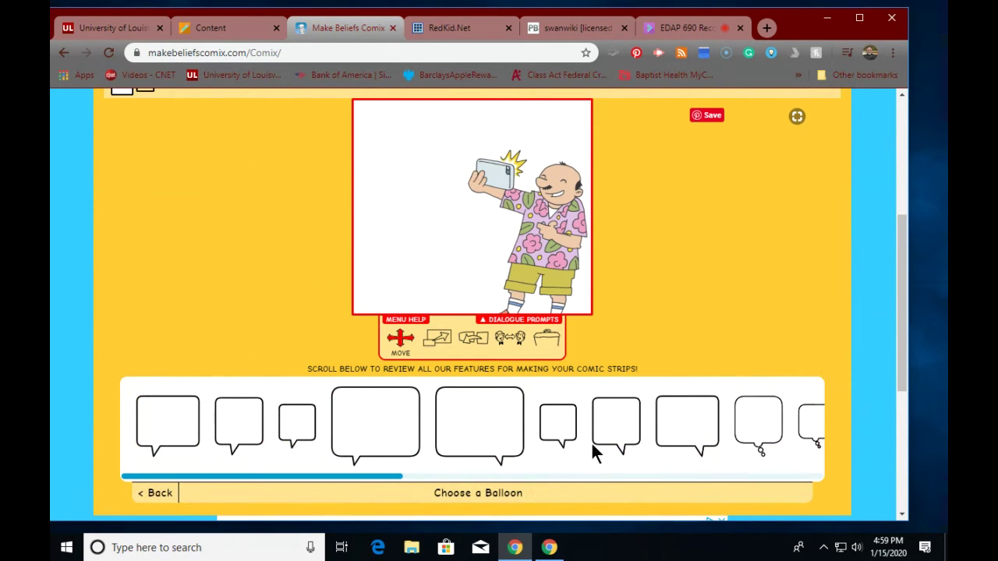
{"action": "left_click", "coordinate": [452, 430]}
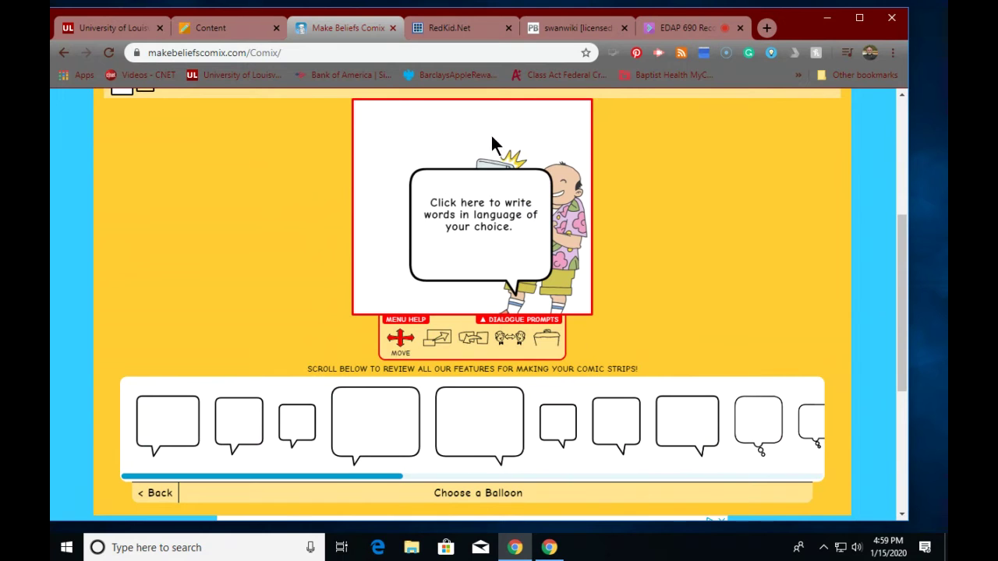
{"action": "left_click_drag", "start_coordinate": [474, 188], "coordinate": [420, 129]}
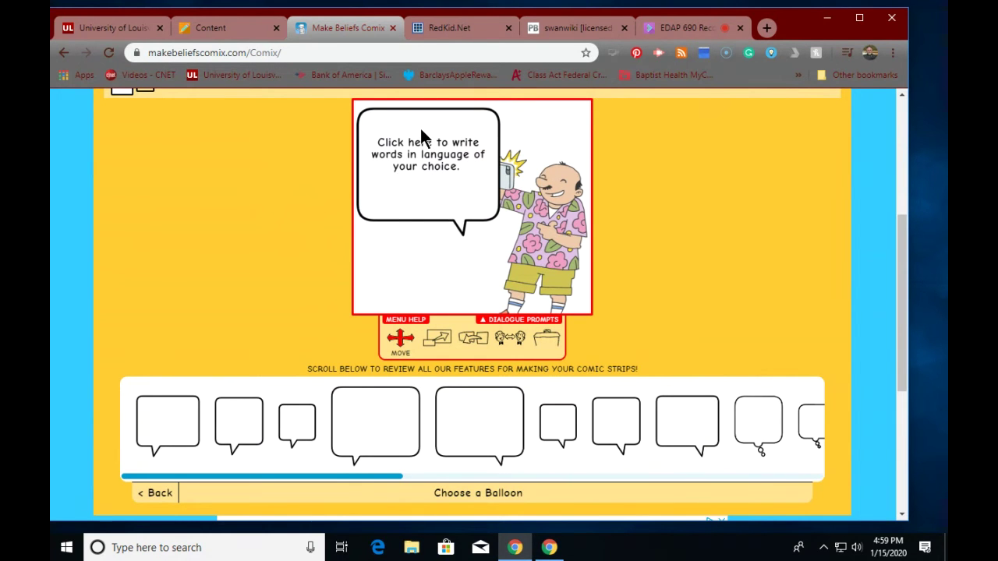
Step: Scale the talk balloon down slightly and switch back to the Move tool
{"action": "left_click", "coordinate": [440, 341]}
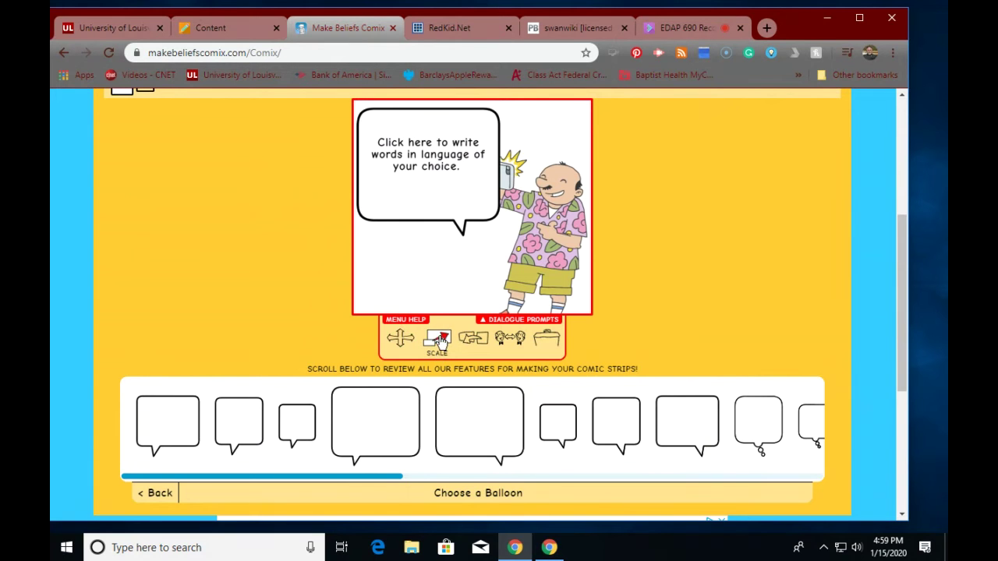
{"action": "left_click", "coordinate": [431, 192]}
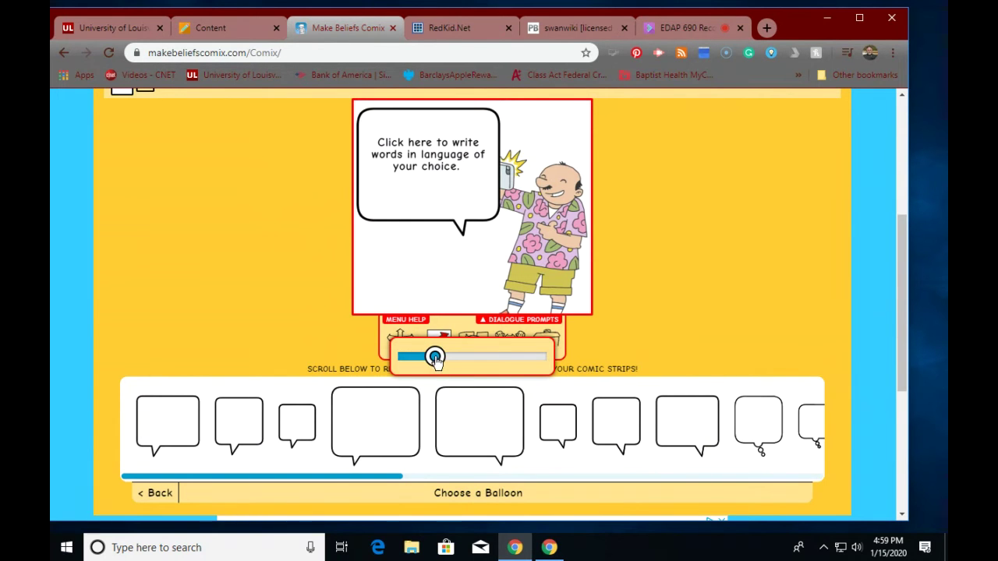
{"action": "mouse_move", "coordinate": [434, 357]}
{"action": "left_mouse_down"}
{"action": "mouse_move", "coordinate": [412, 358]}
{"action": "mouse_move", "coordinate": [429, 357]}
{"action": "left_mouse_up"}
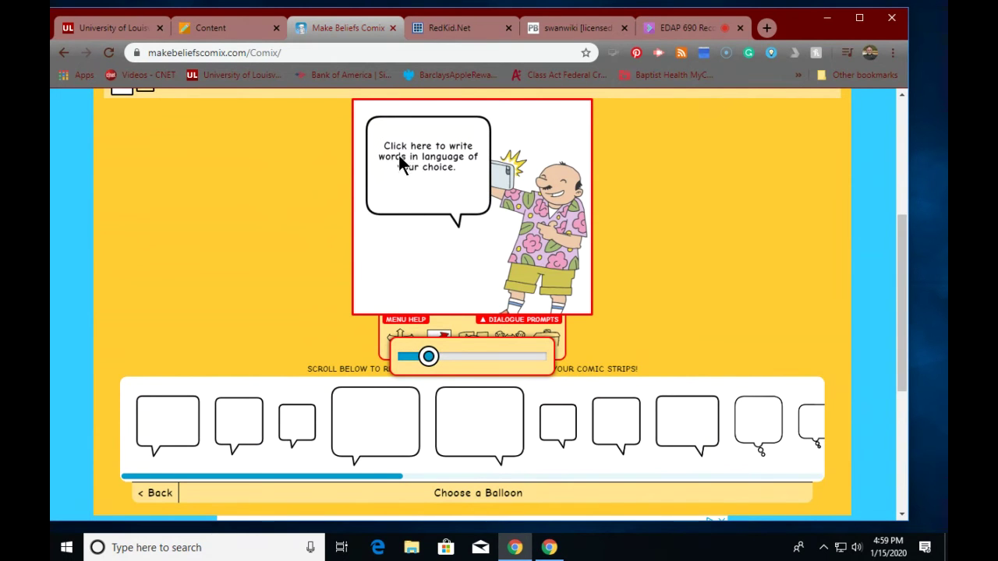
{"action": "left_click", "coordinate": [601, 344]}
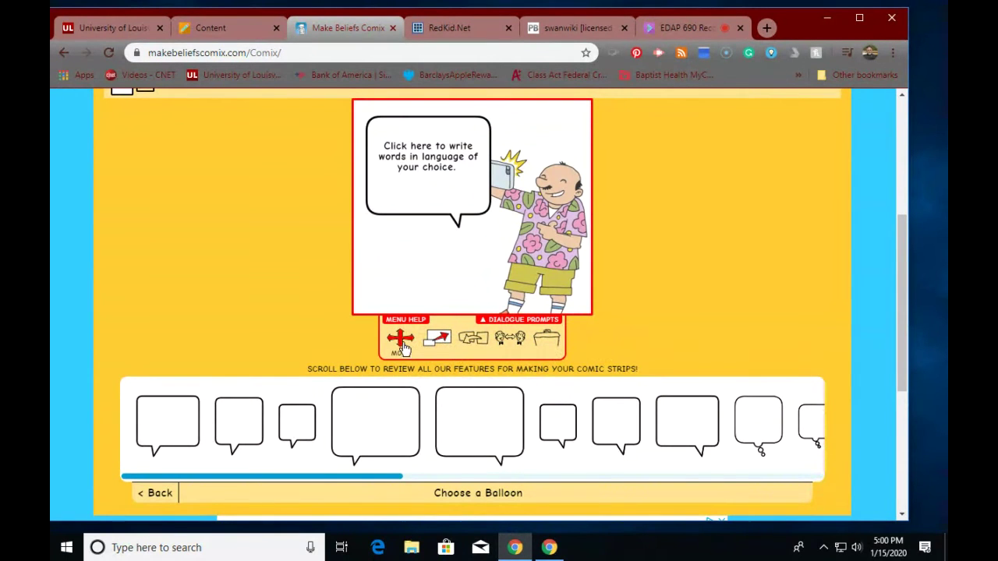
{"action": "left_click", "coordinate": [414, 184]}
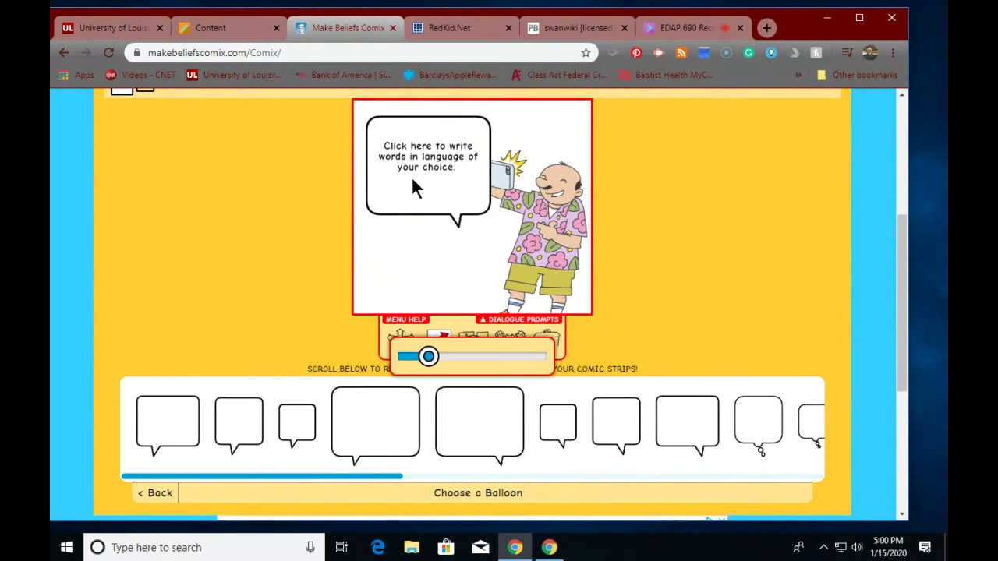
{"action": "left_click", "coordinate": [607, 321]}
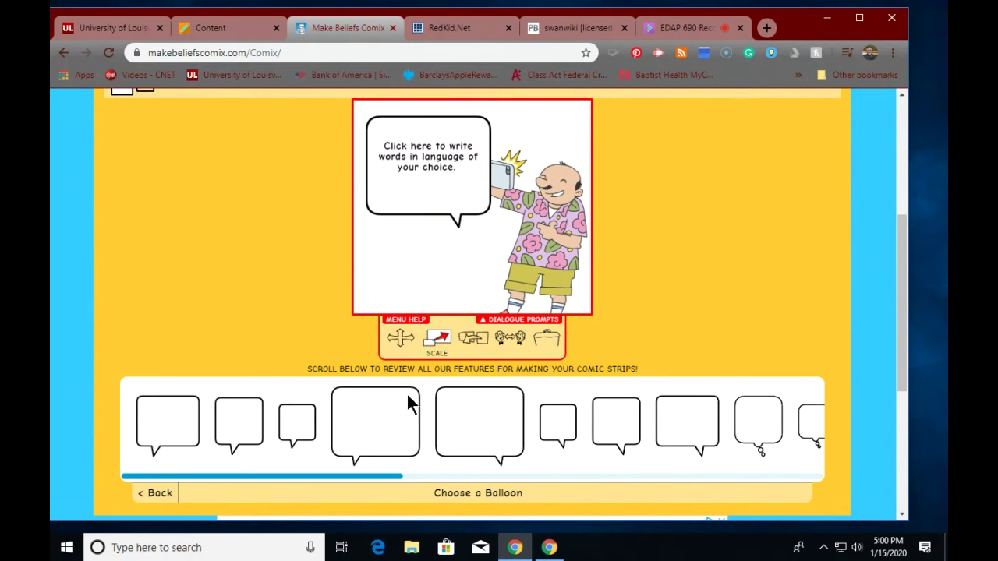
{"action": "left_click", "coordinate": [399, 340]}
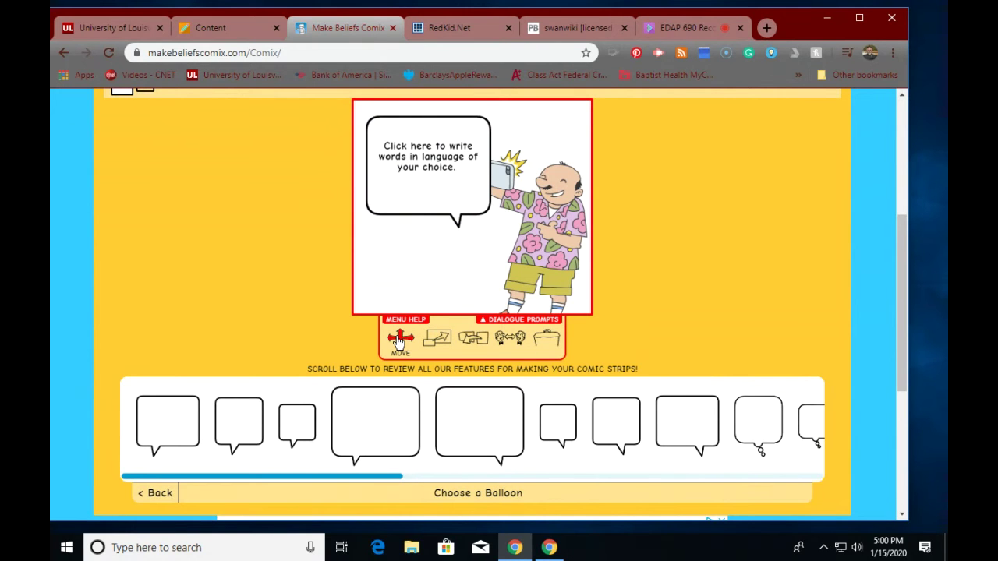
Step: Write "Welcome to my", "AMAZING" and "wiki" on three lines inside the talk balloon
{"action": "left_click", "coordinate": [439, 168]}
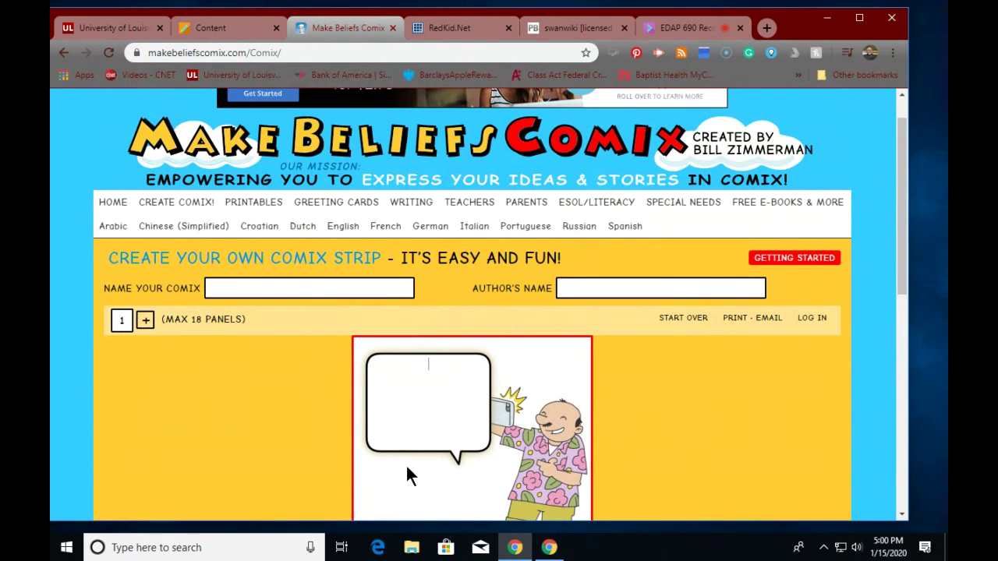
{"action": "type", "text": "Welcome to my"}
{"action": "key", "text": "Return"}
{"action": "type", "text": "AMAZING"}
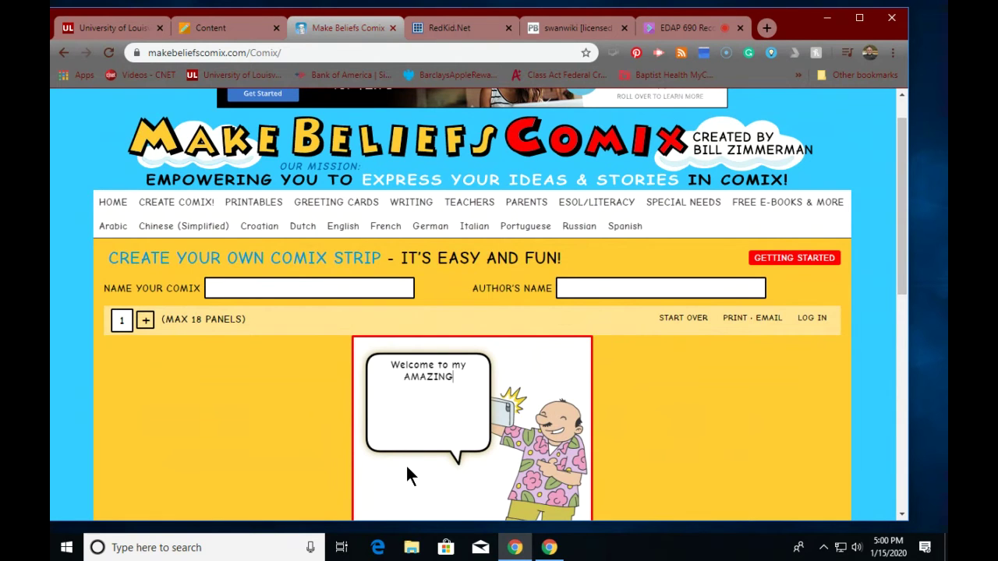
{"action": "key", "text": "Return"}
{"action": "type", "text": "wiki"}
{"action": "scroll", "coordinate": [419, 488], "scroll_direction": "down", "scroll_amount": 4}
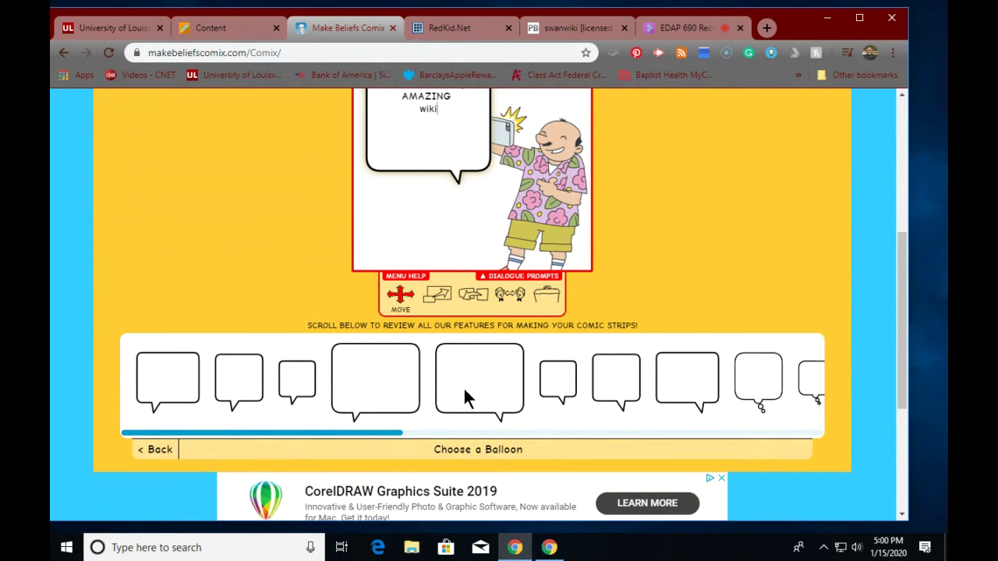
{"action": "scroll", "coordinate": [744, 248], "scroll_direction": "up", "scroll_amount": 4}
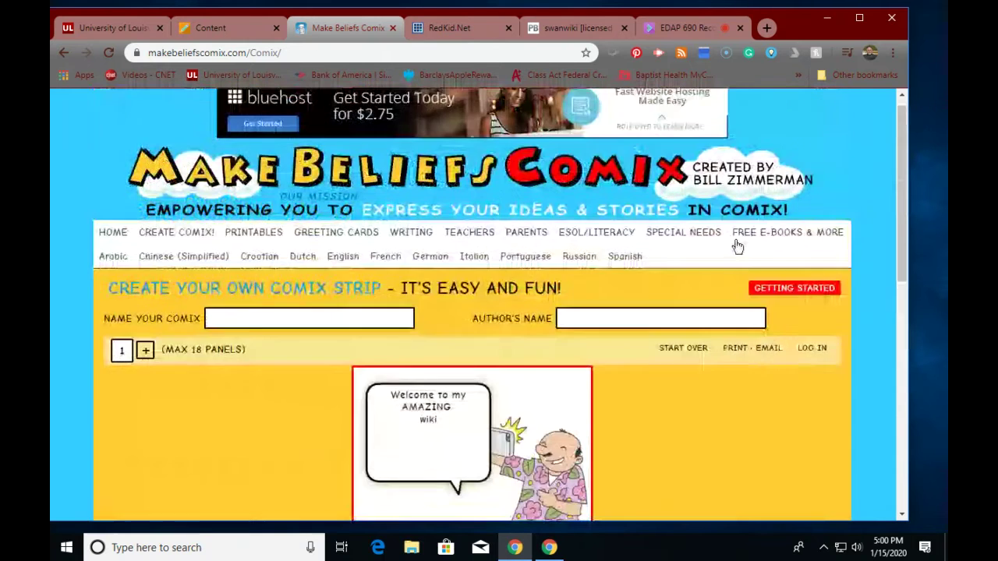
{"action": "mouse_move", "coordinate": [735, 245]}
{"action": "scroll", "coordinate": [737, 249], "scroll_direction": "down", "scroll_amount": 4}
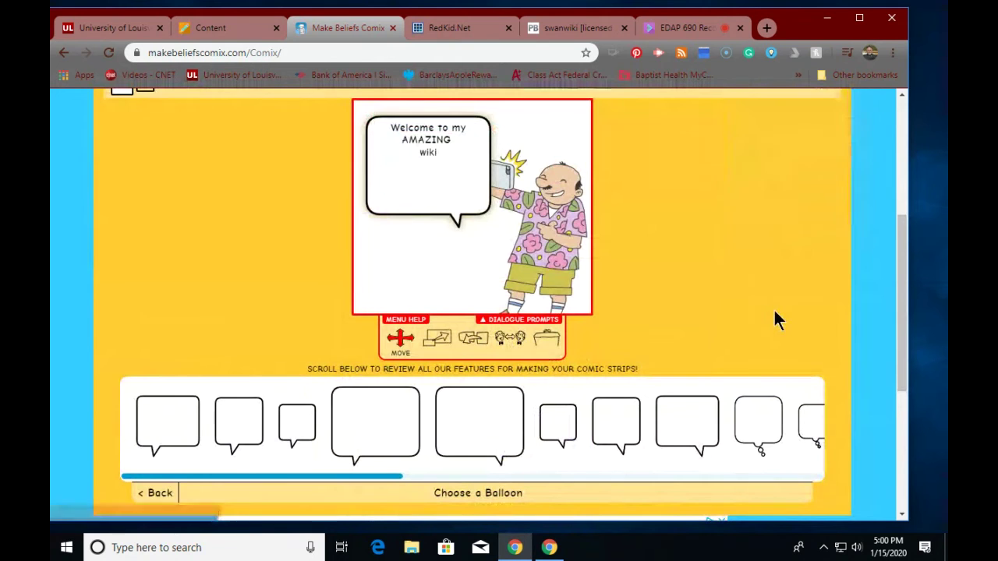
{"action": "scroll", "coordinate": [691, 281], "scroll_direction": "up", "scroll_amount": 4}
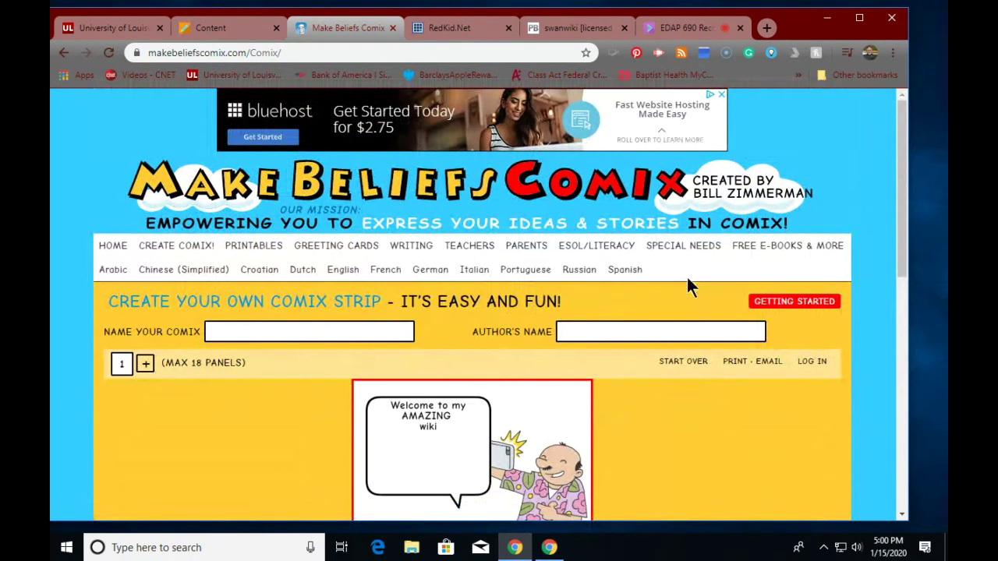
Step: Save the finished comic as the PNG image "make-beliefs-comix" in the Downloads folder
{"action": "left_click", "coordinate": [739, 363]}
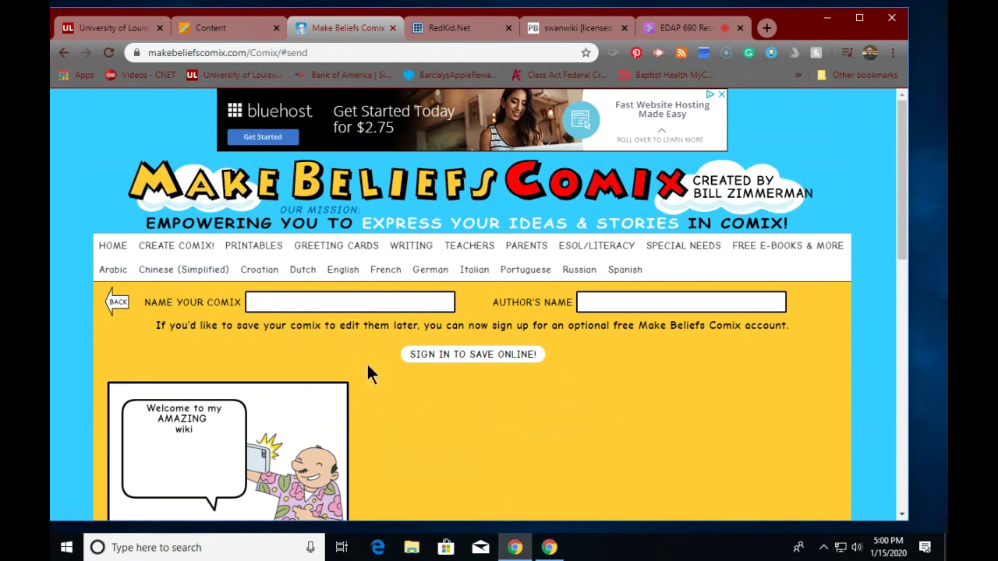
{"action": "scroll", "coordinate": [534, 421], "scroll_direction": "down", "scroll_amount": 5}
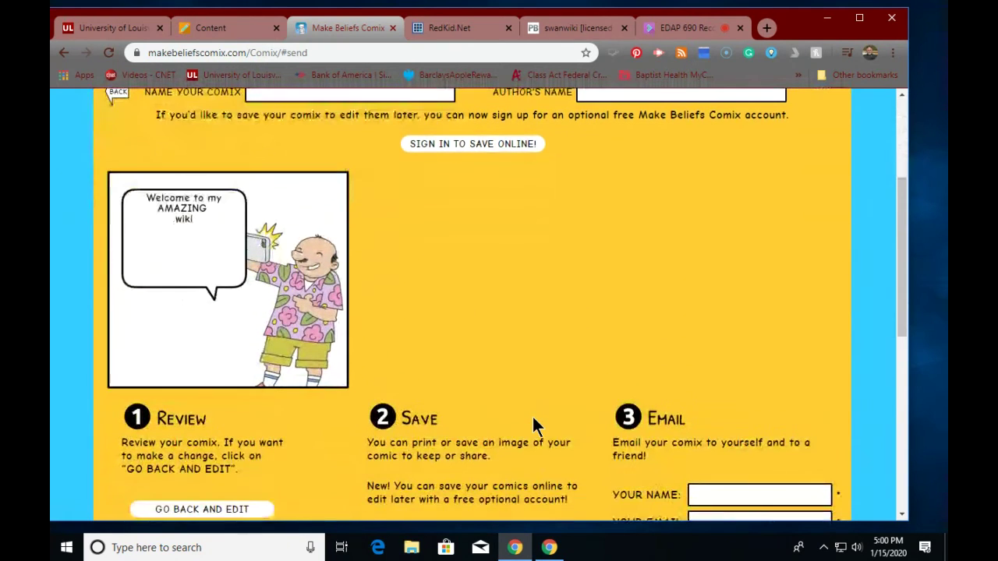
{"action": "scroll", "coordinate": [493, 382], "scroll_direction": "up", "scroll_amount": 5}
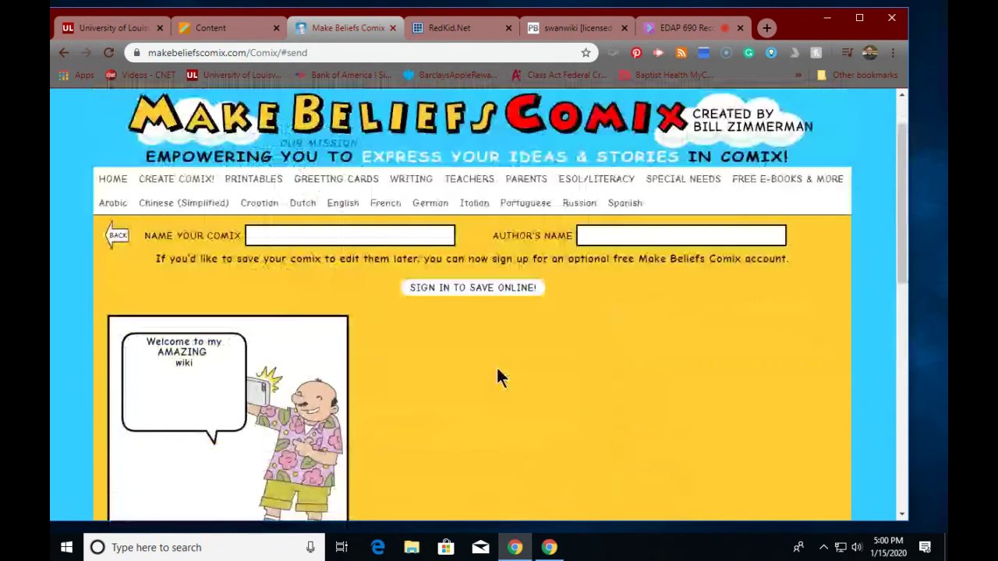
{"action": "scroll", "coordinate": [499, 374], "scroll_direction": "down", "scroll_amount": 3}
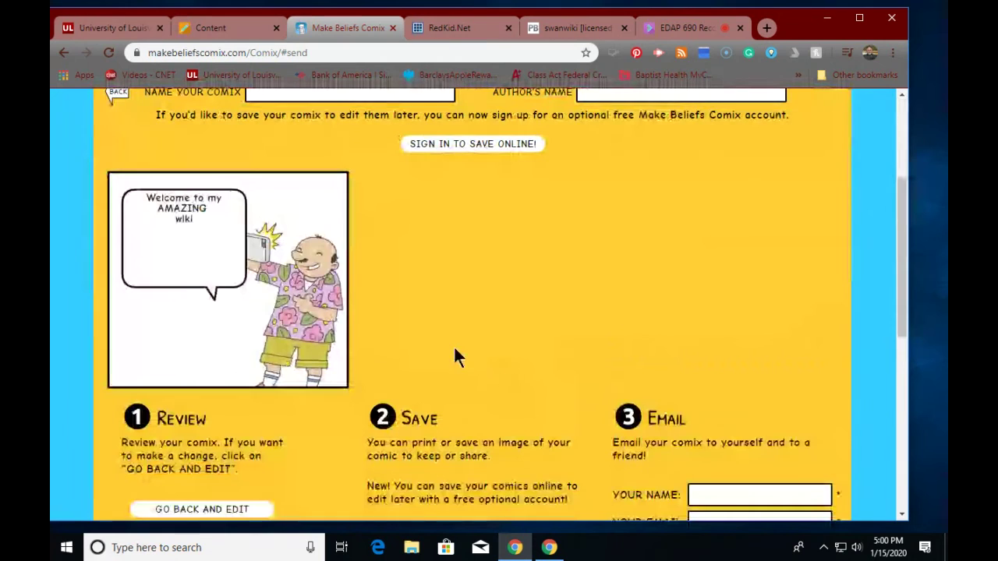
{"action": "scroll", "coordinate": [427, 343], "scroll_direction": "down", "scroll_amount": 2}
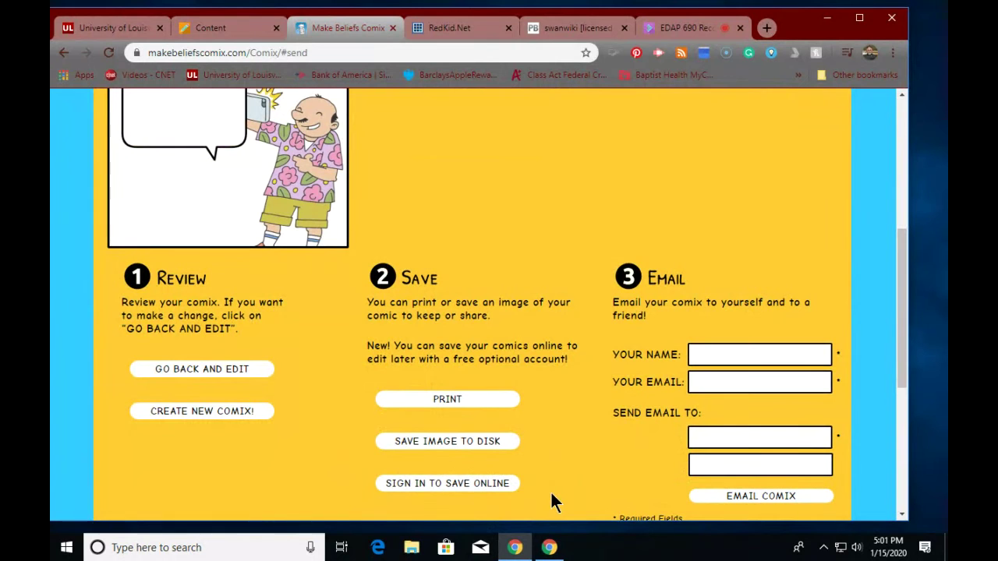
{"action": "left_click", "coordinate": [444, 441]}
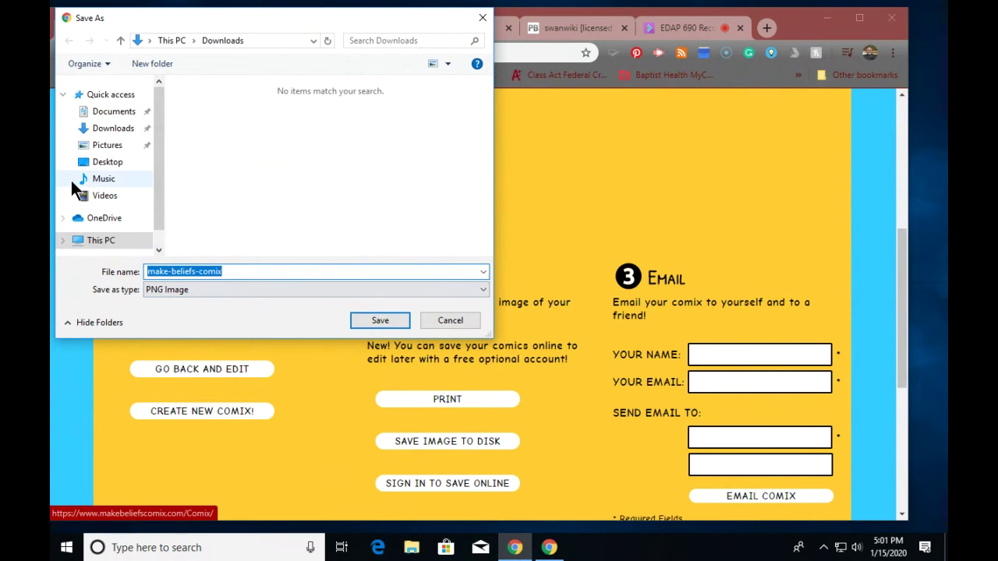
{"action": "left_click", "coordinate": [108, 131]}
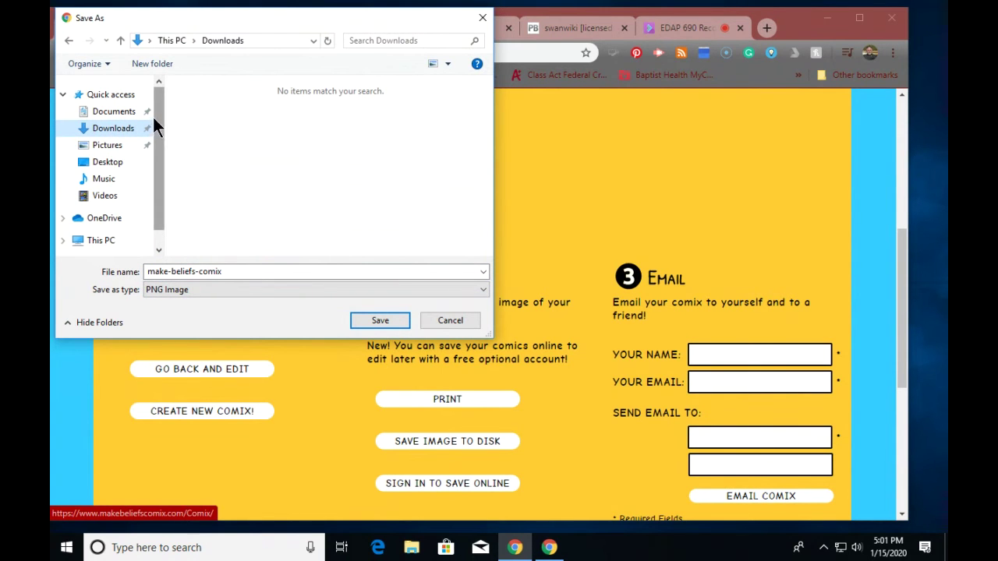
{"action": "left_click", "coordinate": [379, 321]}
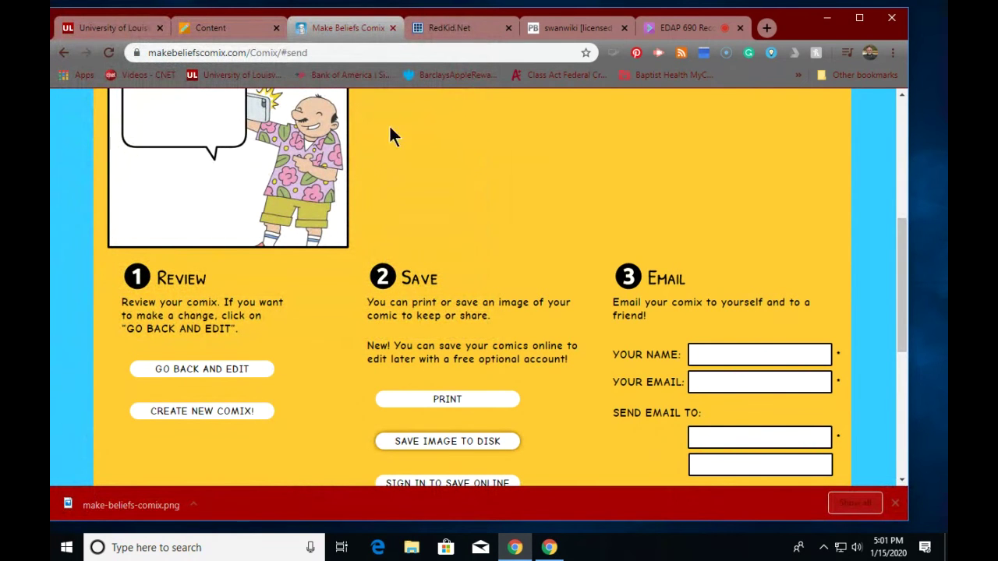
Step: Switch to the PBworks wiki, put the FrontPage into edit mode and delete the star image below the heading
{"action": "left_click", "coordinate": [221, 33]}
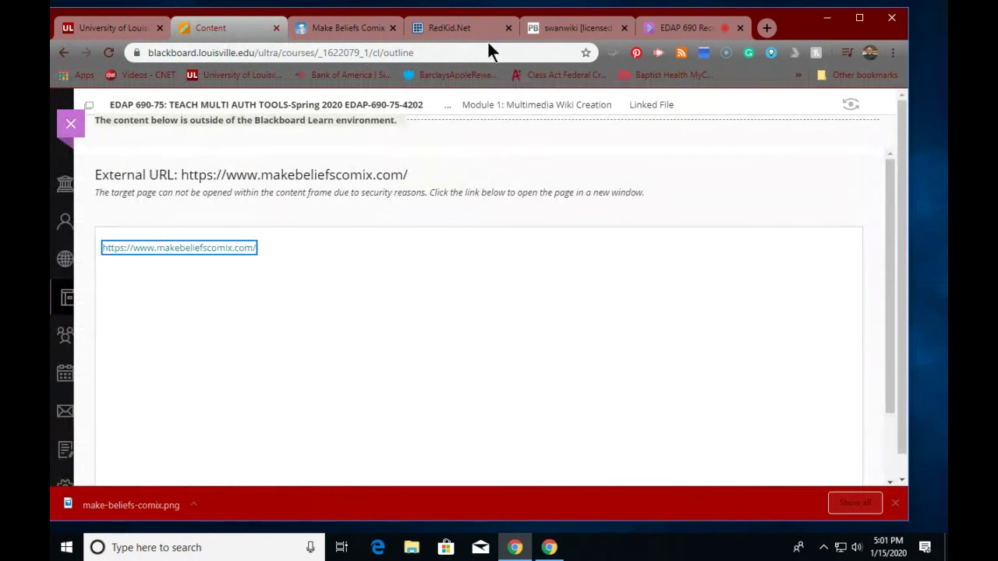
{"action": "left_click", "coordinate": [557, 28]}
{"action": "scroll", "coordinate": [527, 288], "scroll_direction": "down", "scroll_amount": 3}
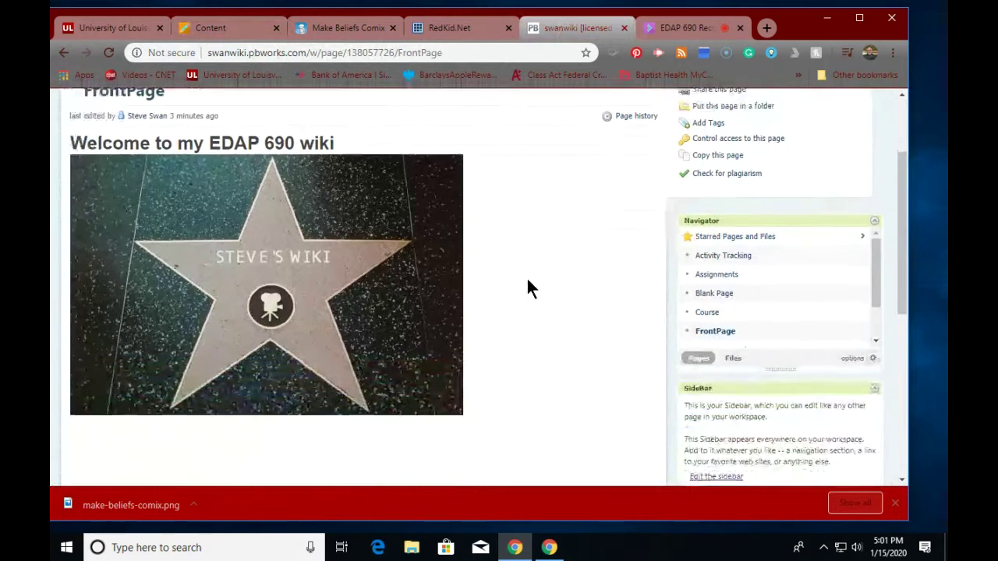
{"action": "scroll", "coordinate": [698, 282], "scroll_direction": "up", "scroll_amount": 3}
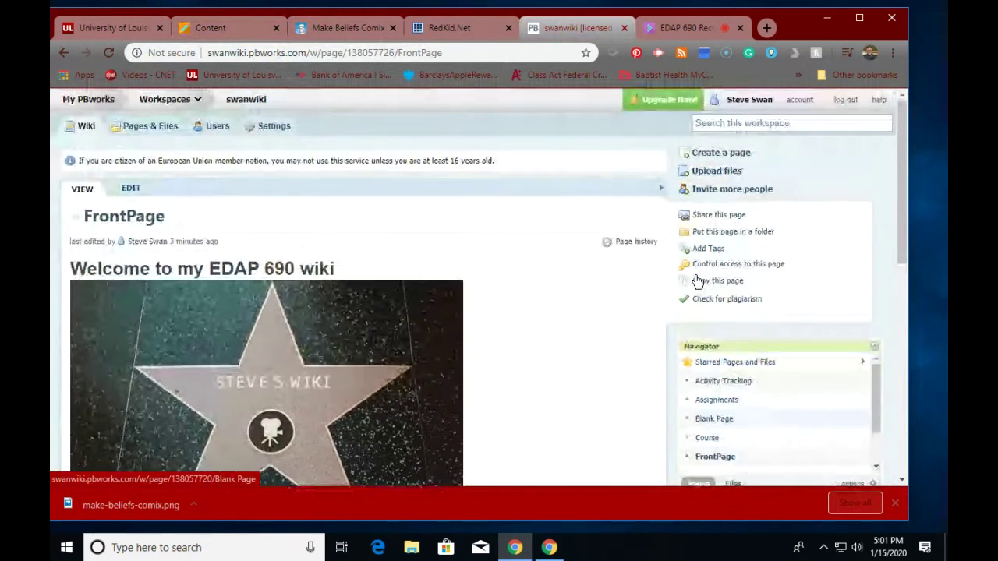
{"action": "left_click", "coordinate": [132, 187]}
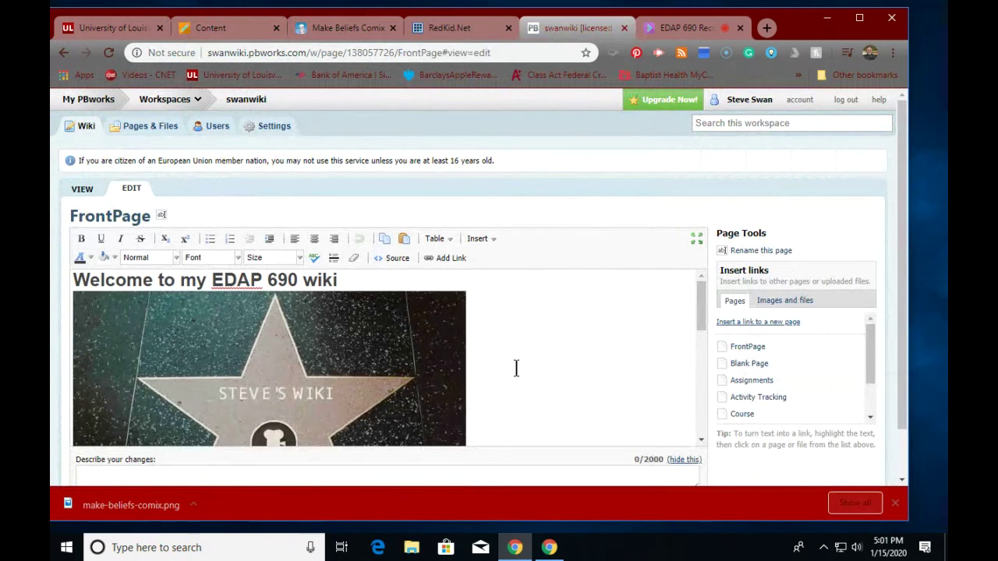
{"action": "key", "text": "BackSpace"}
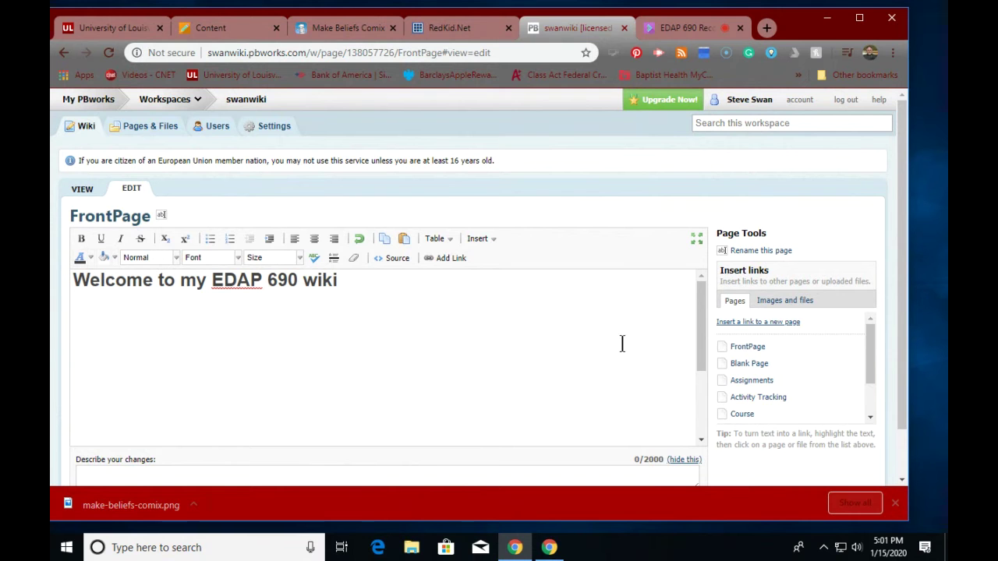
Step: Upload make-beliefs-comix.png from Downloads to the wiki and insert it below the "Welcome to my EDAP 690 wiki" heading
{"action": "left_click", "coordinate": [785, 304]}
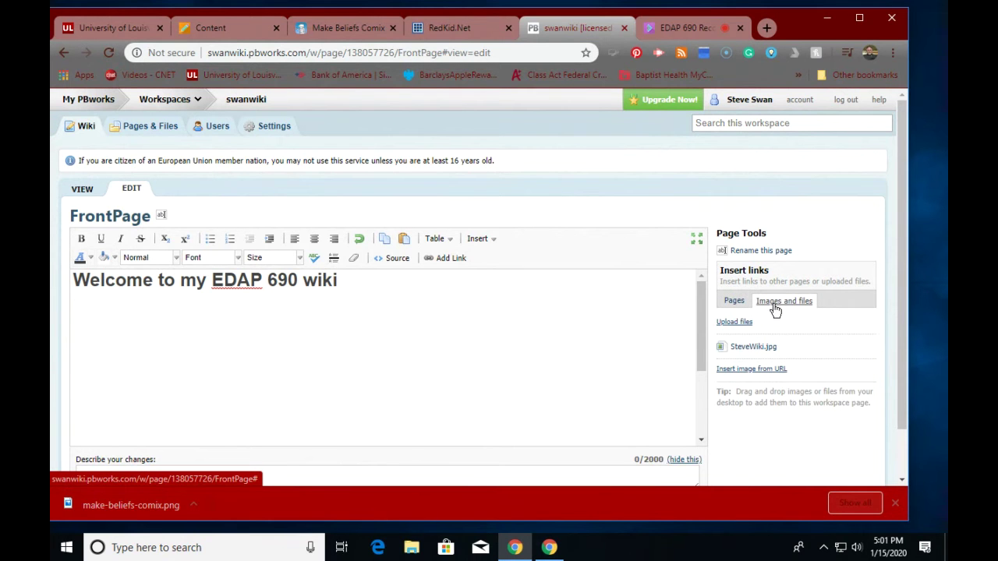
{"action": "left_click", "coordinate": [736, 322]}
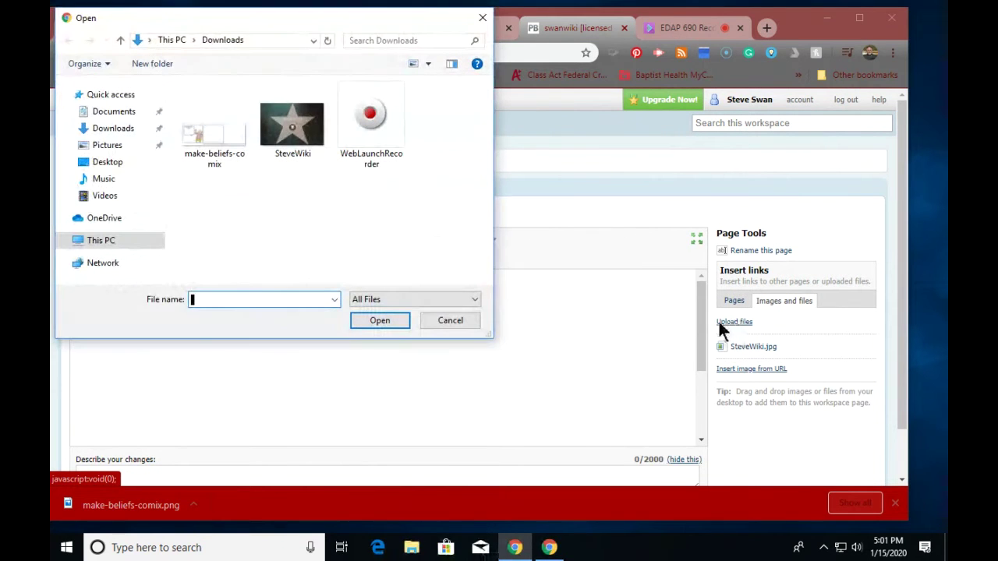
{"action": "left_click", "coordinate": [212, 129]}
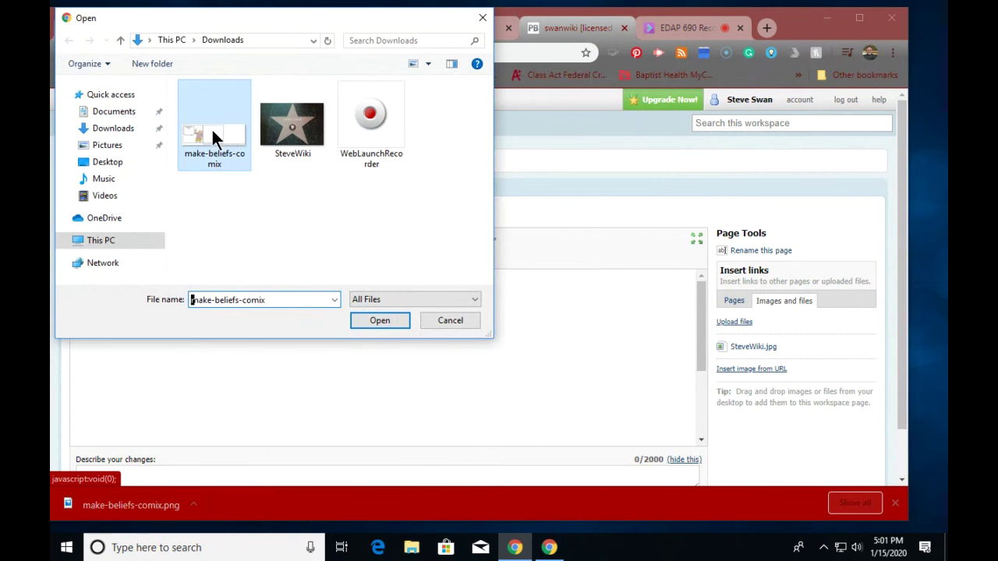
{"action": "left_click", "coordinate": [375, 322]}
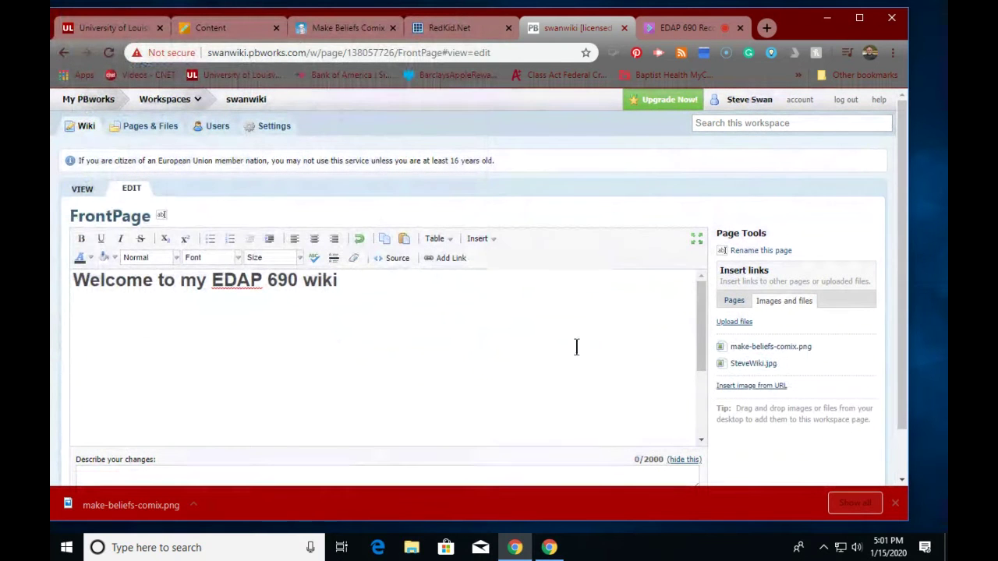
{"action": "left_click", "coordinate": [762, 348]}
{"action": "left_click", "coordinate": [379, 338]}
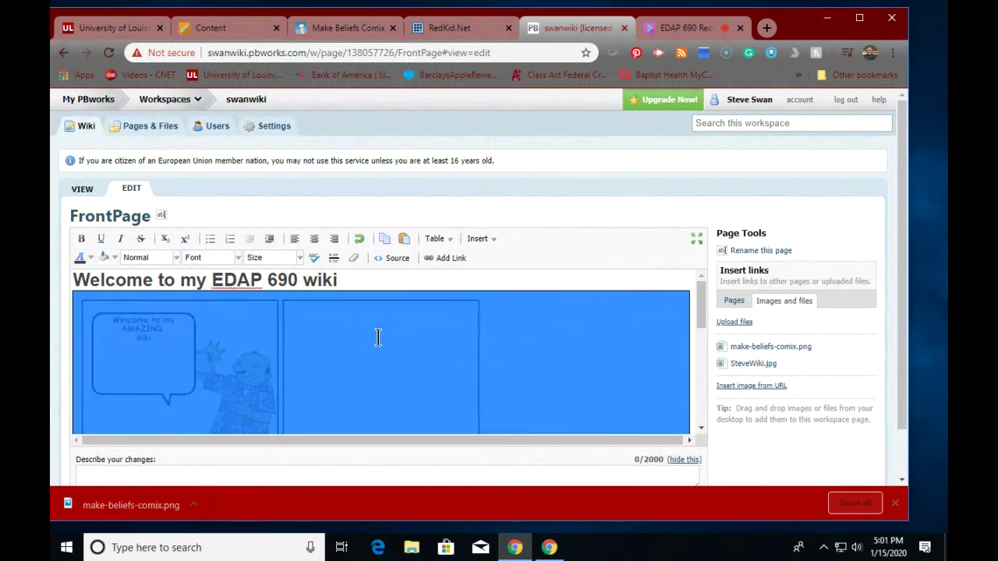
{"action": "left_click", "coordinate": [506, 278]}
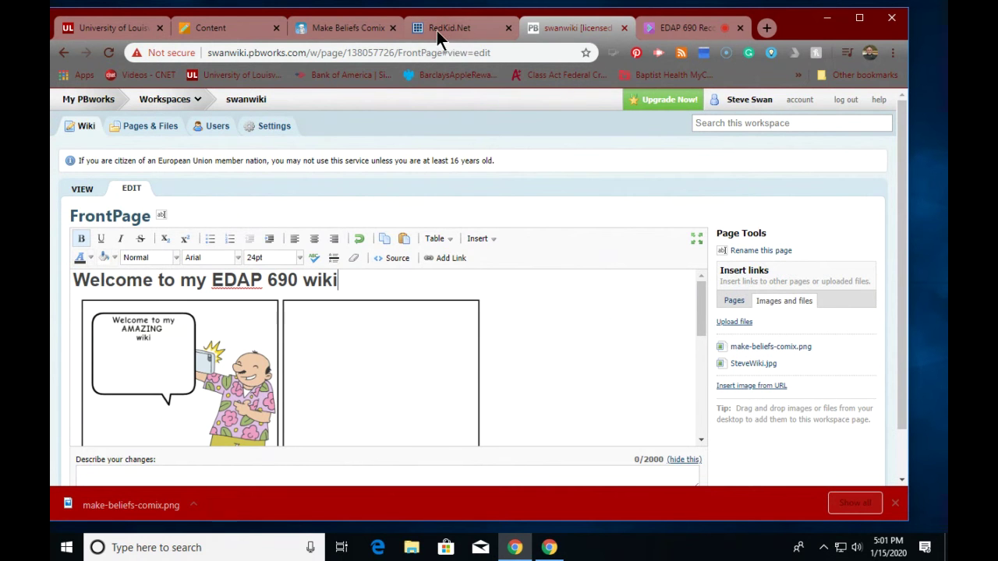
Step: Reopen the welcome comic in the MakeBeliefsComix editor and examine its panel count and layout
{"action": "left_click", "coordinate": [351, 30]}
{"action": "scroll", "coordinate": [340, 235], "scroll_direction": "down", "scroll_amount": 3}
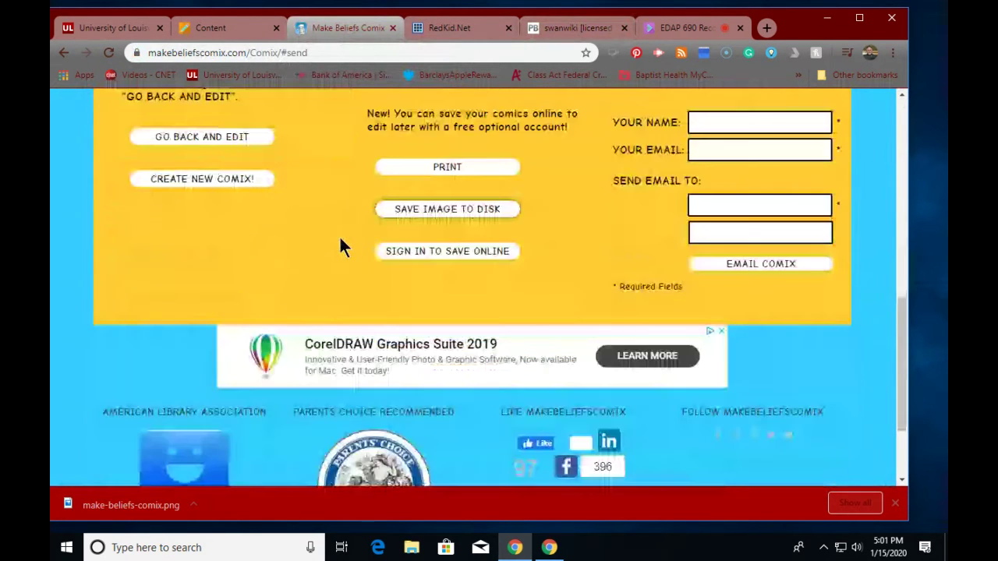
{"action": "scroll", "coordinate": [341, 243], "scroll_direction": "up", "scroll_amount": 10}
{"action": "scroll", "coordinate": [341, 244], "scroll_direction": "down", "scroll_amount": 3}
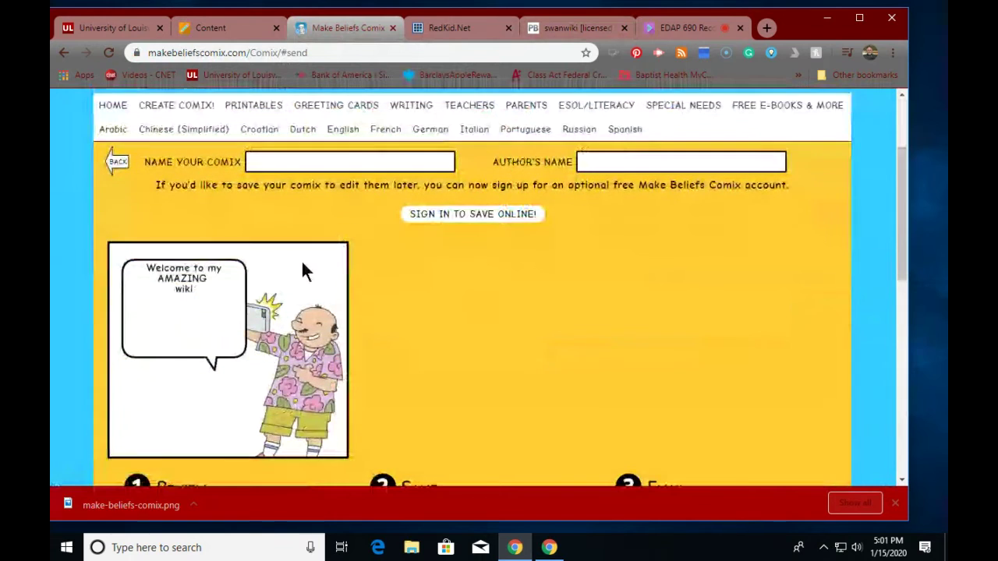
{"action": "left_click", "coordinate": [117, 163]}
{"action": "scroll", "coordinate": [244, 273], "scroll_direction": "down", "scroll_amount": 1}
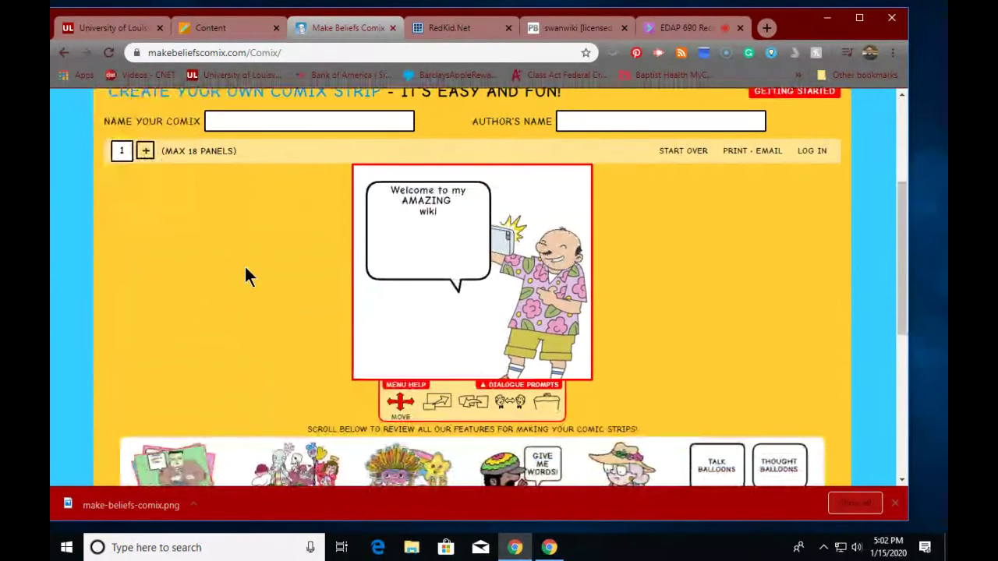
{"action": "left_click", "coordinate": [462, 269]}
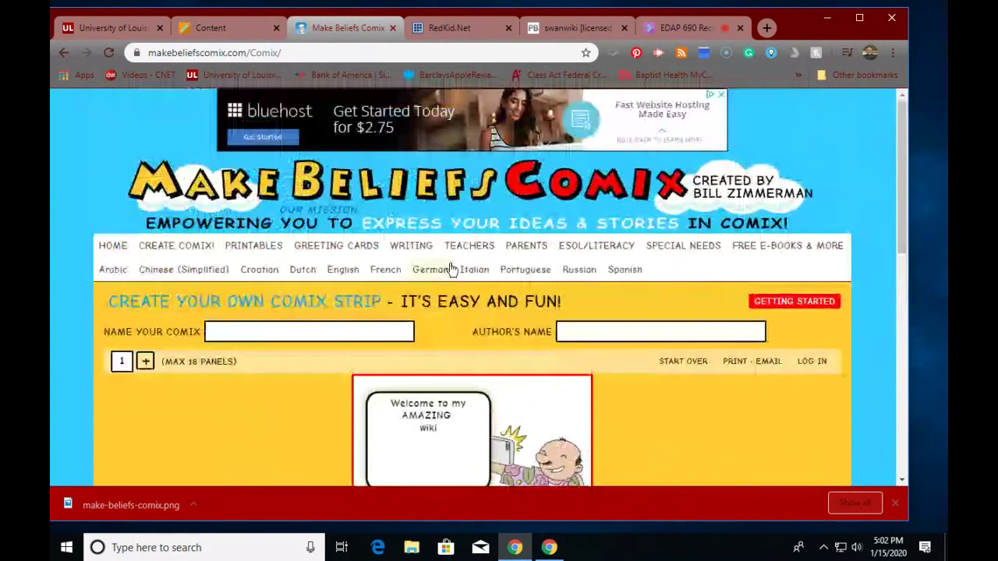
{"action": "scroll", "coordinate": [448, 269], "scroll_direction": "down", "scroll_amount": 10}
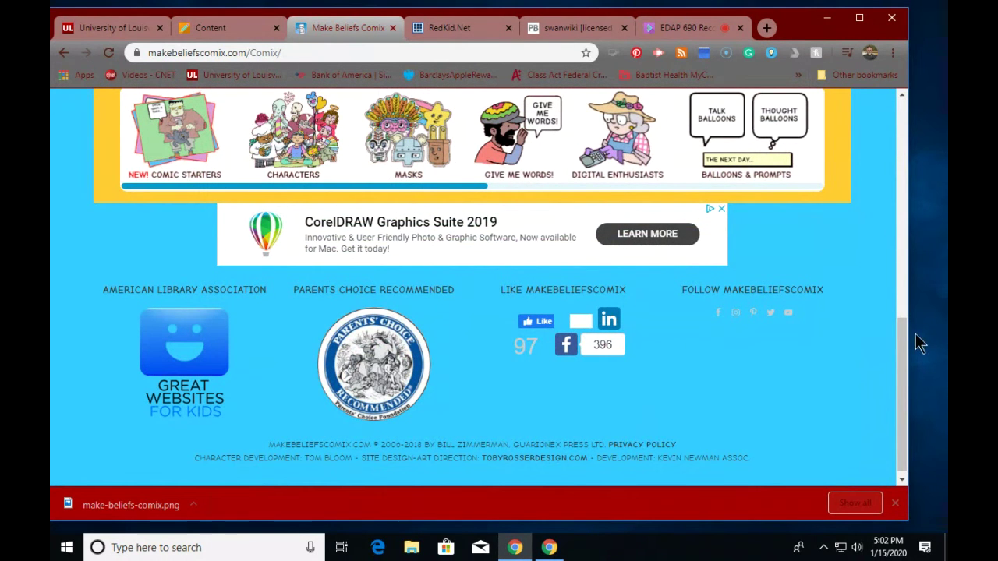
{"action": "left_click_drag", "start_coordinate": [903, 334], "coordinate": [882, 218]}
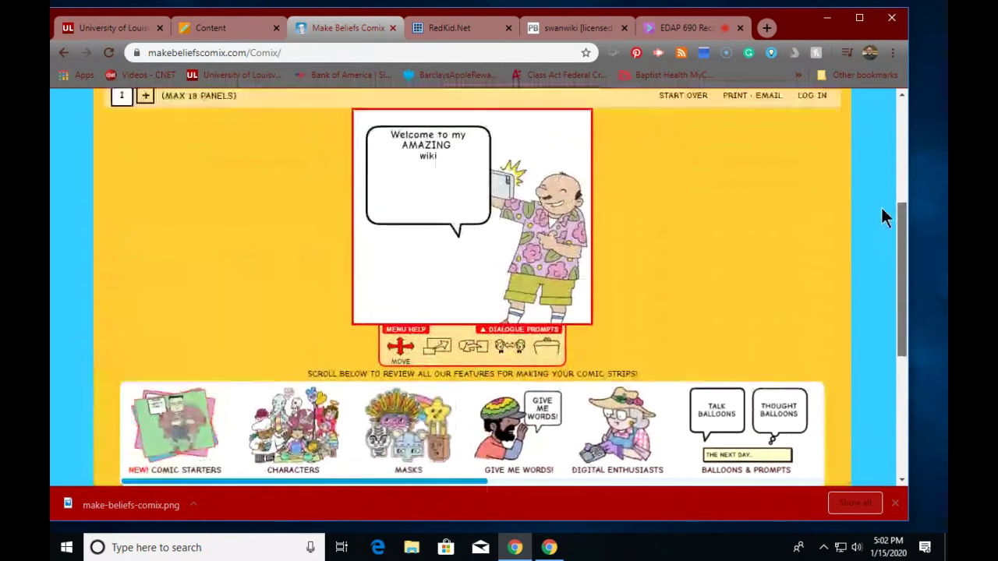
{"action": "scroll", "coordinate": [881, 203], "scroll_direction": "up", "scroll_amount": 2}
{"action": "scroll", "coordinate": [880, 180], "scroll_direction": "down", "scroll_amount": 1}
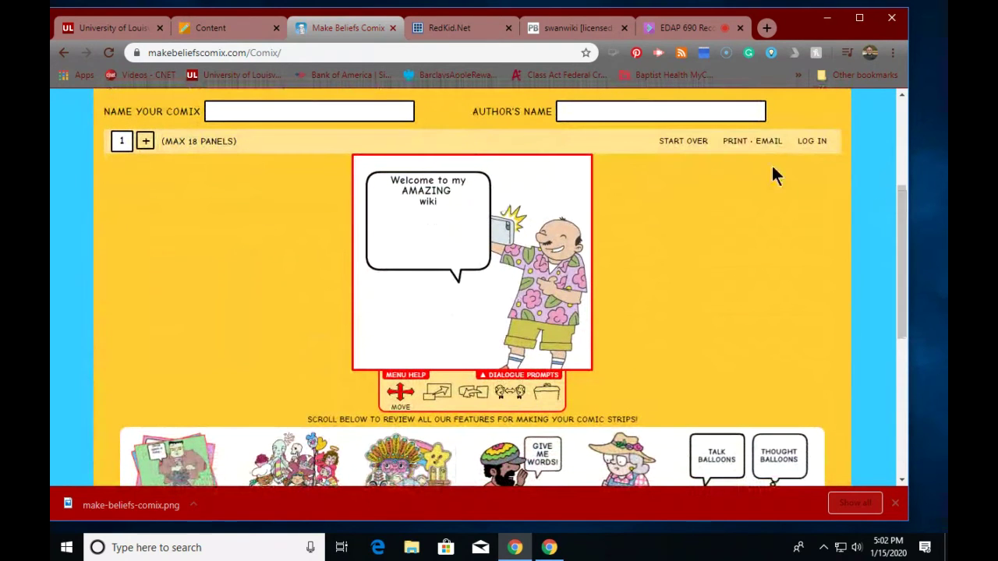
{"action": "left_click", "coordinate": [741, 143]}
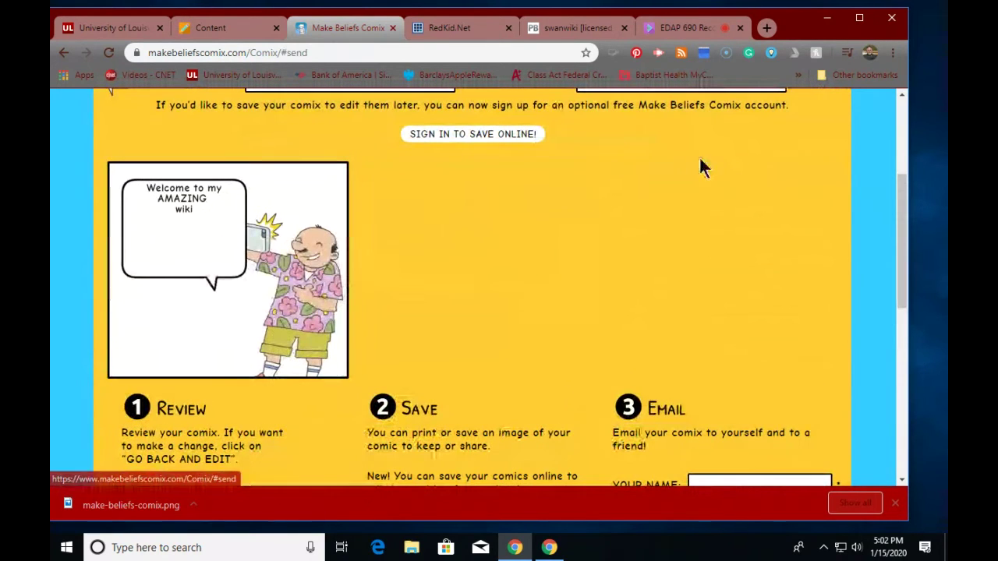
{"action": "scroll", "coordinate": [413, 431], "scroll_direction": "down", "scroll_amount": 2}
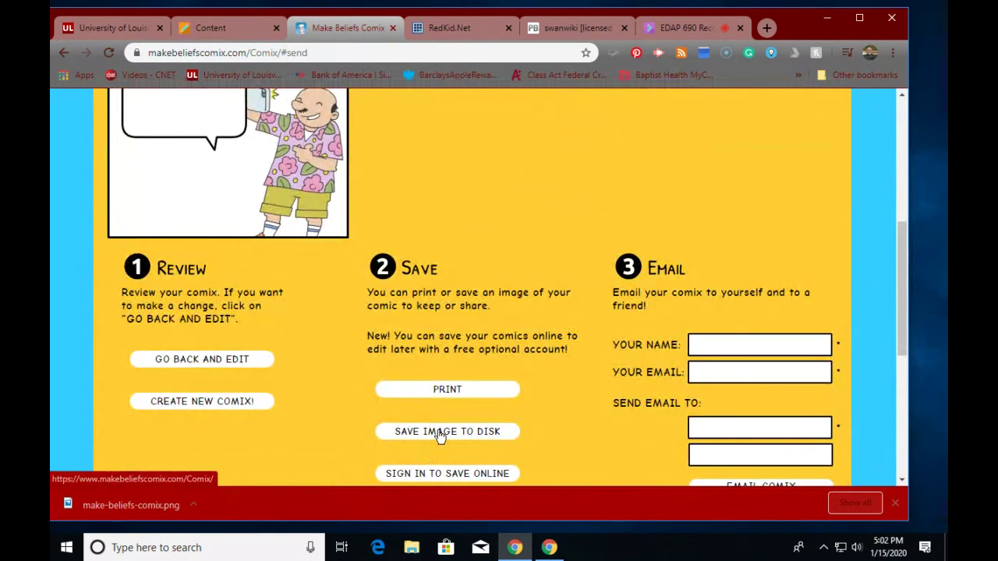
{"action": "left_click", "coordinate": [437, 431]}
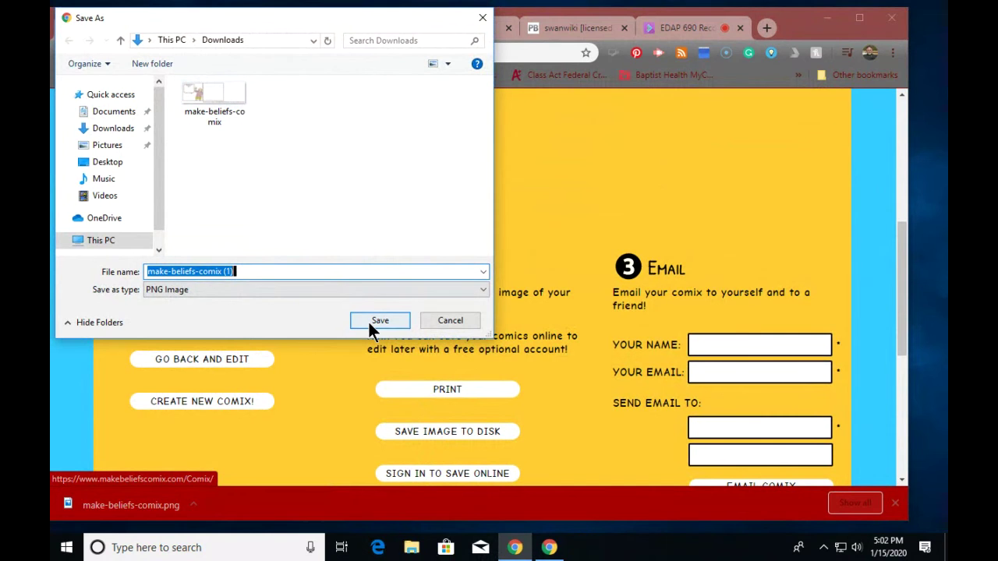
{"action": "left_click", "coordinate": [452, 323]}
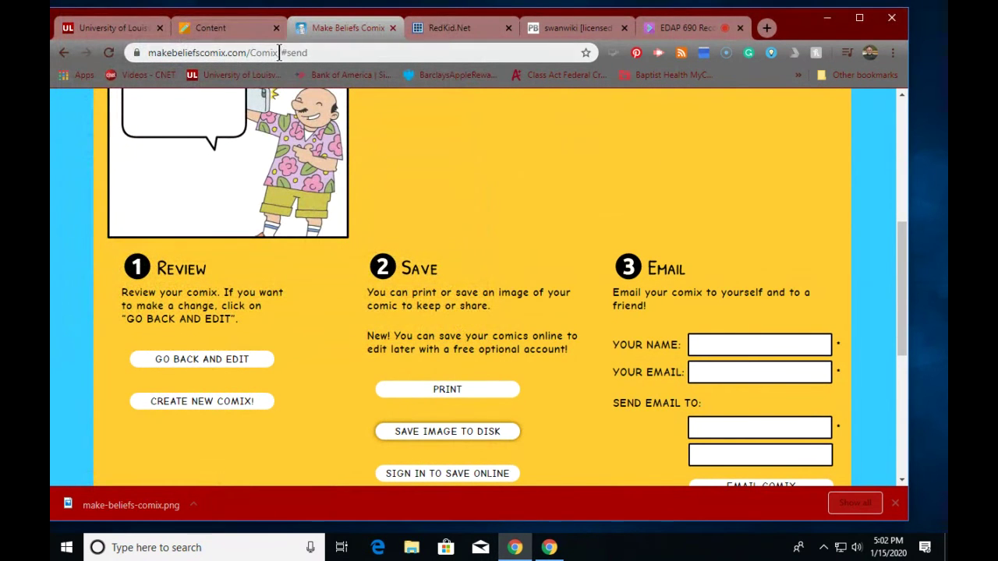
Step: Check the comic on the wiki FrontPage, and go back to Module 1: Multimedia Wiki Creation in the Blackboard course
{"action": "left_click", "coordinate": [583, 28]}
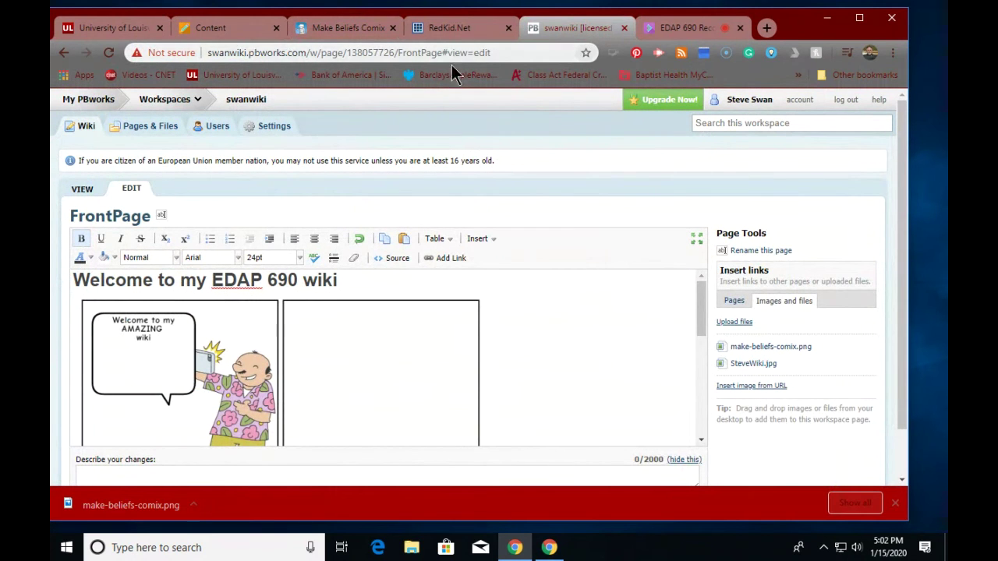
{"action": "left_click", "coordinate": [204, 28]}
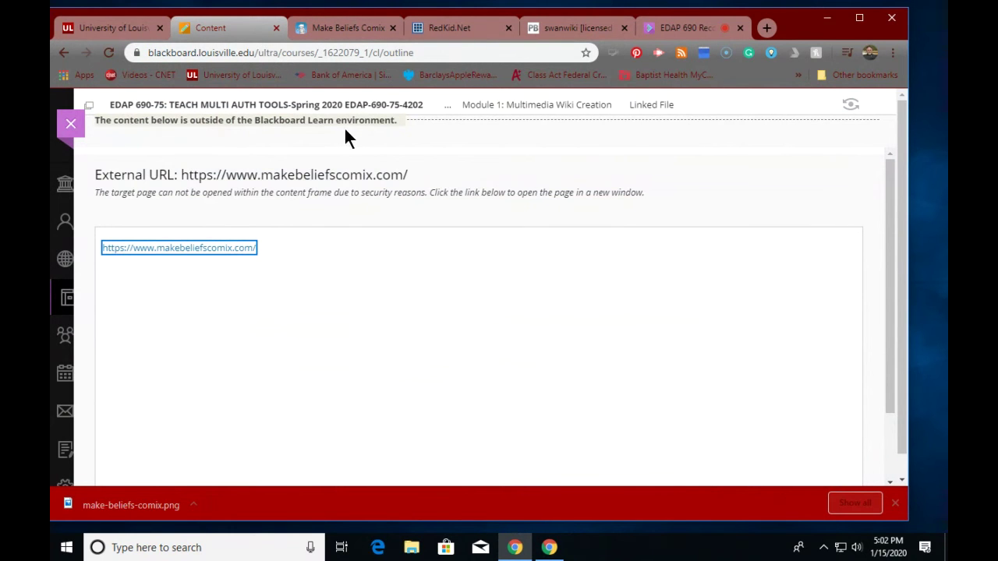
{"action": "left_click", "coordinate": [493, 111]}
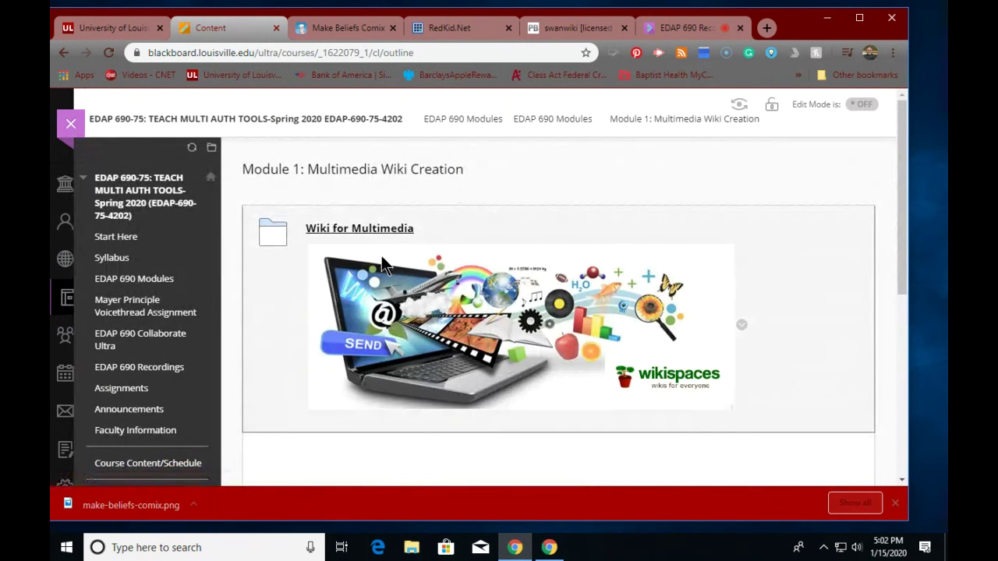
{"action": "scroll", "coordinate": [381, 261], "scroll_direction": "down", "scroll_amount": 2}
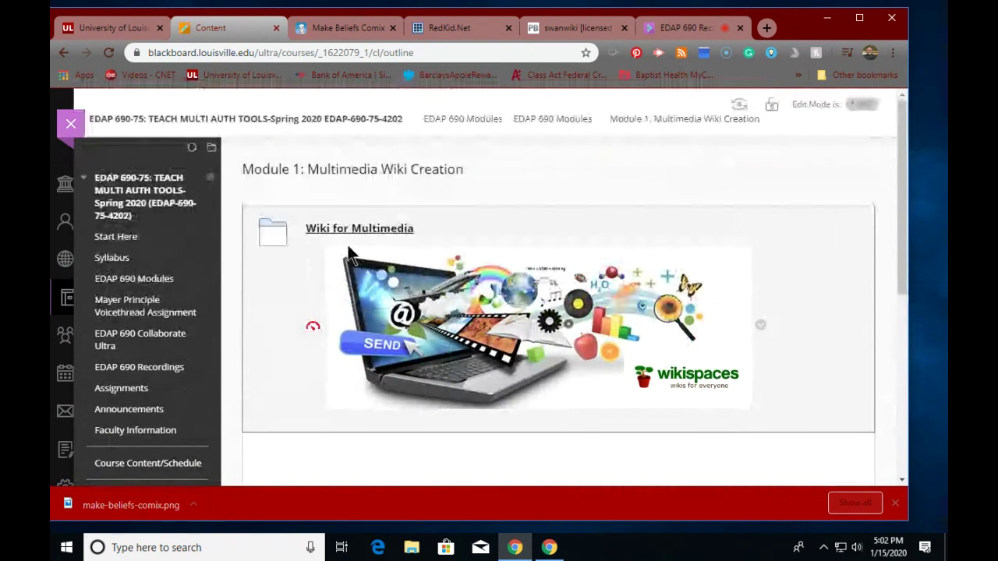
{"action": "left_click", "coordinate": [573, 121]}
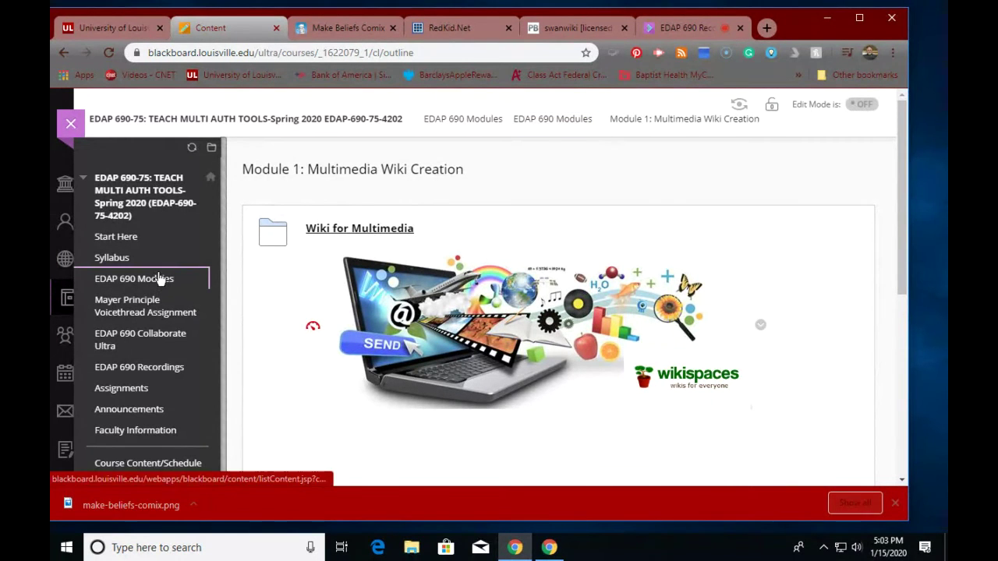
Step: Open the Peanutize Me site in a new tab from the Module 1 creation tool links under EDAP 690 Modules
{"action": "left_click", "coordinate": [158, 278]}
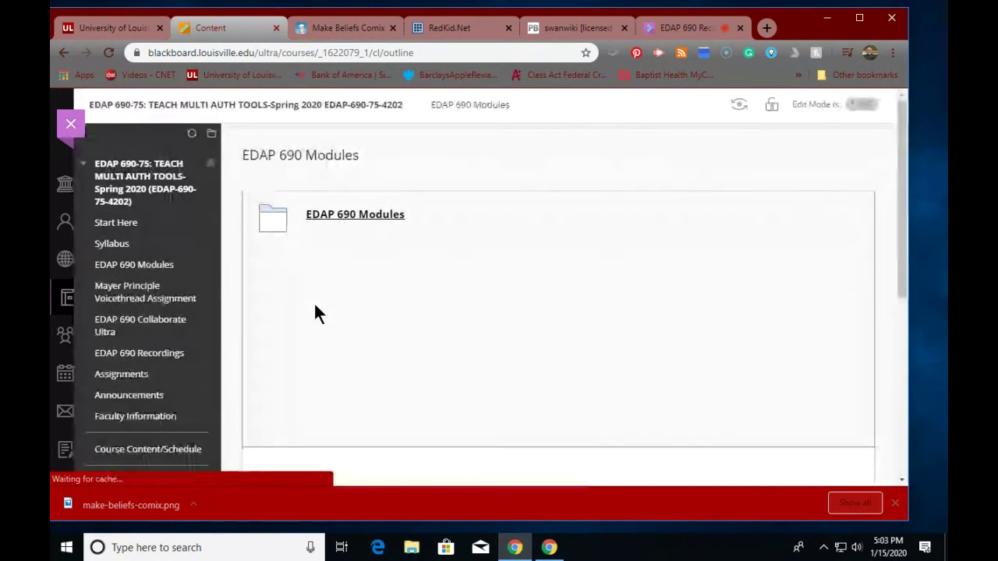
{"action": "left_click", "coordinate": [356, 216]}
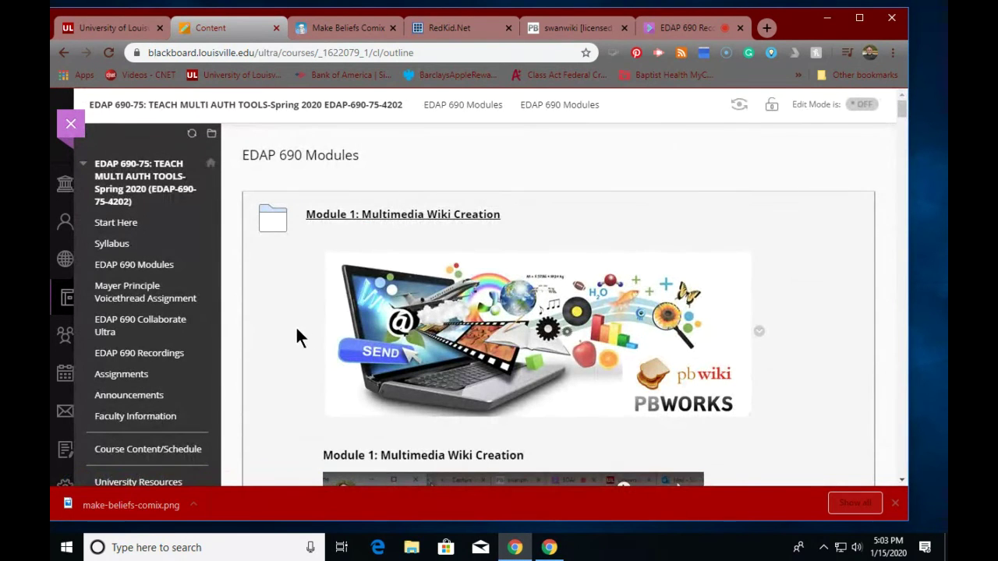
{"action": "scroll", "coordinate": [293, 335], "scroll_direction": "down", "scroll_amount": 2}
{"action": "scroll", "coordinate": [290, 337], "scroll_direction": "down", "scroll_amount": 8}
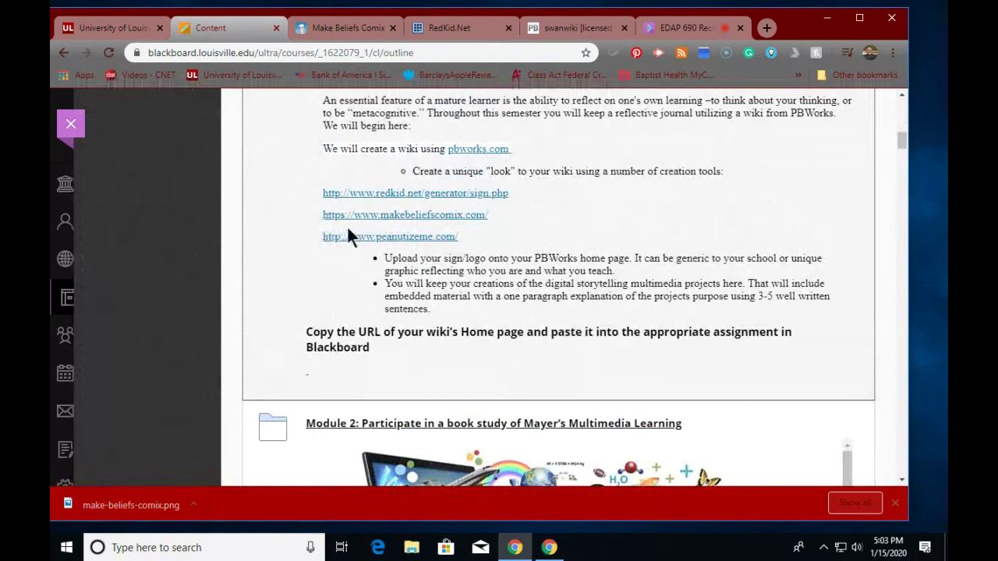
{"action": "left_click", "coordinate": [387, 238]}
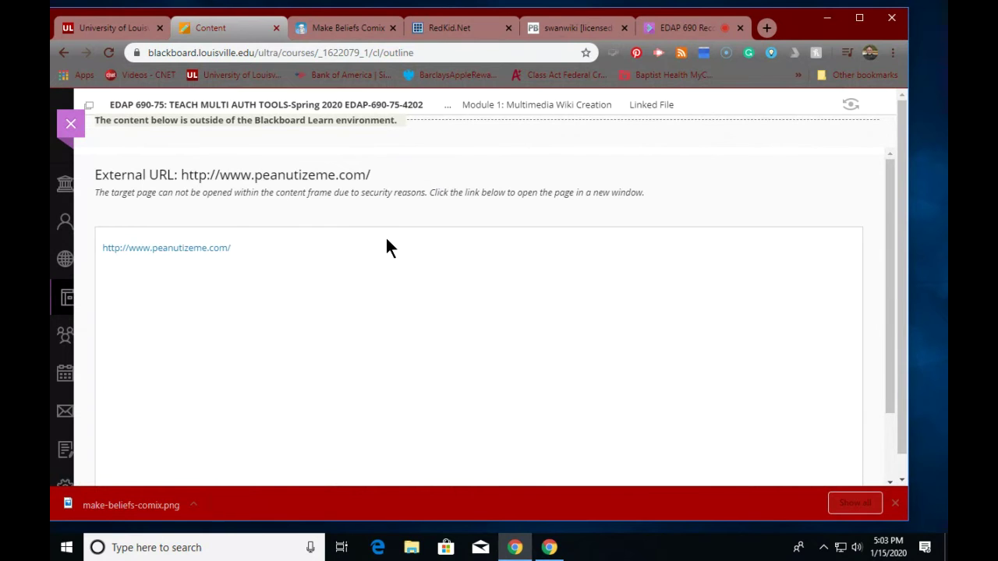
{"action": "left_click", "coordinate": [204, 249]}
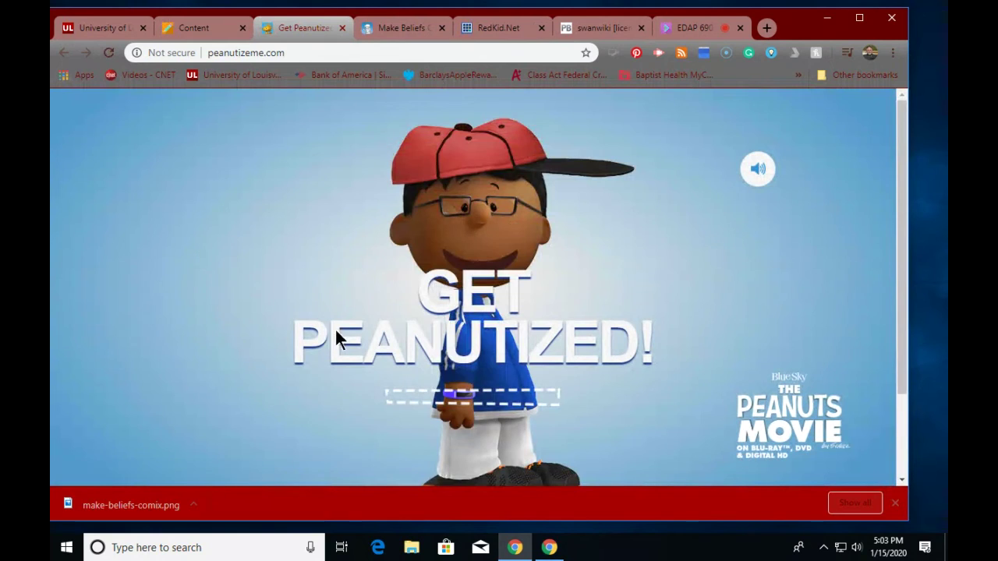
{"action": "scroll", "coordinate": [303, 317], "scroll_direction": "down", "scroll_amount": 1}
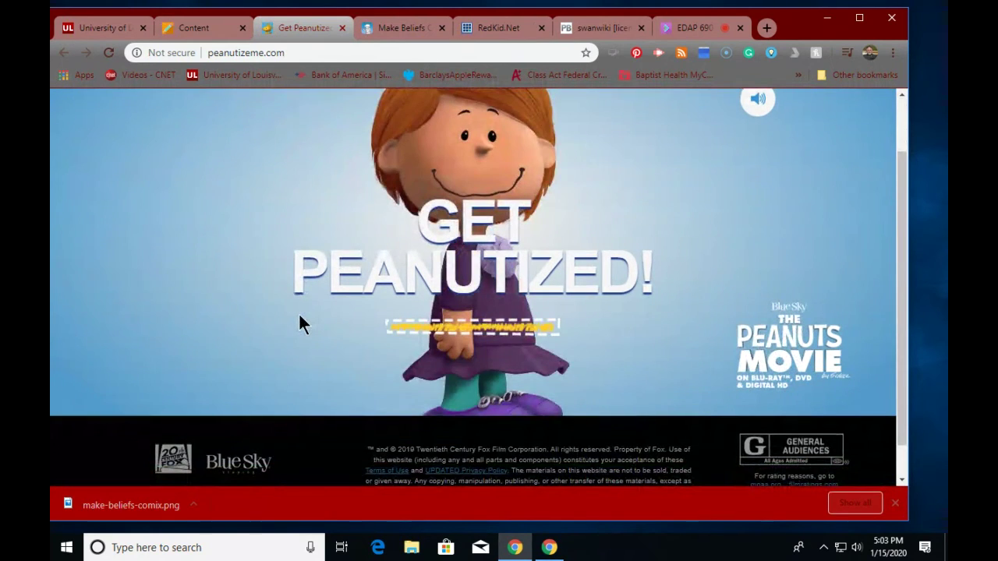
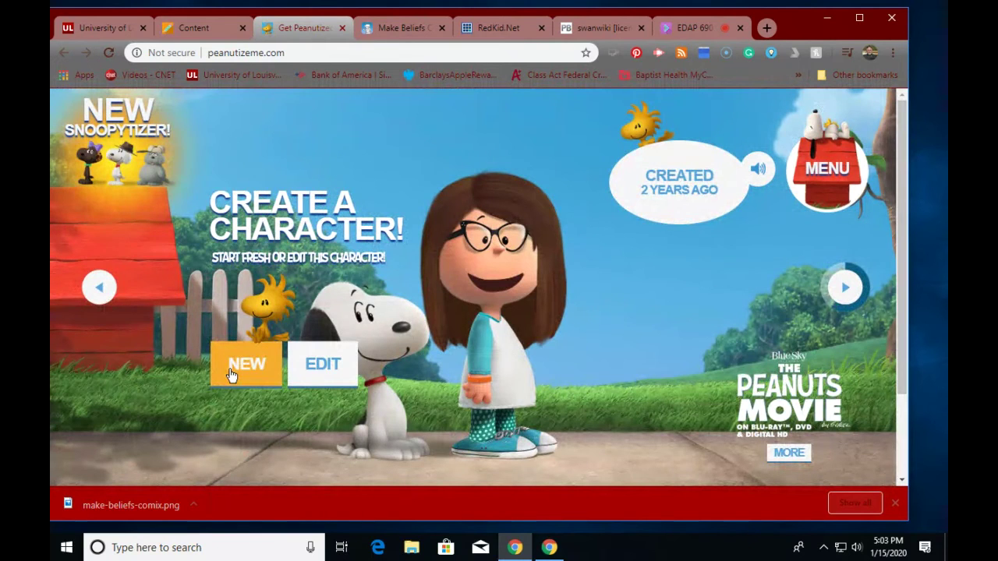
Step: Start a new character with the Snoopytize option and choose one of the slim body types
{"action": "left_click", "coordinate": [230, 375]}
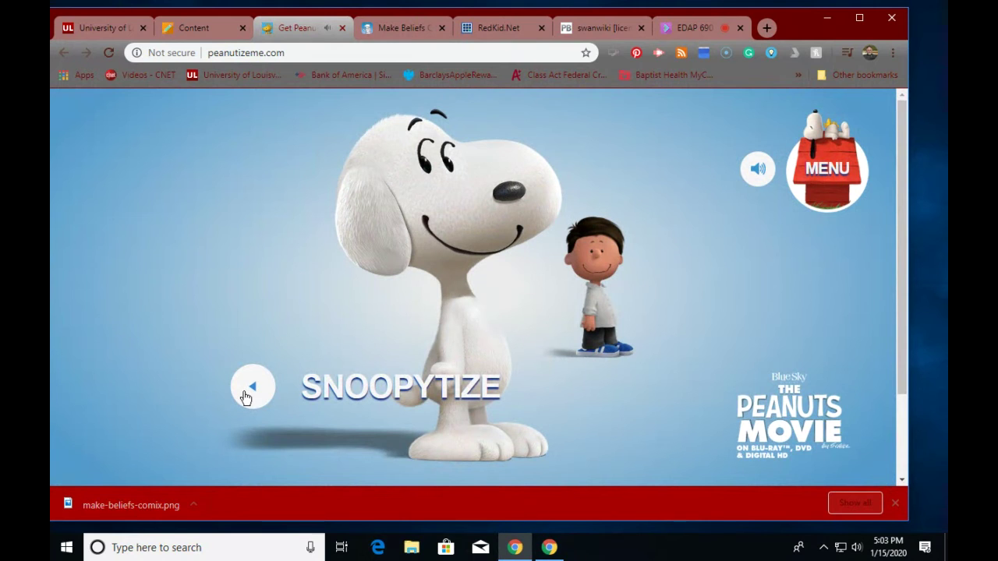
{"action": "left_click", "coordinate": [245, 394]}
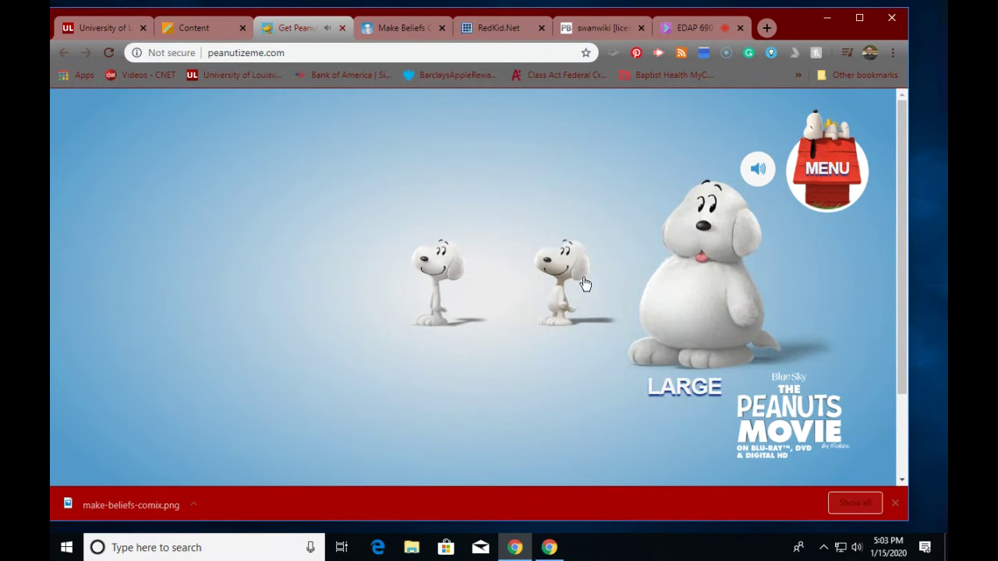
{"action": "left_click", "coordinate": [489, 315]}
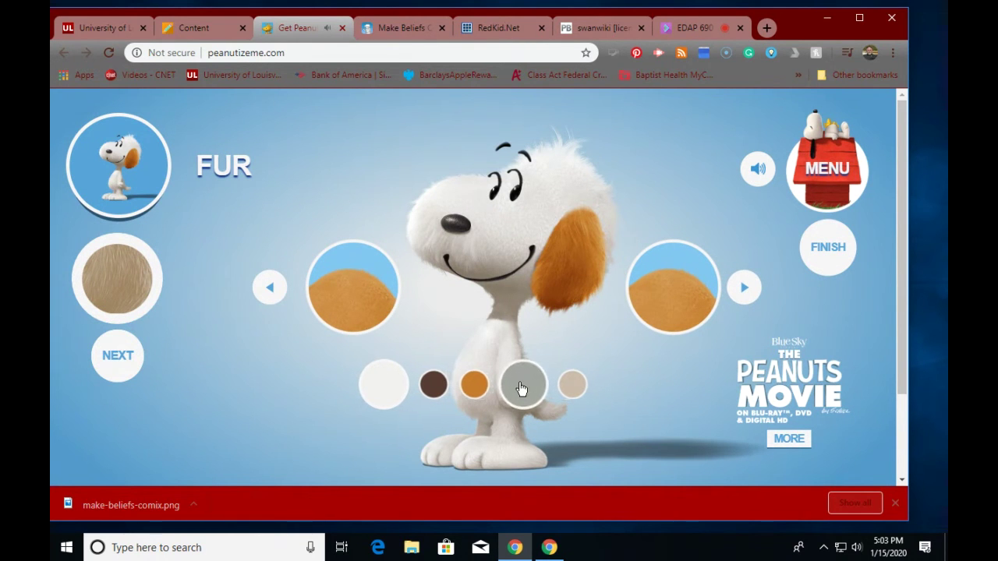
Step: Keep the white fur and orange ears, and give the dog wide-open round eyes without lashes
{"action": "left_click", "coordinate": [114, 371]}
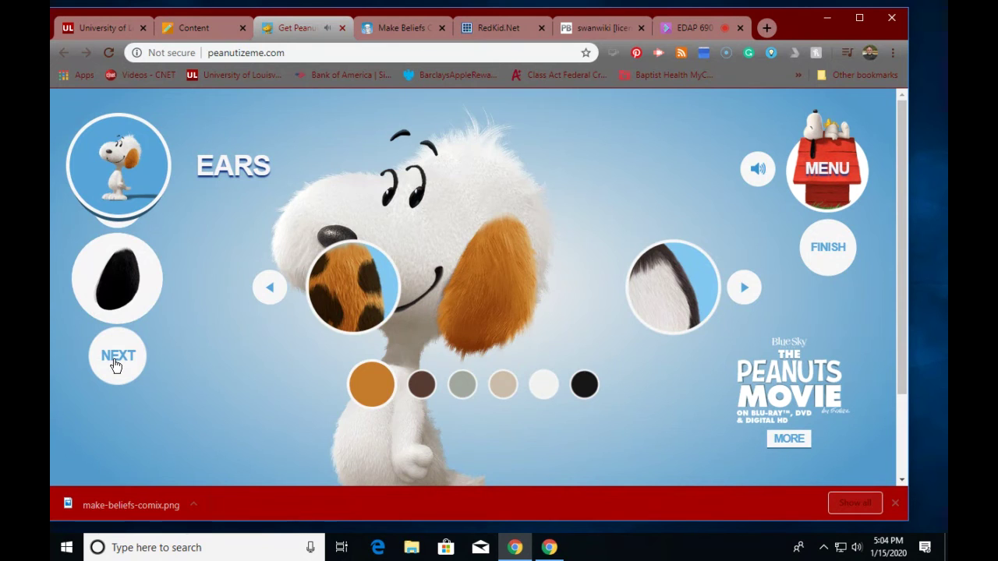
{"action": "left_click", "coordinate": [115, 365]}
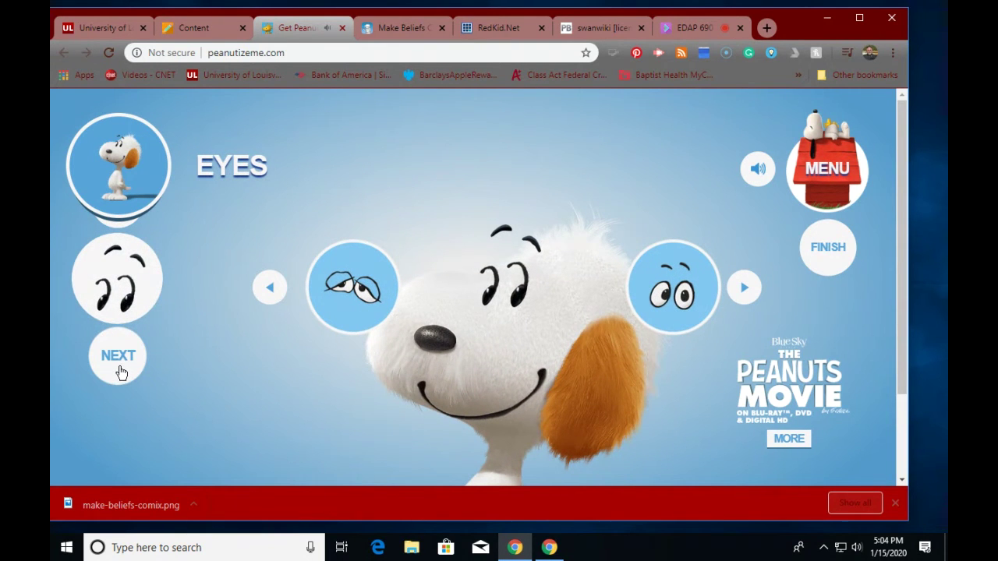
{"action": "left_click", "coordinate": [636, 324]}
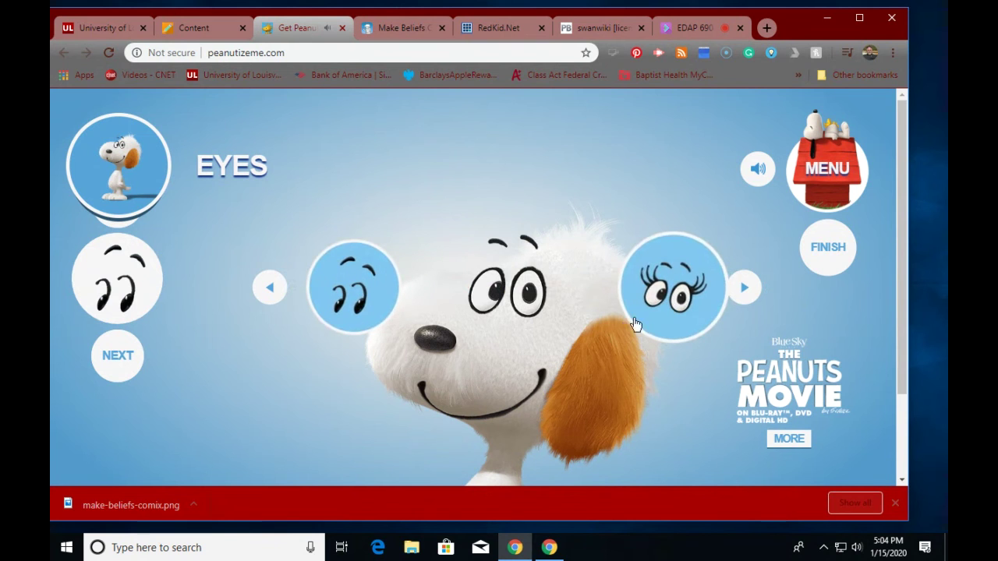
{"action": "left_click", "coordinate": [108, 358]}
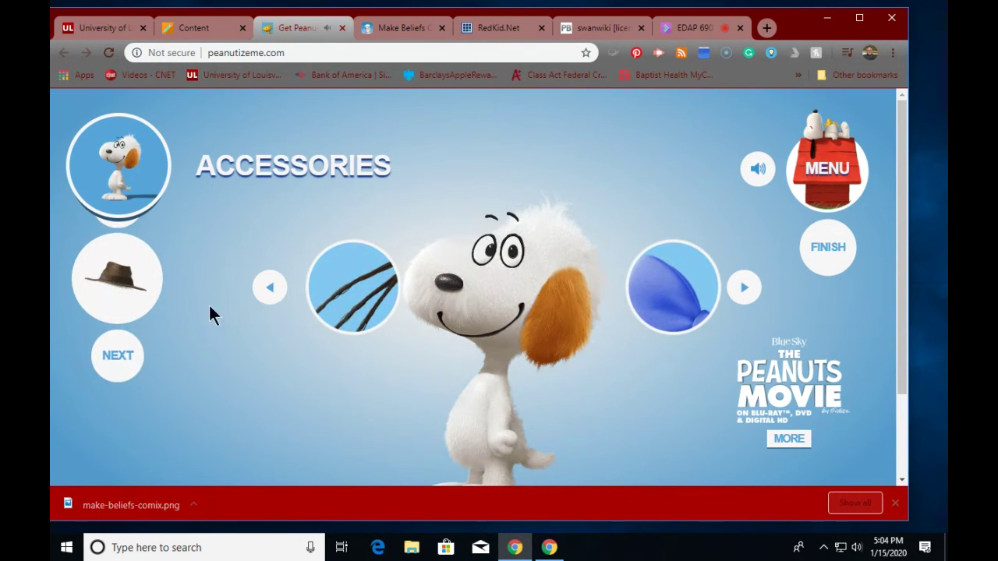
Step: Browse the accessories and put the brown fur-flapped winter hat on the dog
{"action": "left_click", "coordinate": [269, 288]}
{"action": "left_click", "coordinate": [269, 290]}
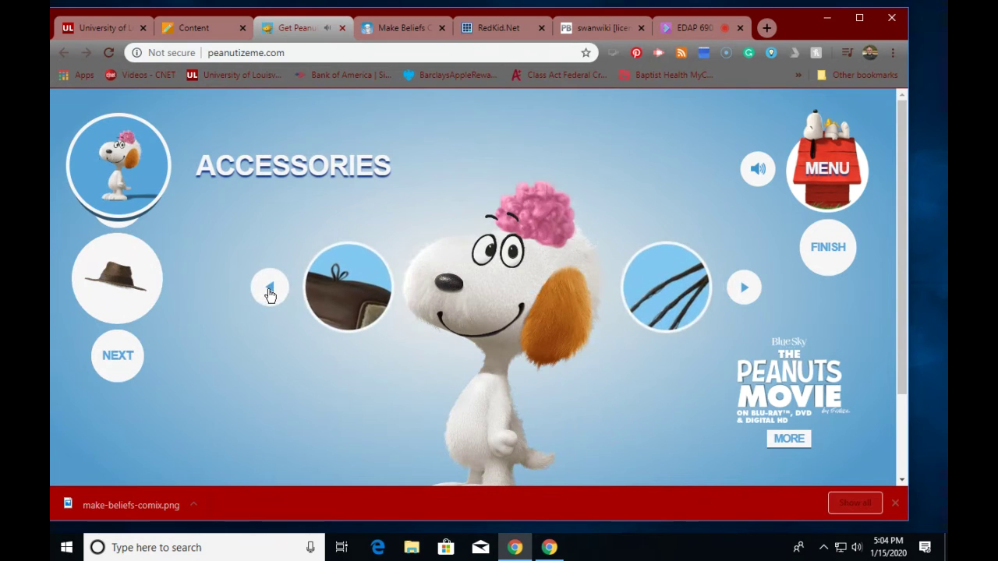
{"action": "left_click", "coordinate": [269, 290]}
{"action": "left_click", "coordinate": [269, 290]}
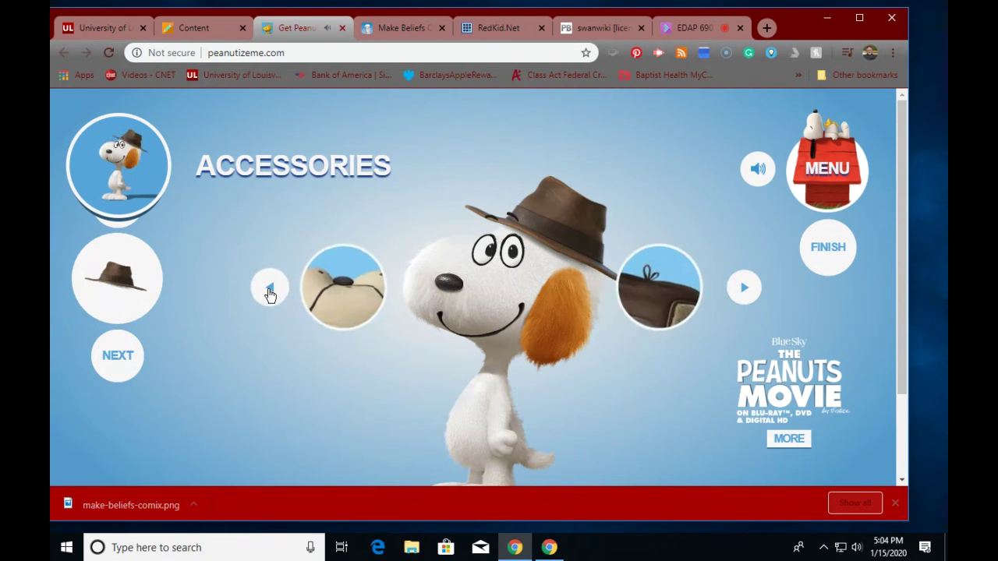
{"action": "left_click", "coordinate": [754, 287]}
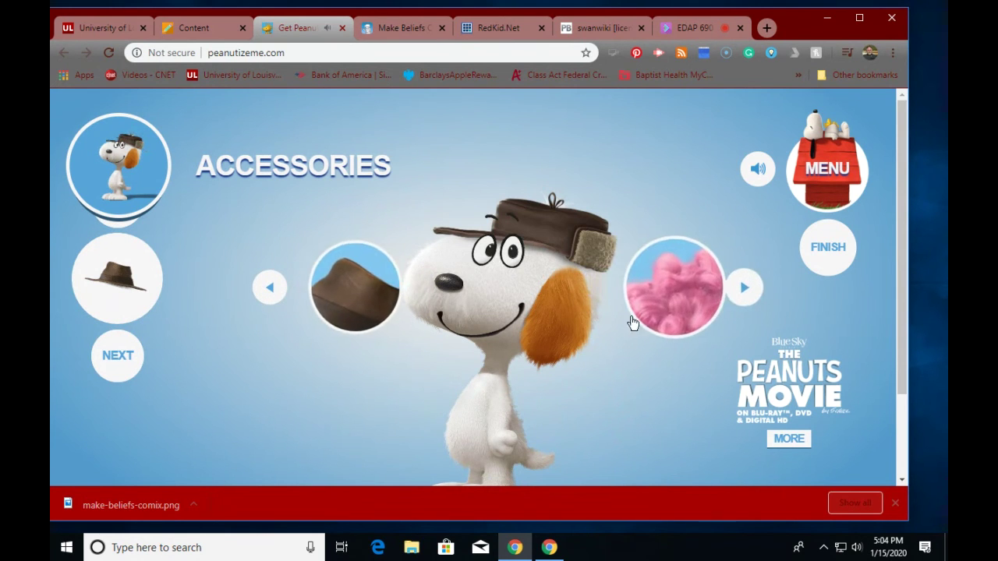
{"action": "left_click", "coordinate": [119, 357]}
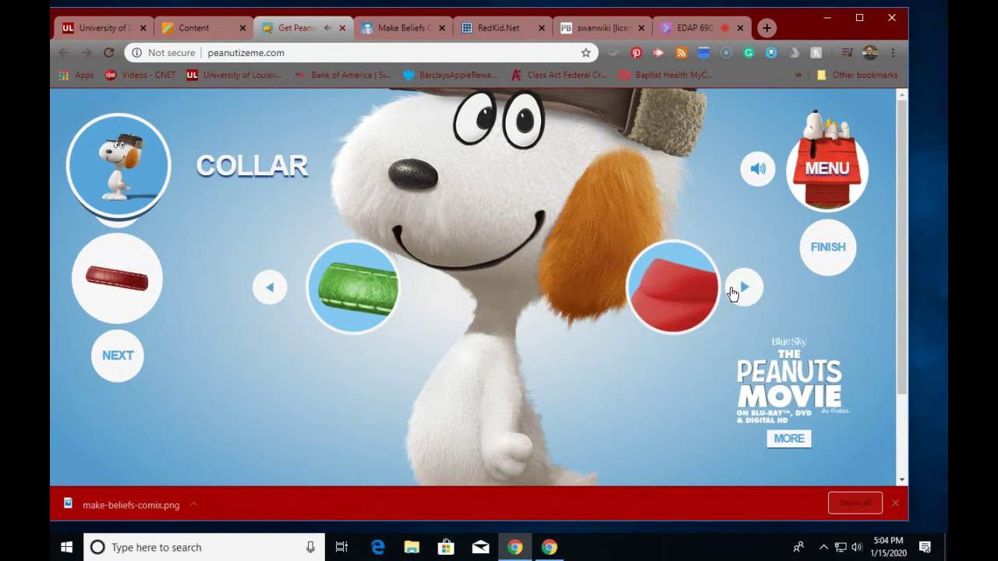
Step: Compare the collar styles and choose the red bandana for the dog
{"action": "left_click", "coordinate": [708, 290]}
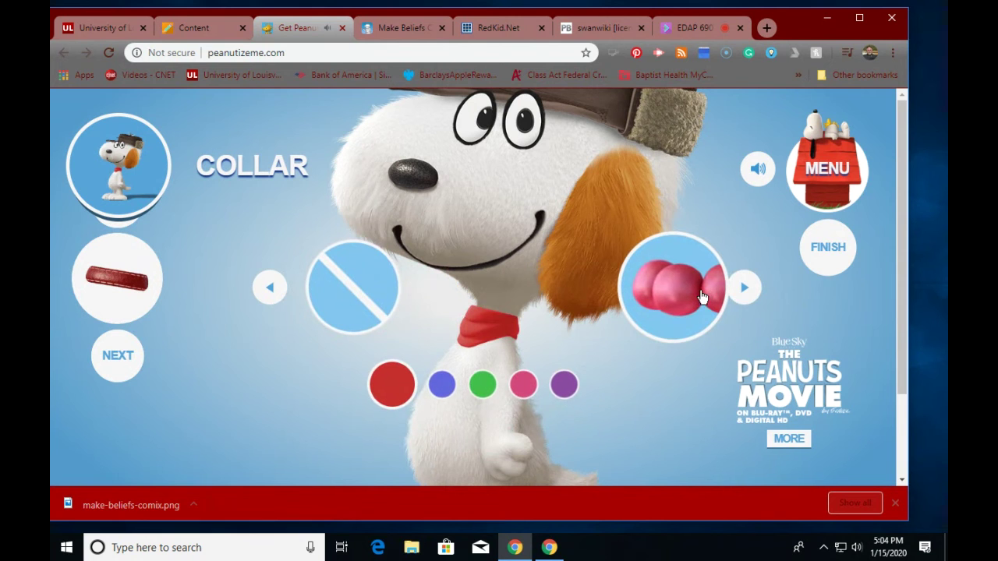
{"action": "left_click", "coordinate": [744, 289]}
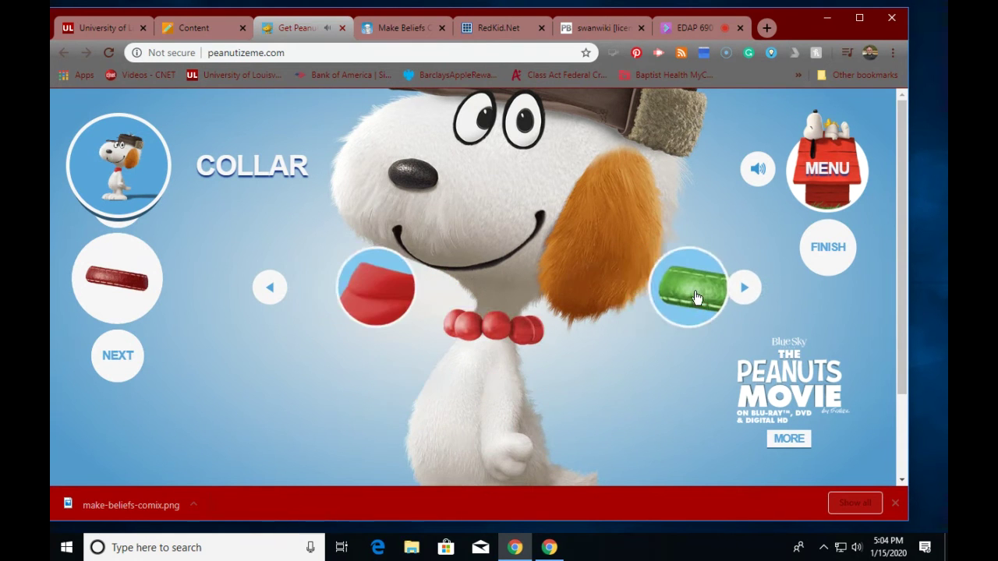
{"action": "left_click", "coordinate": [707, 296]}
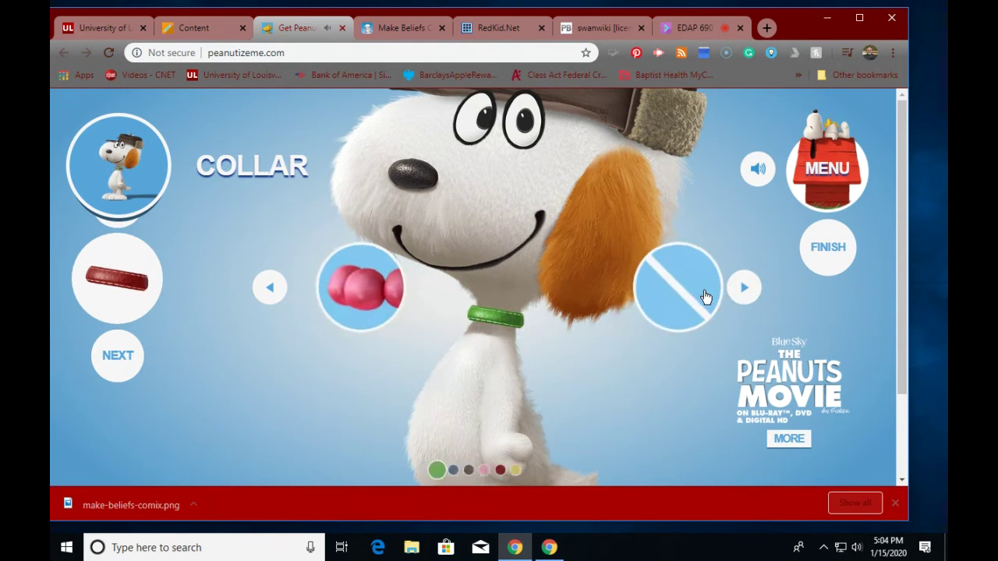
{"action": "left_click", "coordinate": [690, 300]}
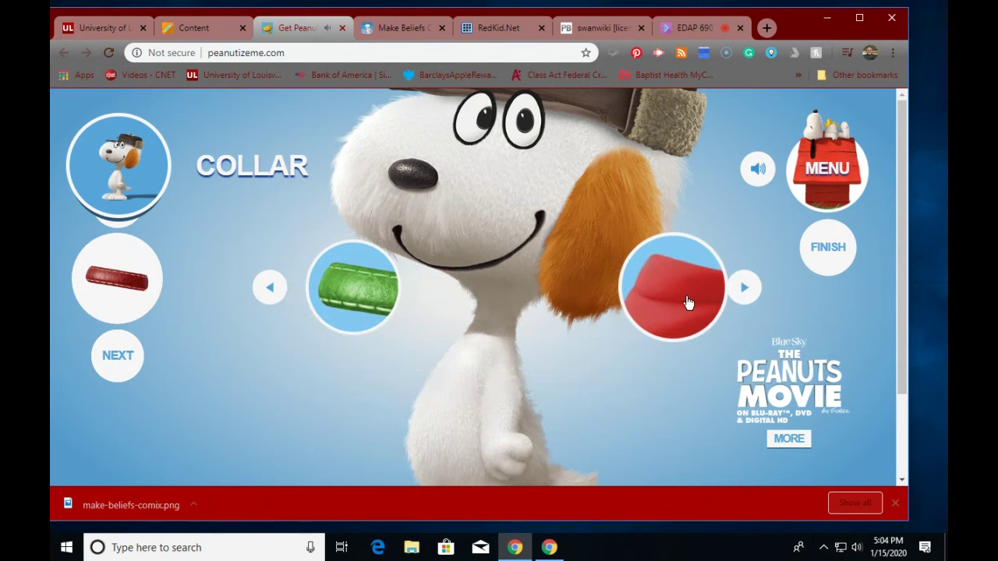
{"action": "left_click", "coordinate": [689, 303]}
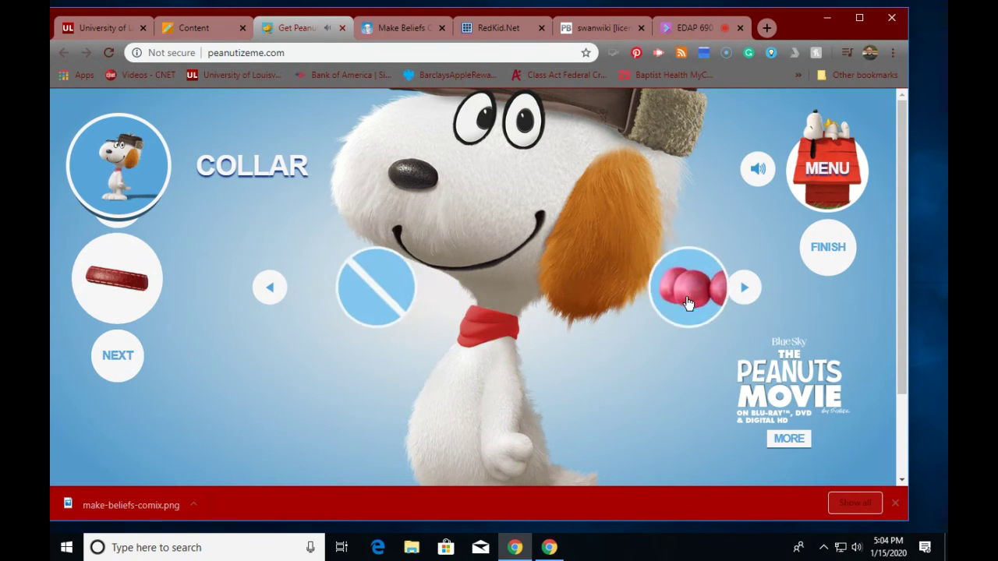
{"action": "left_click", "coordinate": [127, 375]}
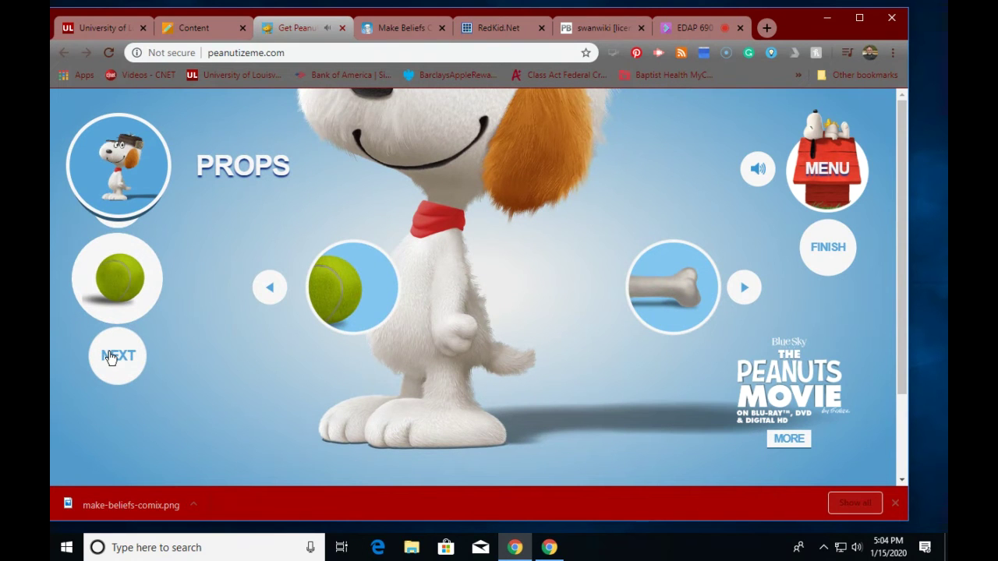
Step: Cycle through the props and place the red food bowl in front of the dog
{"action": "left_click", "coordinate": [744, 288]}
{"action": "left_click", "coordinate": [744, 288]}
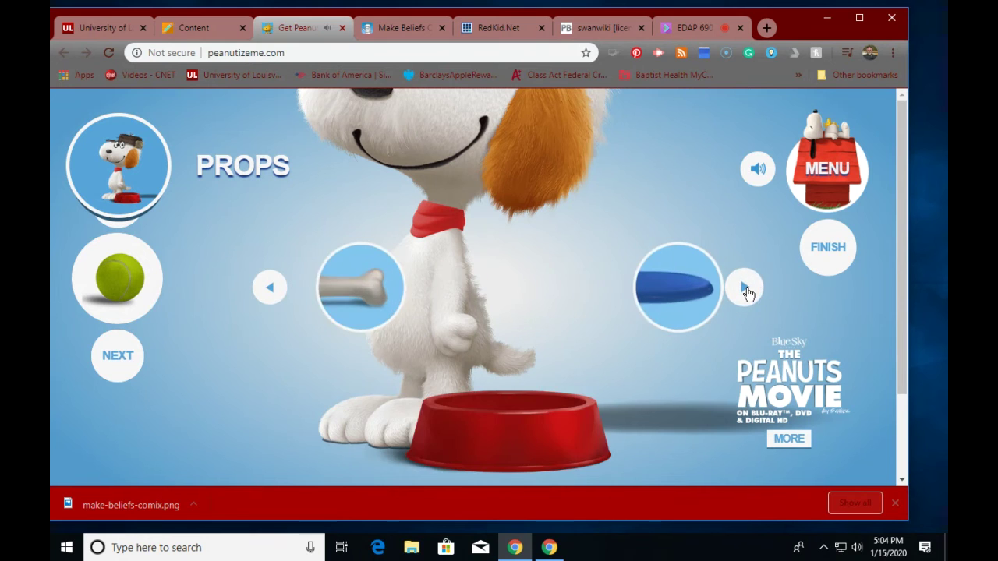
{"action": "left_click", "coordinate": [745, 287]}
{"action": "left_click", "coordinate": [745, 287]}
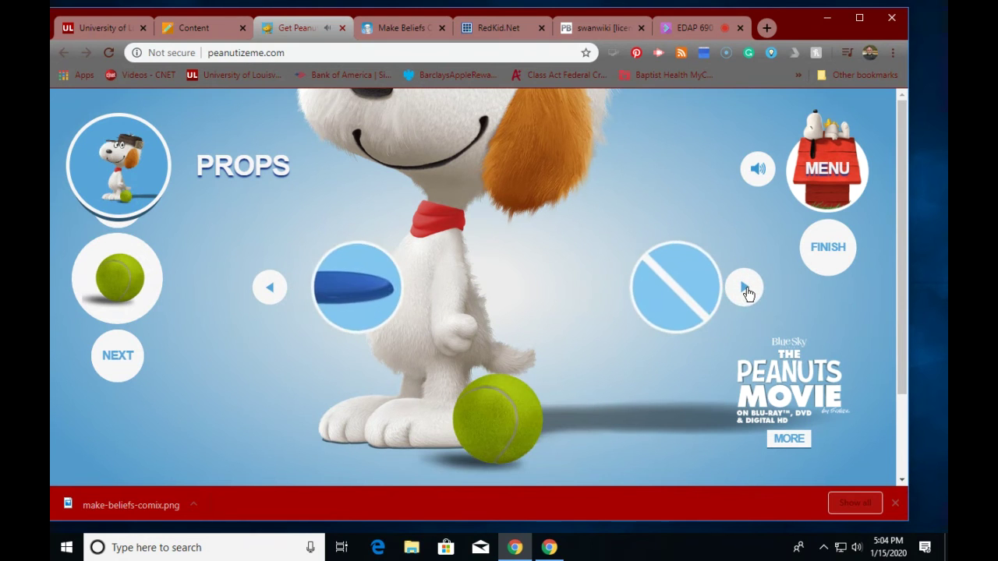
{"action": "left_click", "coordinate": [745, 288]}
{"action": "left_click", "coordinate": [745, 288]}
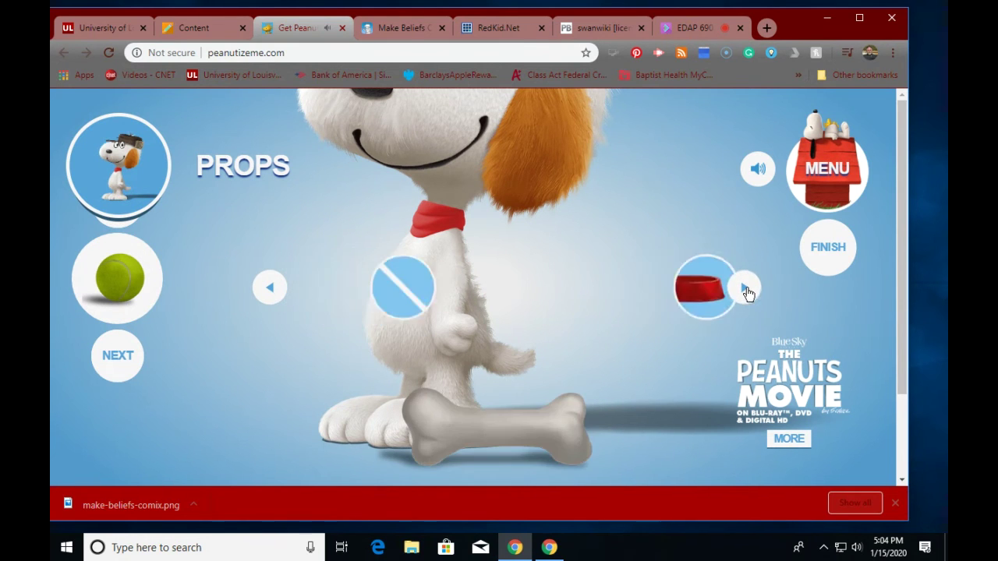
{"action": "left_click", "coordinate": [745, 287]}
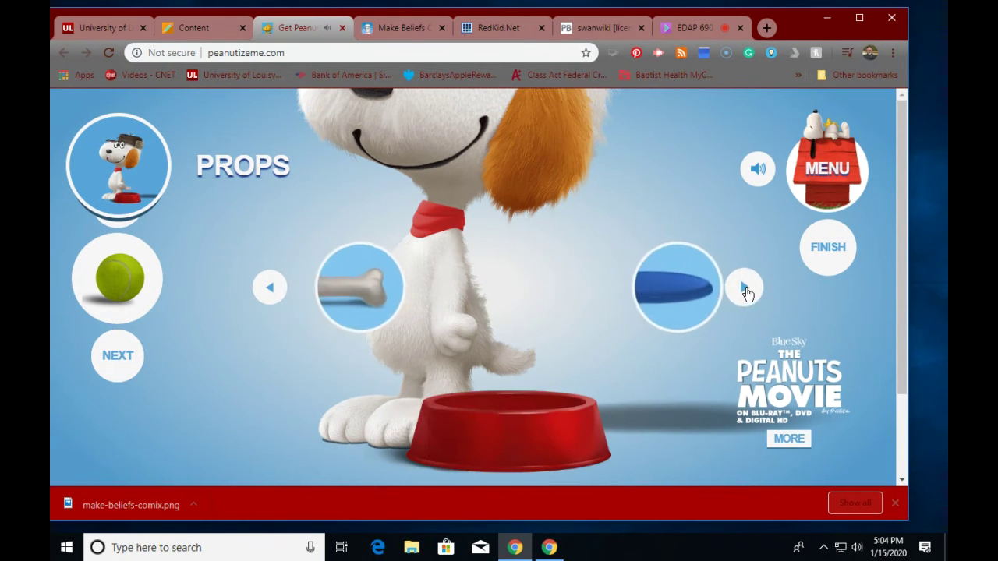
{"action": "left_click", "coordinate": [100, 369]}
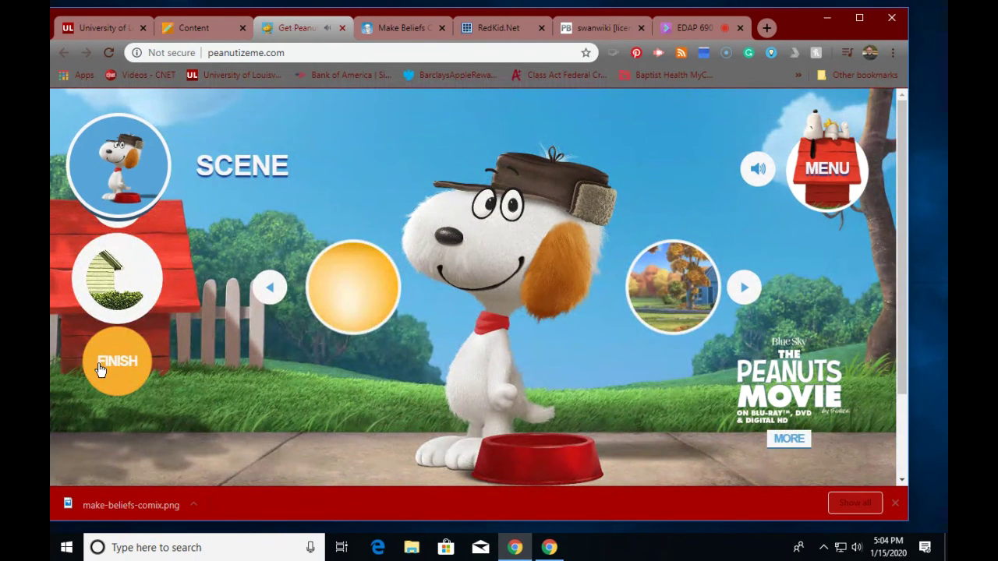
Step: Finish the character with the doghouse scene, download it as a profile picture named snoopy, and close the Peanutize Me site
{"action": "left_click", "coordinate": [100, 370]}
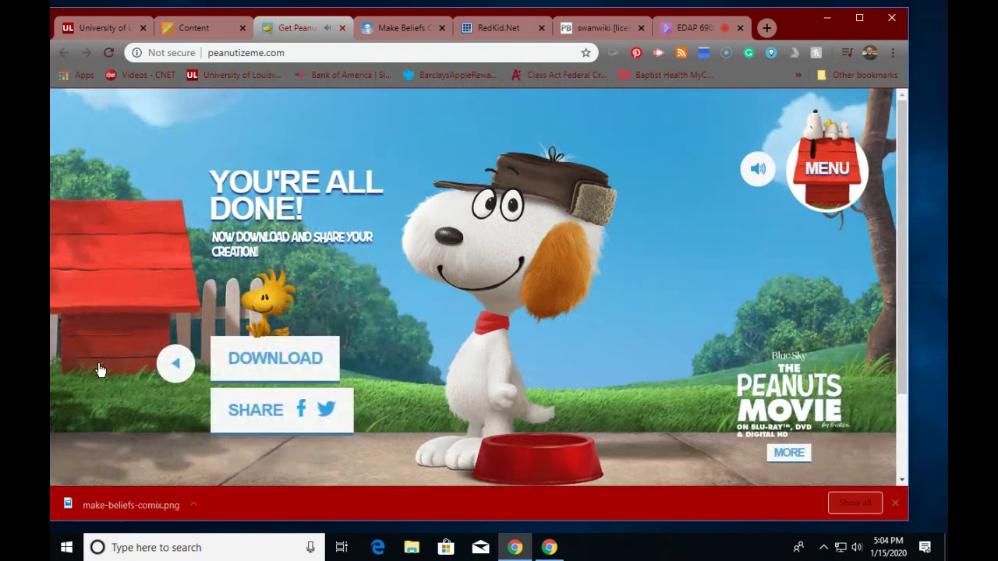
{"action": "left_click", "coordinate": [263, 369]}
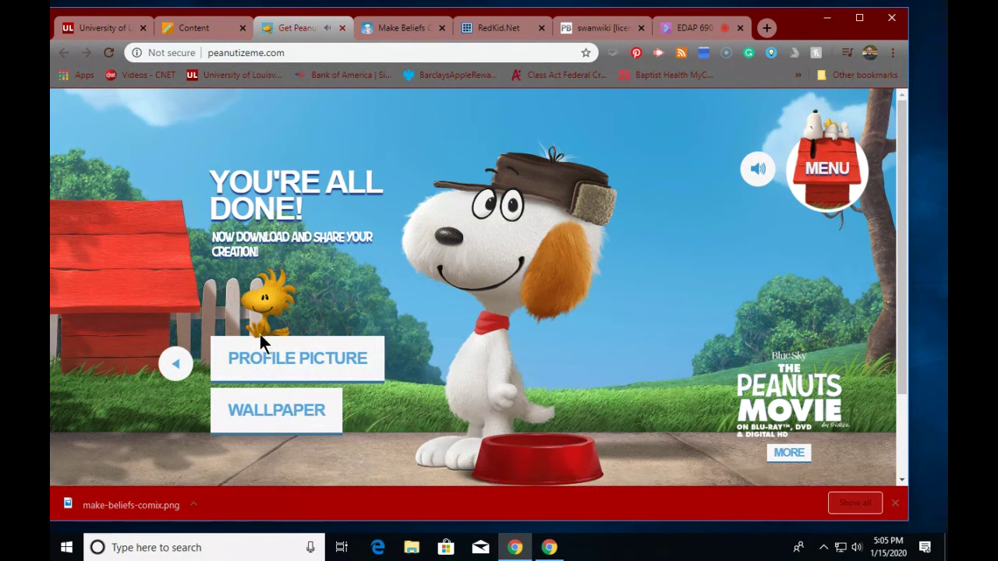
{"action": "left_click", "coordinate": [278, 359]}
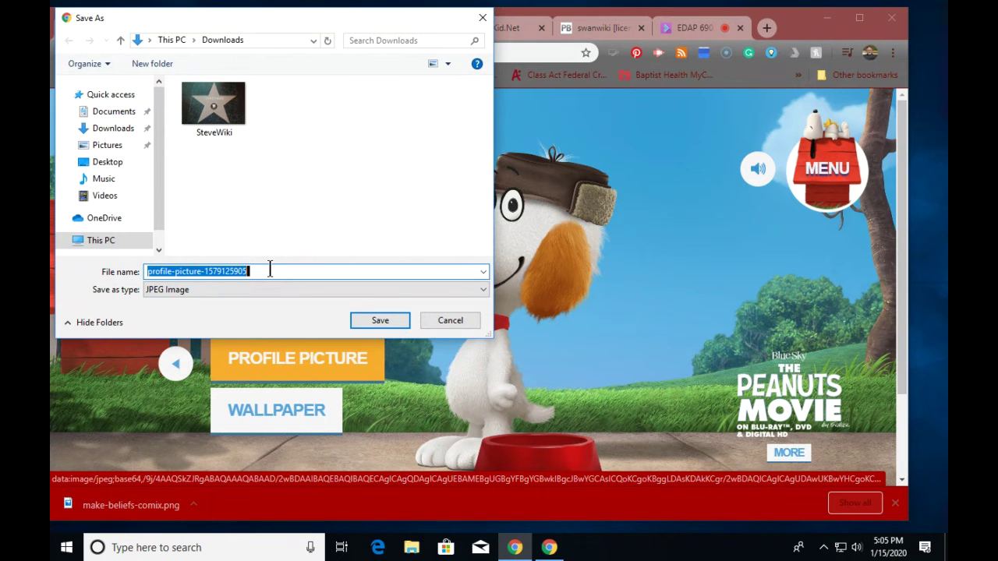
{"action": "type", "text": "sno"}
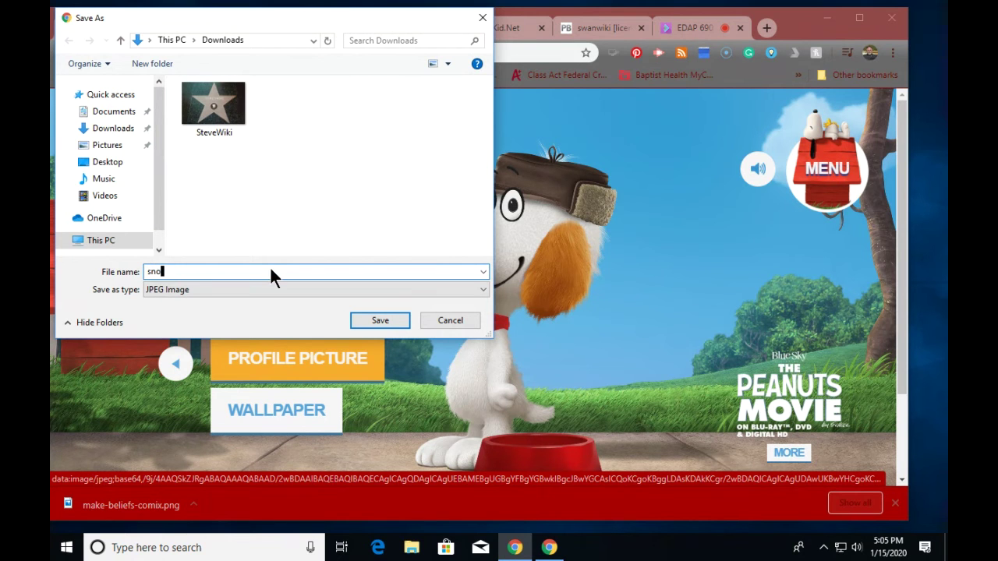
{"action": "type", "text": "opy"}
{"action": "left_click", "coordinate": [370, 323]}
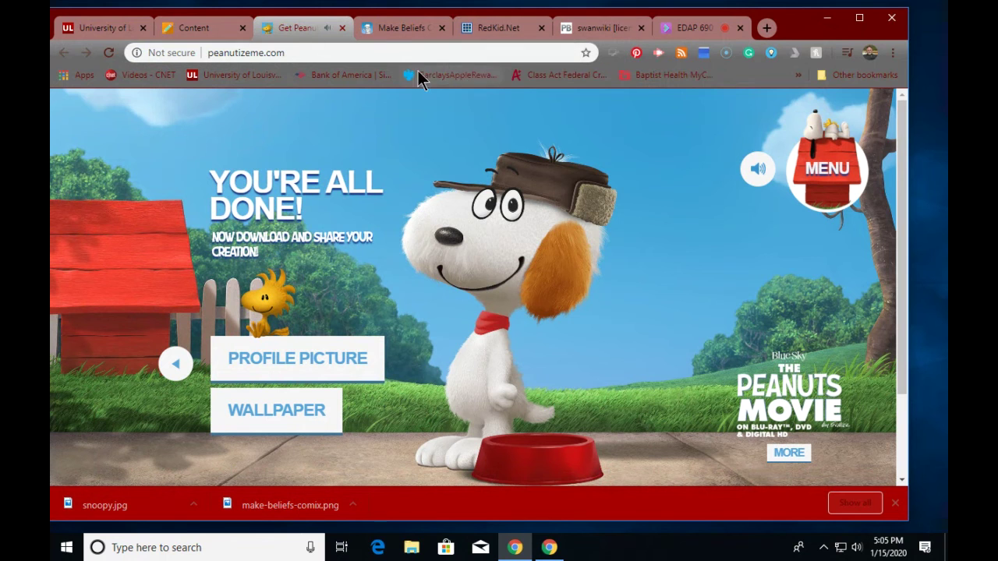
{"action": "left_click", "coordinate": [342, 27]}
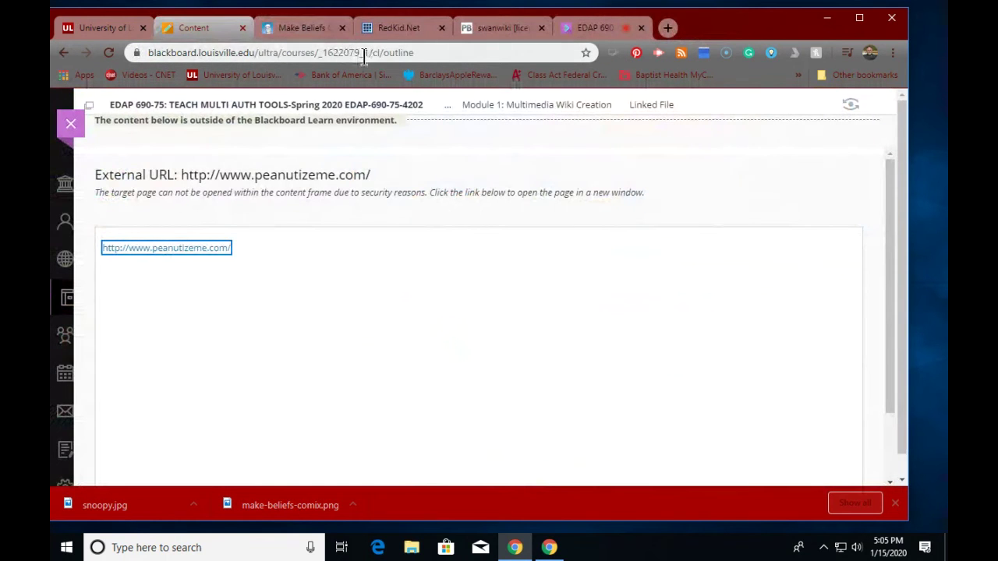
Step: Switch to the swanwiki front page editor and delete the comic image below the welcome heading
{"action": "left_click", "coordinate": [484, 29]}
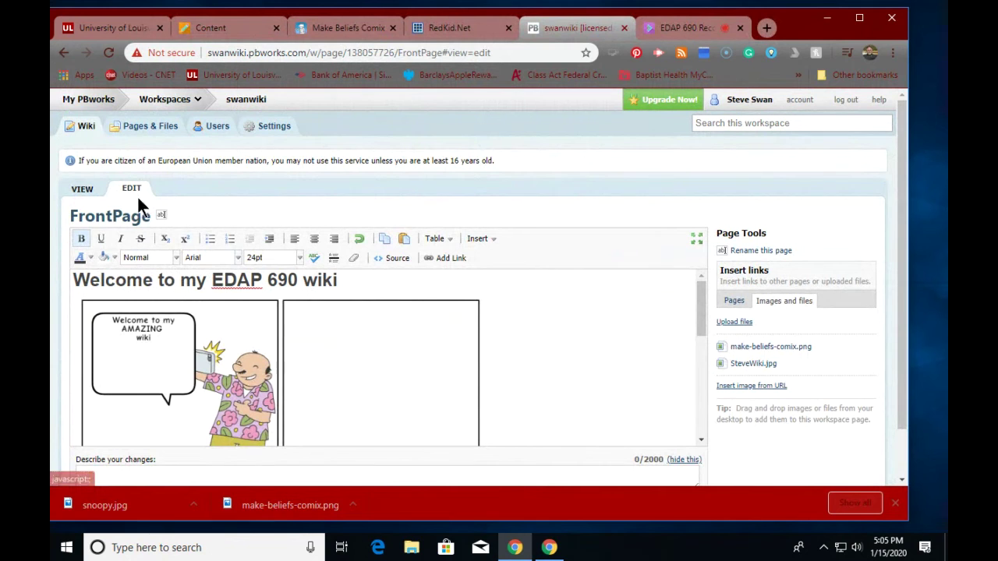
{"action": "left_click", "coordinate": [564, 357]}
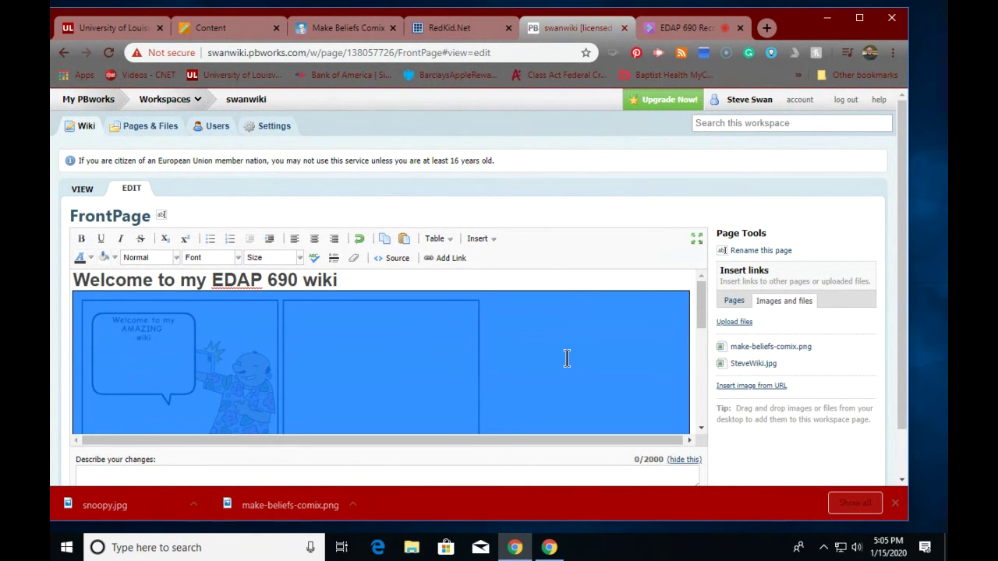
{"action": "key", "text": "Delete"}
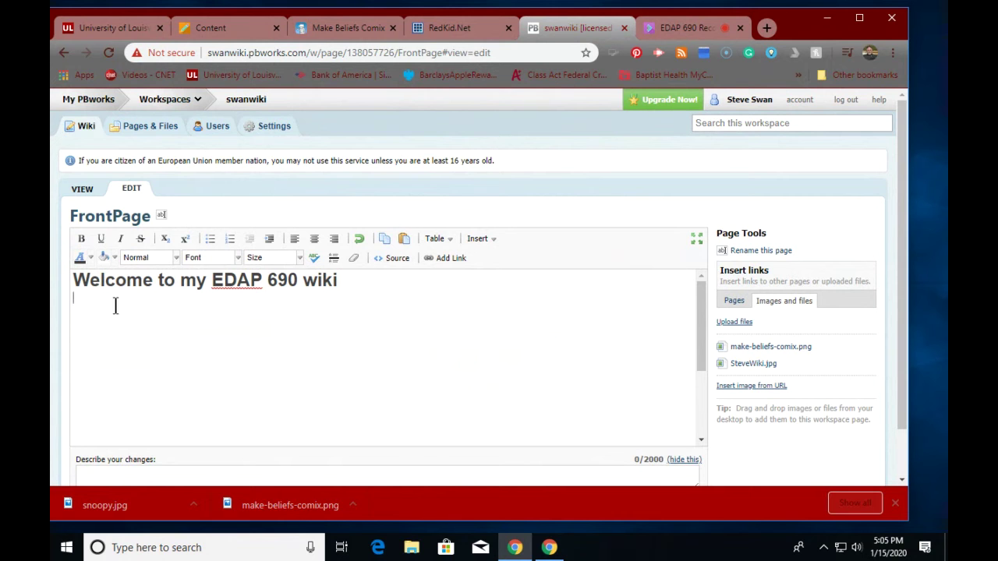
Step: Upload snoopy.jpg from the Downloads folder to the wiki's images and files
{"action": "left_click", "coordinate": [722, 322]}
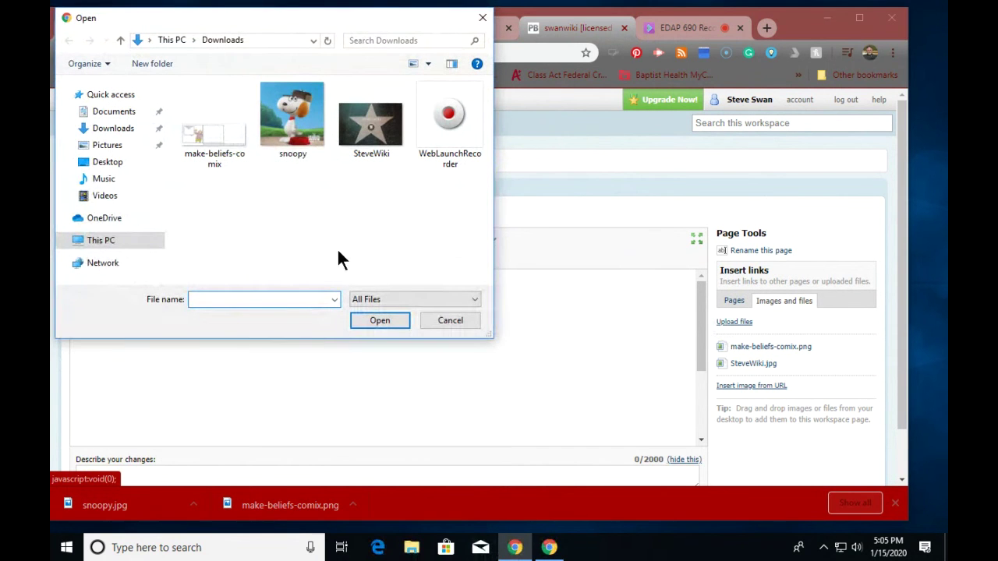
{"action": "left_click", "coordinate": [299, 124]}
{"action": "left_click", "coordinate": [372, 323]}
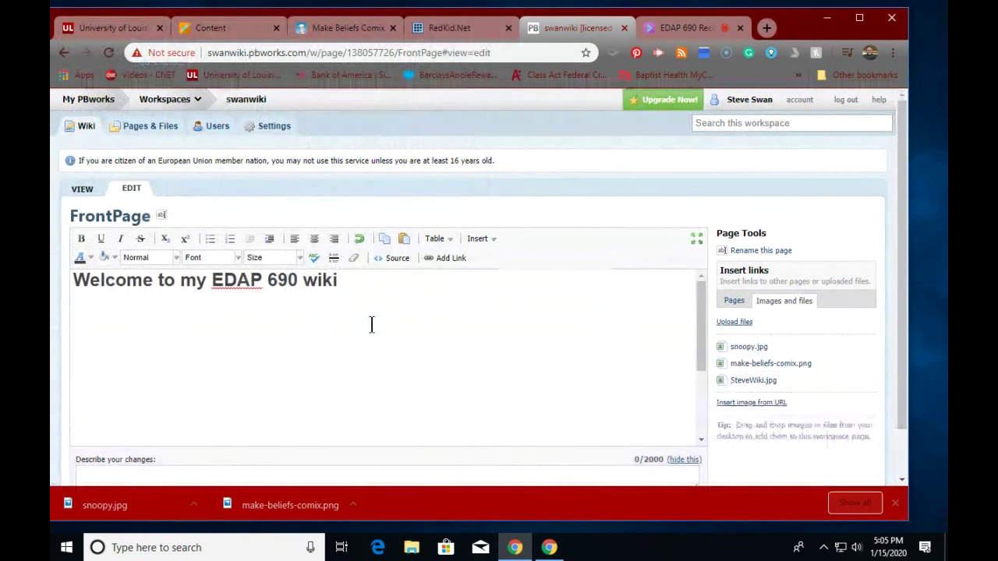
Step: Insert snoopy.jpg directly below the welcome heading and check how much of the page it fills
{"action": "left_click", "coordinate": [747, 349]}
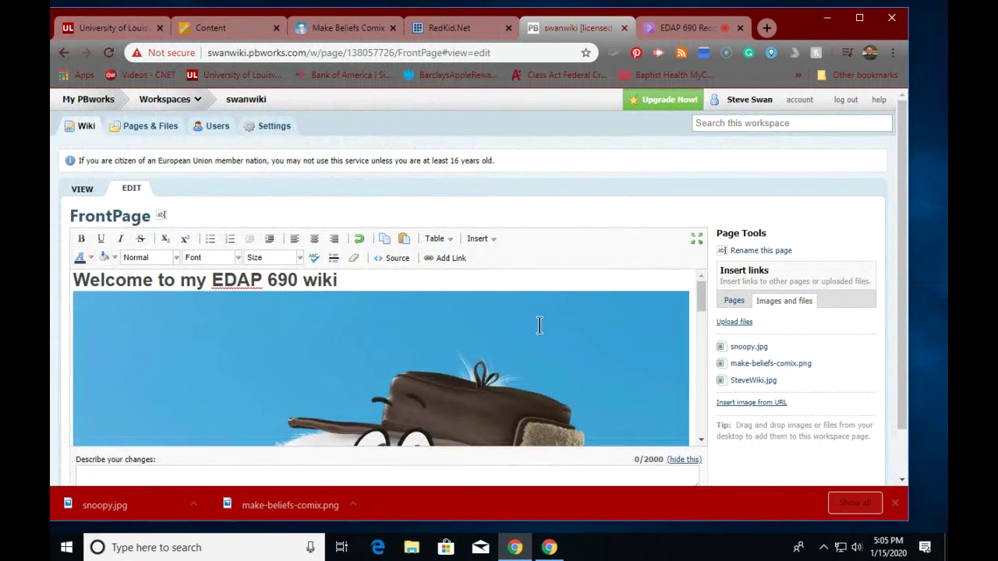
{"action": "scroll", "coordinate": [550, 328], "scroll_direction": "down", "scroll_amount": 5}
{"action": "scroll", "coordinate": [557, 326], "scroll_direction": "down", "scroll_amount": 3}
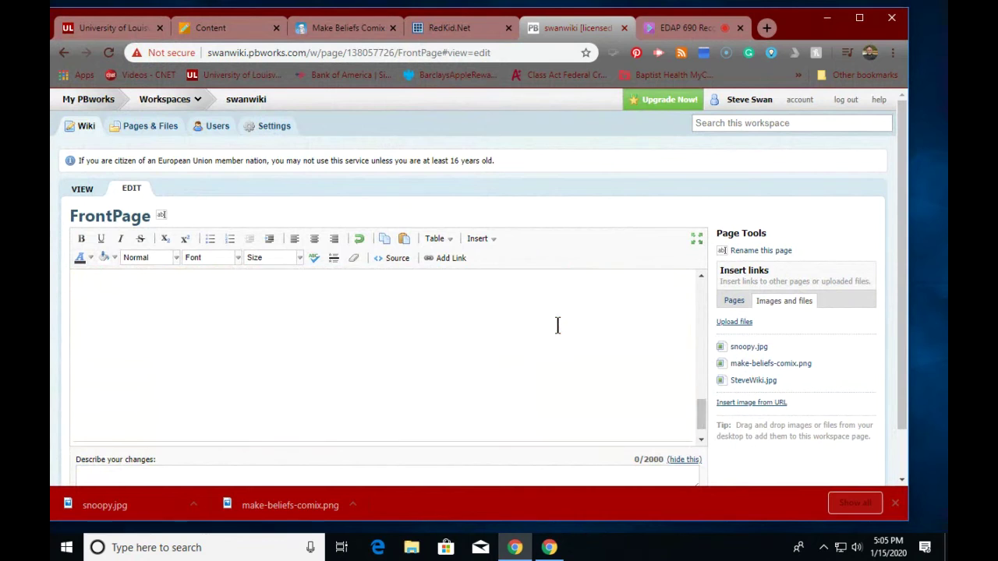
{"action": "scroll", "coordinate": [557, 326], "scroll_direction": "up", "scroll_amount": 5}
{"action": "scroll", "coordinate": [561, 296], "scroll_direction": "down", "scroll_amount": 3}
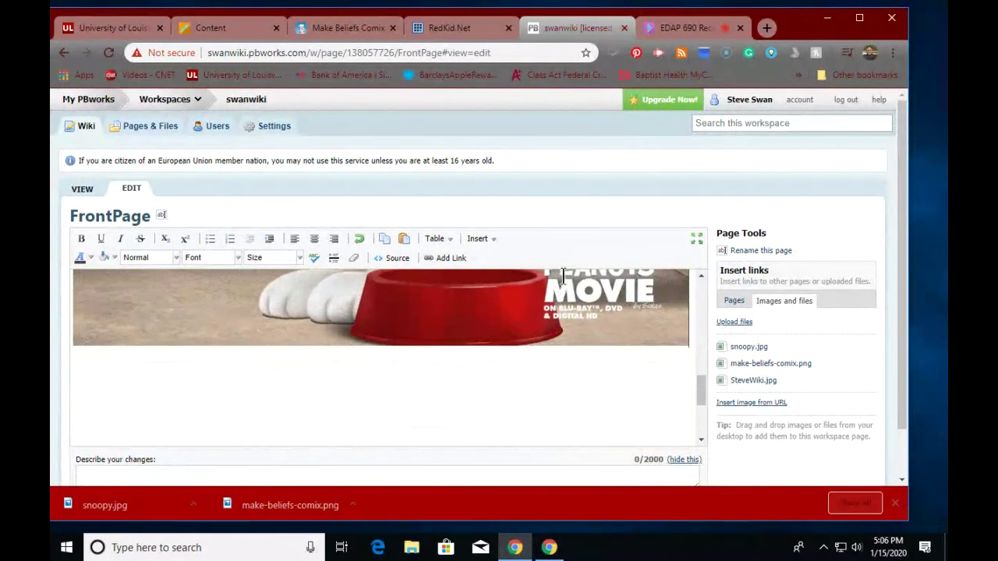
Step: Try to right-align and shrink the inserted Snoopy image, and delete it from the page
{"action": "left_click", "coordinate": [607, 310]}
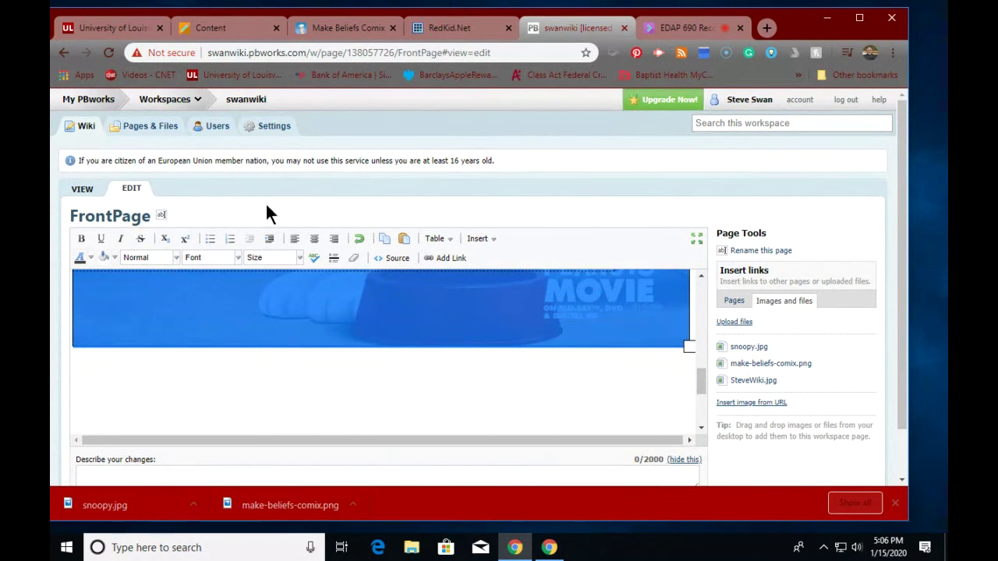
{"action": "left_click", "coordinate": [333, 239]}
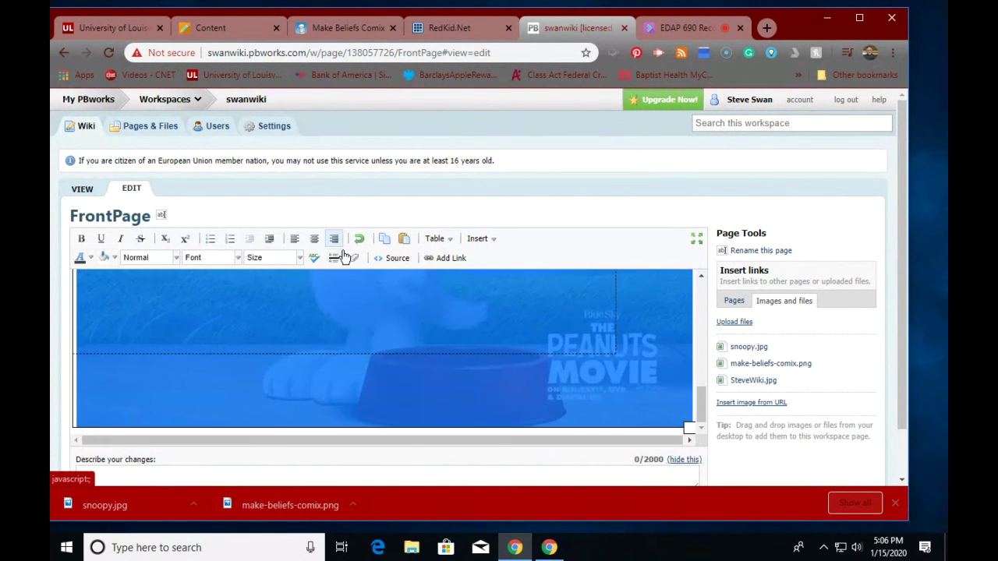
{"action": "scroll", "coordinate": [385, 322], "scroll_direction": "down", "scroll_amount": 1}
{"action": "left_click", "coordinate": [374, 300]}
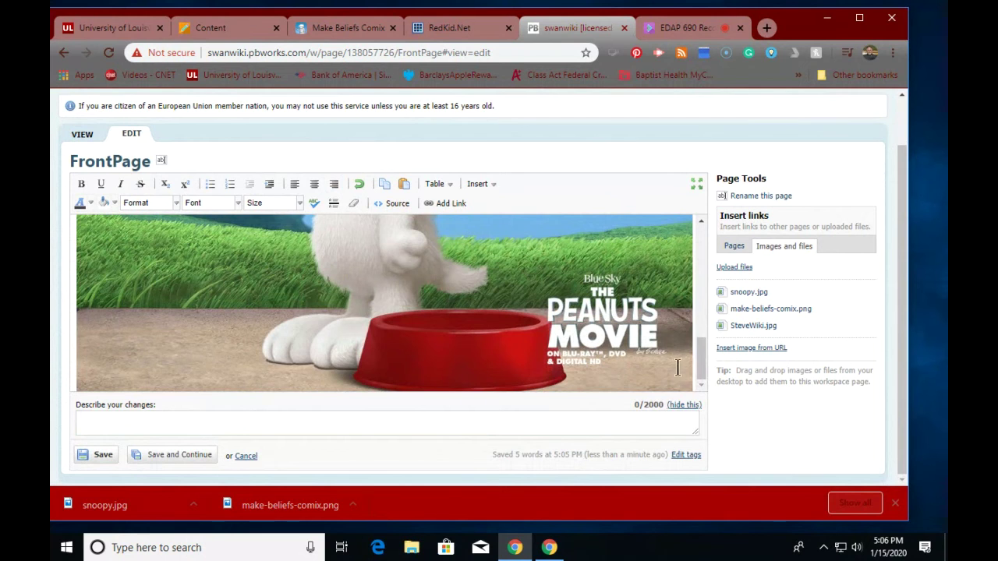
{"action": "left_click_drag", "start_coordinate": [698, 361], "coordinate": [661, 378]}
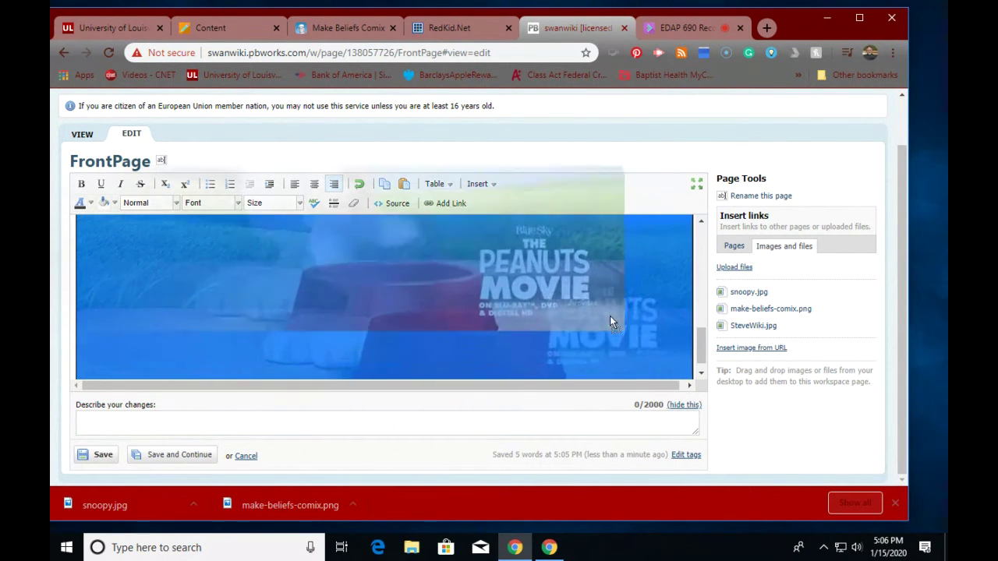
{"action": "key", "text": "Delete"}
{"action": "scroll", "coordinate": [596, 339], "scroll_direction": "up", "scroll_amount": 2}
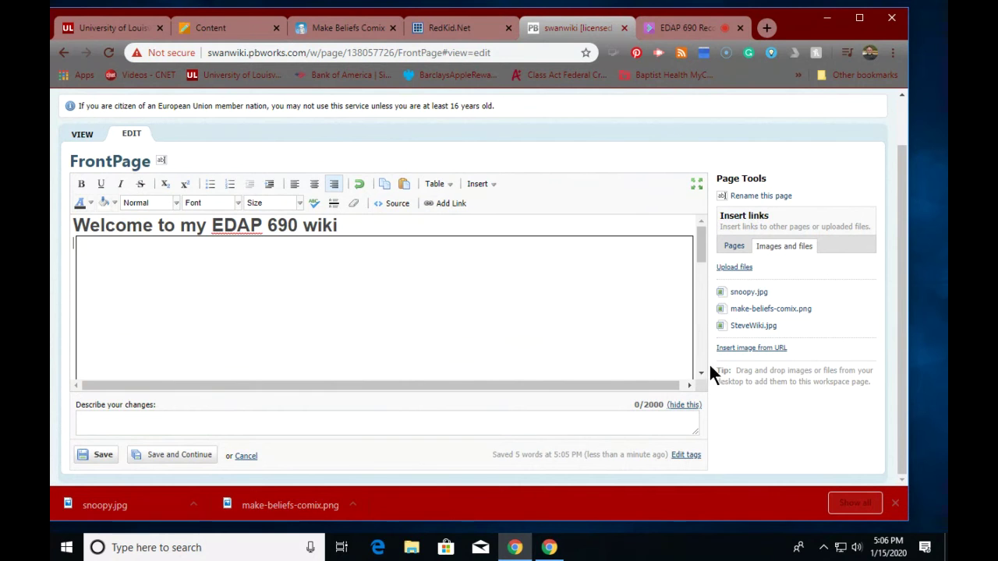
{"action": "scroll", "coordinate": [527, 357], "scroll_direction": "up", "scroll_amount": 2}
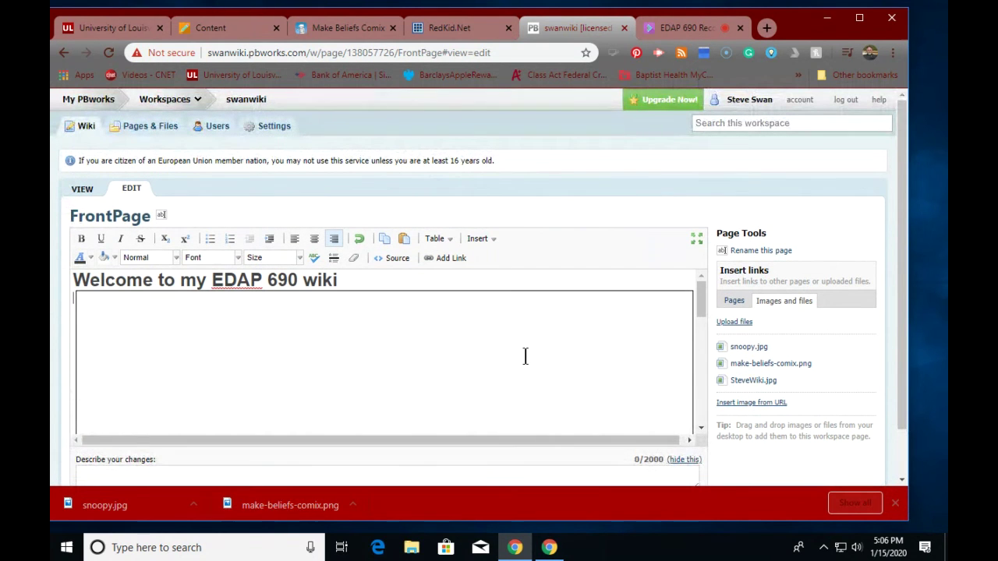
Step: Insert a table with two columns and two rows a few lines below the welcome heading
{"action": "left_click", "coordinate": [398, 356]}
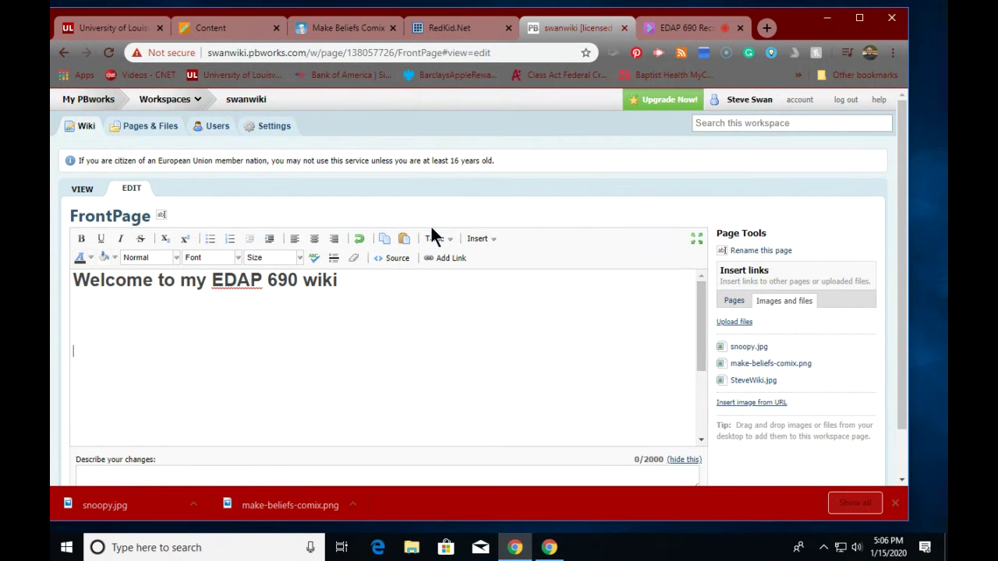
{"action": "left_click", "coordinate": [433, 238]}
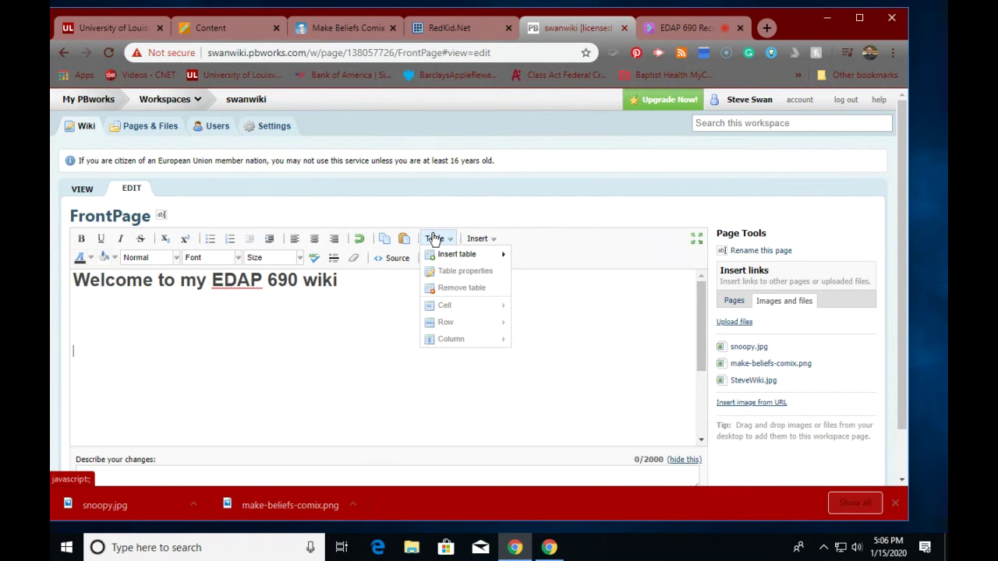
{"action": "mouse_move", "coordinate": [454, 256]}
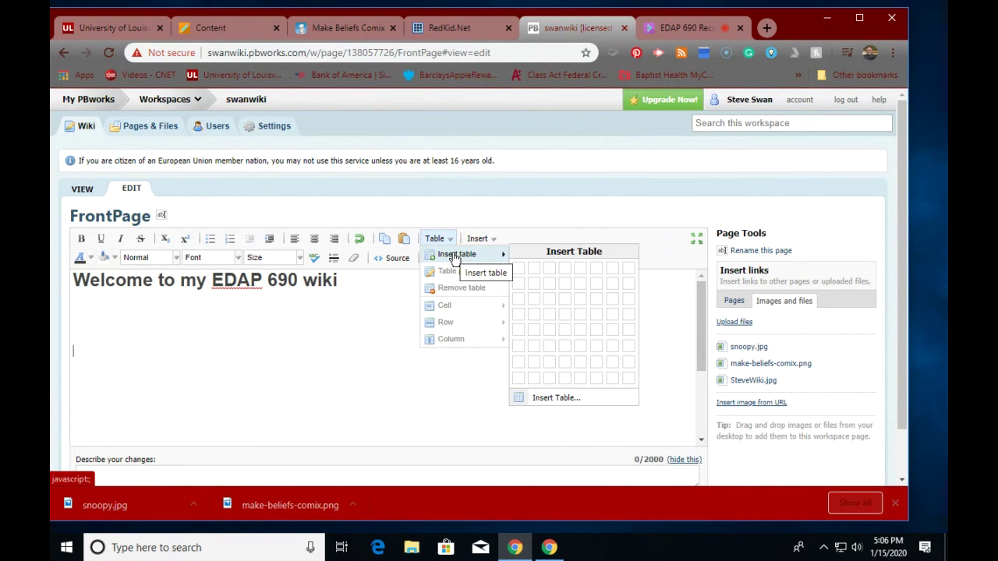
{"action": "left_click", "coordinate": [537, 290]}
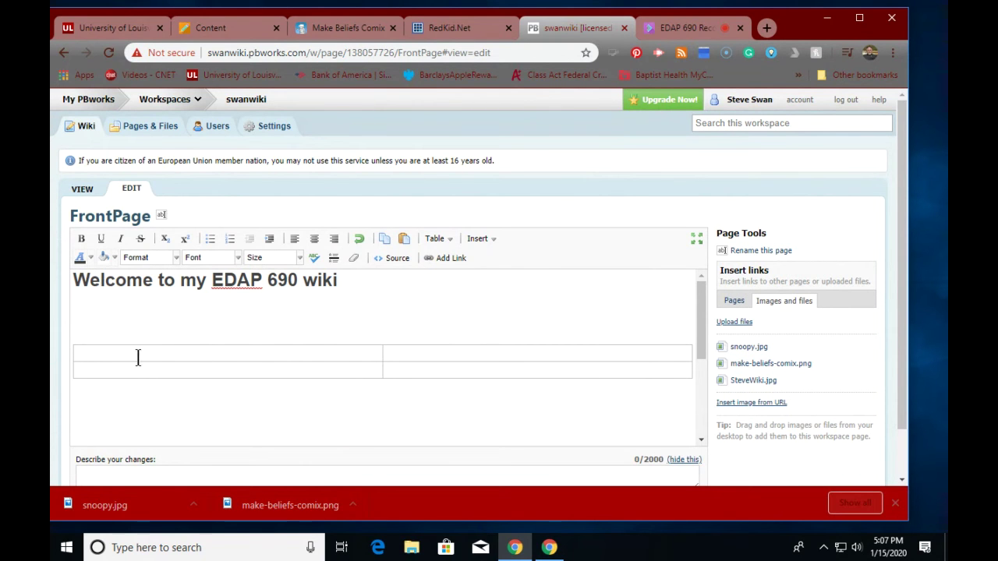
Step: Insert snoopy.jpg into the first cell of the table's top row
{"action": "left_click", "coordinate": [117, 370]}
{"action": "left_click", "coordinate": [156, 356]}
{"action": "left_click", "coordinate": [750, 349]}
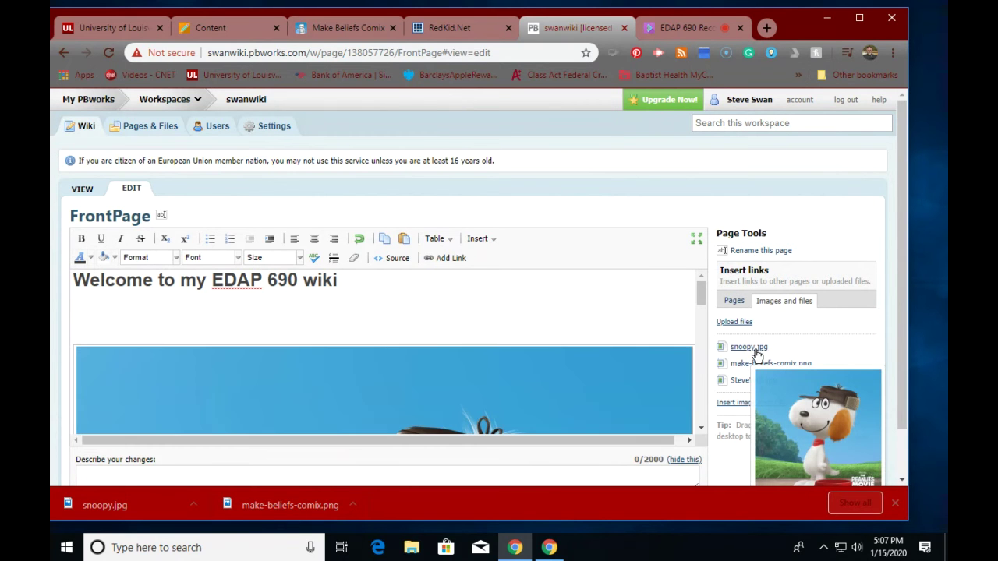
Step: Shrink the Snoopy image in the table proportionally to about half the table's width
{"action": "scroll", "coordinate": [511, 352], "scroll_direction": "down", "scroll_amount": 5}
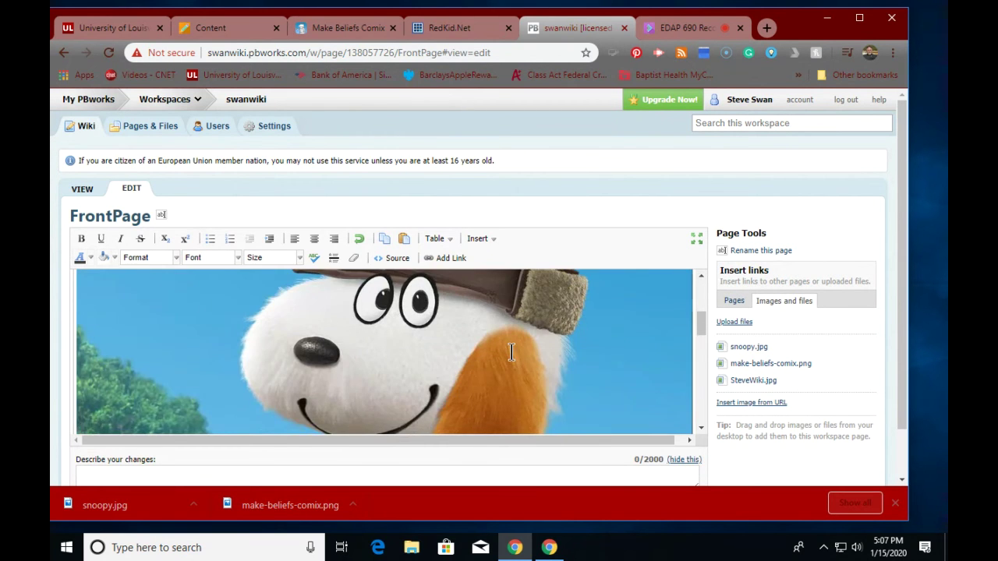
{"action": "scroll", "coordinate": [511, 352], "scroll_direction": "down", "scroll_amount": 3}
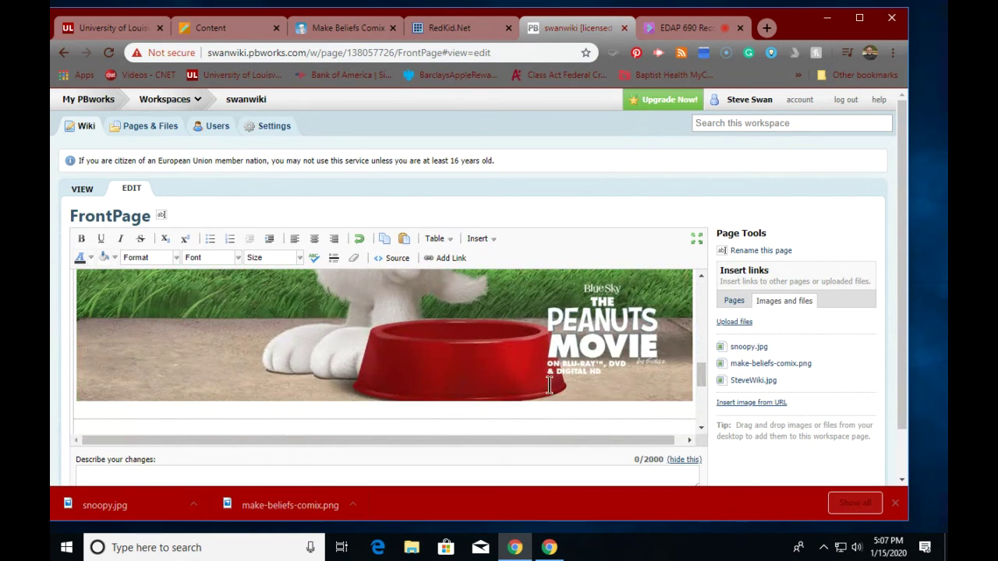
{"action": "left_click", "coordinate": [661, 382]}
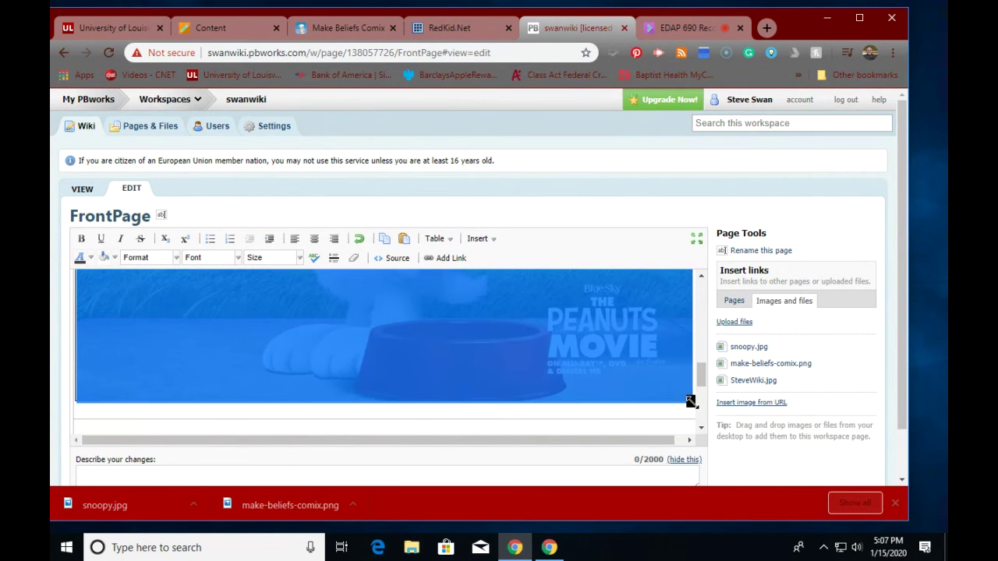
{"action": "left_click_drag", "start_coordinate": [690, 402], "coordinate": [559, 338]}
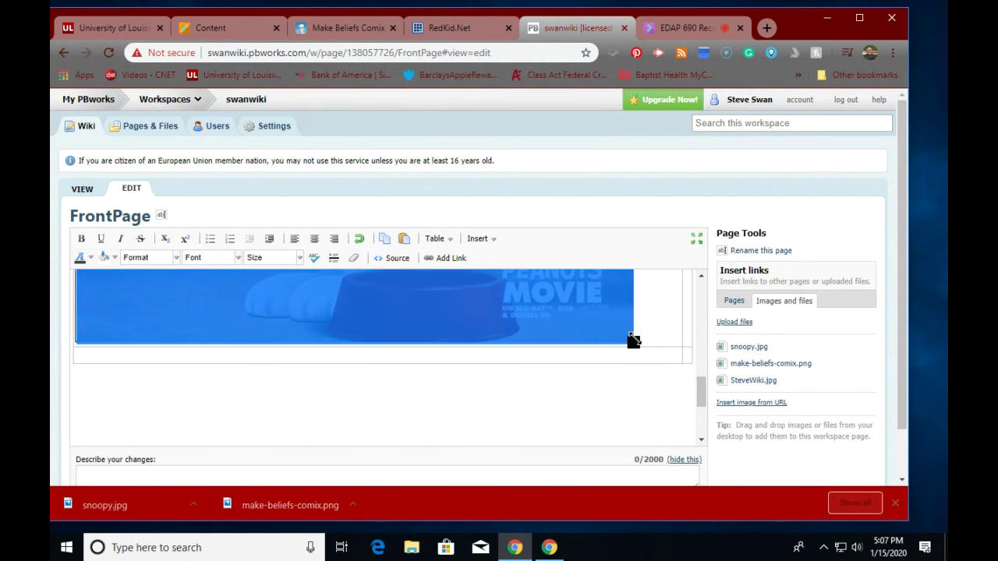
{"action": "left_click_drag", "start_coordinate": [633, 342], "coordinate": [538, 312]}
{"action": "scroll", "coordinate": [530, 361], "scroll_direction": "up", "scroll_amount": 5}
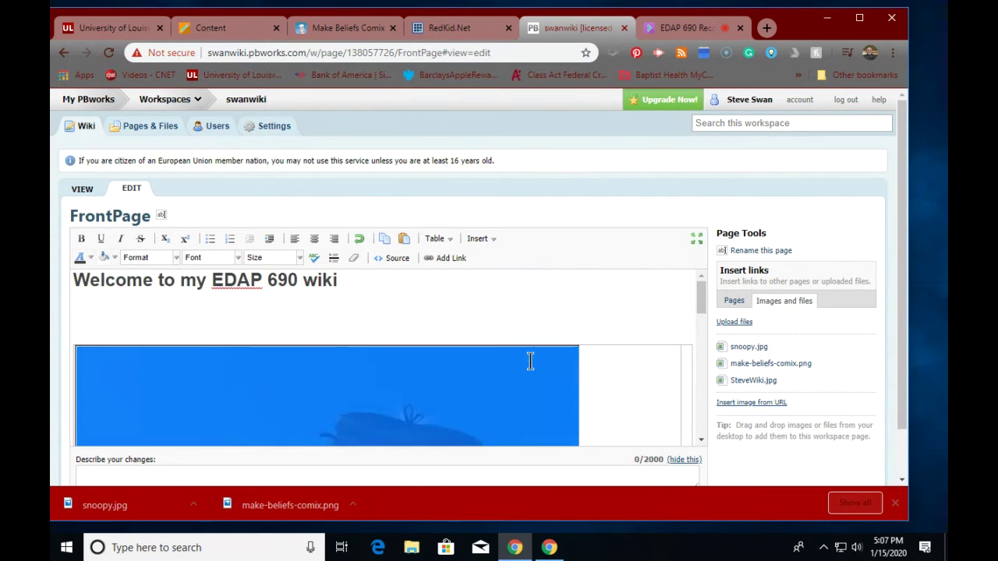
{"action": "scroll", "coordinate": [530, 361], "scroll_direction": "down", "scroll_amount": 3}
{"action": "scroll", "coordinate": [530, 361], "scroll_direction": "down", "scroll_amount": 3}
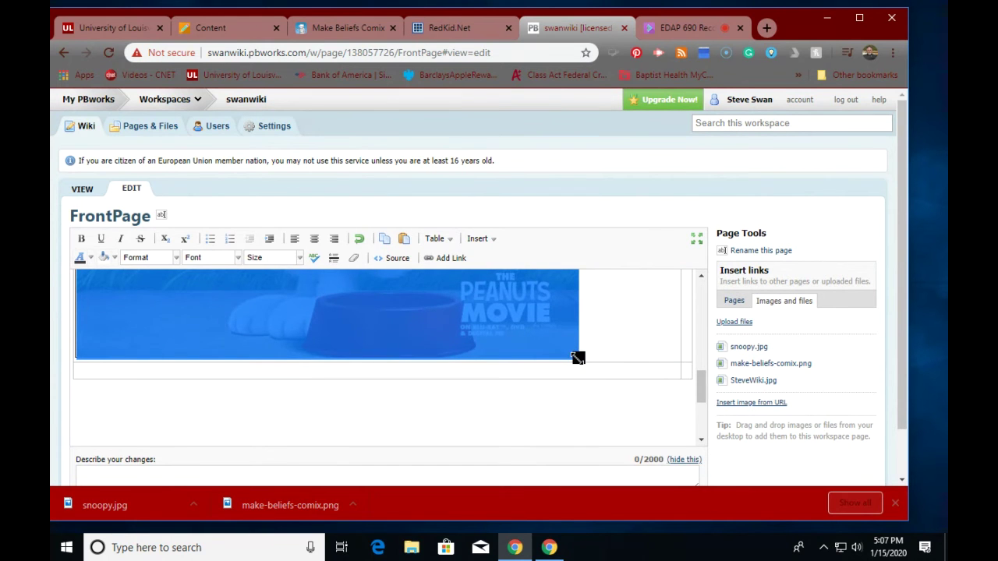
{"action": "left_click_drag", "start_coordinate": [556, 351], "coordinate": [408, 283]}
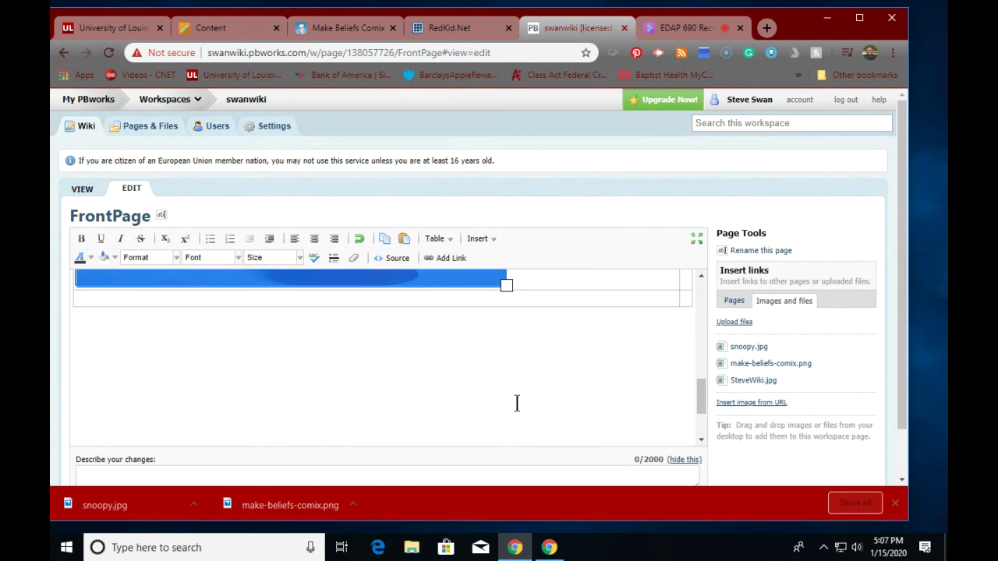
{"action": "scroll", "coordinate": [516, 403], "scroll_direction": "up", "scroll_amount": 3}
{"action": "scroll", "coordinate": [515, 403], "scroll_direction": "down", "scroll_amount": 5}
{"action": "scroll", "coordinate": [505, 374], "scroll_direction": "up", "scroll_amount": 2}
{"action": "scroll", "coordinate": [506, 374], "scroll_direction": "down", "scroll_amount": 2}
{"action": "left_click_drag", "start_coordinate": [506, 355], "coordinate": [418, 317]}
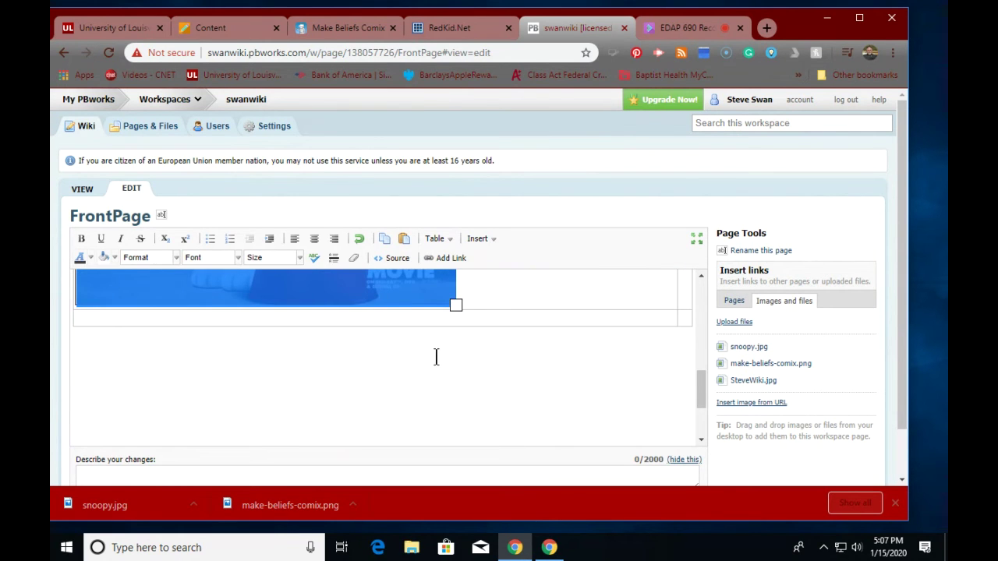
{"action": "scroll", "coordinate": [437, 357], "scroll_direction": "down", "scroll_amount": 2}
{"action": "scroll", "coordinate": [437, 353], "scroll_direction": "up", "scroll_amount": 3}
{"action": "scroll", "coordinate": [433, 357], "scroll_direction": "down", "scroll_amount": 1}
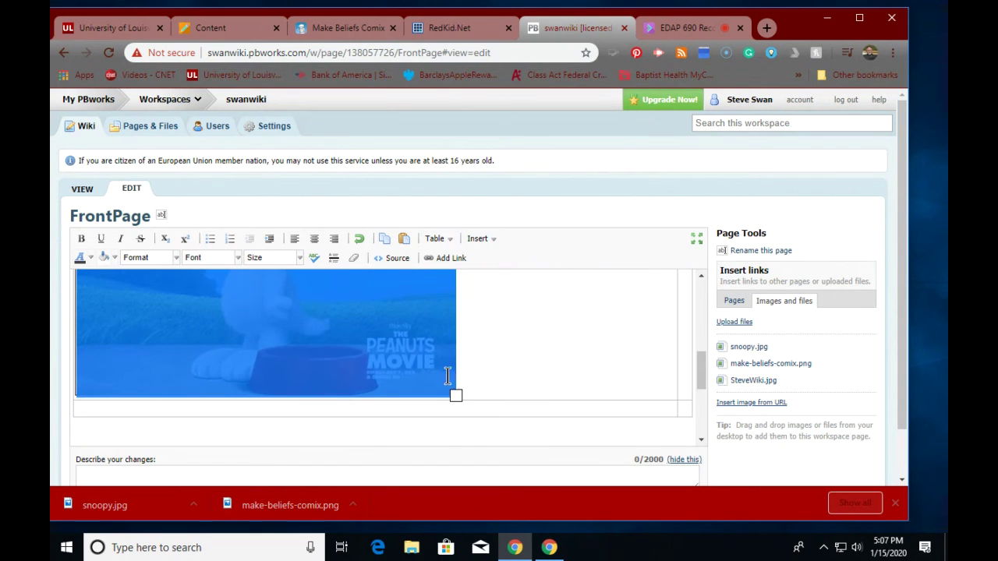
{"action": "left_click_drag", "start_coordinate": [455, 396], "coordinate": [401, 355]}
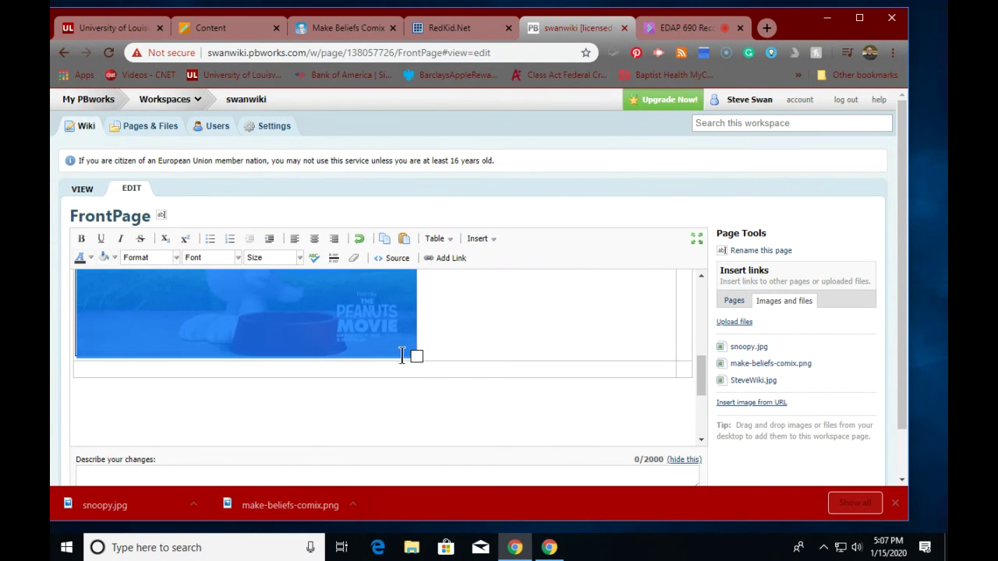
Step: Insert the uploaded walk-of-fame star image into the table cell directly below the Snoopy image
{"action": "left_click", "coordinate": [118, 372]}
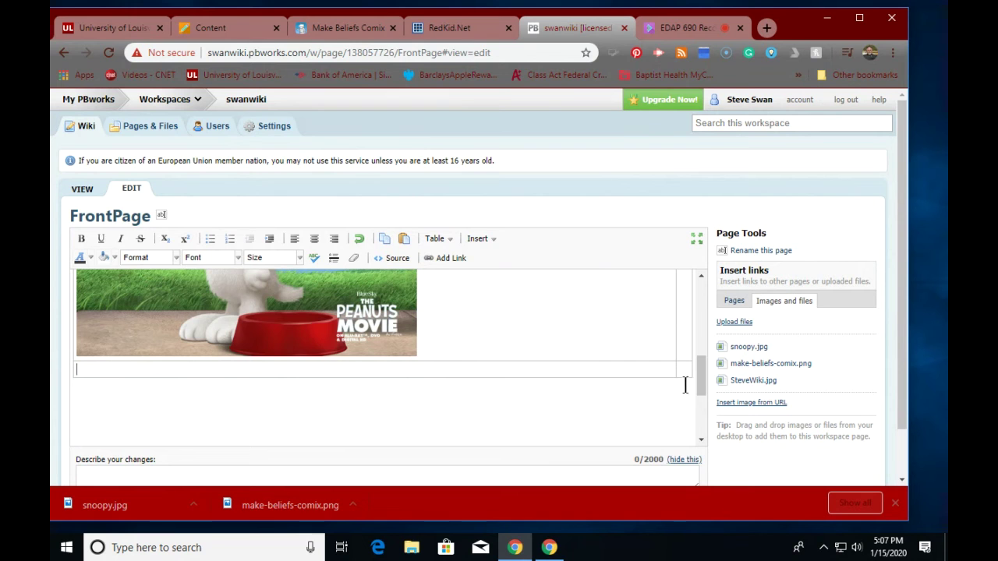
{"action": "mouse_move", "coordinate": [726, 381]}
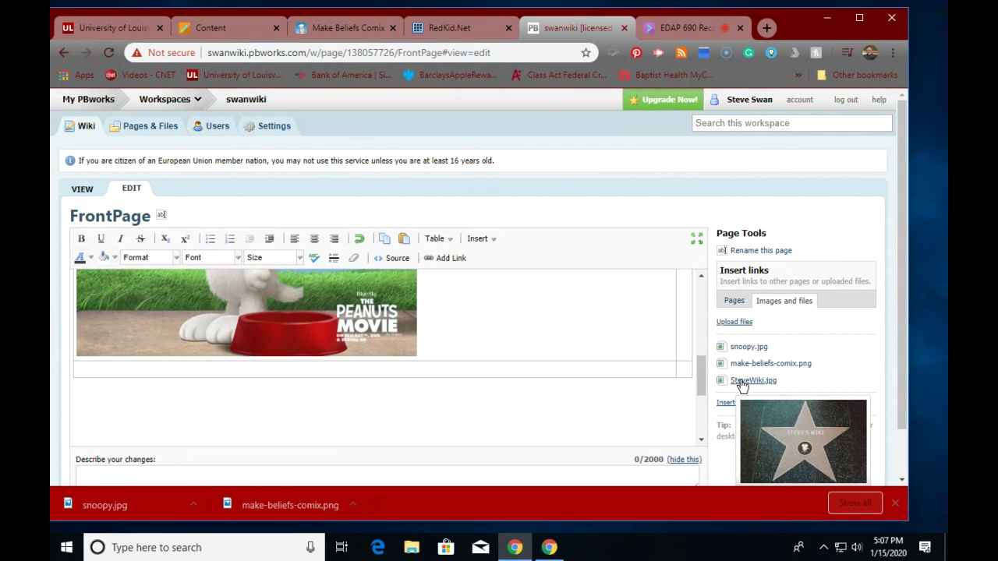
{"action": "left_click", "coordinate": [743, 383]}
{"action": "scroll", "coordinate": [390, 379], "scroll_direction": "down", "scroll_amount": 2}
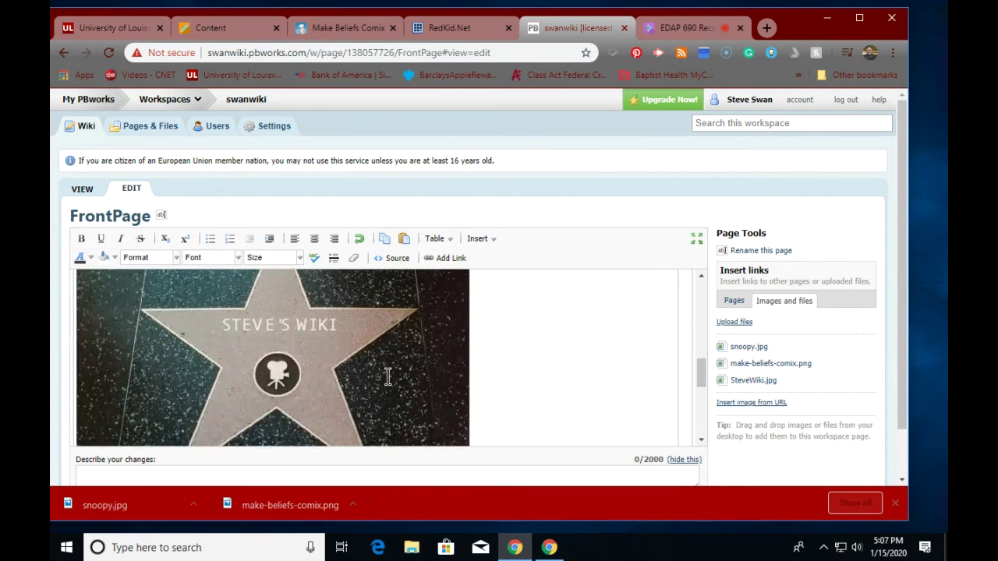
Step: Insert make-beliefs-comix.png into the second cell of the table's top row, beside the Snoopy image
{"action": "scroll", "coordinate": [388, 376], "scroll_direction": "up", "scroll_amount": 2}
{"action": "scroll", "coordinate": [388, 377], "scroll_direction": "up", "scroll_amount": 2}
{"action": "scroll", "coordinate": [390, 373], "scroll_direction": "down", "scroll_amount": 2}
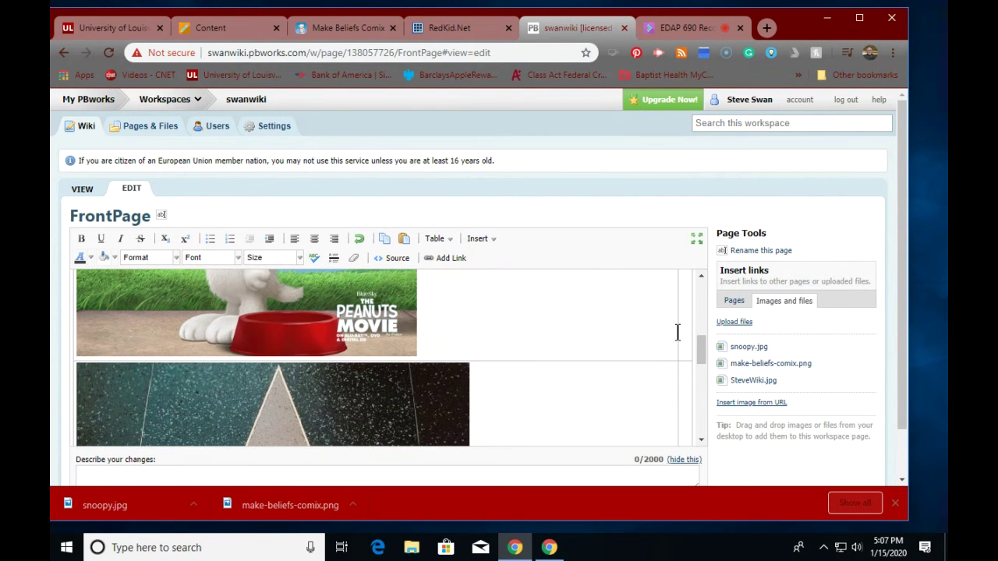
{"action": "scroll", "coordinate": [677, 332], "scroll_direction": "up", "scroll_amount": 5}
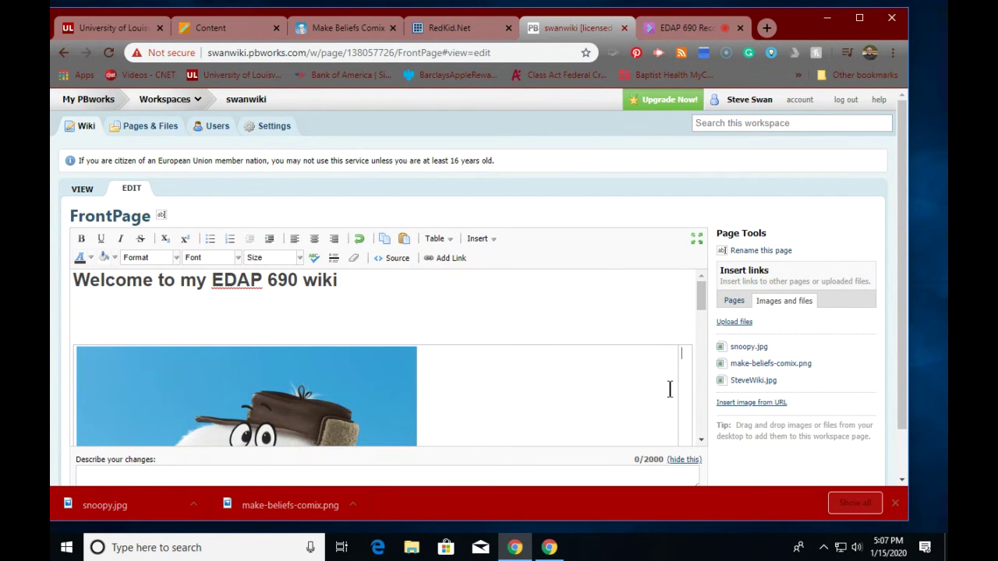
{"action": "left_click", "coordinate": [751, 365]}
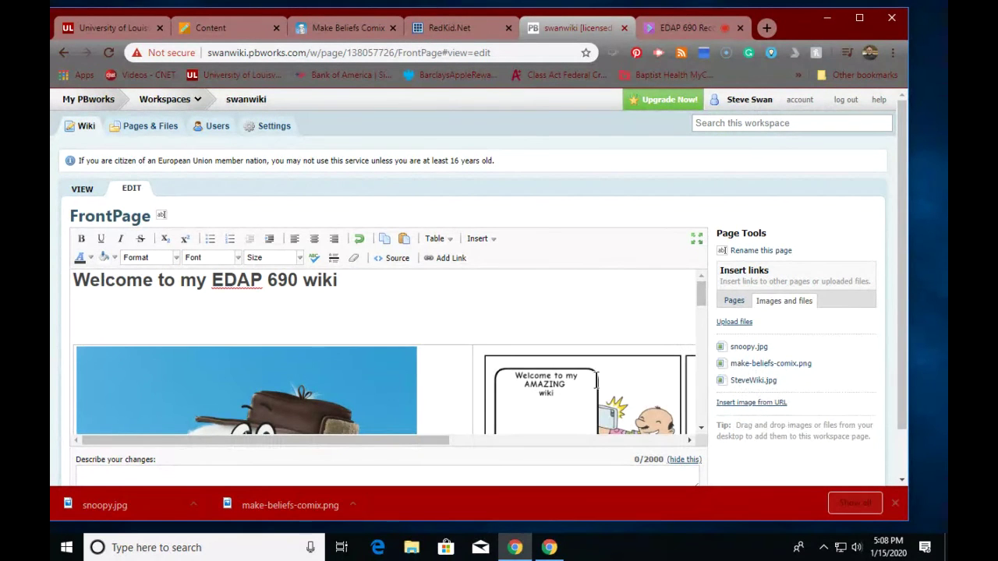
Step: Look over the front page's image table from the heading down to the star image
{"action": "scroll", "coordinate": [596, 379], "scroll_direction": "down", "scroll_amount": 3}
{"action": "scroll", "coordinate": [595, 379], "scroll_direction": "down", "scroll_amount": 5}
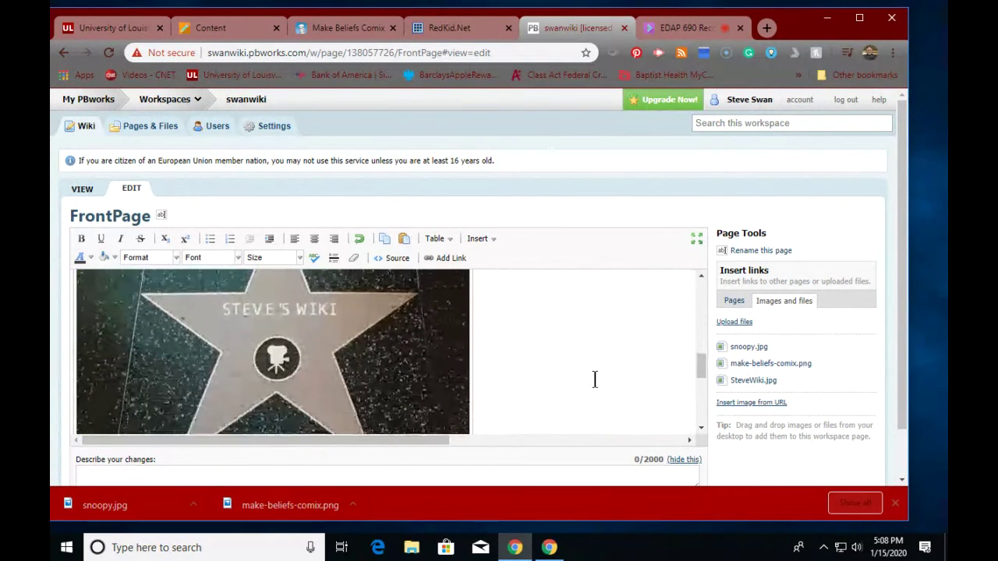
{"action": "scroll", "coordinate": [595, 380], "scroll_direction": "up", "scroll_amount": 5}
{"action": "scroll", "coordinate": [595, 378], "scroll_direction": "up", "scroll_amount": 2}
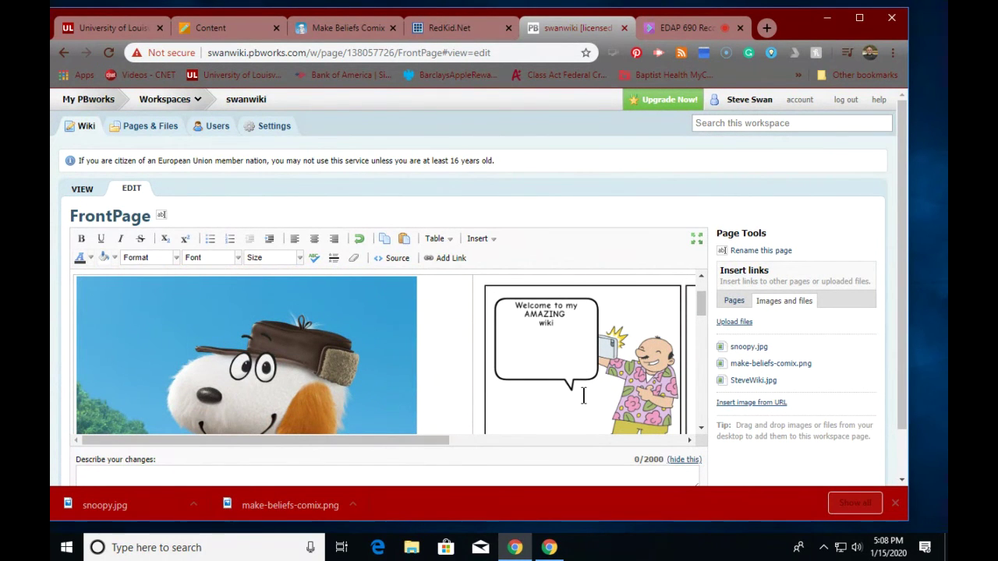
{"action": "scroll", "coordinate": [583, 396], "scroll_direction": "down", "scroll_amount": 3}
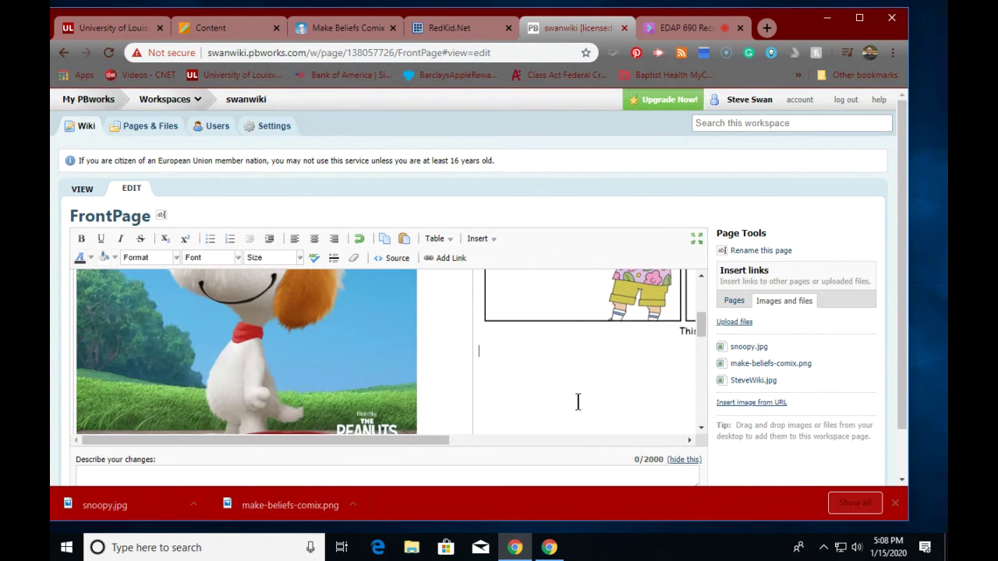
{"action": "scroll", "coordinate": [578, 401], "scroll_direction": "up", "scroll_amount": 3}
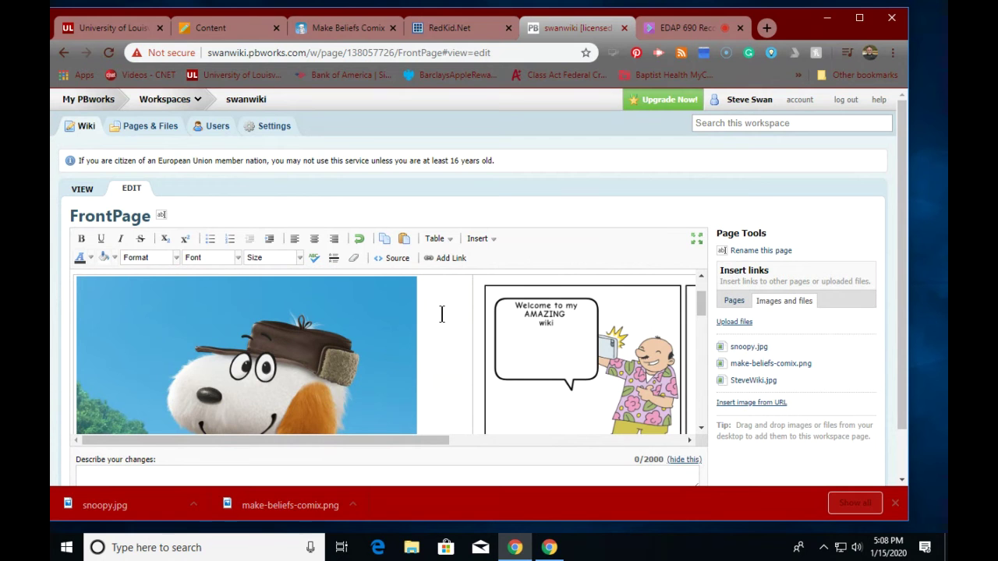
{"action": "scroll", "coordinate": [425, 358], "scroll_direction": "down", "scroll_amount": 3}
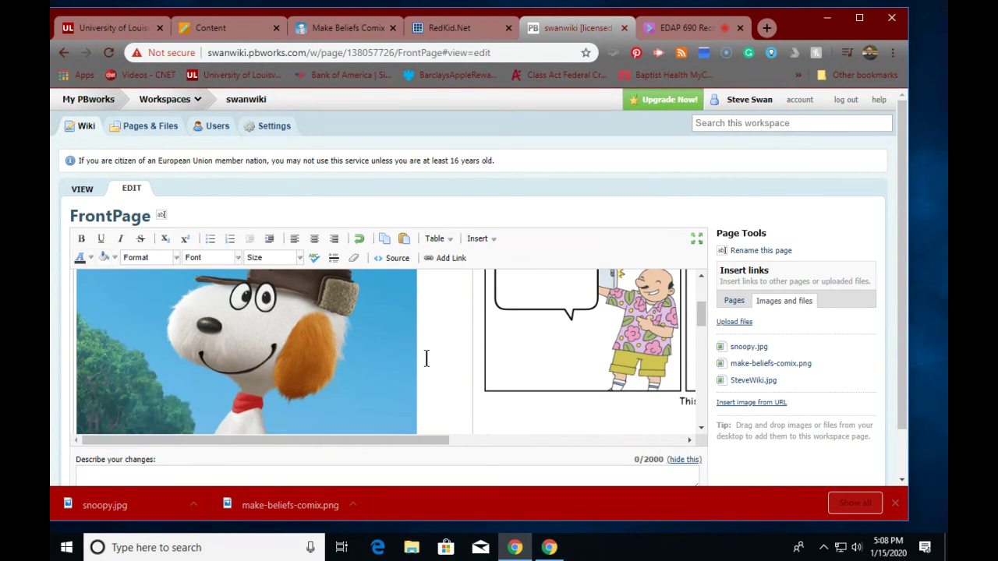
{"action": "scroll", "coordinate": [425, 358], "scroll_direction": "down", "scroll_amount": 5}
{"action": "scroll", "coordinate": [426, 358], "scroll_direction": "up", "scroll_amount": 10}
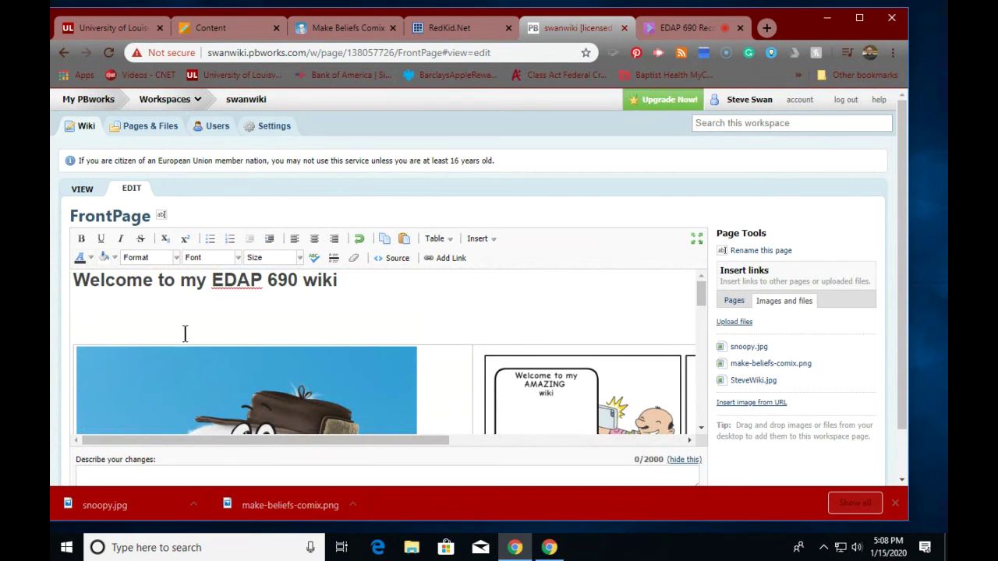
{"action": "scroll", "coordinate": [297, 404], "scroll_direction": "down", "scroll_amount": 2}
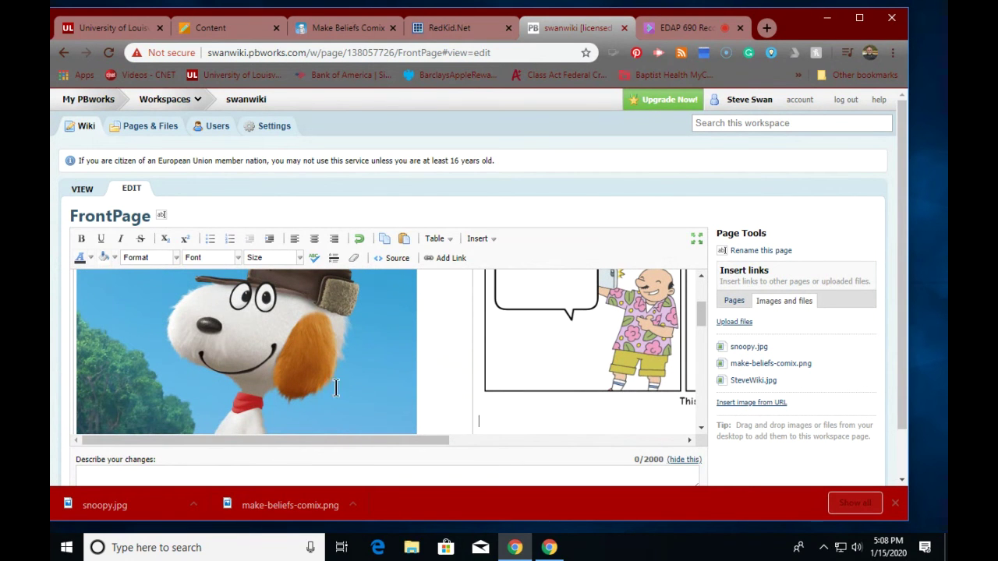
{"action": "scroll", "coordinate": [209, 352], "scroll_direction": "down", "scroll_amount": 1}
{"action": "scroll", "coordinate": [209, 352], "scroll_direction": "down", "scroll_amount": 5}
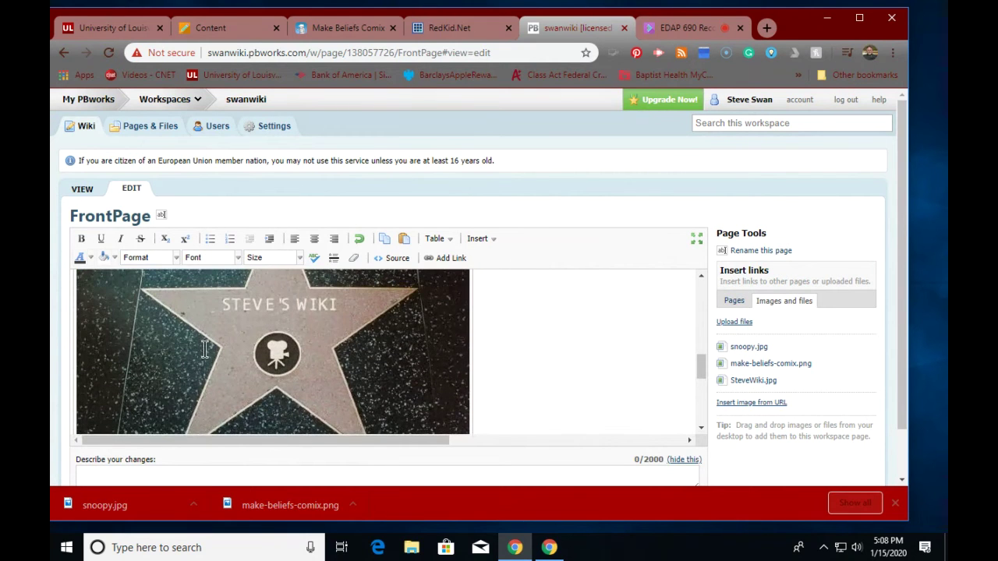
{"action": "scroll", "coordinate": [207, 351], "scroll_direction": "up", "scroll_amount": 7}
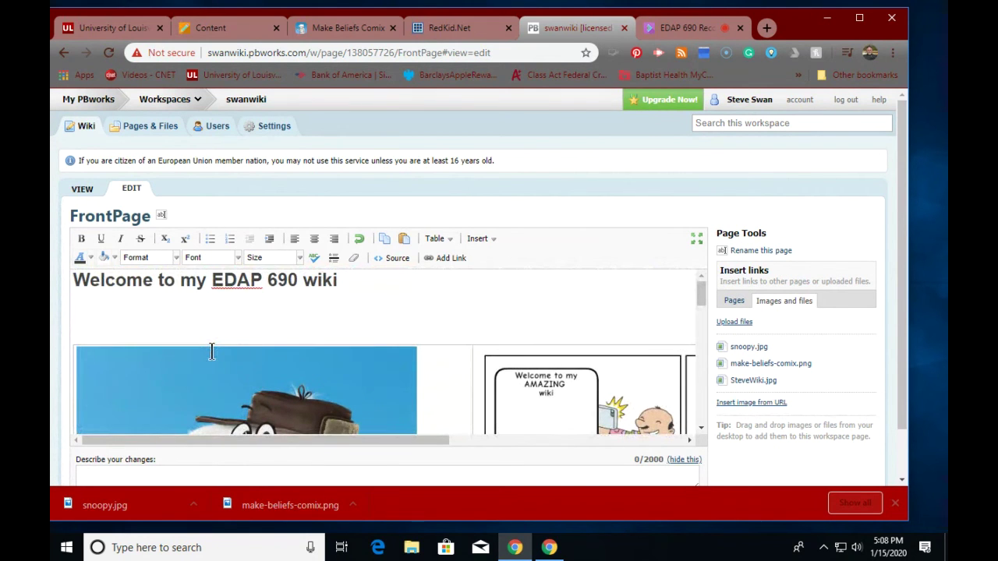
Step: Upload WebLaunchRecorder from the Downloads folder and insert a link to it on the blank line below the welcome heading
{"action": "left_click", "coordinate": [180, 315]}
{"action": "left_click", "coordinate": [734, 322]}
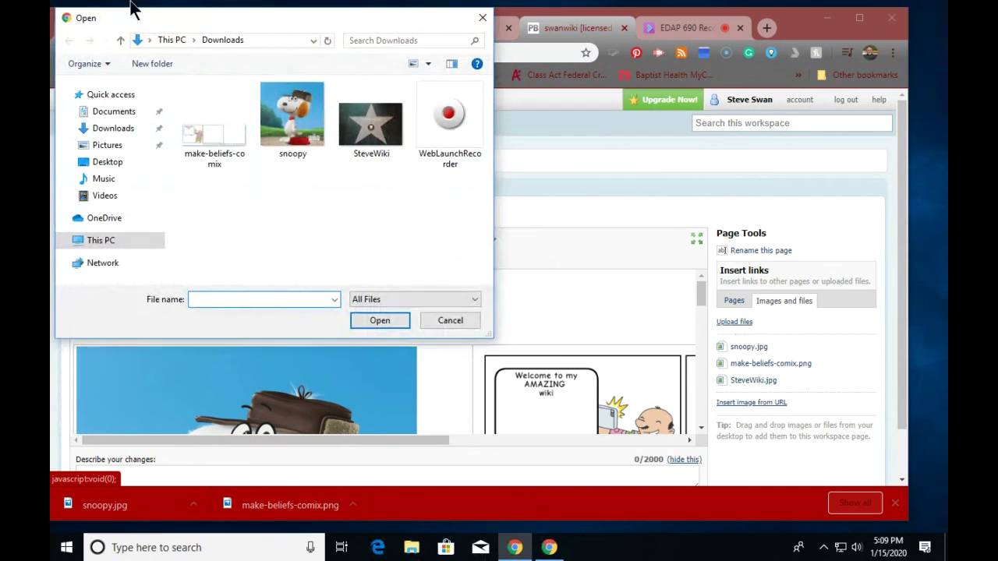
{"action": "left_click", "coordinate": [452, 109]}
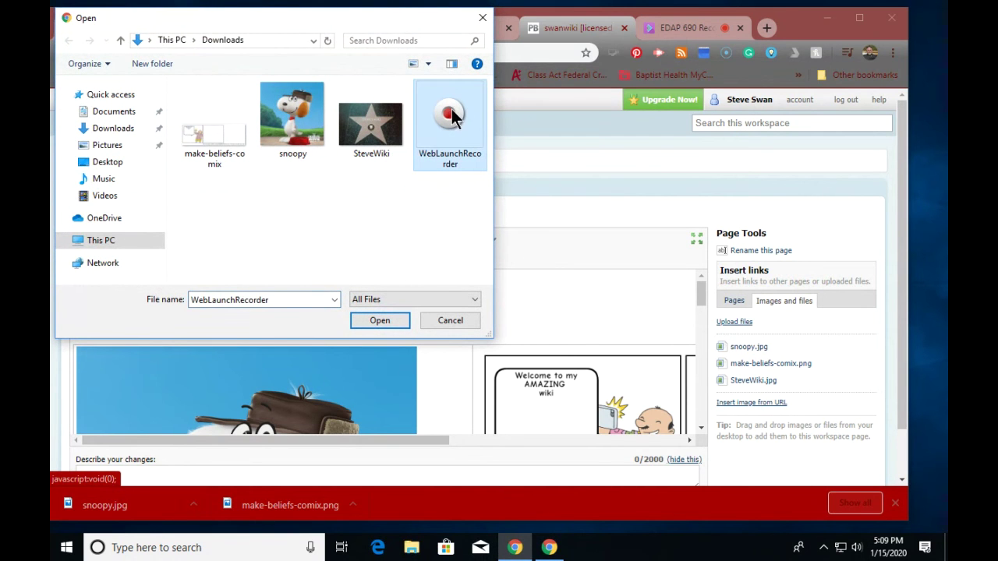
{"action": "left_click", "coordinate": [380, 320]}
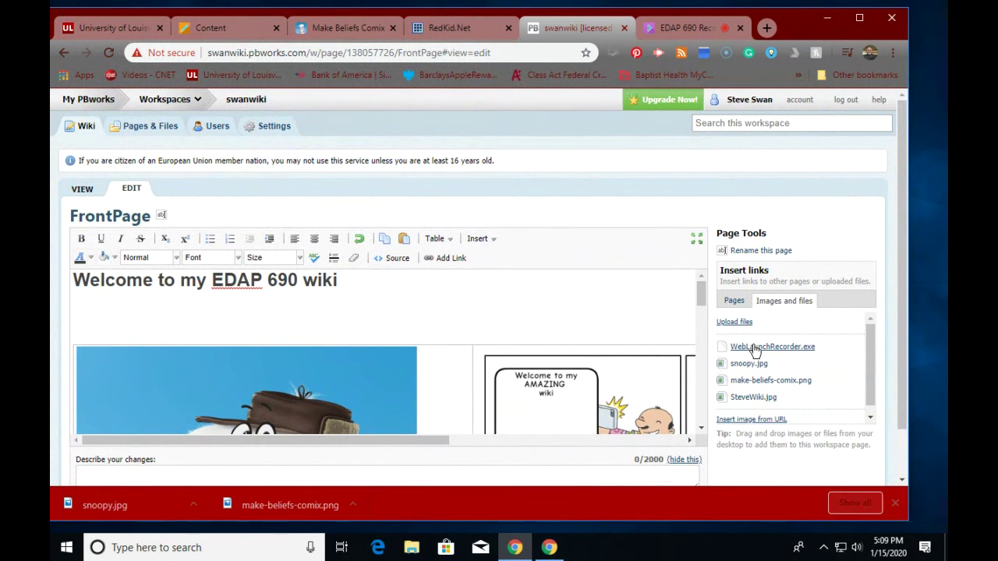
{"action": "left_click", "coordinate": [754, 348]}
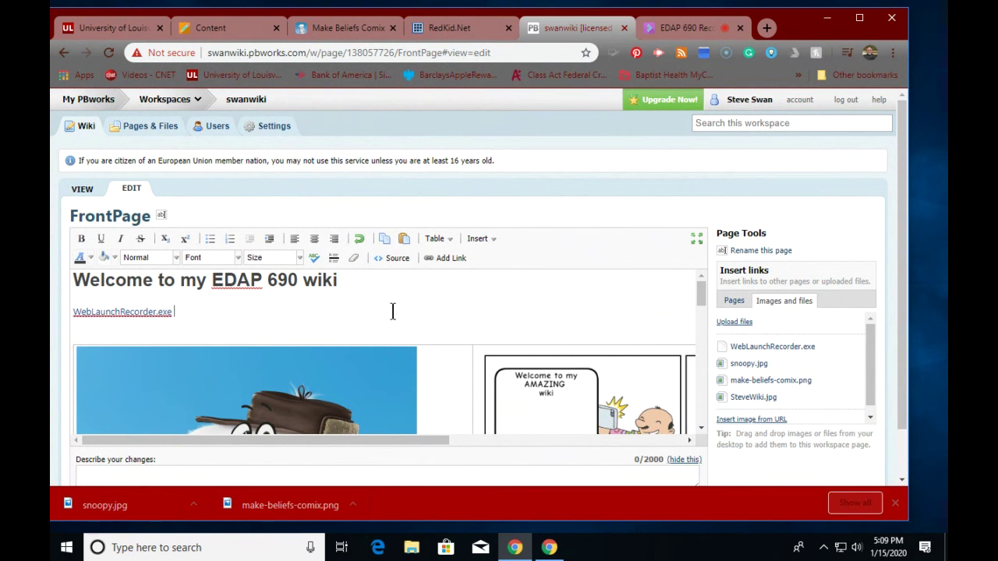
Step: Delete the WebLaunchRecorder.exe link and the extra blank lines between the welcome heading and the image table
{"action": "left_click_drag", "start_coordinate": [185, 312], "coordinate": [50, 299]}
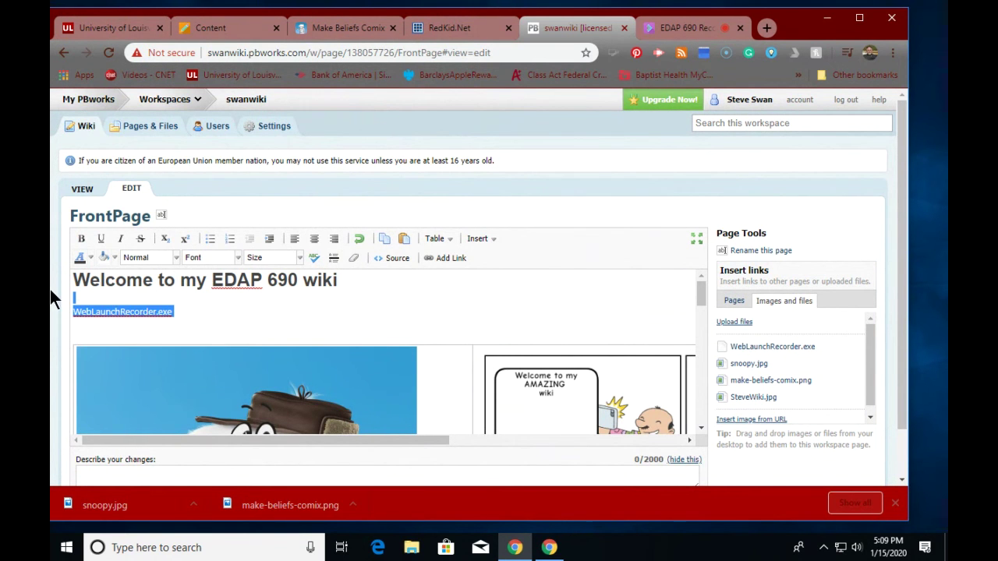
{"action": "key", "text": "Delete"}
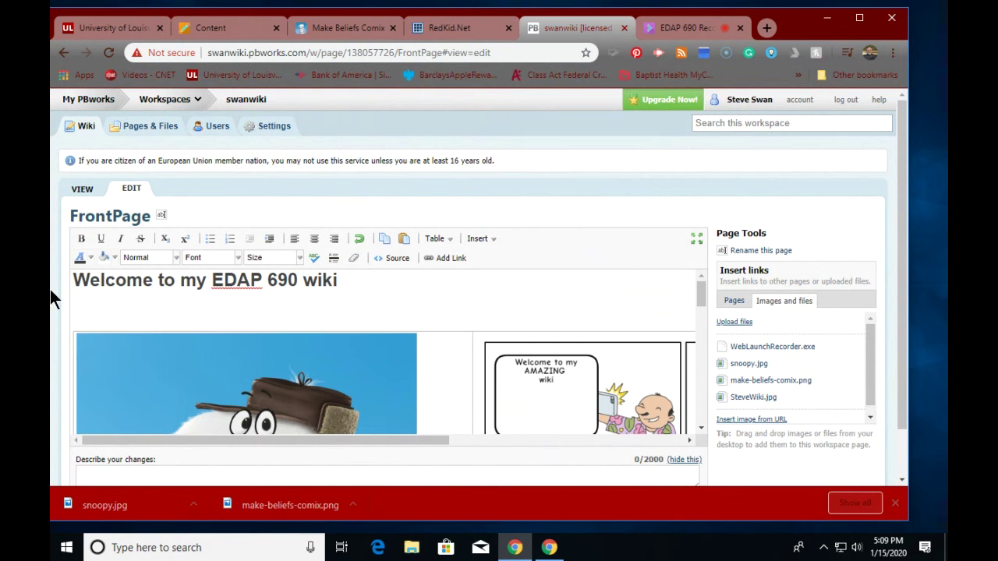
{"action": "left_click", "coordinate": [83, 318]}
{"action": "left_click", "coordinate": [82, 319]}
{"action": "key", "text": "BackSpace"}
{"action": "key", "text": "BackSpace"}
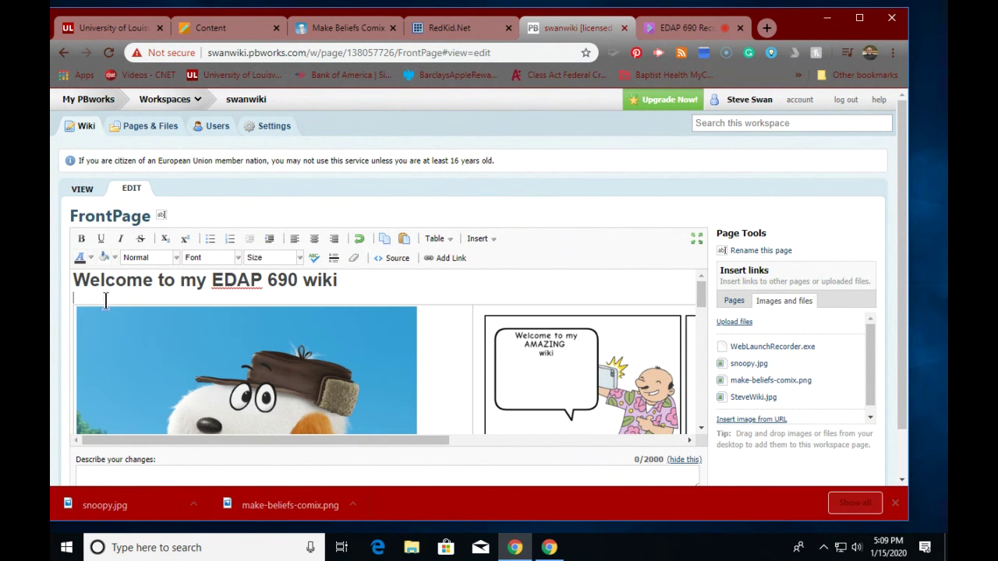
Step: Save the front page and review the images in the published view
{"action": "scroll", "coordinate": [244, 427], "scroll_direction": "down", "scroll_amount": 3}
{"action": "scroll", "coordinate": [245, 427], "scroll_direction": "down", "scroll_amount": 3}
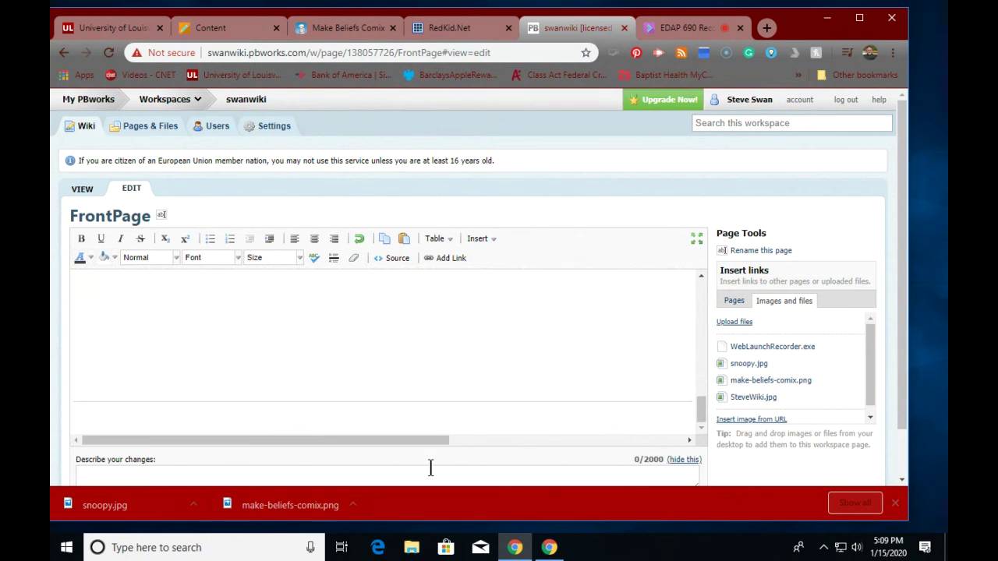
{"action": "scroll", "coordinate": [429, 468], "scroll_direction": "down", "scroll_amount": 1}
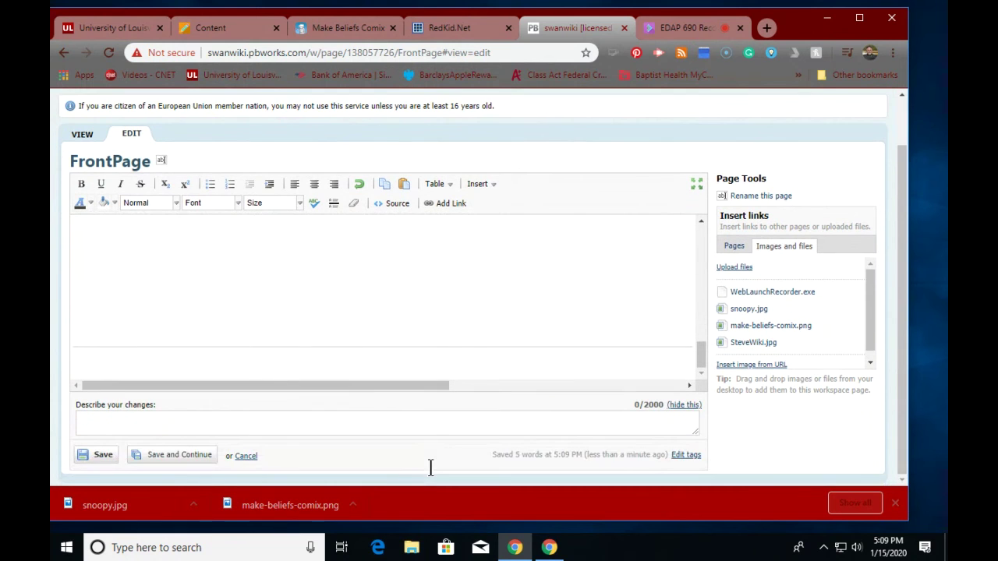
{"action": "left_click", "coordinate": [97, 453]}
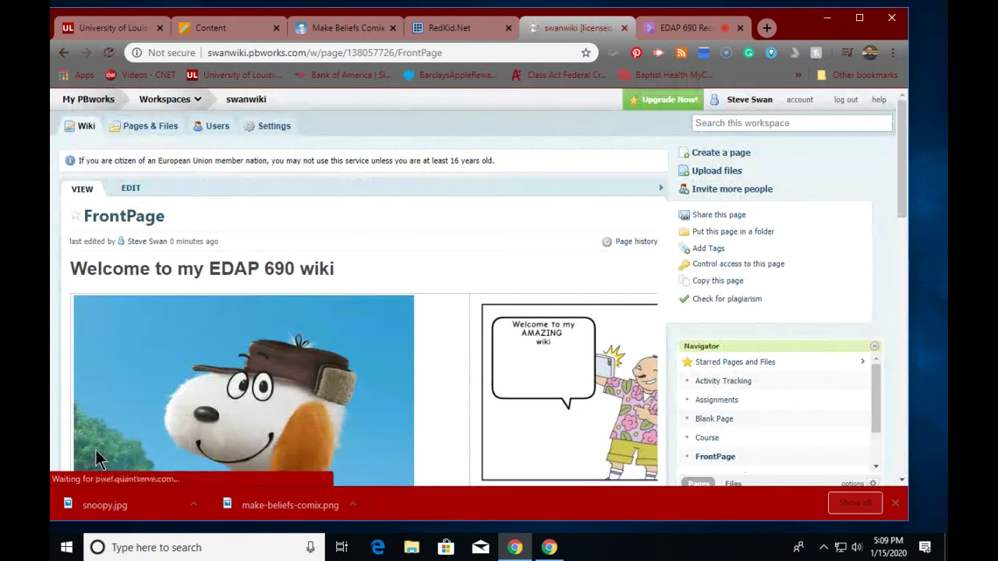
{"action": "scroll", "coordinate": [179, 390], "scroll_direction": "down", "scroll_amount": 2}
{"action": "scroll", "coordinate": [183, 398], "scroll_direction": "down", "scroll_amount": 4}
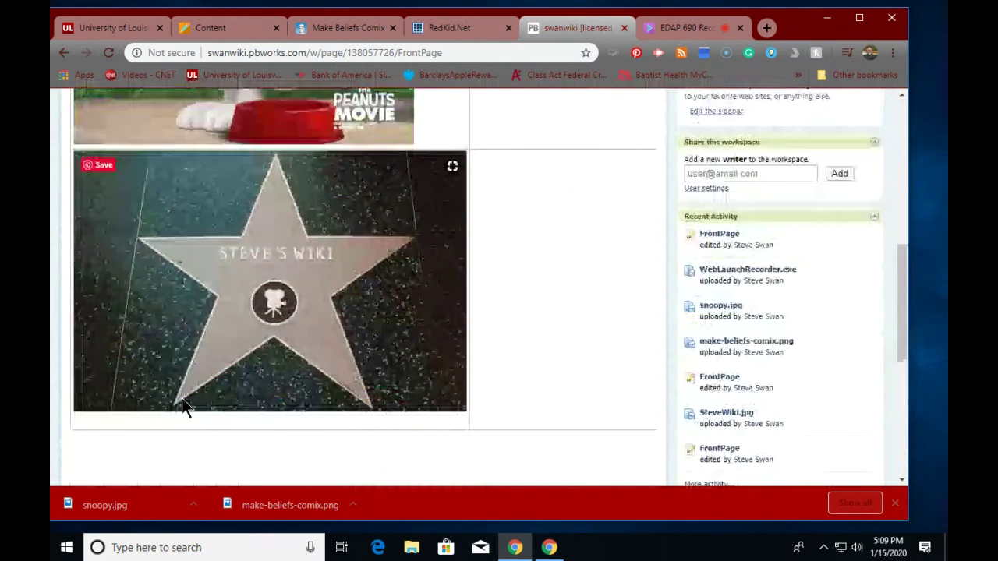
{"action": "scroll", "coordinate": [181, 397], "scroll_direction": "up", "scroll_amount": 6}
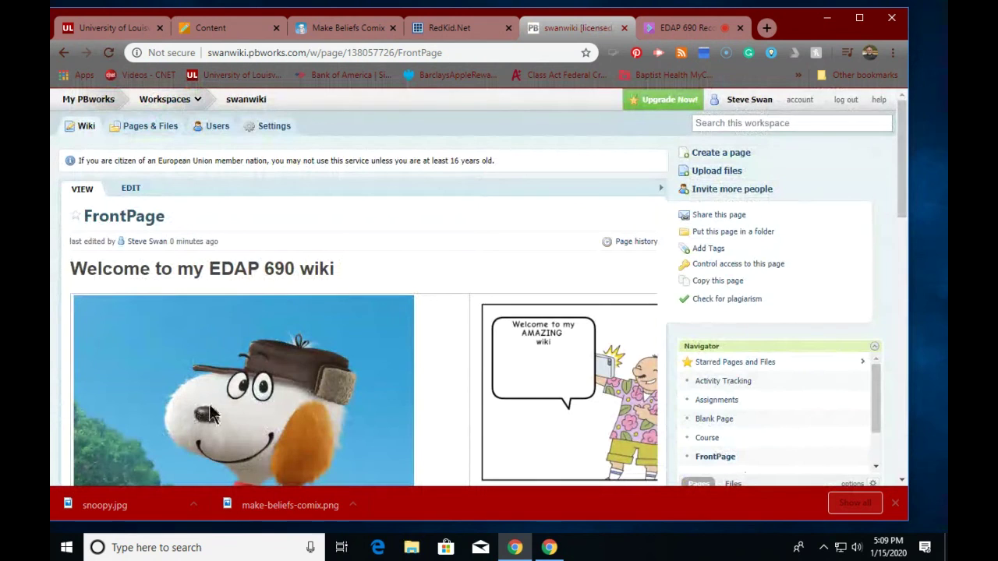
Step: Reopen the front page for editing and select the cells of the image table
{"action": "left_click", "coordinate": [121, 188]}
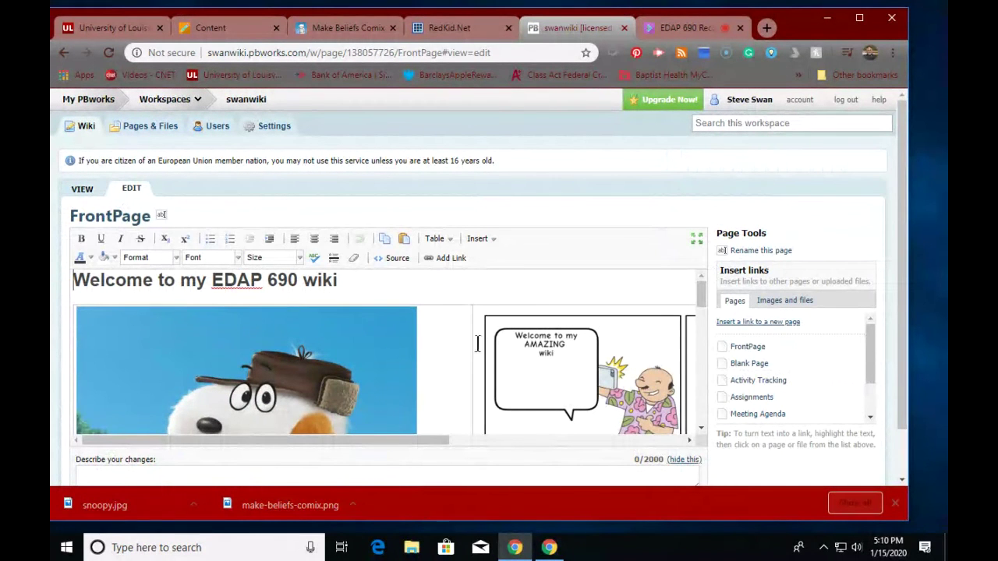
{"action": "left_click", "coordinate": [477, 304]}
{"action": "left_click", "coordinate": [451, 240]}
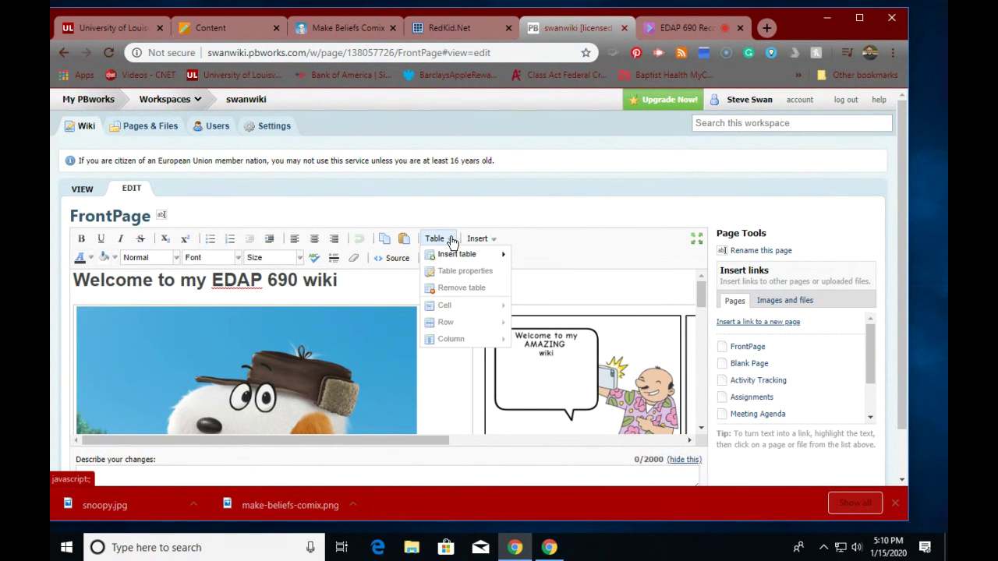
{"action": "left_click", "coordinate": [419, 393]}
{"action": "left_click_drag", "start_coordinate": [89, 331], "coordinate": [612, 418]}
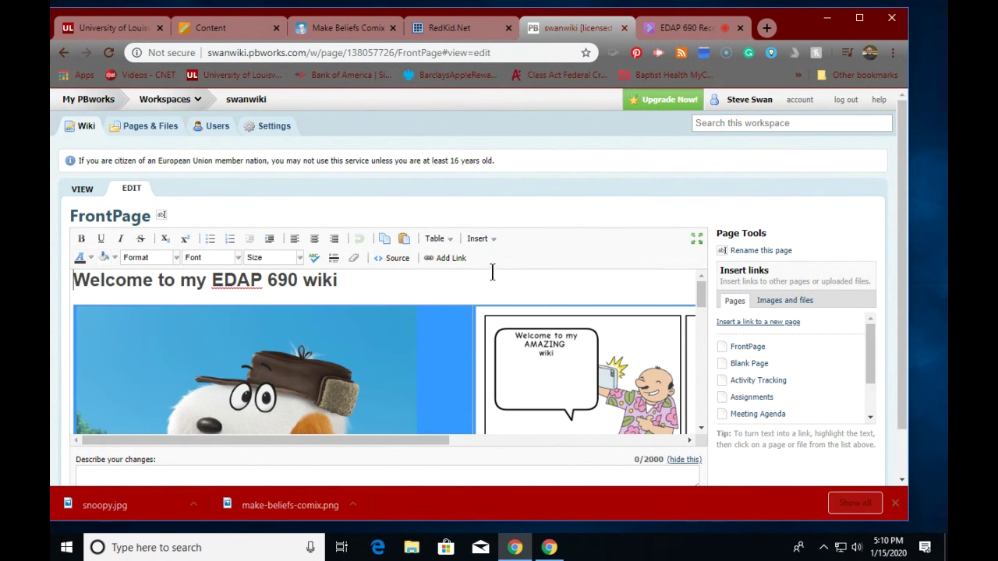
Step: Try to set the image table's border color to 140202 in its table properties
{"action": "left_click", "coordinate": [450, 241]}
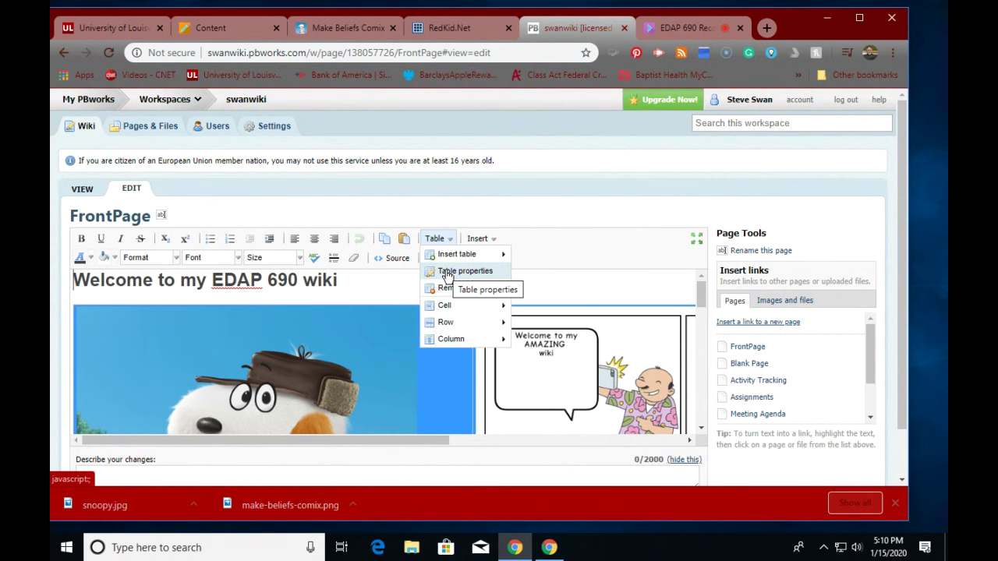
{"action": "left_click", "coordinate": [449, 273]}
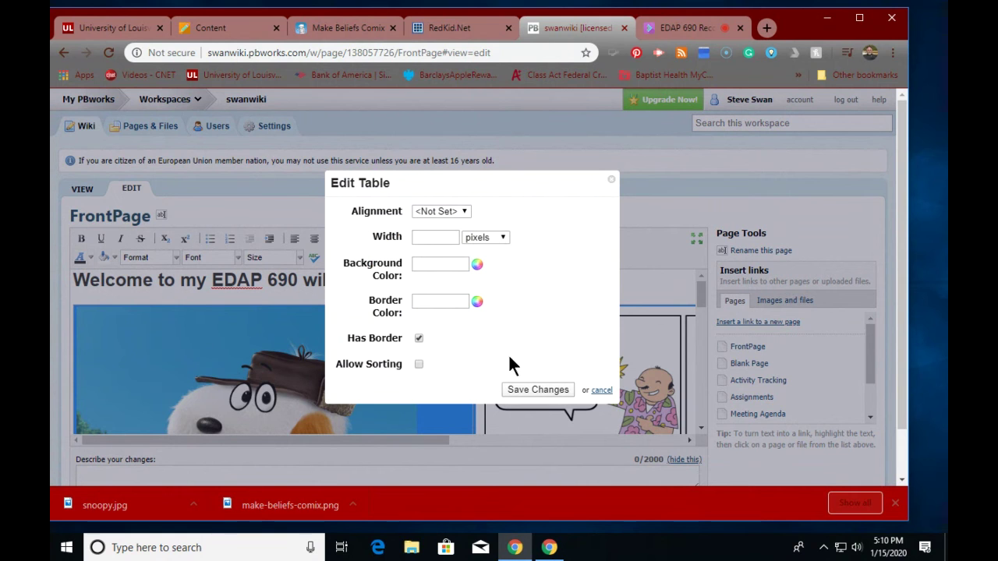
{"action": "left_click", "coordinate": [476, 301]}
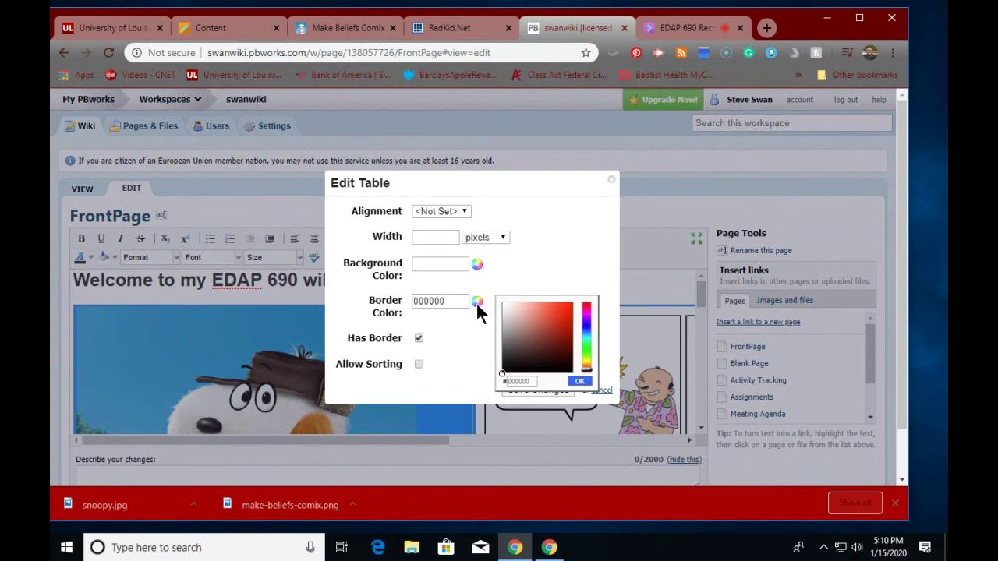
{"action": "left_click", "coordinate": [563, 364]}
{"action": "left_click", "coordinate": [578, 381]}
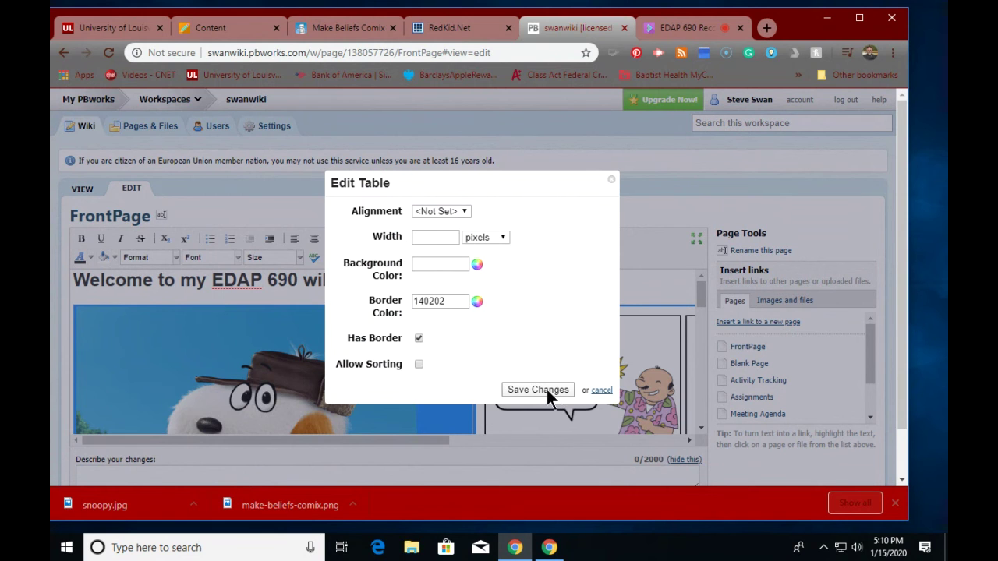
{"action": "left_click", "coordinate": [609, 182]}
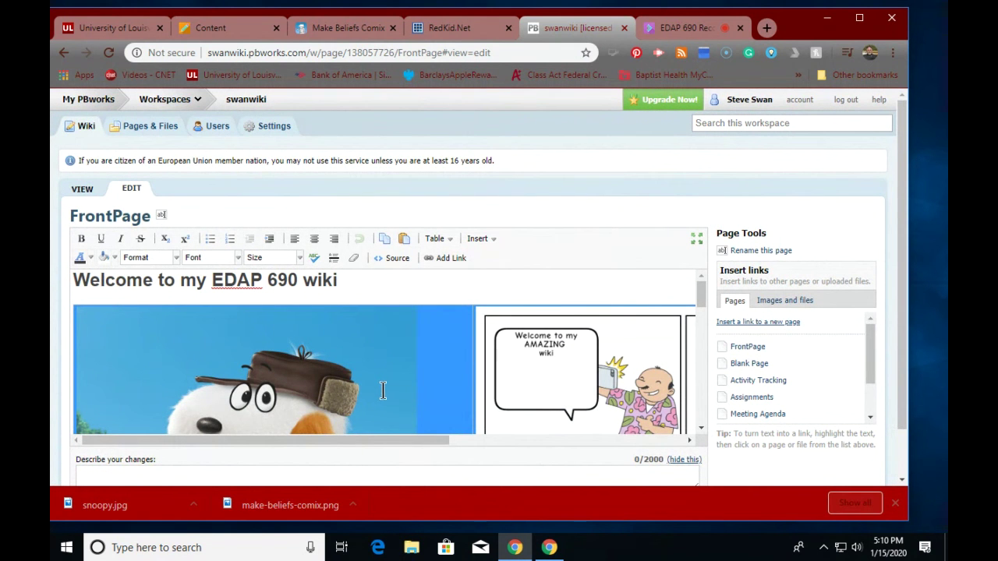
Step: Try to set the image table's alignment to Center in its table properties
{"action": "left_click", "coordinate": [450, 244]}
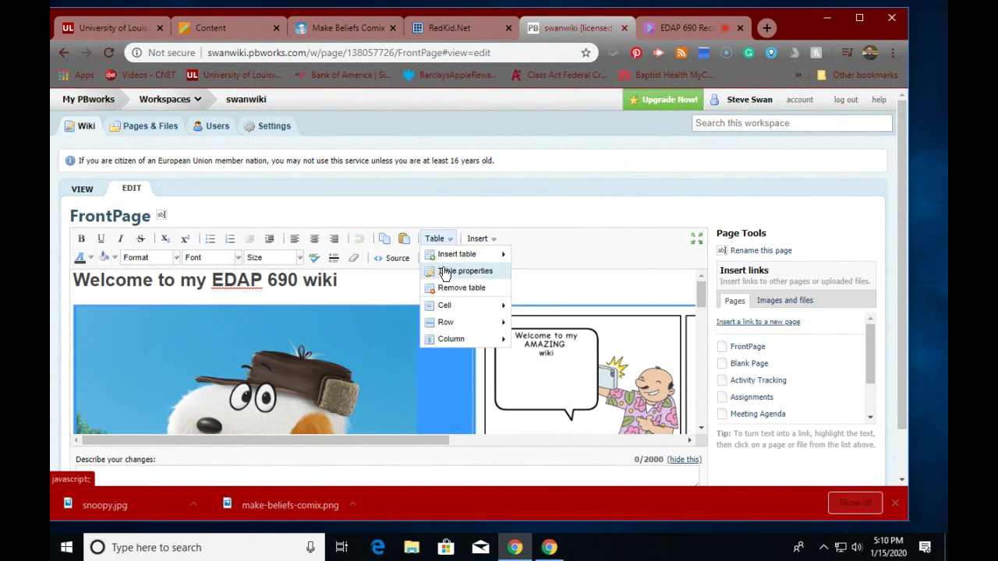
{"action": "left_click", "coordinate": [452, 270]}
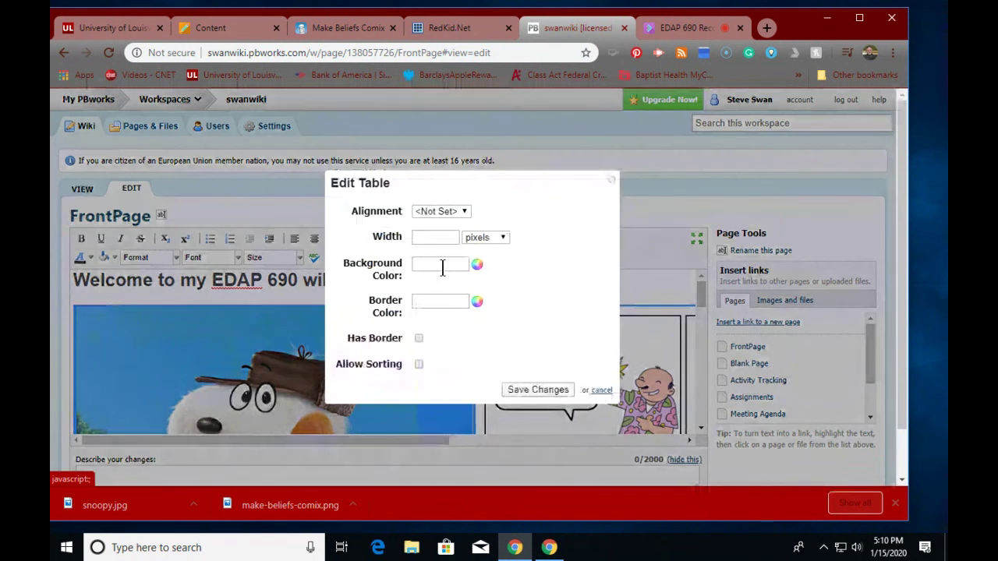
{"action": "left_click", "coordinate": [448, 212]}
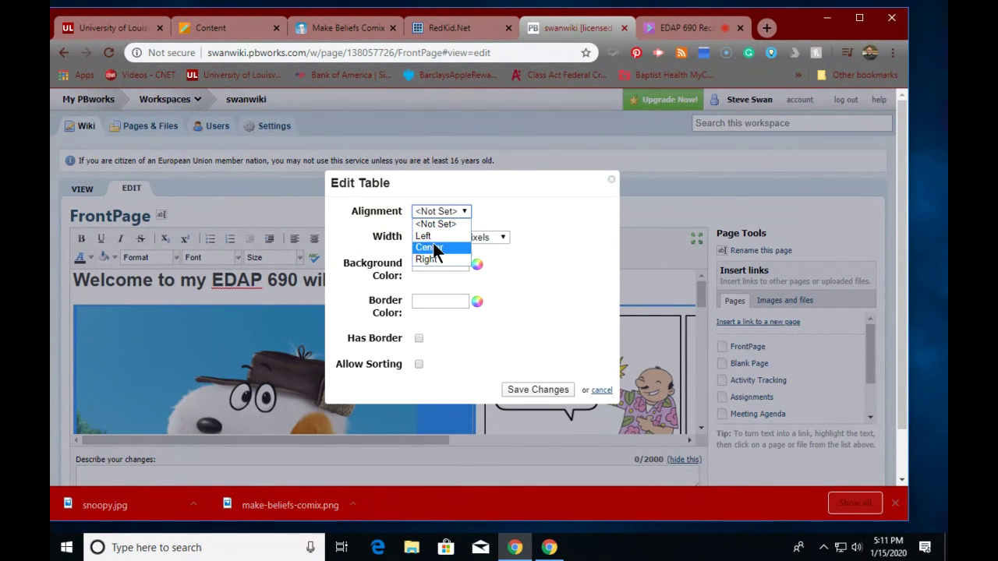
{"action": "left_click", "coordinate": [431, 246]}
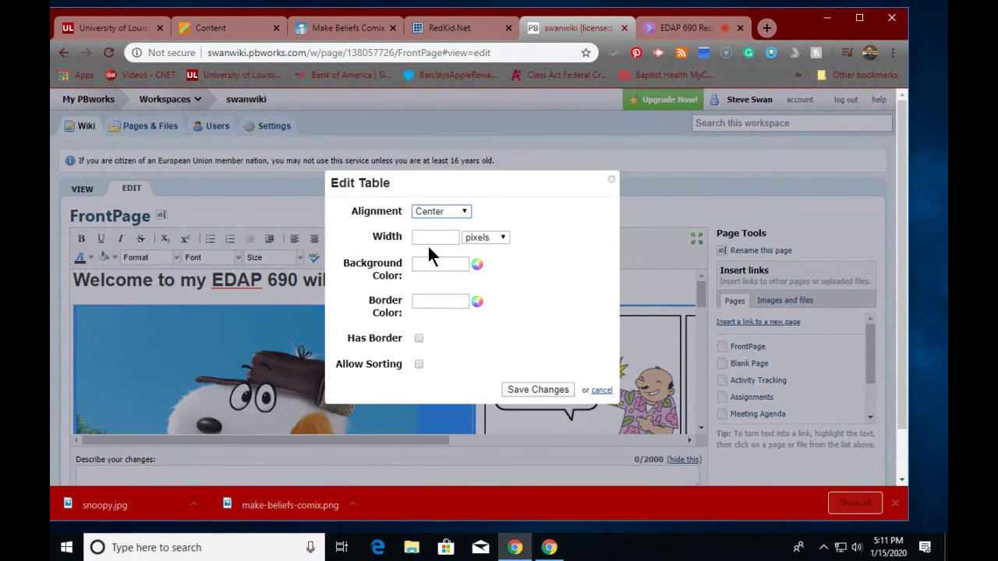
{"action": "left_click", "coordinate": [527, 389]}
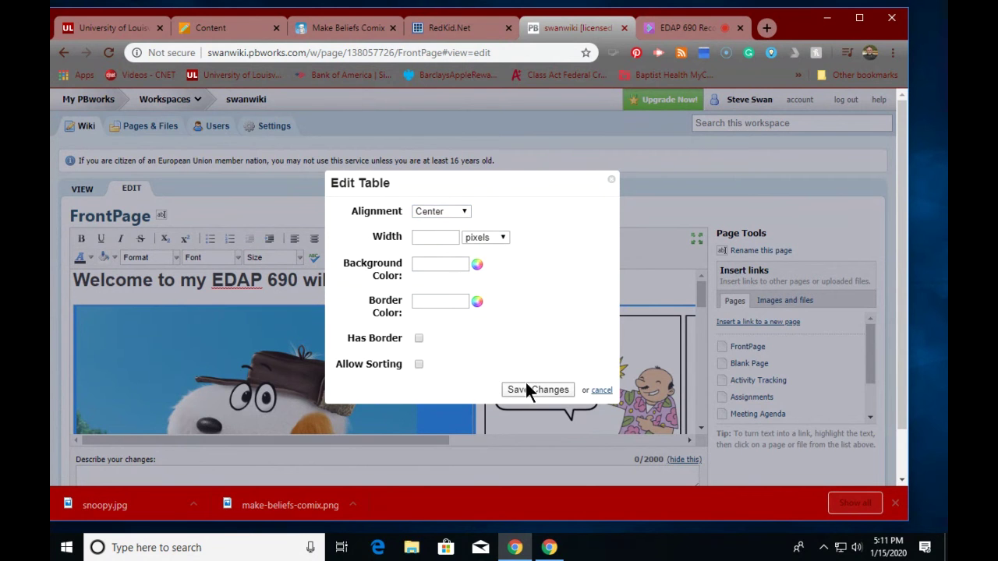
{"action": "left_click", "coordinate": [599, 389]}
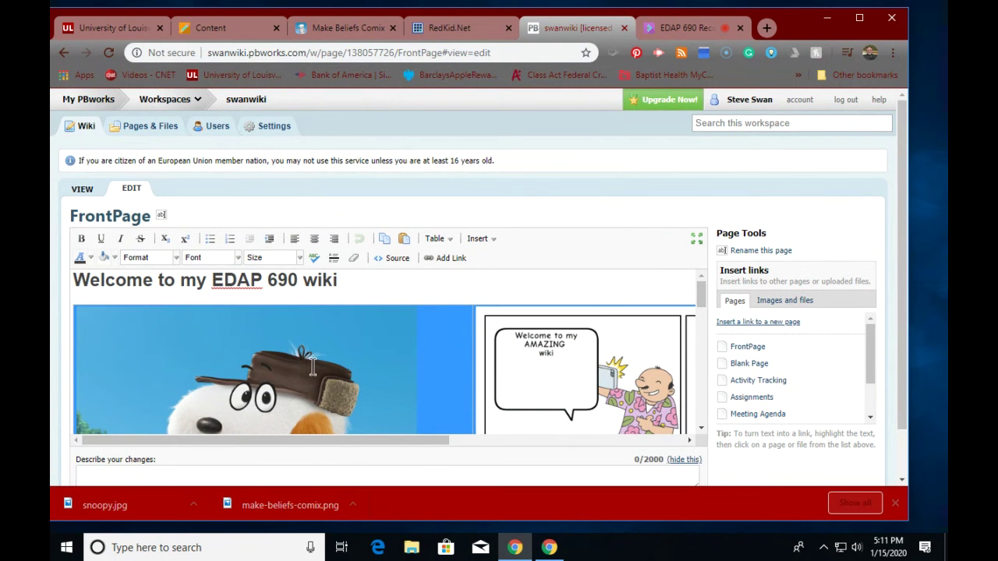
Step: Switch to the Blackboard course and open the Module 1: Multimedia Wiki Creation page
{"action": "left_click", "coordinate": [242, 31]}
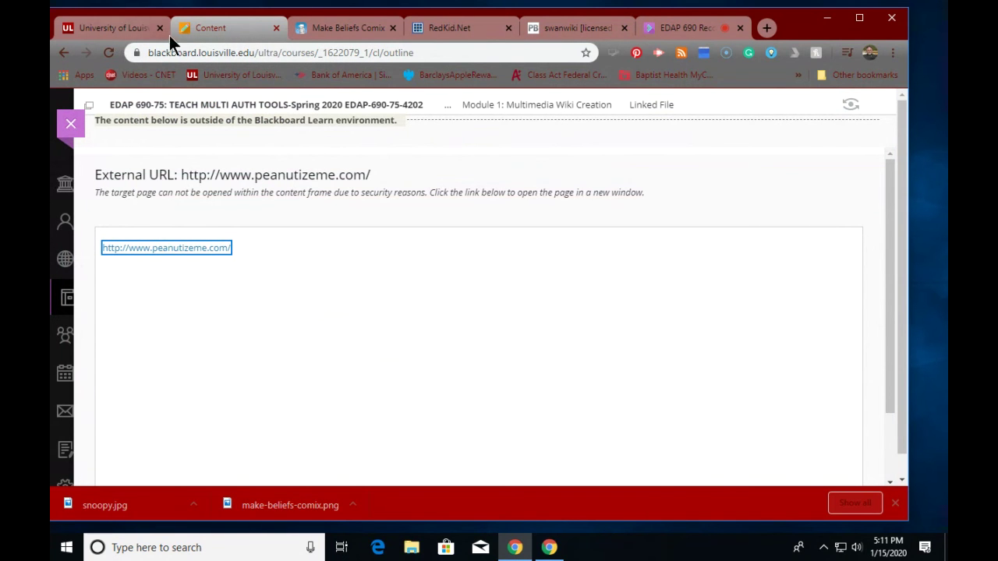
{"action": "left_click", "coordinate": [494, 110]}
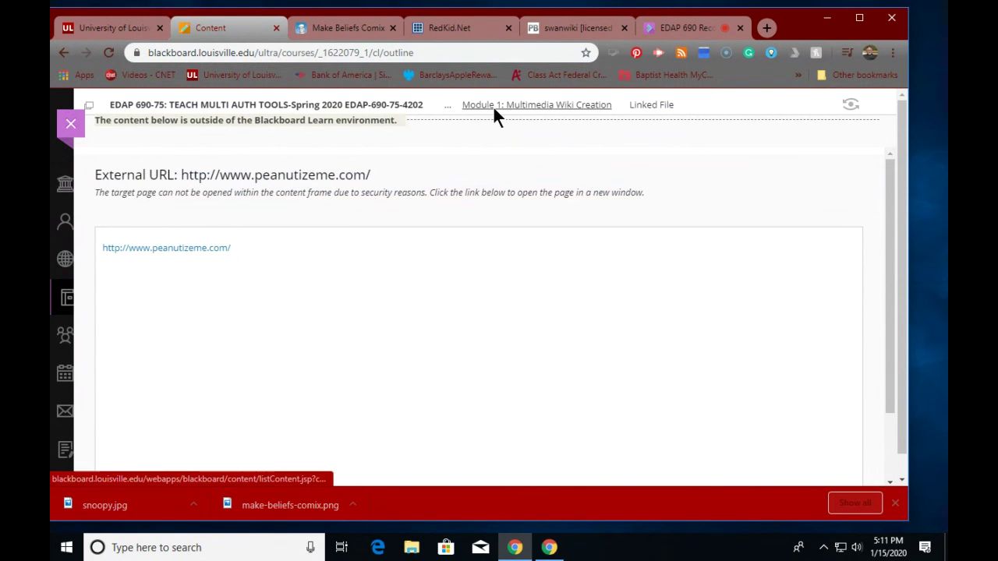
{"action": "left_click", "coordinate": [493, 105]}
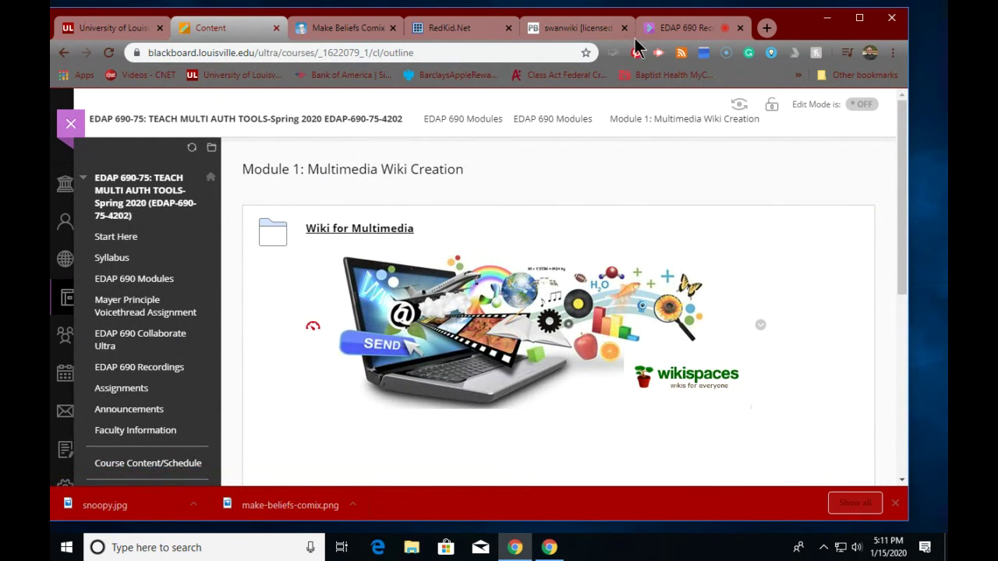
Step: Return to the PBworks wiki and open its pages and files list, leaving the front-page editor without saving
{"action": "left_click", "coordinate": [566, 31]}
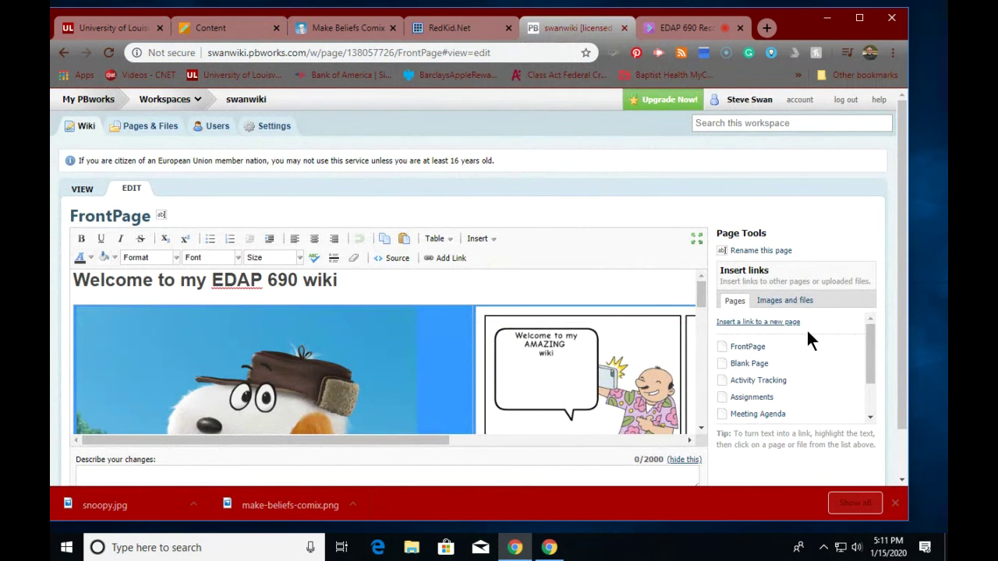
{"action": "scroll", "coordinate": [819, 328], "scroll_direction": "down", "scroll_amount": 2}
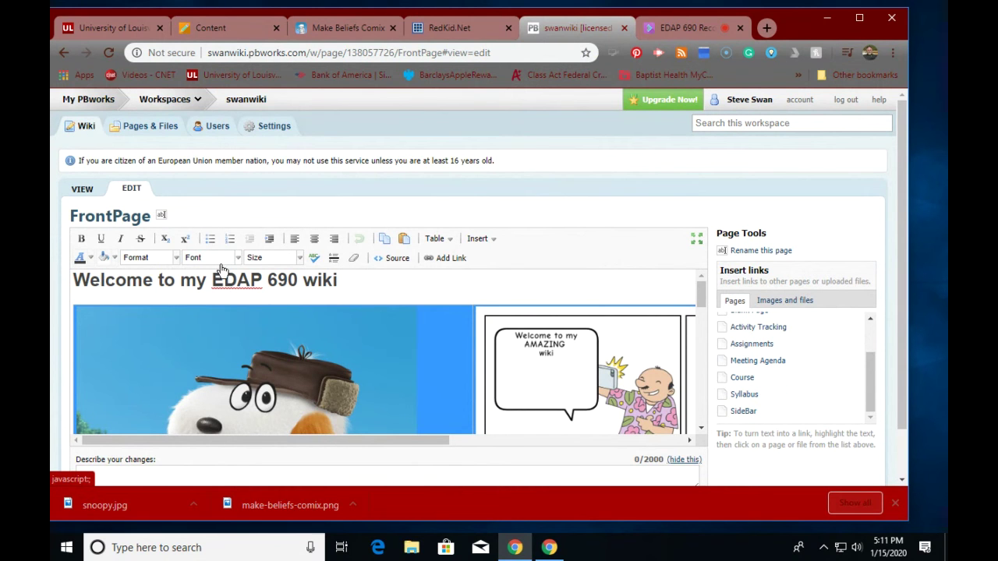
{"action": "left_click", "coordinate": [153, 127]}
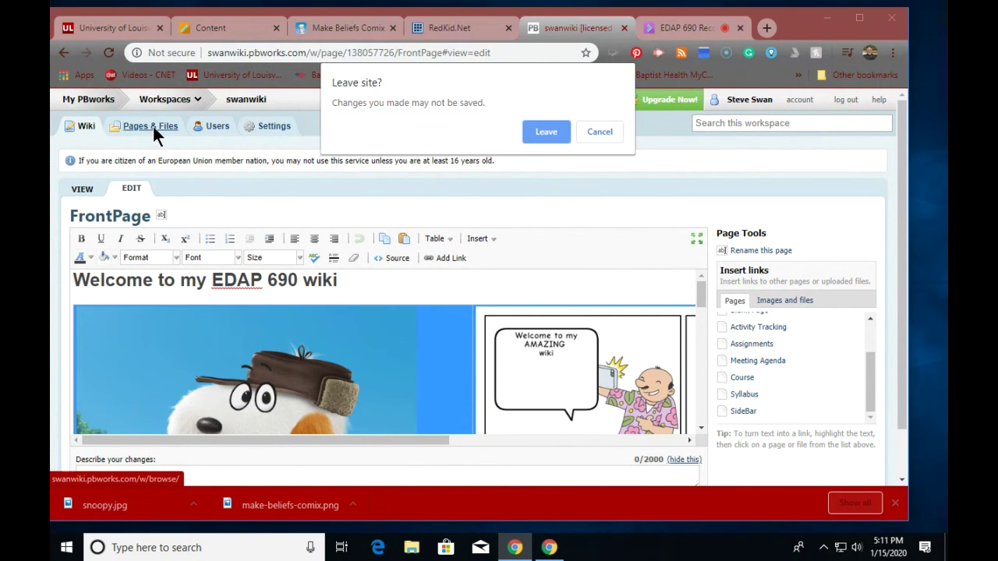
{"action": "left_click", "coordinate": [557, 131]}
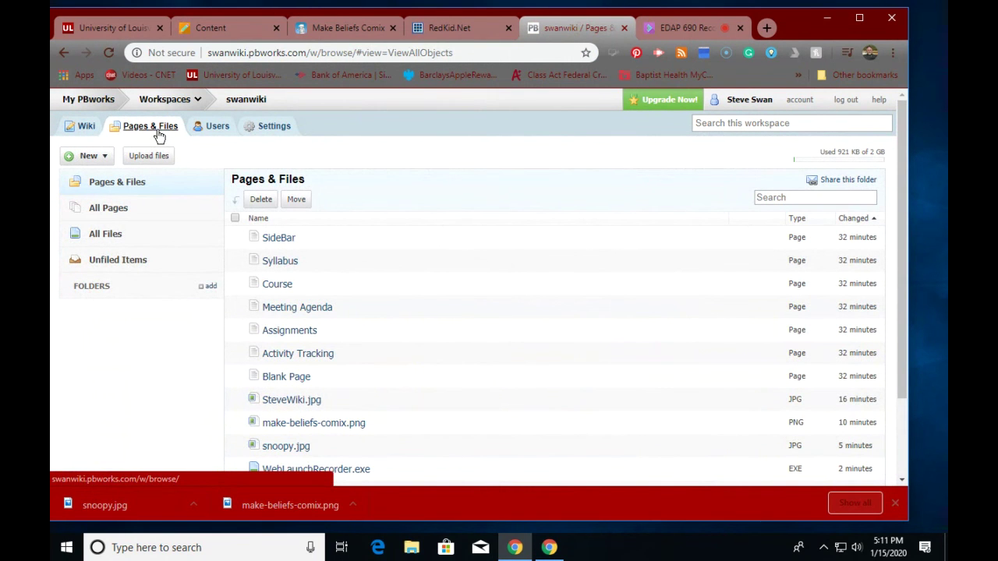
Step: Try to create a new blank wiki page without a name, and cancel it
{"action": "left_click", "coordinate": [100, 156]}
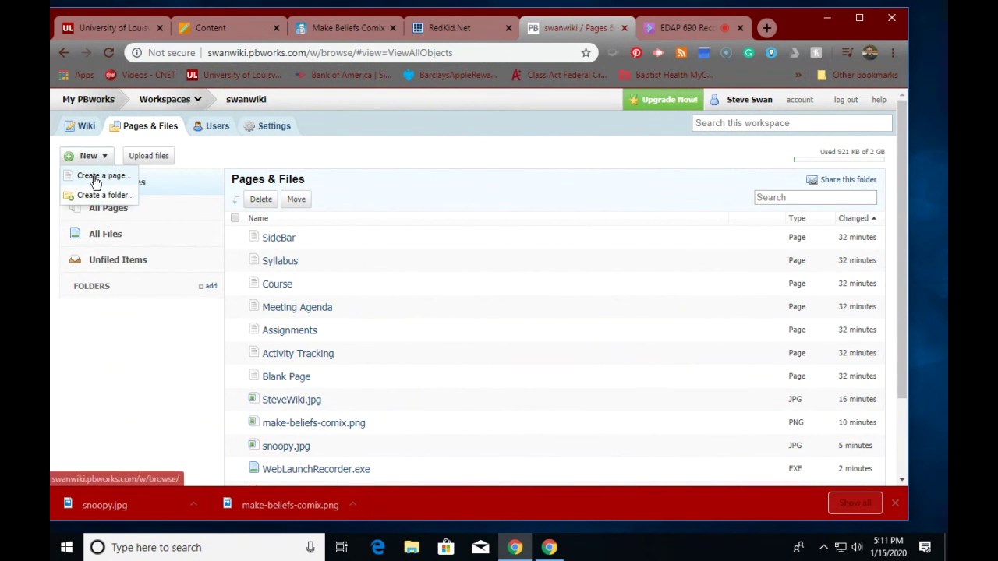
{"action": "left_click", "coordinate": [91, 175]}
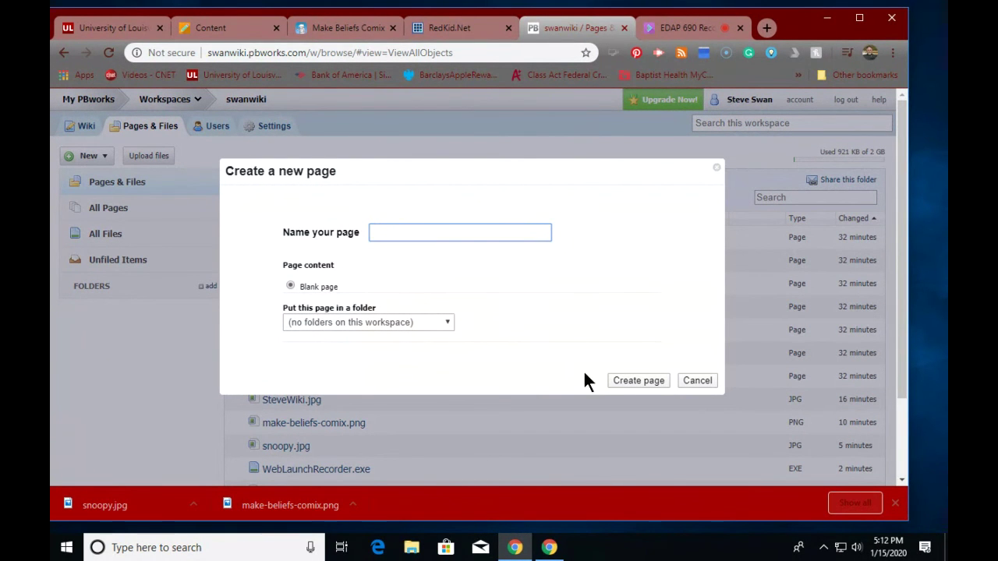
{"action": "left_click", "coordinate": [638, 381]}
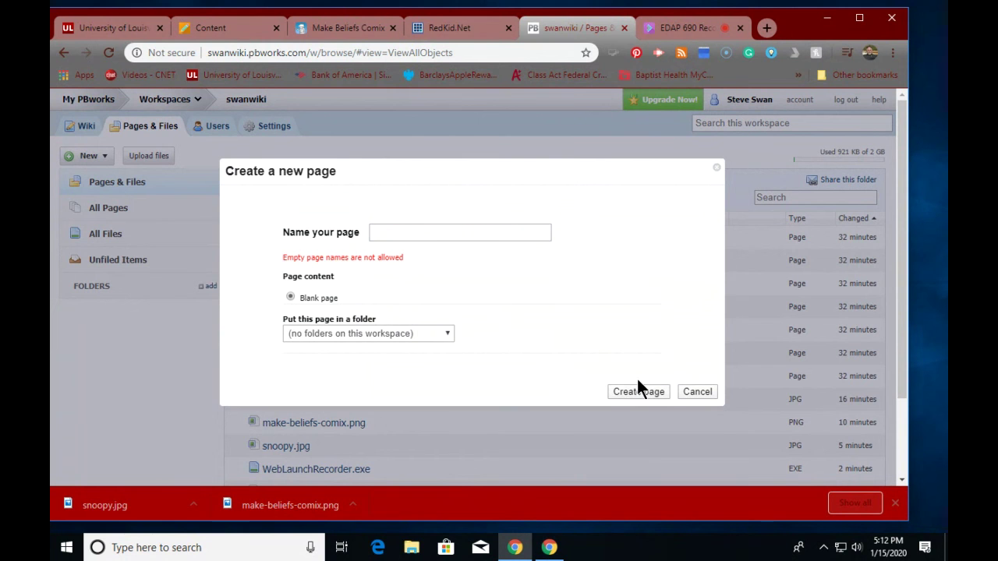
{"action": "left_click", "coordinate": [697, 392]}
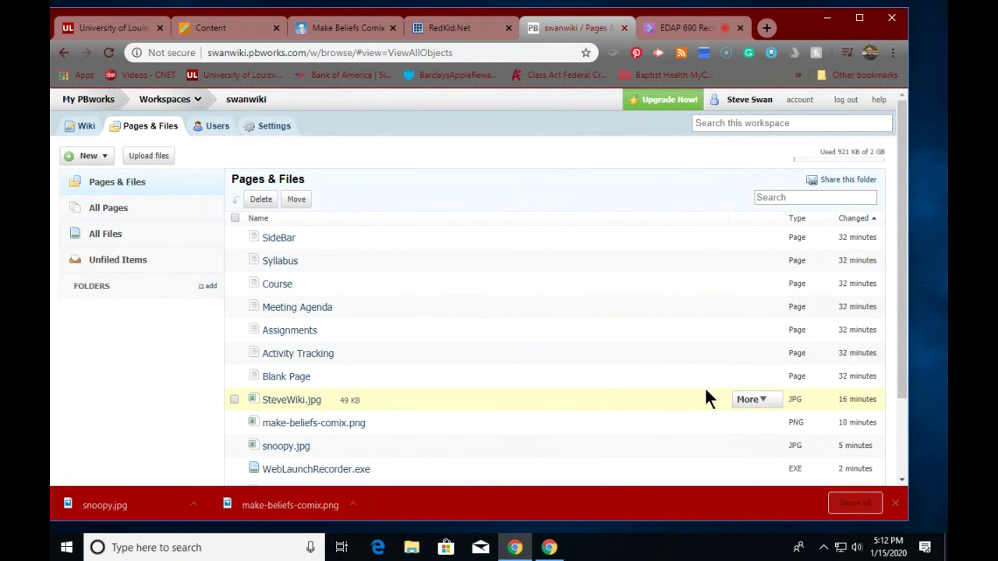
Step: Look over the Wiki for Multimedia folder on the Module 1 page in Blackboard
{"action": "left_click", "coordinate": [242, 30]}
{"action": "scroll", "coordinate": [384, 269], "scroll_direction": "down", "scroll_amount": 2}
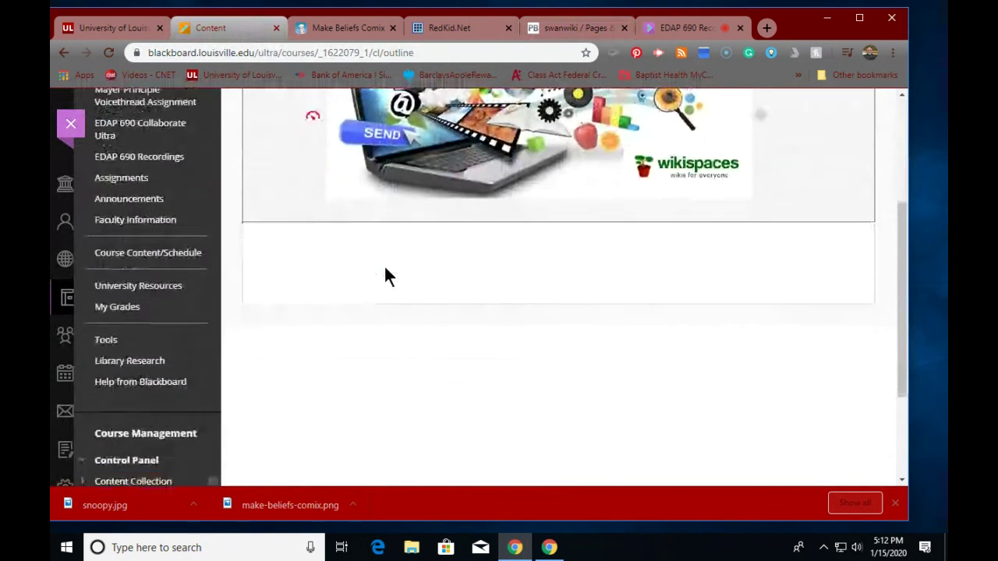
{"action": "scroll", "coordinate": [384, 268], "scroll_direction": "up", "scroll_amount": 2}
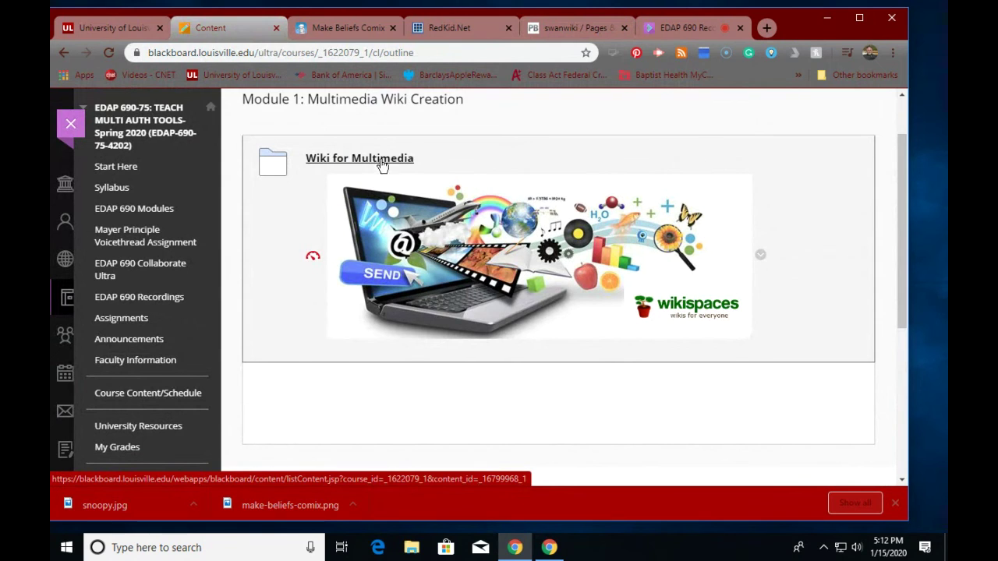
Step: Switch back to the PBworks wiki, open the front page in view mode and copy its web address
{"action": "left_click", "coordinate": [559, 26]}
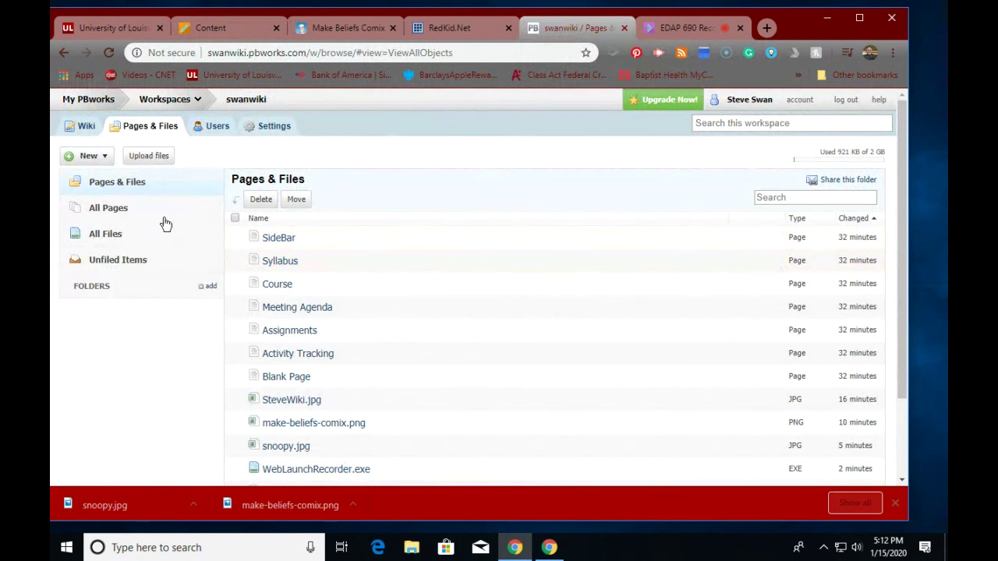
{"action": "left_click", "coordinate": [85, 126]}
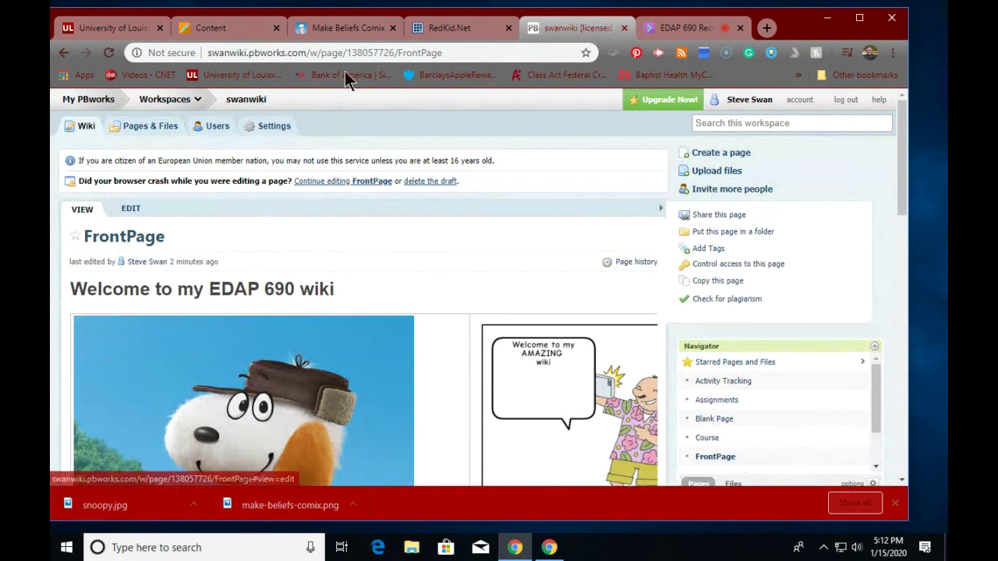
{"action": "left_click", "coordinate": [456, 52]}
{"action": "key", "text": "ctrl+c"}
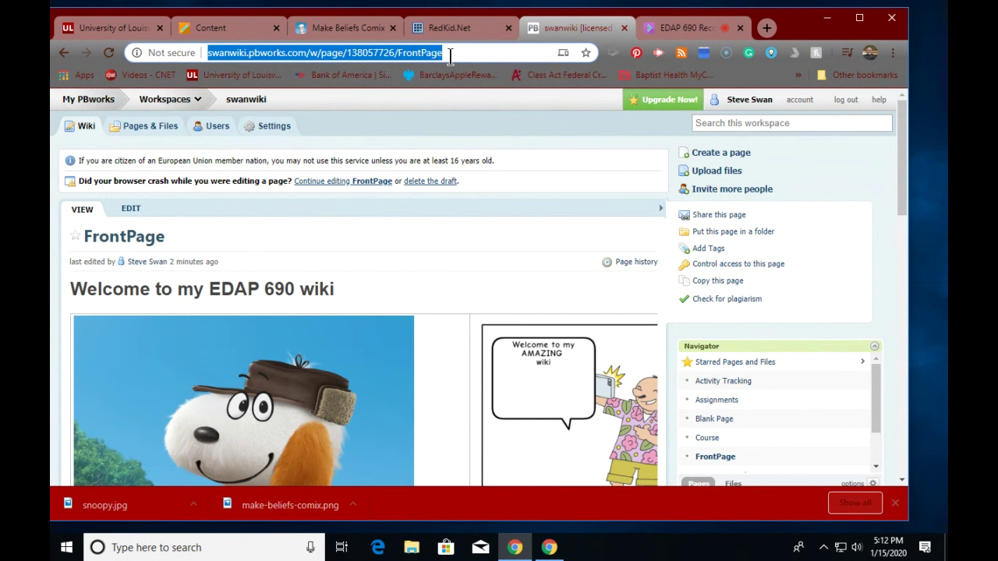
Step: Switch to Blackboard and open the Module 1: Multimedia Wiki Creation assignment from the course's assignments
{"action": "left_click", "coordinate": [226, 27]}
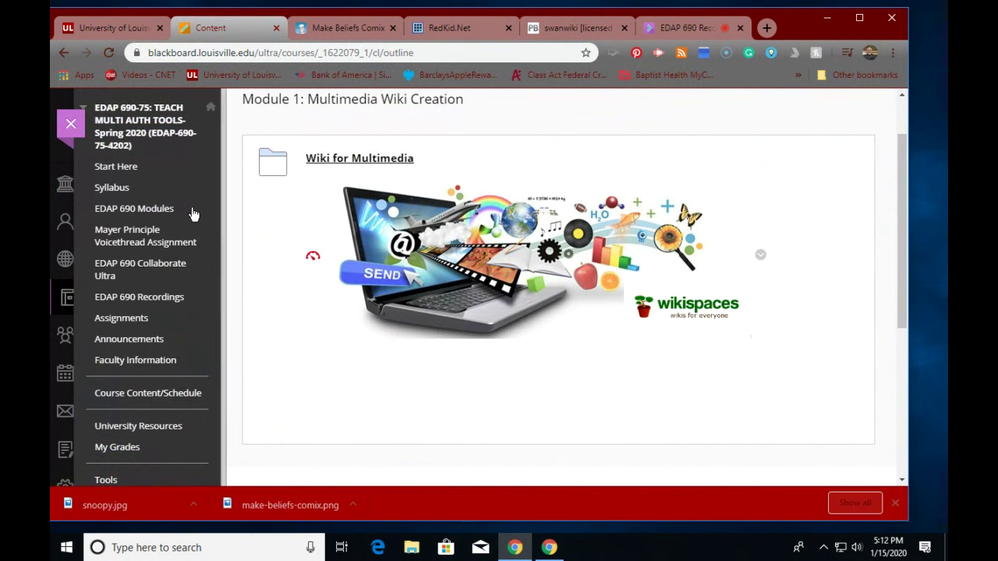
{"action": "left_click", "coordinate": [125, 319]}
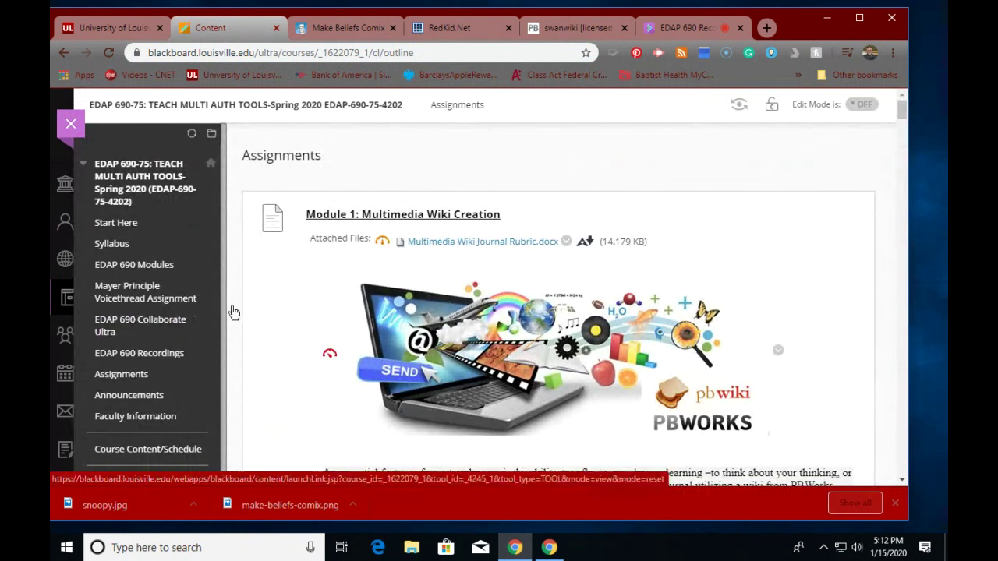
{"action": "scroll", "coordinate": [394, 228], "scroll_direction": "down", "scroll_amount": 2}
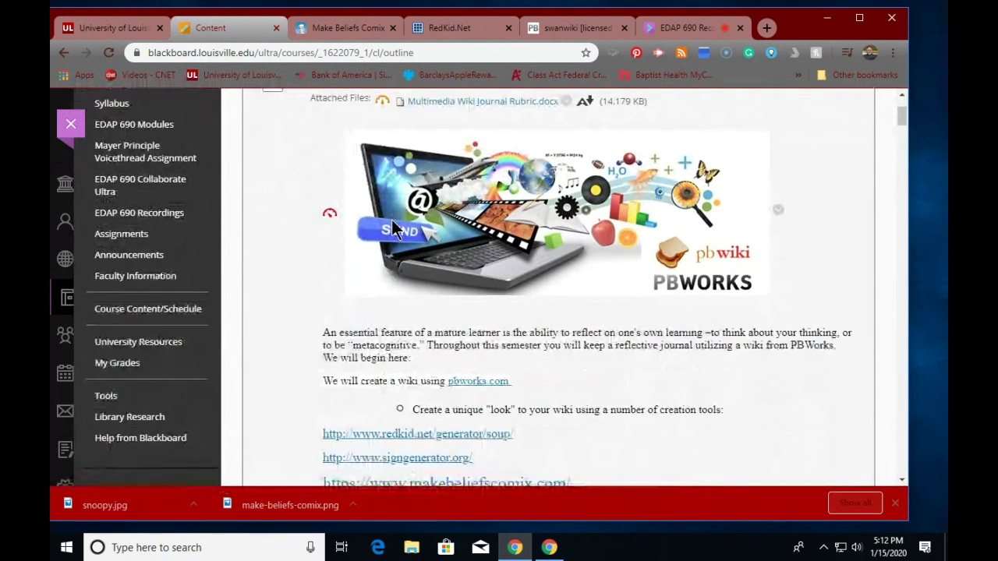
{"action": "scroll", "coordinate": [394, 227], "scroll_direction": "up", "scroll_amount": 1}
{"action": "left_click", "coordinate": [417, 145]}
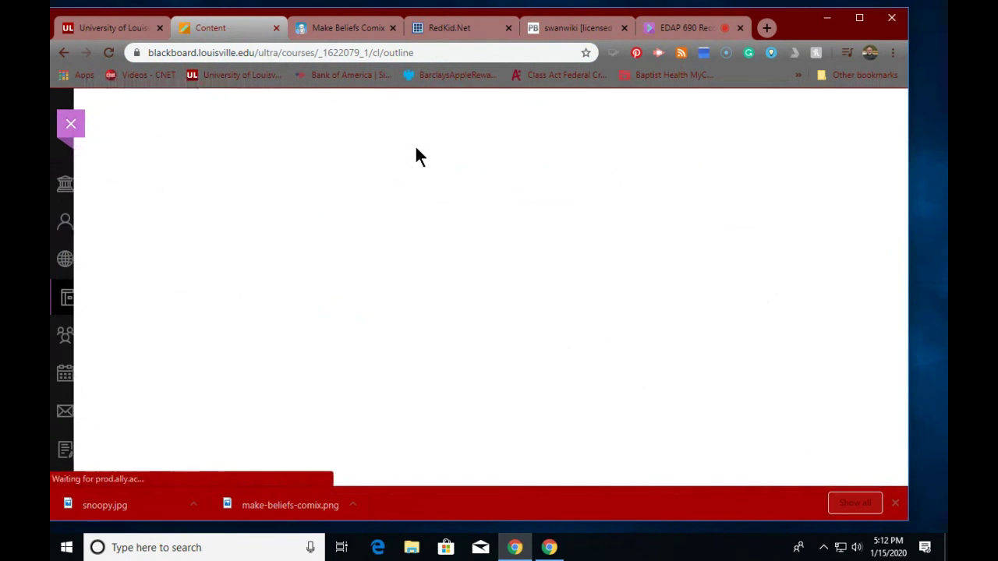
Step: Paste the wiki front page's URL into the assignment's text submission and submit the assignment
{"action": "scroll", "coordinate": [438, 293], "scroll_direction": "down", "scroll_amount": 15}
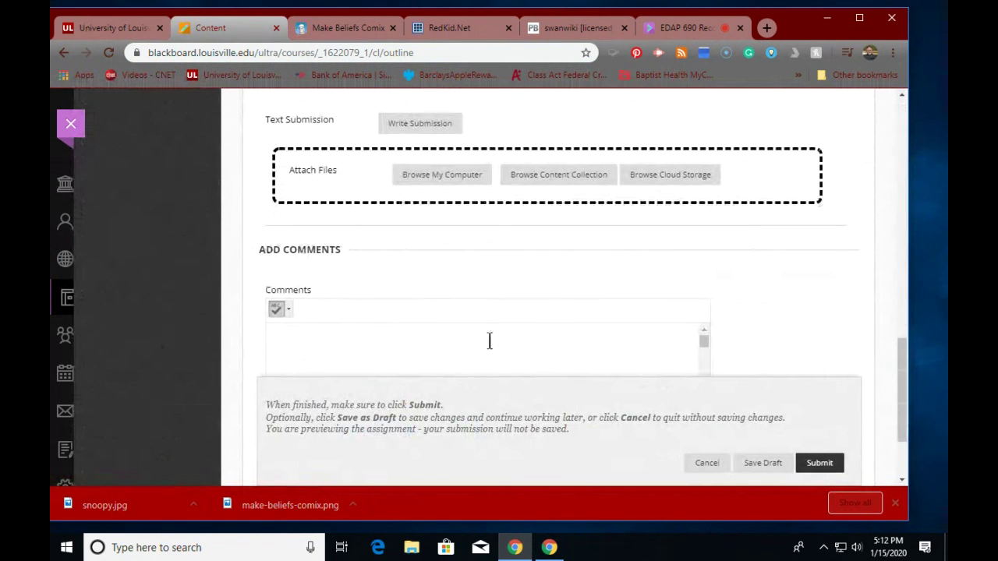
{"action": "scroll", "coordinate": [441, 312], "scroll_direction": "up", "scroll_amount": 2}
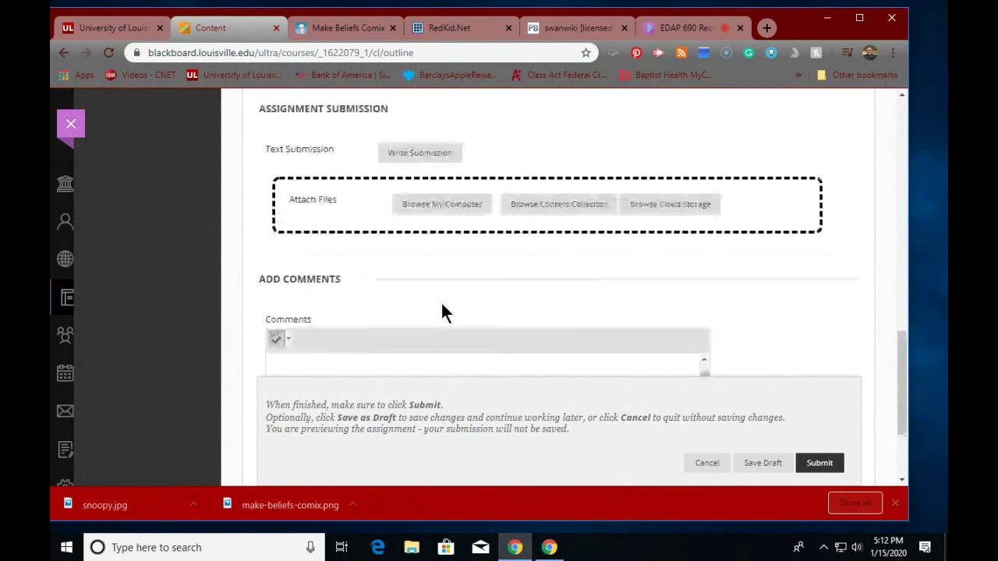
{"action": "left_click", "coordinate": [408, 201]}
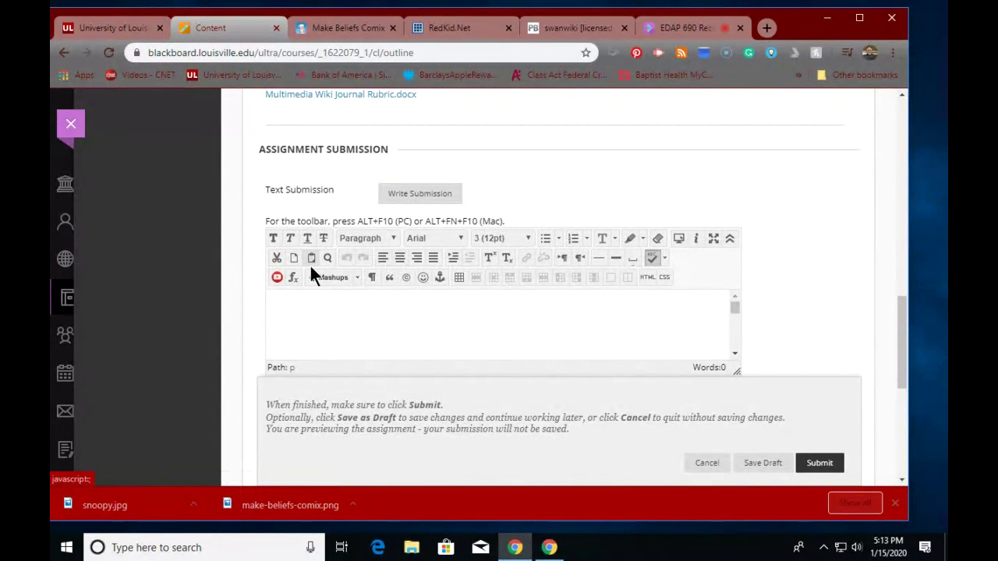
{"action": "left_click", "coordinate": [310, 264]}
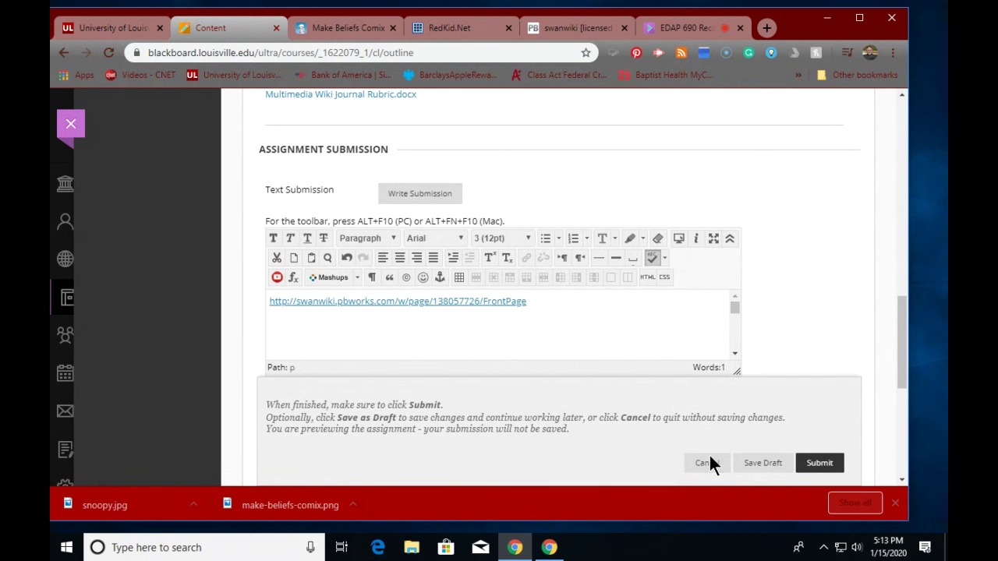
{"action": "left_click", "coordinate": [816, 465]}
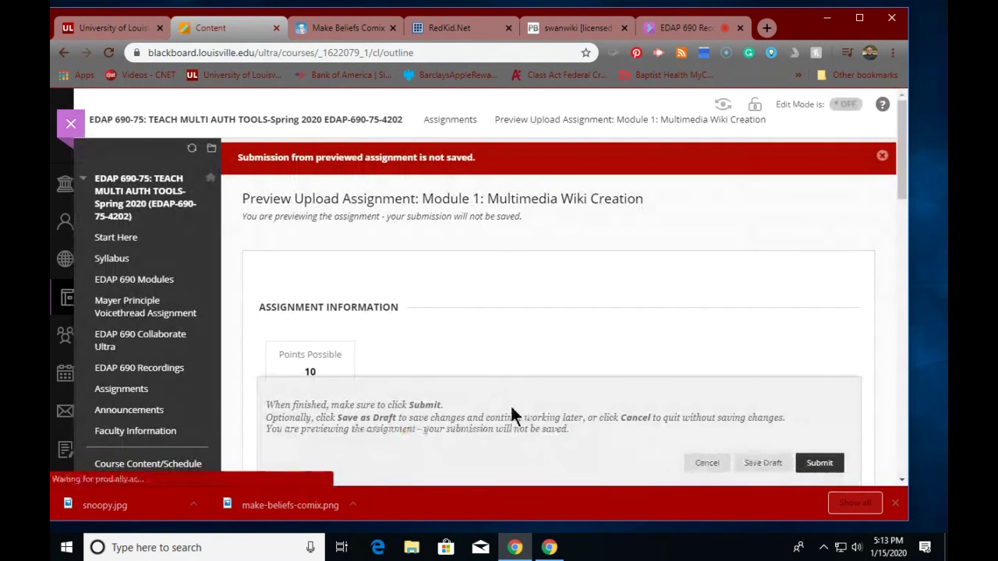
Step: Review the assignment's instructions and submission section, and cancel the preview to return to the assignments list
{"action": "scroll", "coordinate": [454, 383], "scroll_direction": "down", "scroll_amount": 3}
{"action": "scroll", "coordinate": [454, 383], "scroll_direction": "down", "scroll_amount": 10}
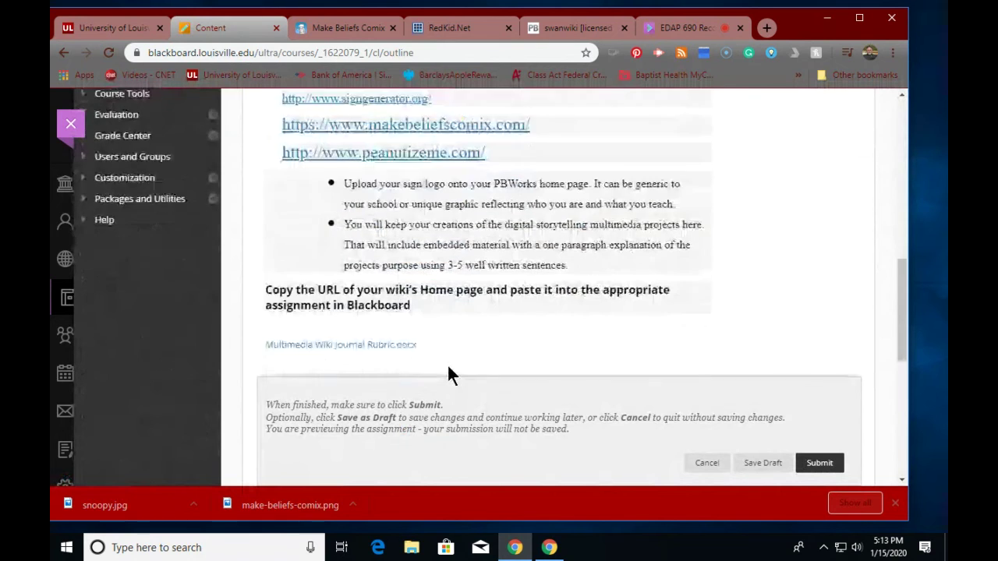
{"action": "scroll", "coordinate": [448, 362], "scroll_direction": "down", "scroll_amount": 3}
{"action": "scroll", "coordinate": [446, 357], "scroll_direction": "up", "scroll_amount": 8}
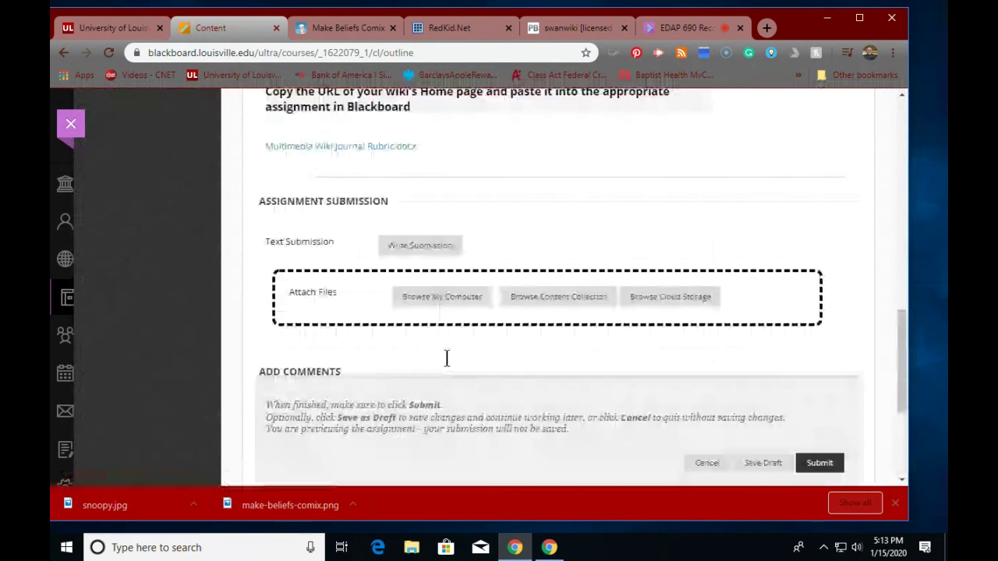
{"action": "scroll", "coordinate": [447, 358], "scroll_direction": "down", "scroll_amount": 2}
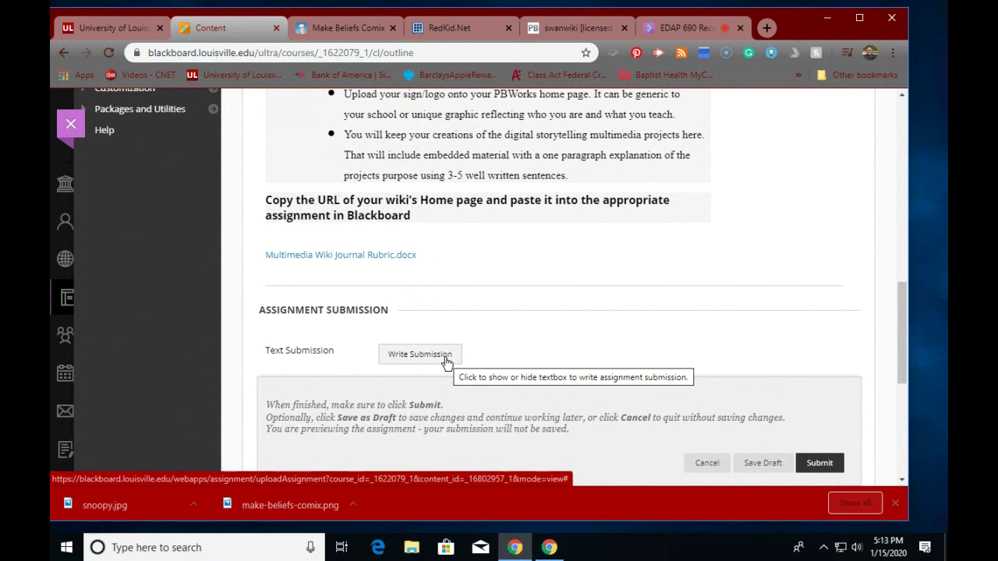
{"action": "scroll", "coordinate": [447, 360], "scroll_direction": "up", "scroll_amount": 10}
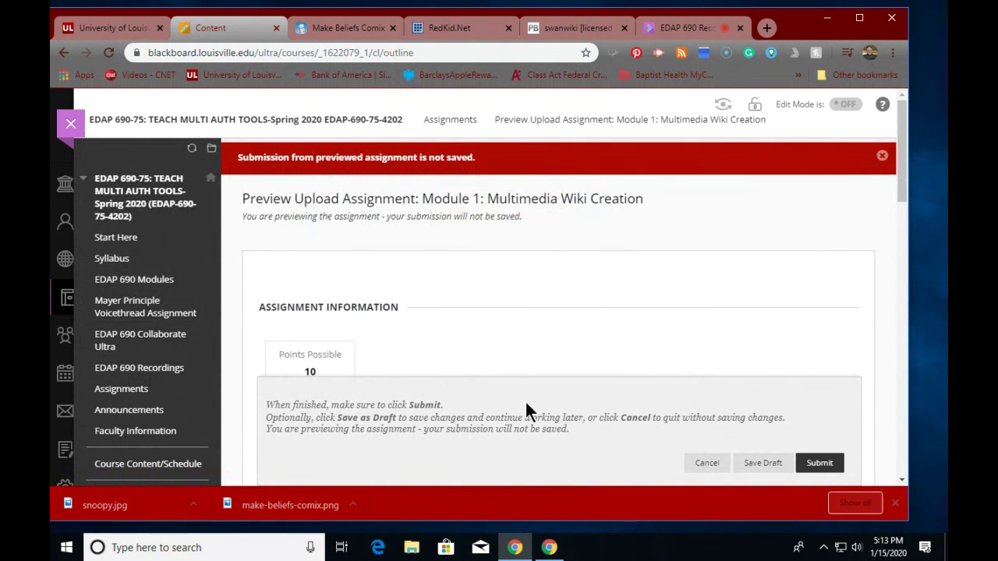
{"action": "left_click", "coordinate": [712, 465]}
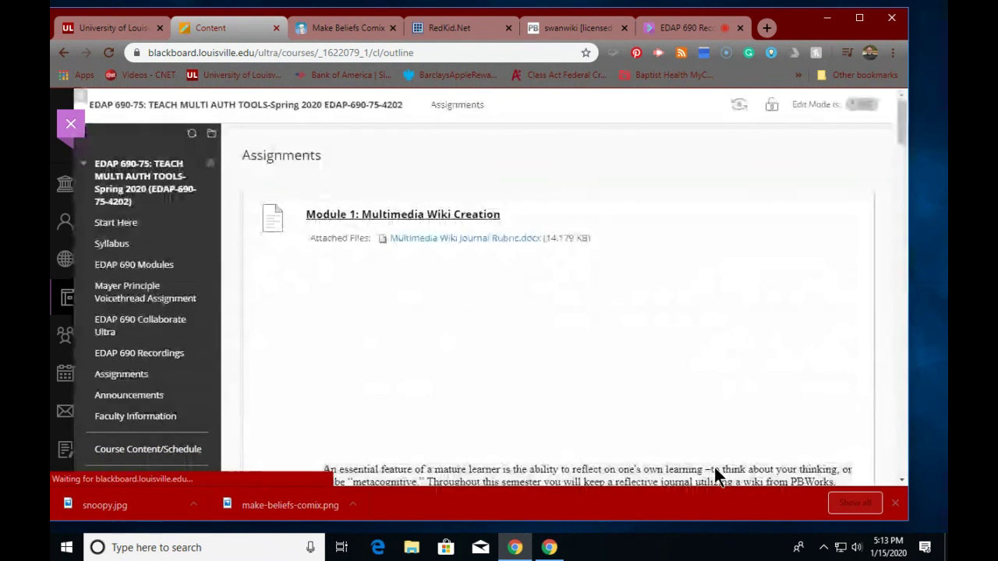